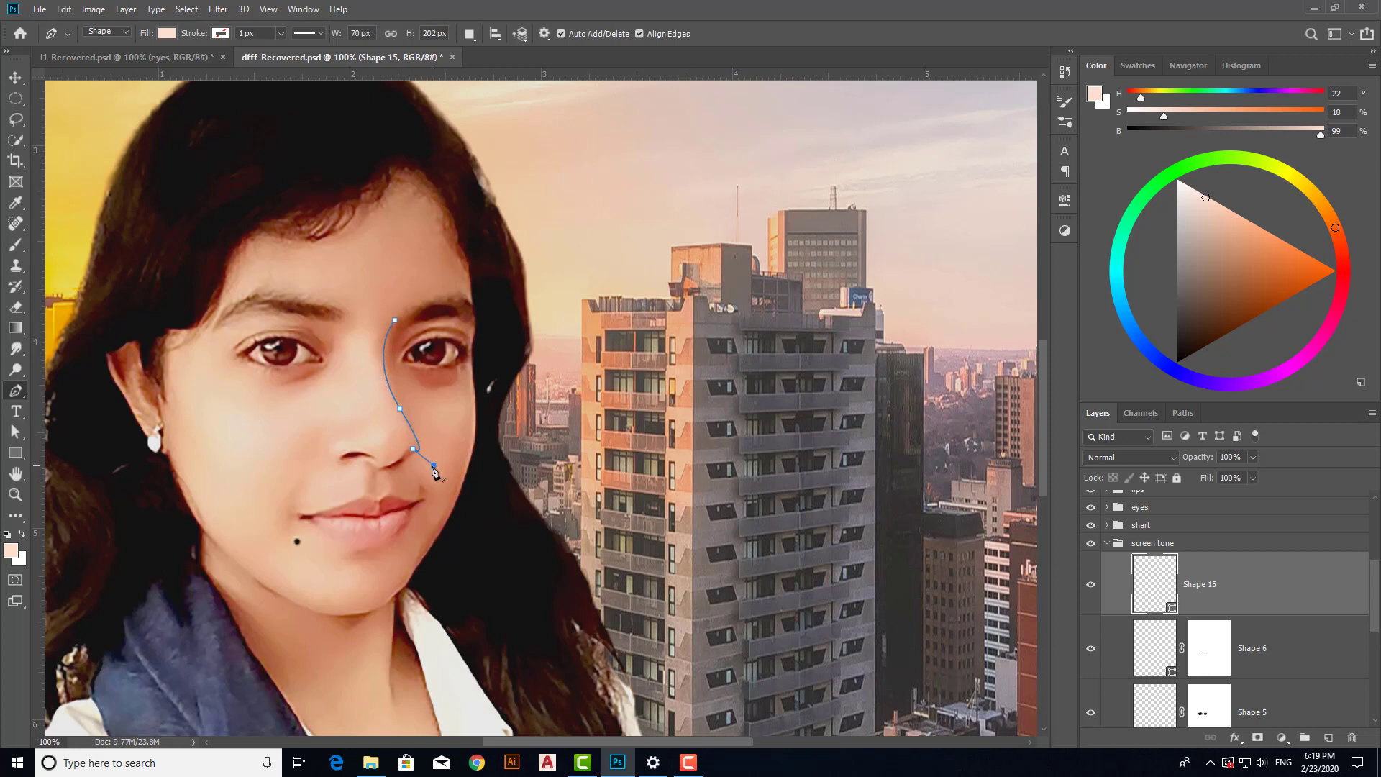
# Step: Undo the last anchor, close the nose-side shadow path with curves up to the inner eyebrow, and hide the reference photo layer
pyautogui.hotkey('ctrl', 'z')
pyautogui.moveTo(417, 401); pyautogui.dragTo(403, 359)
pyautogui.moveTo(400, 314); pyautogui.dragTo(393, 238)
pyautogui.scroll(5, 1099, 530)
pyautogui.scroll(-1, 1100, 530)
pyautogui.scroll(1, 1099, 530)
pyautogui.click(1090, 522)
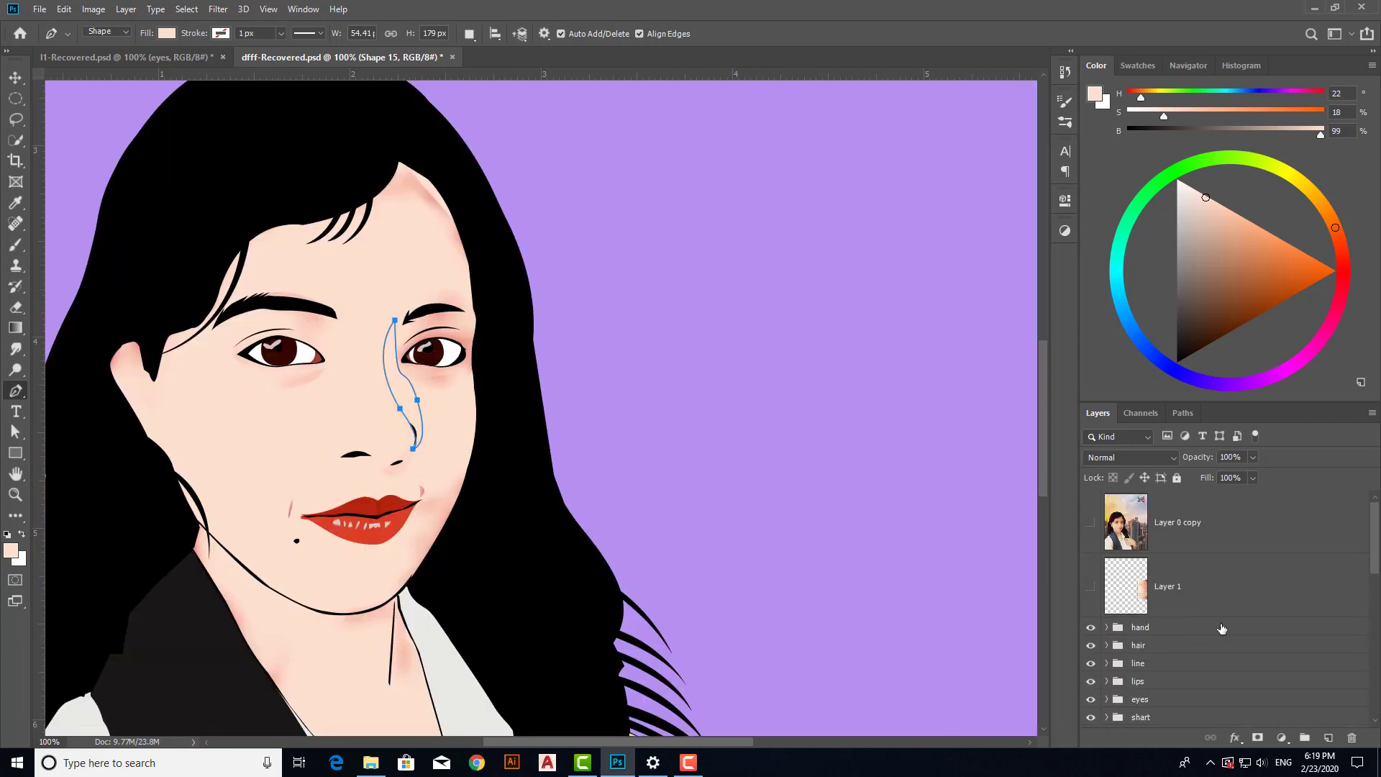
pyautogui.scroll(-5, 1221, 629)
pyautogui.doubleClick(1154, 586)
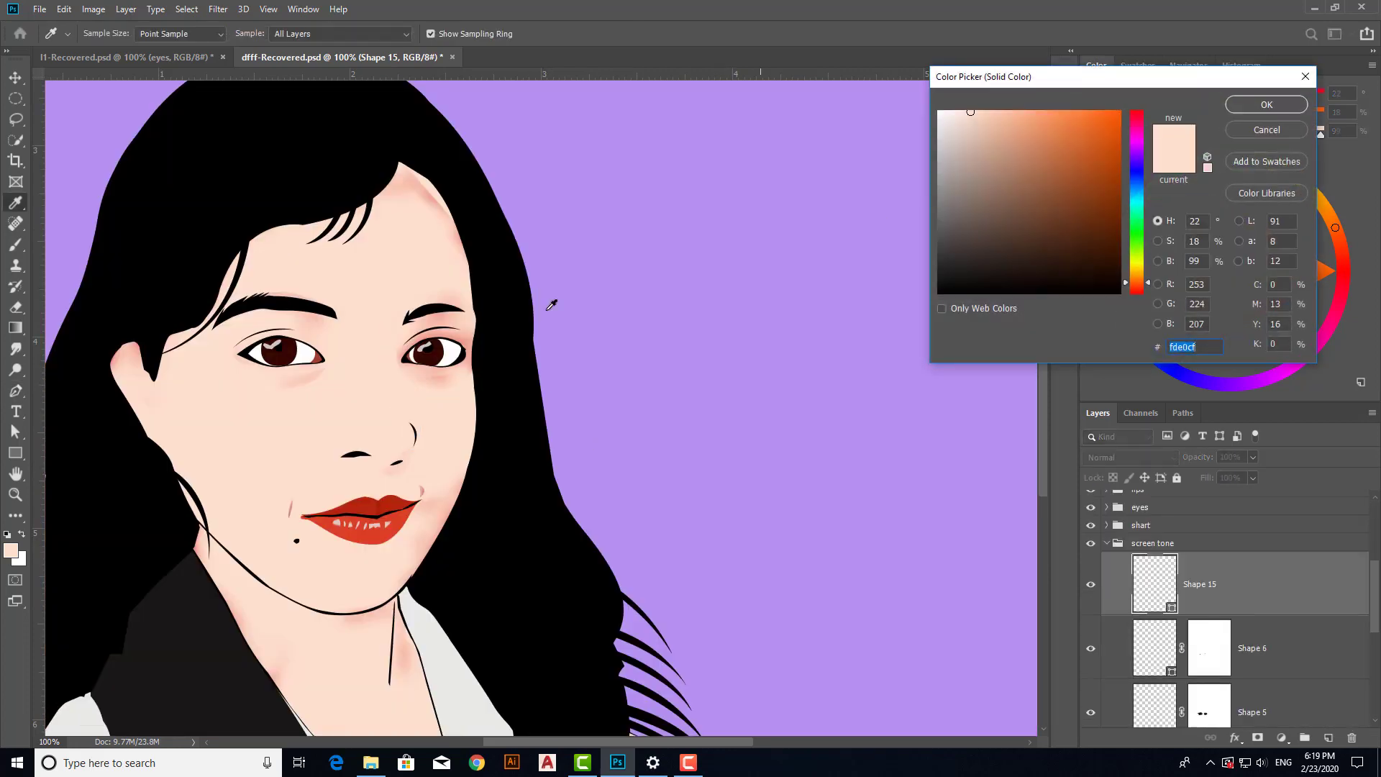
pyautogui.click(433, 194)
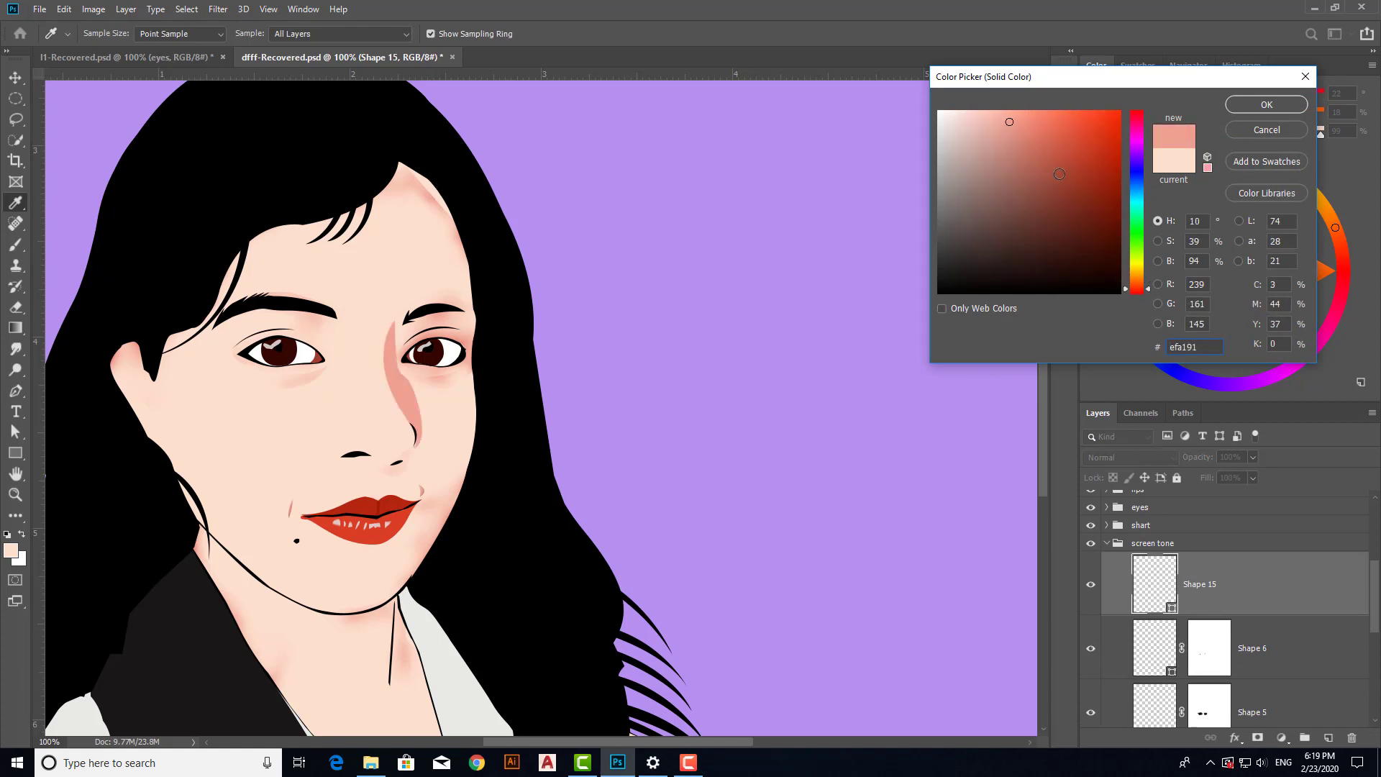
pyautogui.moveTo(1042, 121)
pyautogui.mouseDown()
pyautogui.moveTo(1041, 138)
pyautogui.moveTo(1035, 111)
pyautogui.moveTo(1027, 159)
pyautogui.moveTo(1022, 112)
pyautogui.moveTo(1042, 115)
pyautogui.moveTo(1031, 116)
pyautogui.mouseUp()
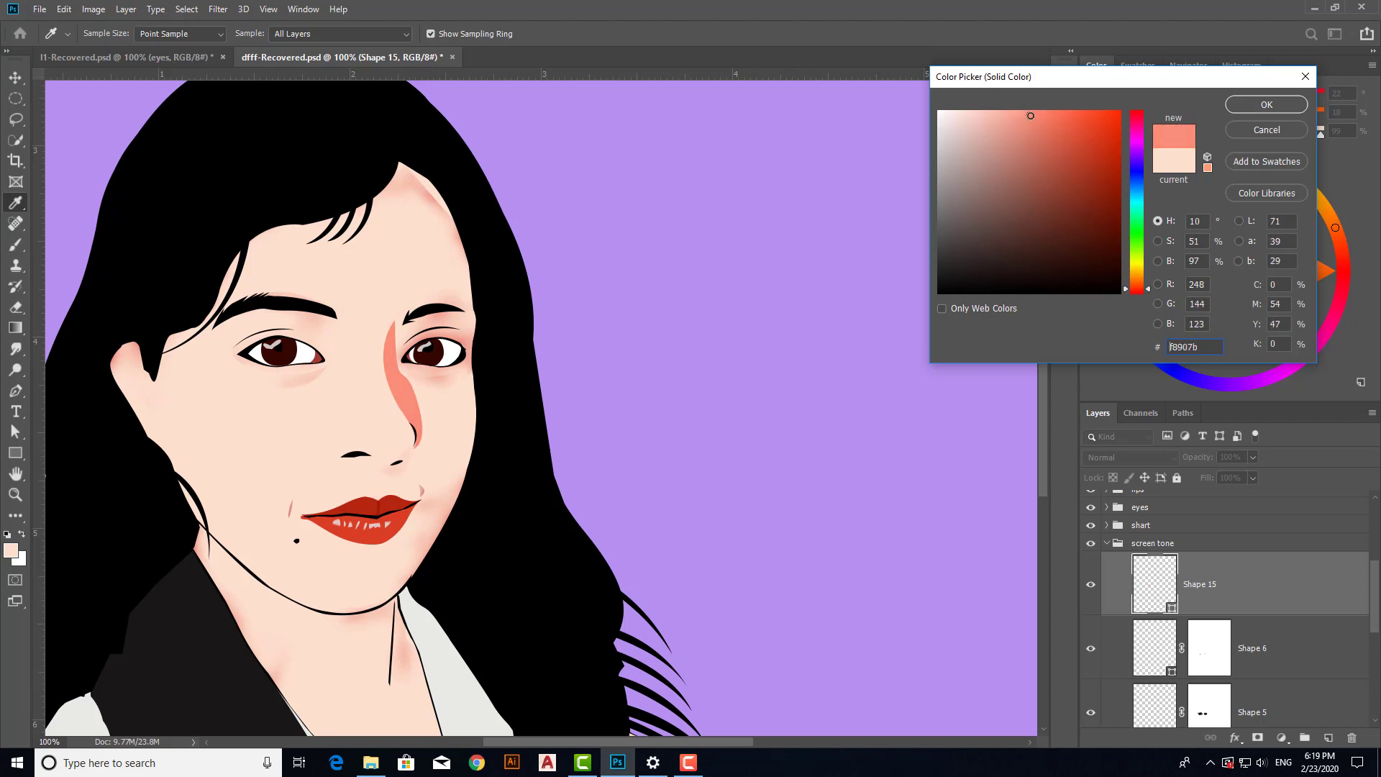
pyautogui.moveTo(1166, 81); pyautogui.dragTo(714, 198)
pyautogui.scroll(3, 1146, 601)
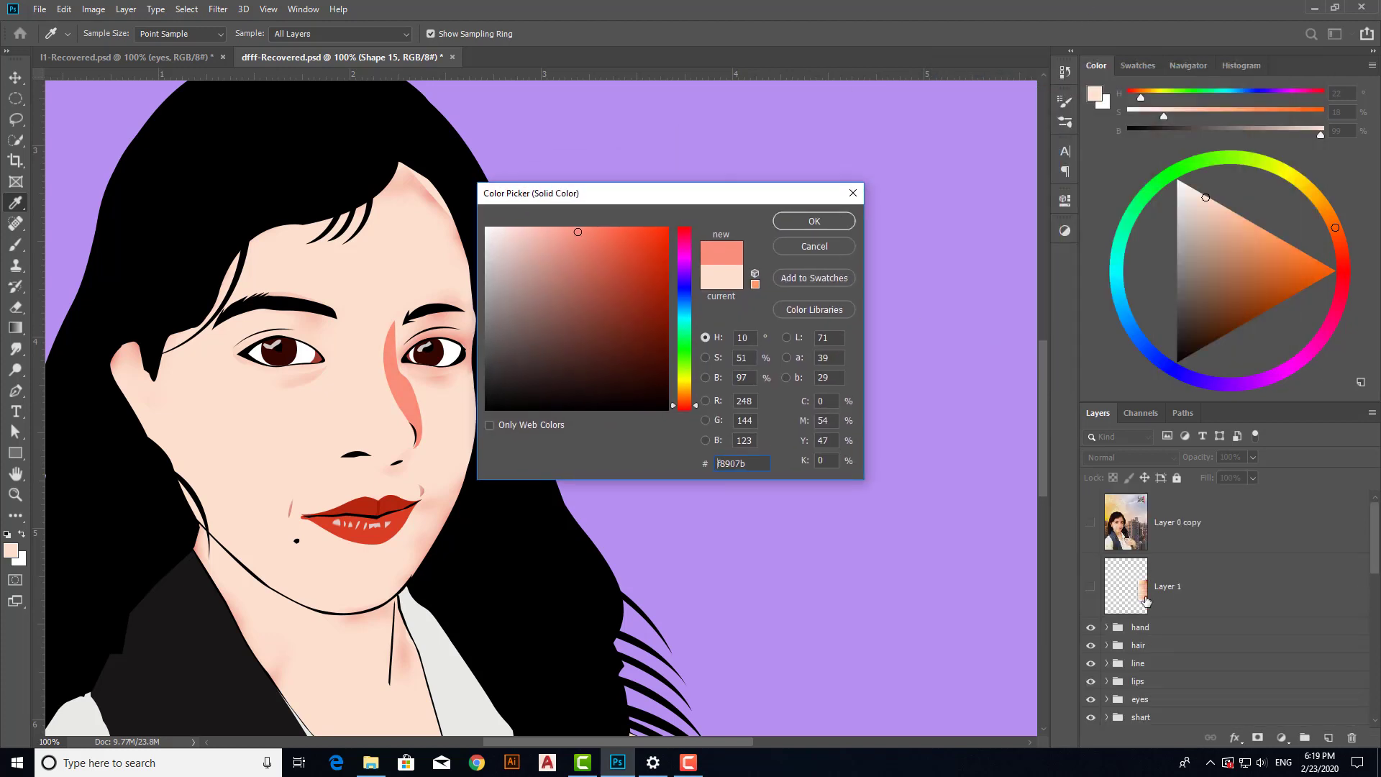
pyautogui.click(815, 221)
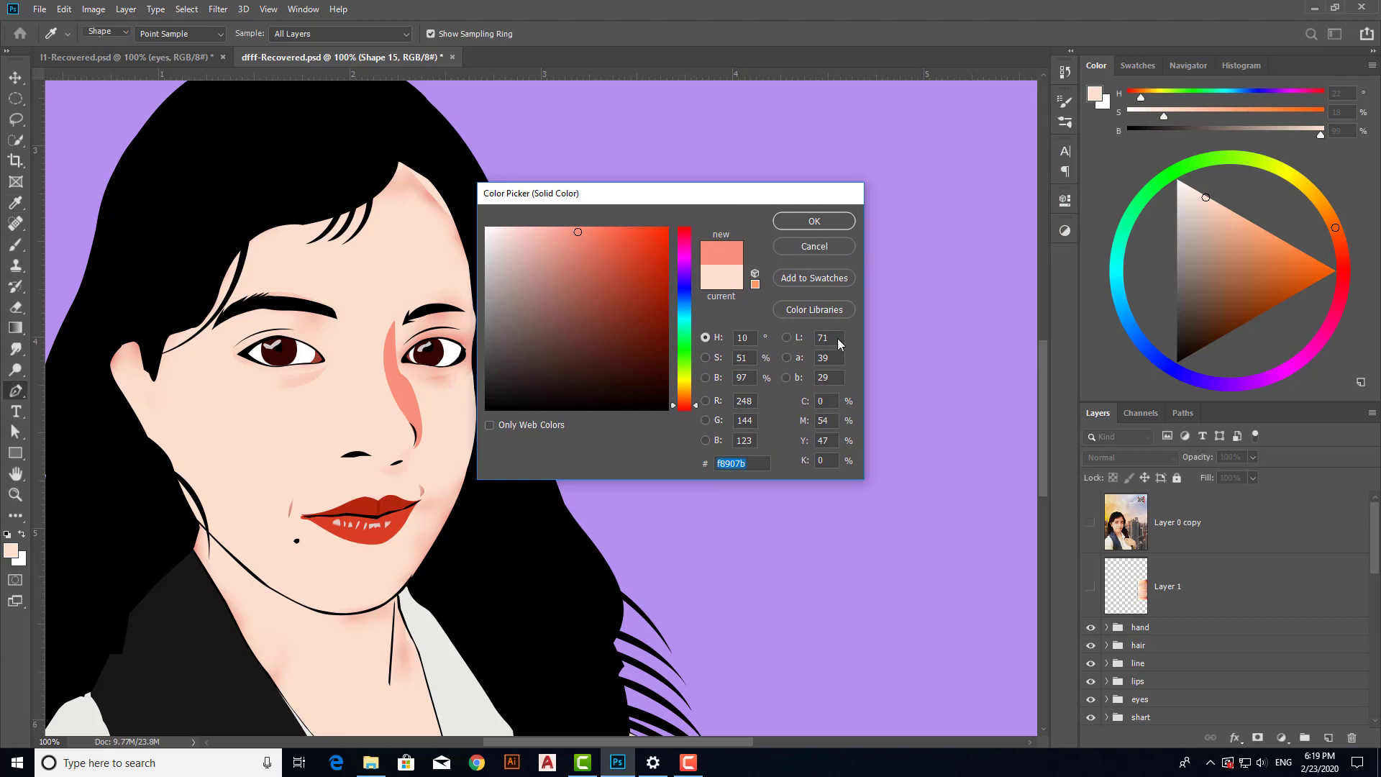
# Step: Show the skin palette on Layer 1 and set the Shape 15 fill to its coral swatch, ea8574
pyautogui.click(1090, 586)
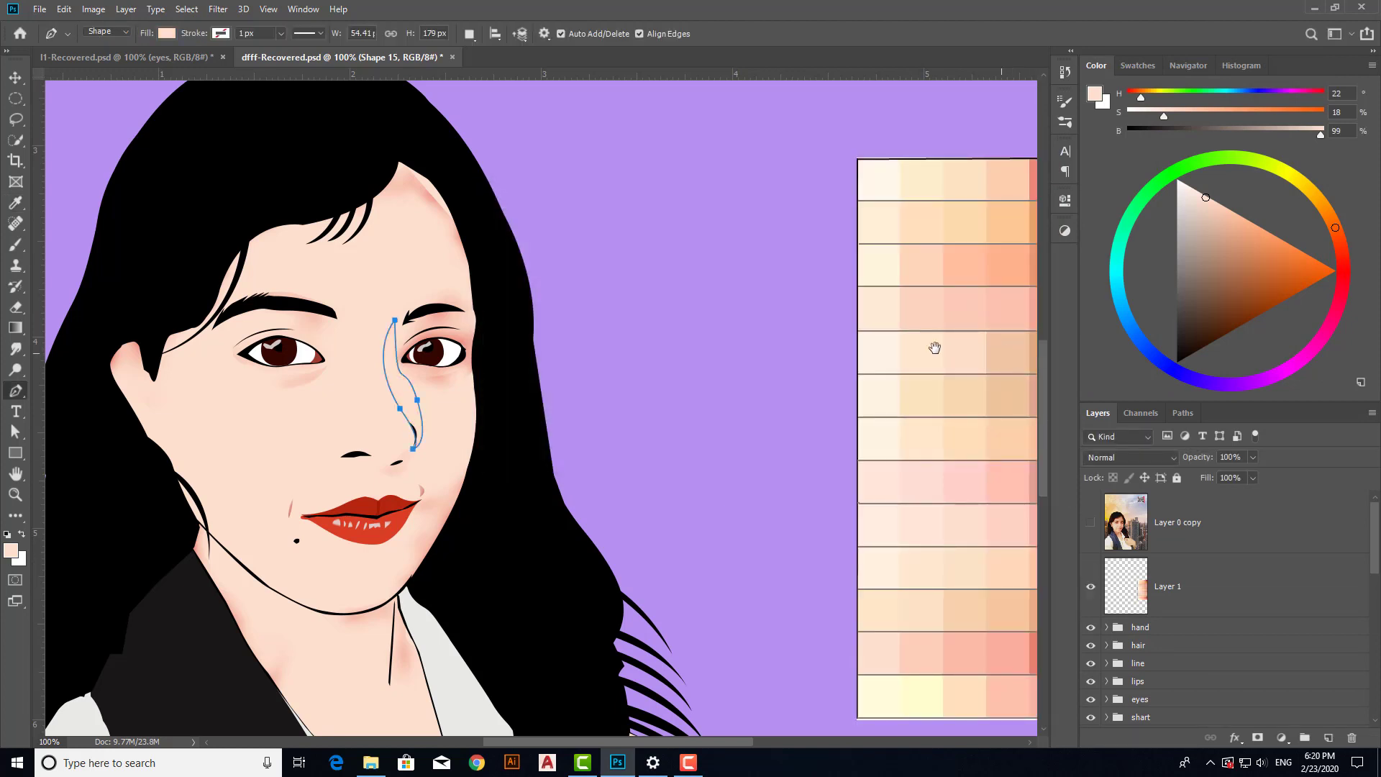
pyautogui.moveTo(933, 345); pyautogui.dragTo(833, 341)
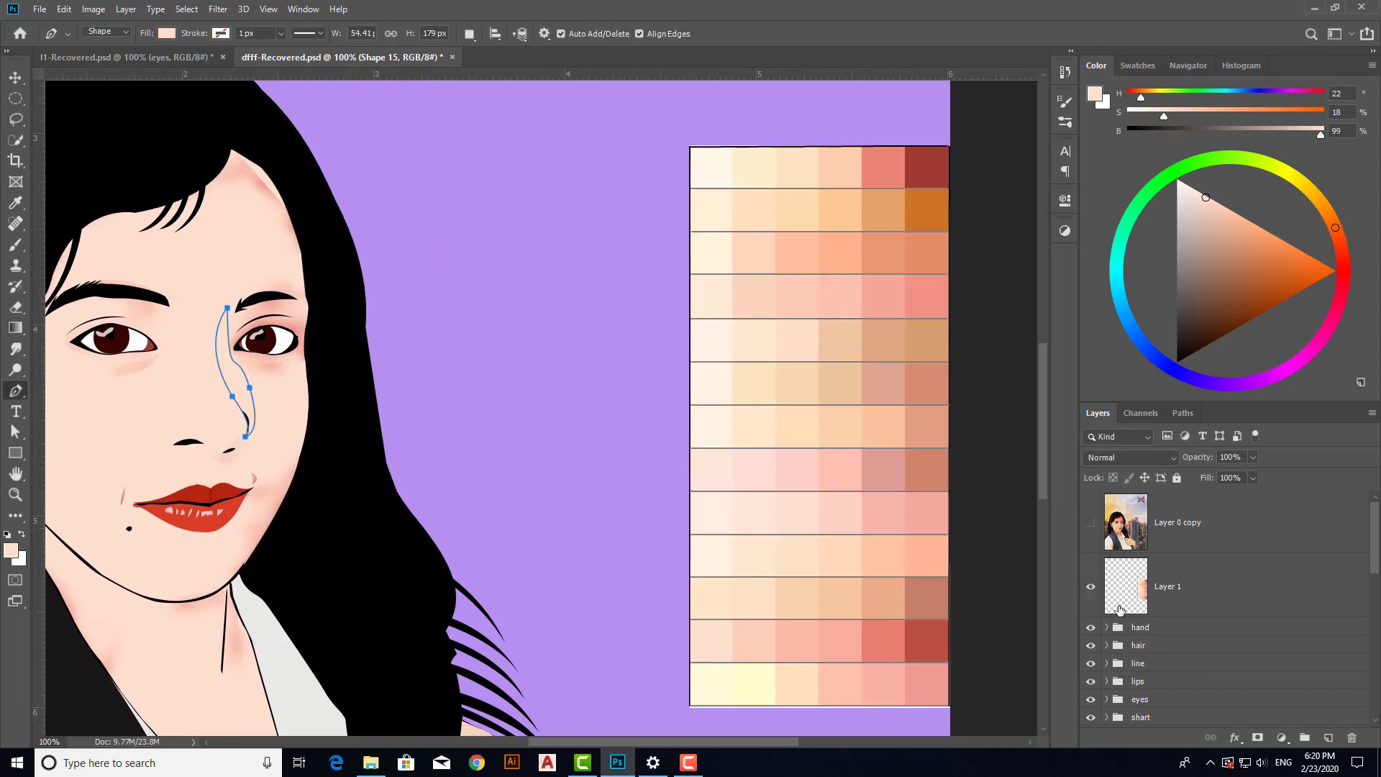
pyautogui.scroll(-3, 1119, 610)
pyautogui.doubleClick(1153, 589)
pyautogui.click(880, 166)
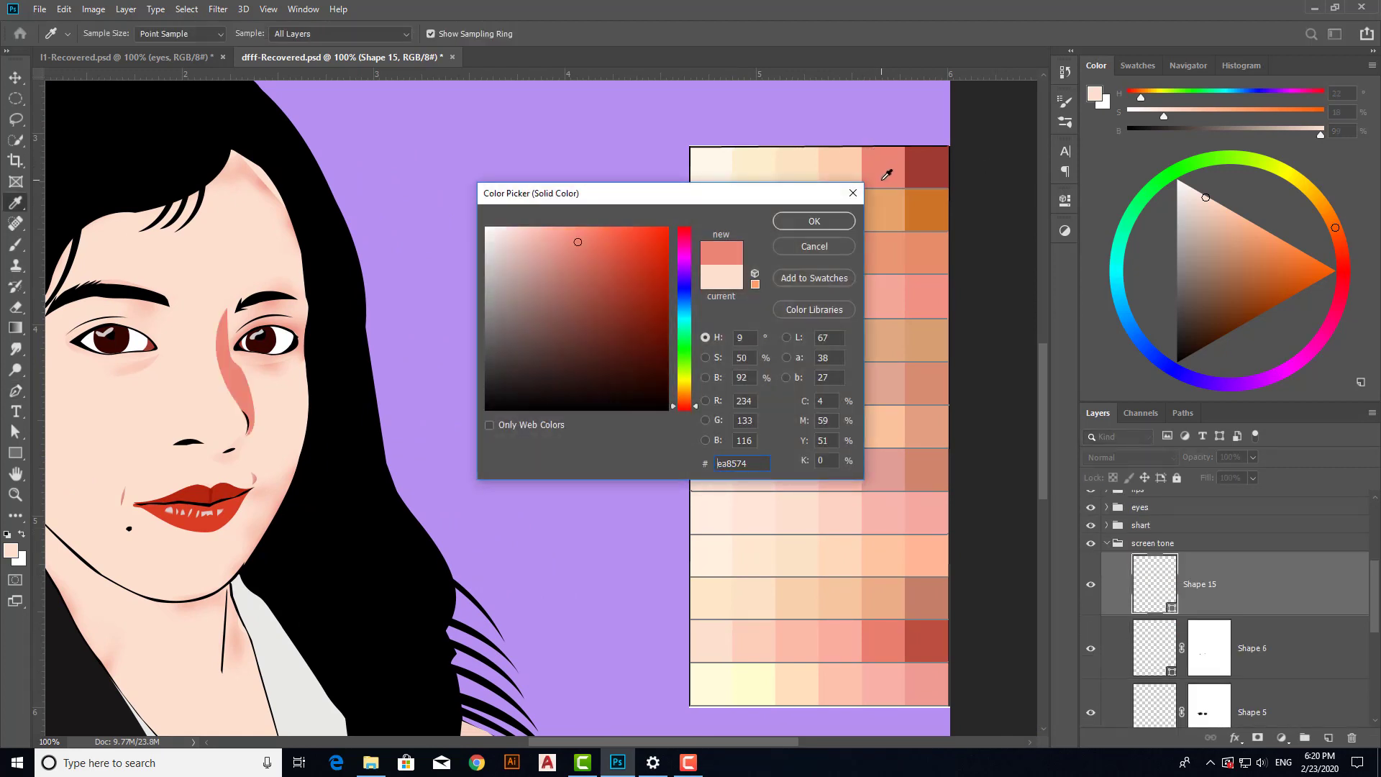
pyautogui.click(814, 222)
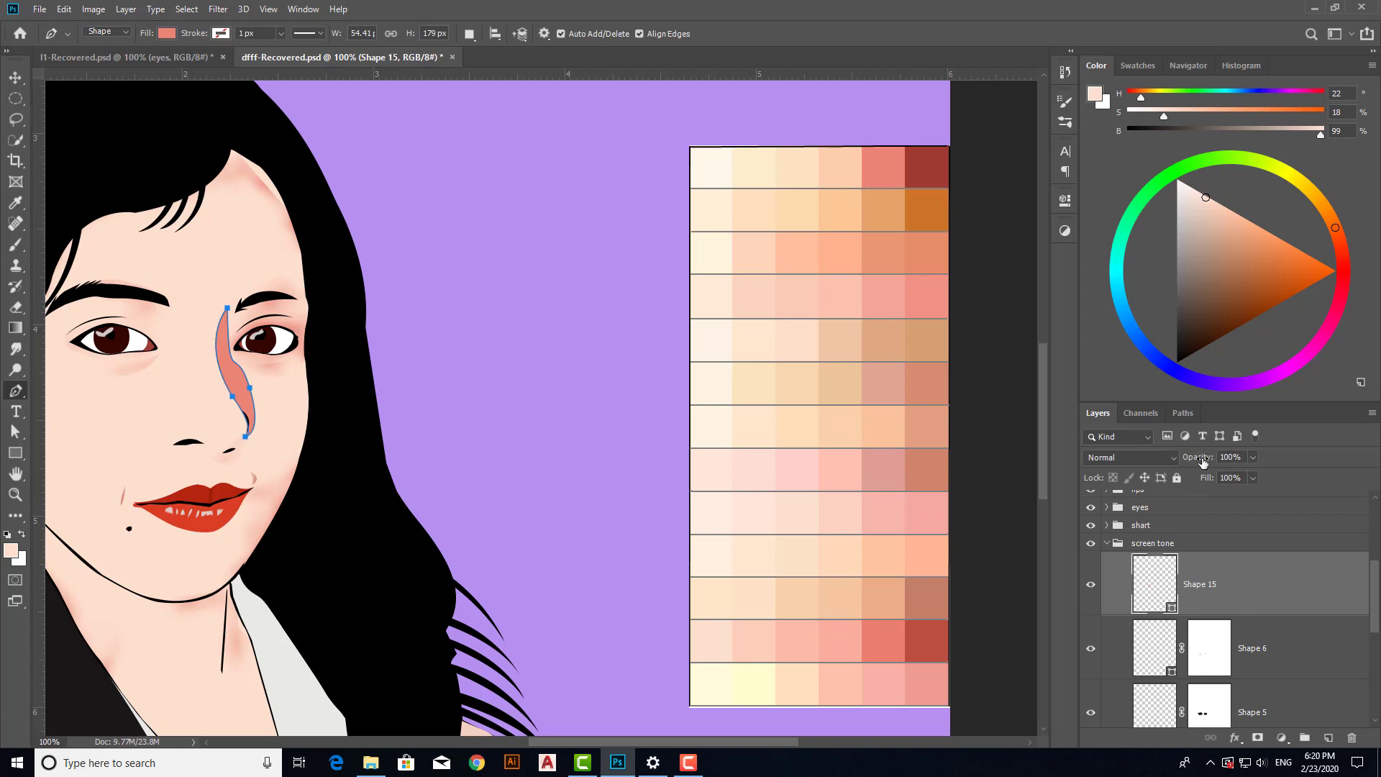
# Step: Lower the Shape 15 layer's opacity to 78% and add a layer mask to it
pyautogui.moveTo(1202, 461); pyautogui.dragTo(1185, 464)
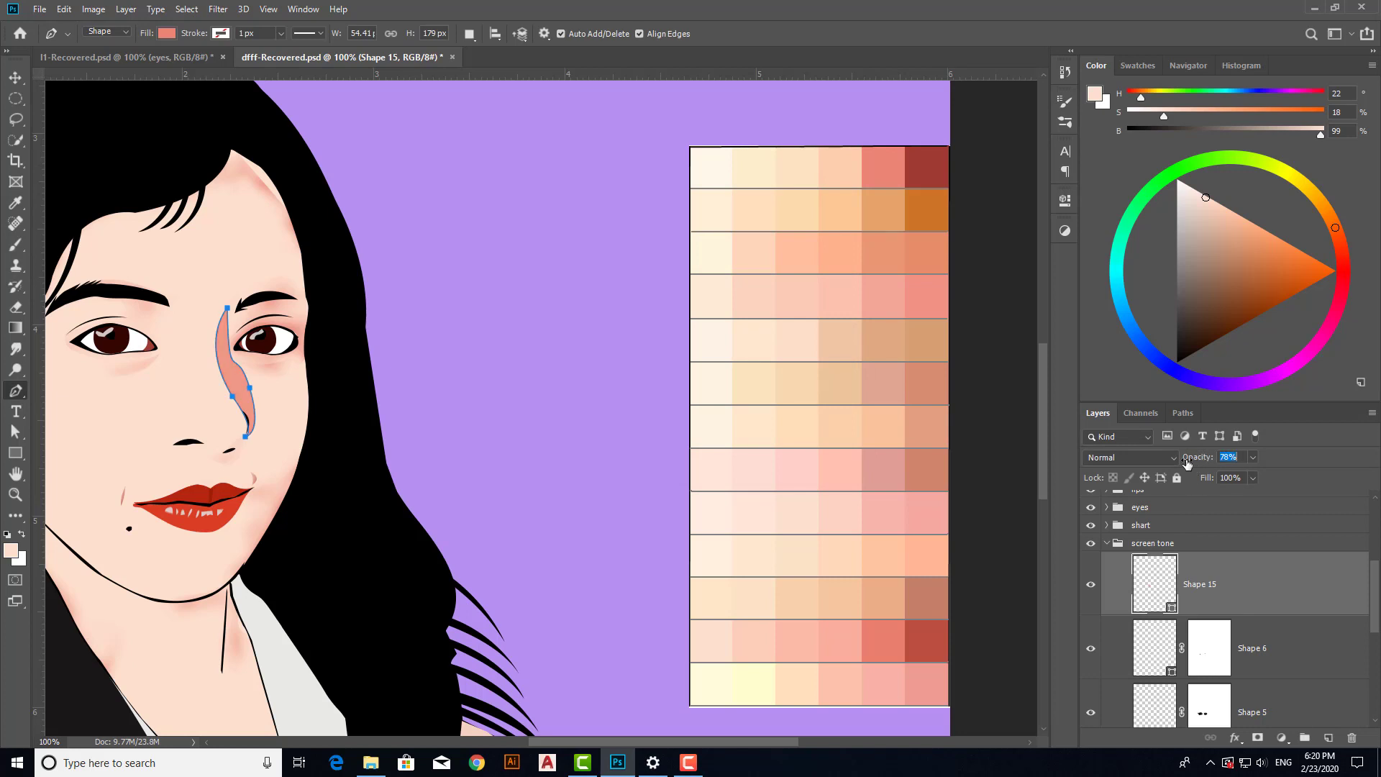
pyautogui.click(1284, 643)
pyautogui.click(1280, 596)
pyautogui.click(1257, 737)
# Step: Try a full-strength Eraser stroke on the nose shadow's mask, undo it, and set the Eraser's opacity to 43%
pyautogui.press('e')
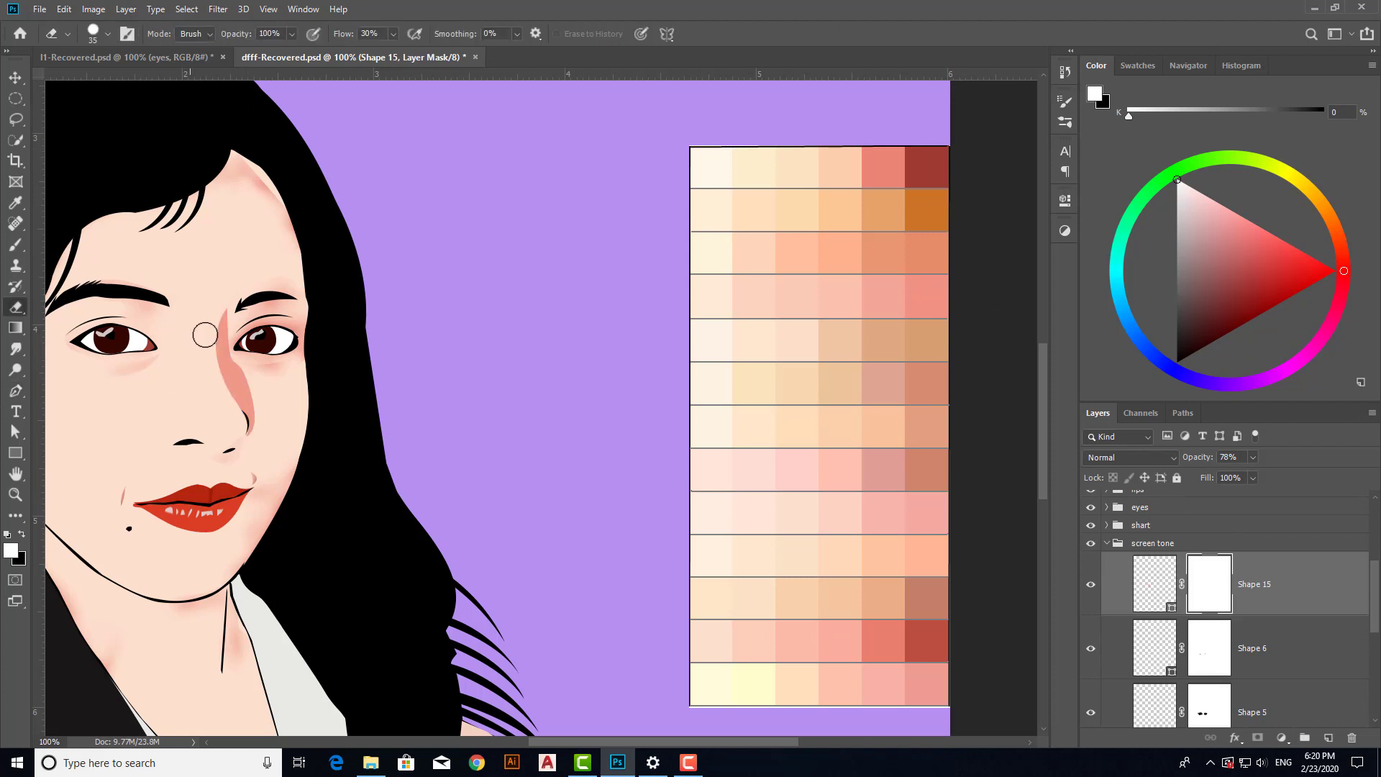
pyautogui.moveTo(240, 304)
pyautogui.mouseDown()
pyautogui.moveTo(230, 294)
pyautogui.moveTo(250, 359)
pyautogui.mouseUp()
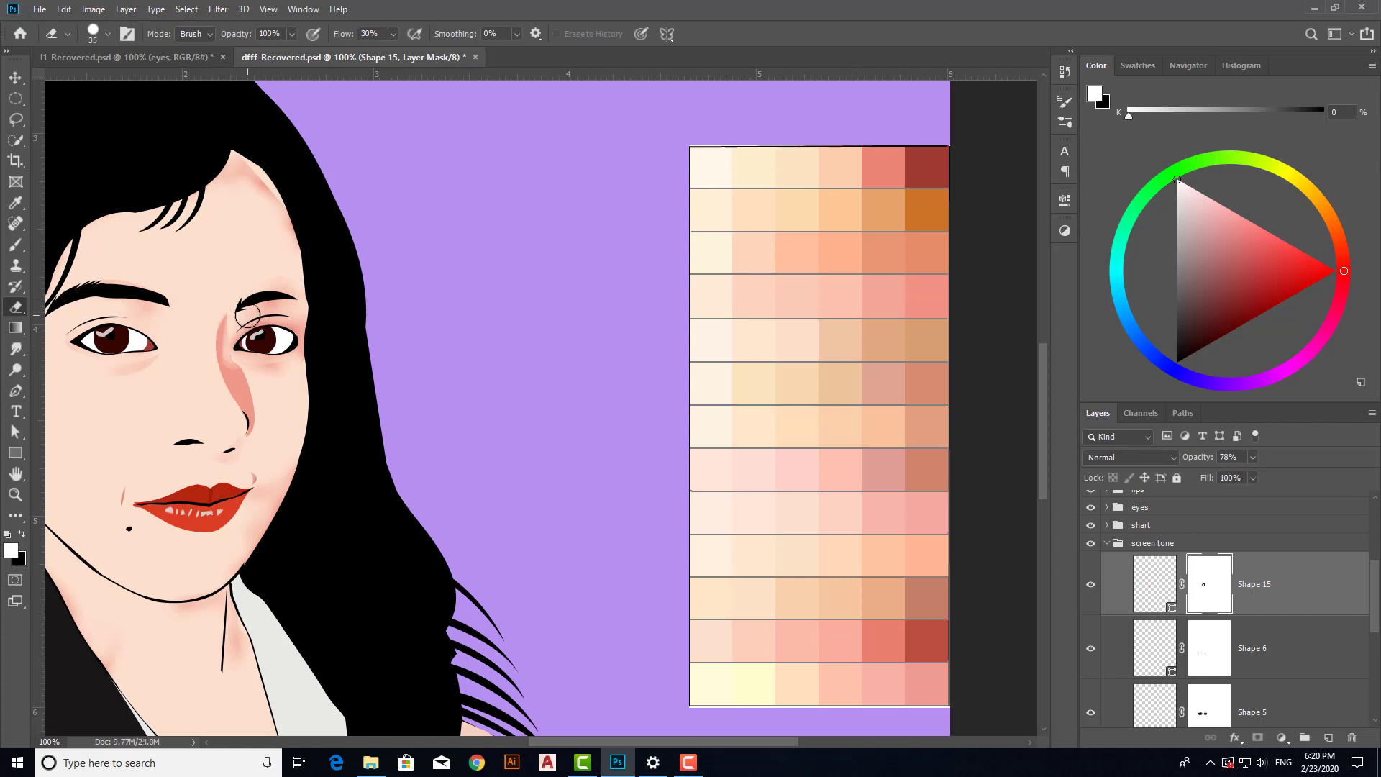
pyautogui.hotkey('ctrl', 'z')
pyautogui.moveTo(236, 36); pyautogui.dragTo(215, 39)
# Step: Try to fade the eye-side edge of the nose shadow with several Eraser strokes, and undo them
pyautogui.moveTo(234, 332)
pyautogui.mouseDown()
pyautogui.moveTo(232, 371)
pyautogui.moveTo(257, 409)
pyautogui.mouseUp()
pyautogui.moveTo(260, 359)
pyautogui.mouseDown()
pyautogui.moveTo(251, 336)
pyautogui.moveTo(256, 422)
pyautogui.mouseUp()
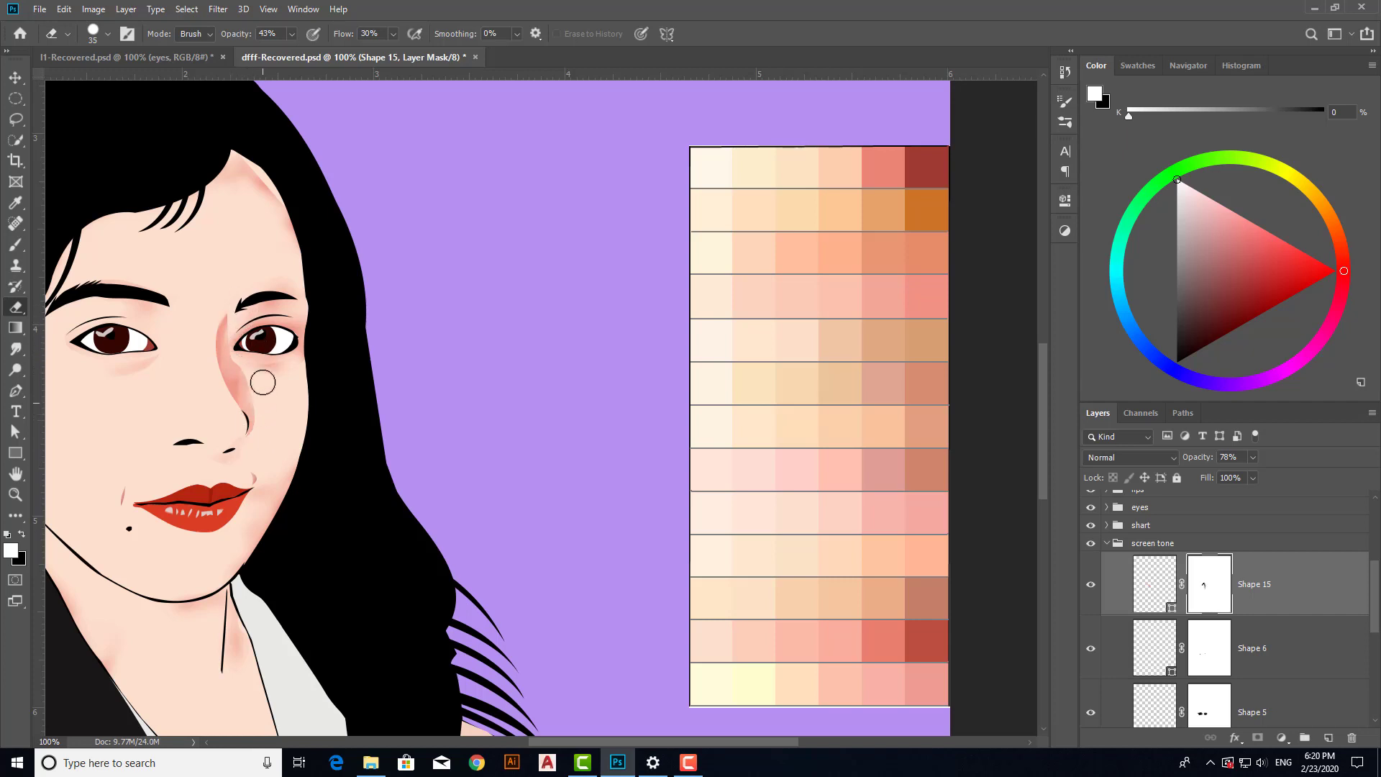
pyautogui.moveTo(245, 366); pyautogui.dragTo(230, 394)
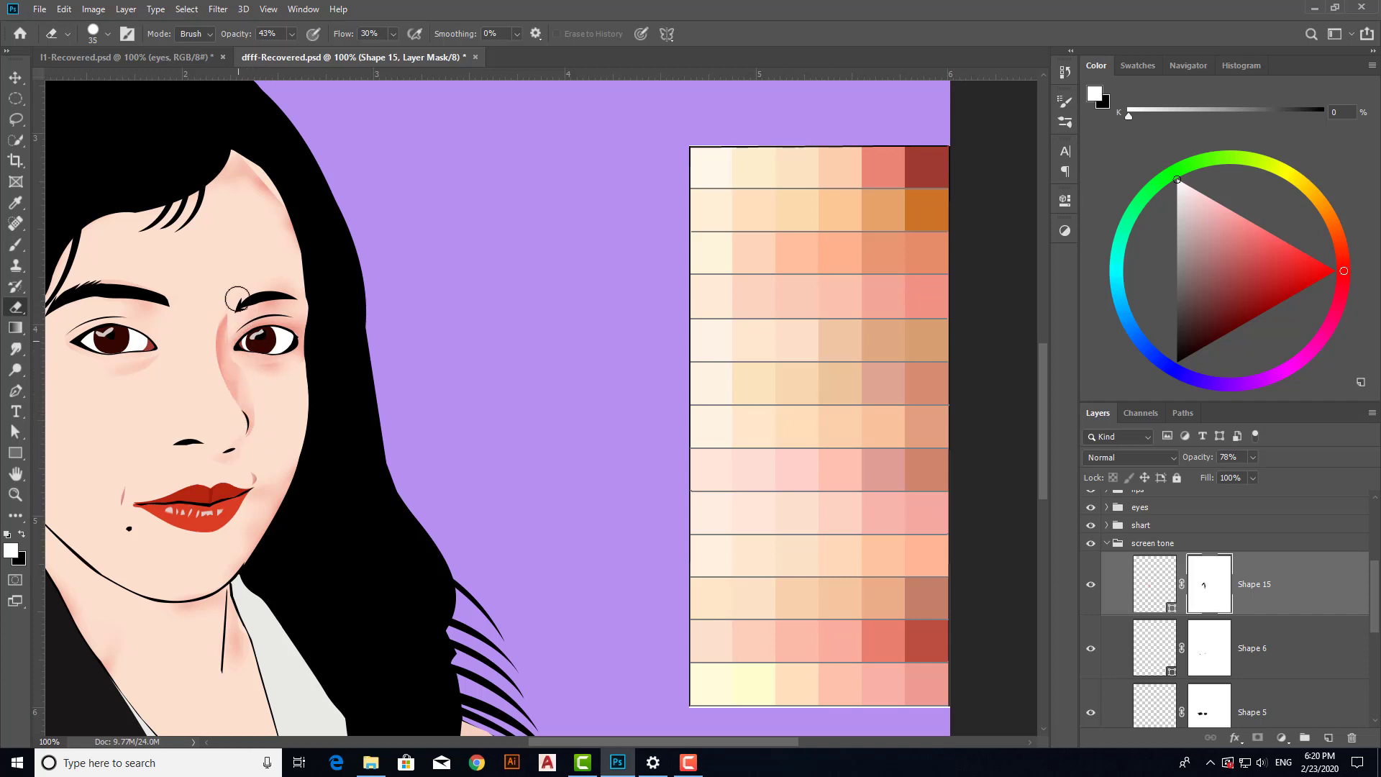
pyautogui.hotkey('ctrl', 'z')
pyautogui.hotkey('ctrl', 'z')
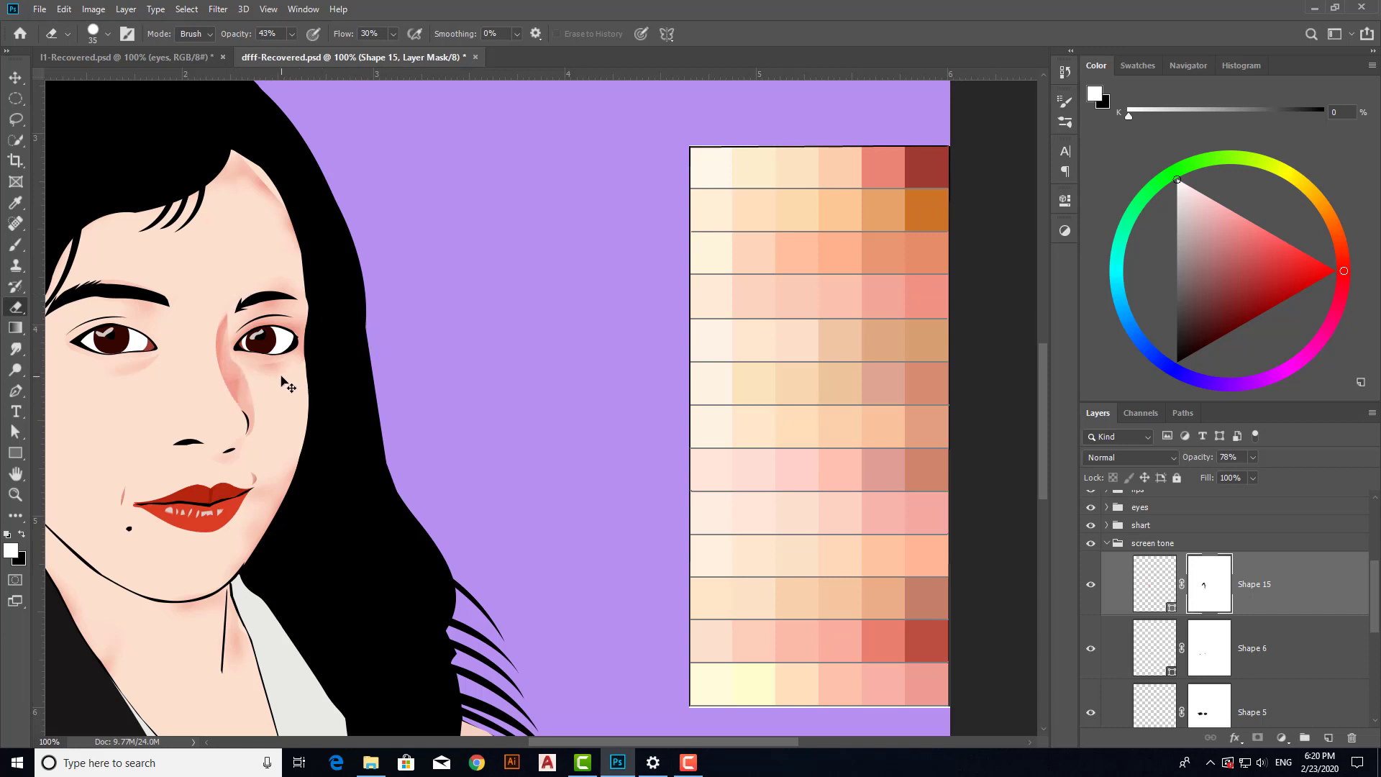
pyautogui.press('z')
pyautogui.hotkey('ctrl', 'z')
pyautogui.hotkey('ctrl', 'z')
pyautogui.hotkey('ctrl', 'z')
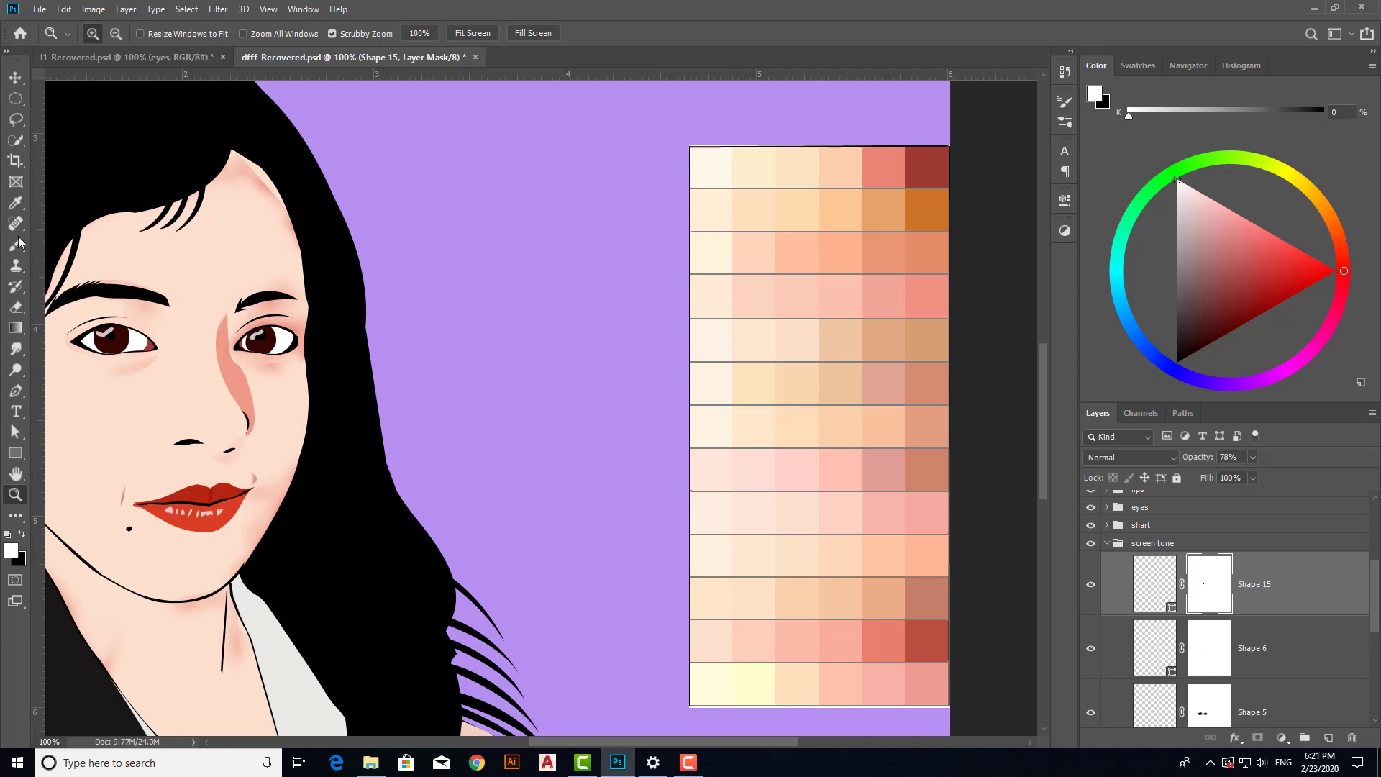
# Step: Partly erase the eye-side edge of the nose shadow on its mask with the hard 35 px Eraser
pyautogui.press('e')
pyautogui.hotkey('ctrl', '+')
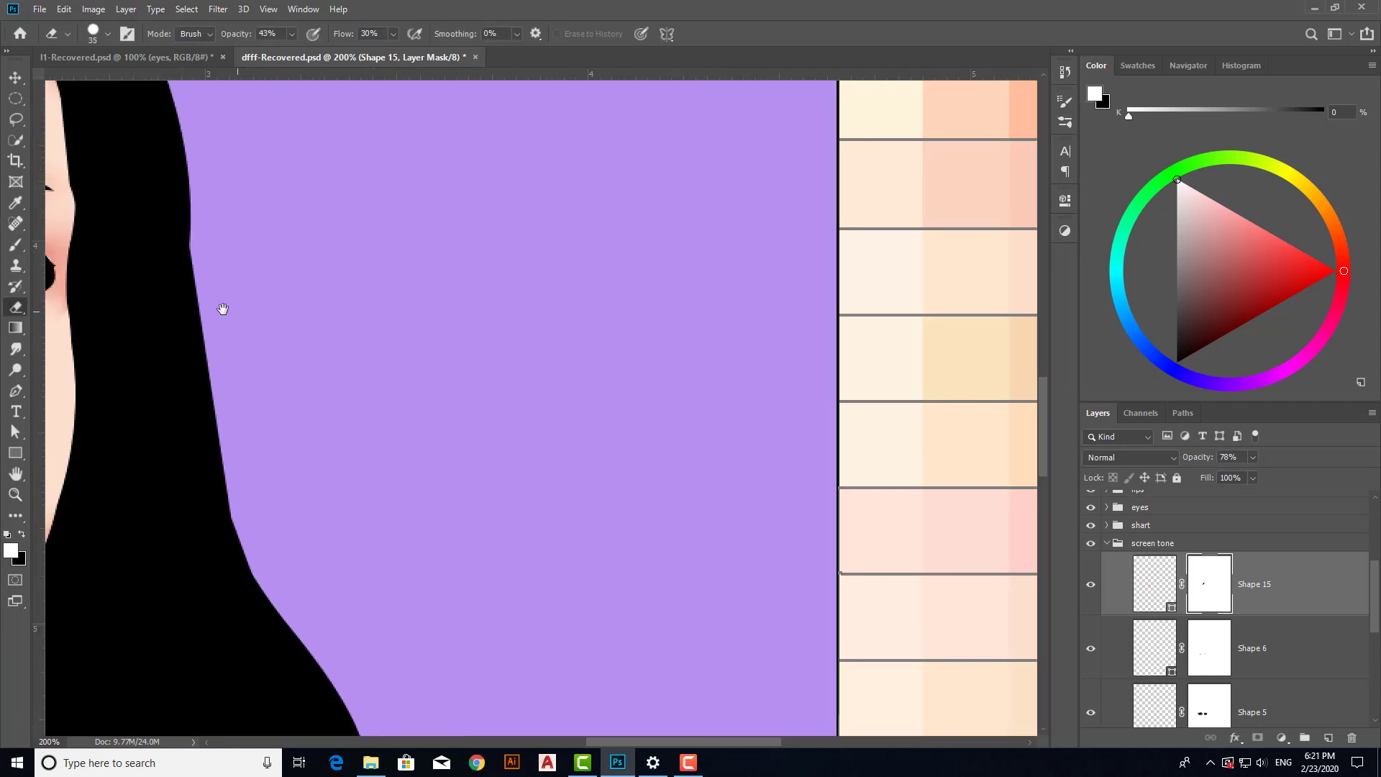
pyautogui.moveTo(222, 308)
pyautogui.mouseDown()
pyautogui.moveTo(1129, 381)
pyautogui.moveTo(970, 299)
pyautogui.mouseUp()
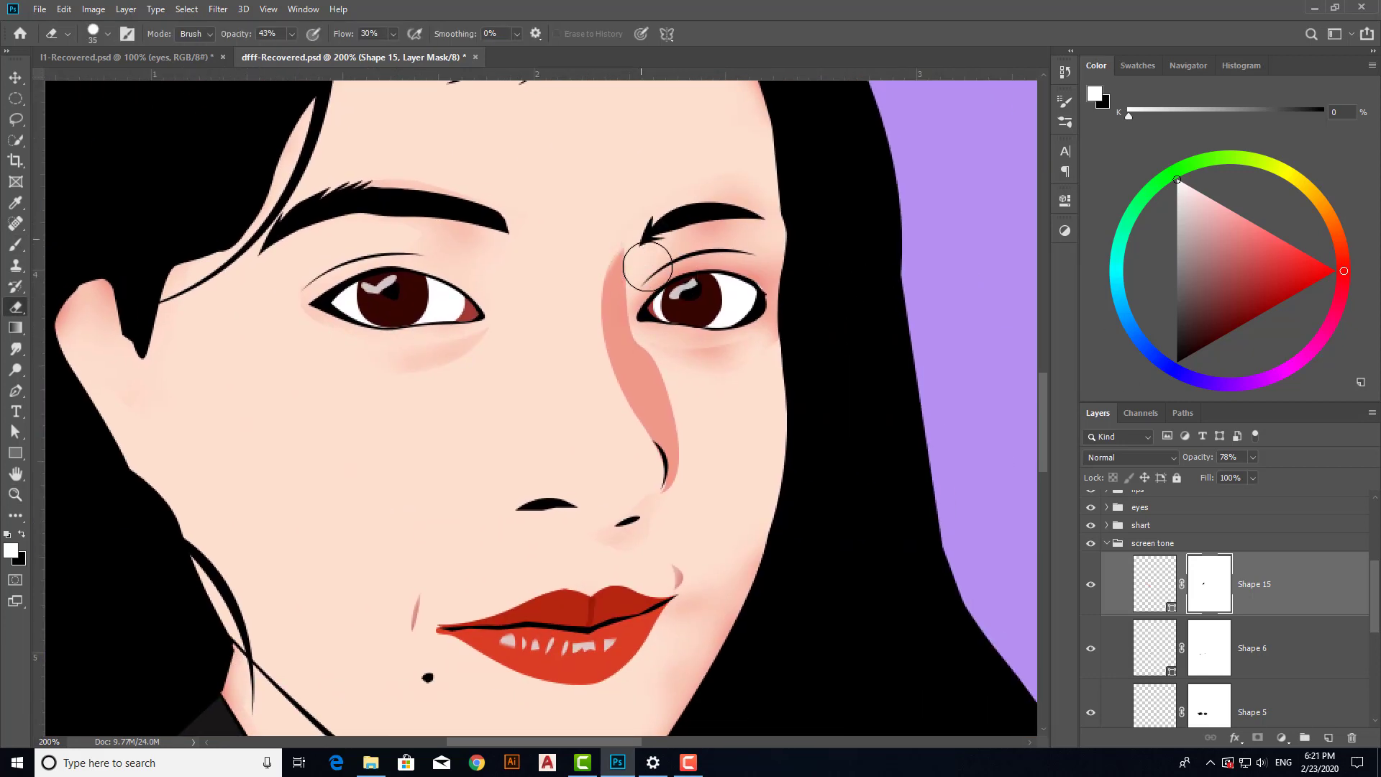
pyautogui.moveTo(645, 306)
pyautogui.mouseDown()
pyautogui.moveTo(640, 287)
pyautogui.moveTo(680, 440)
pyautogui.mouseUp()
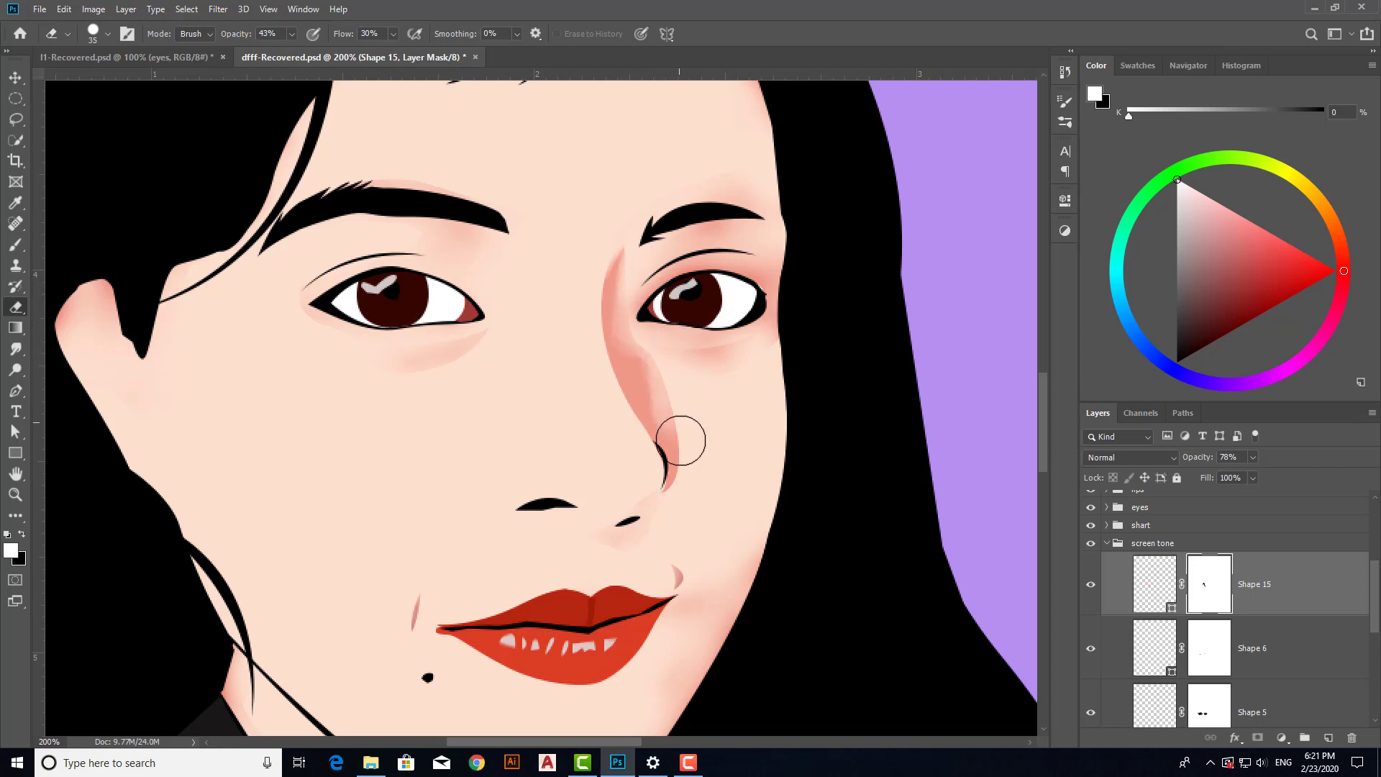
# Step: Switch the Eraser to the Soft Round brush and fade the nose shadow on its mask into the surrounding skin
pyautogui.click(108, 34)
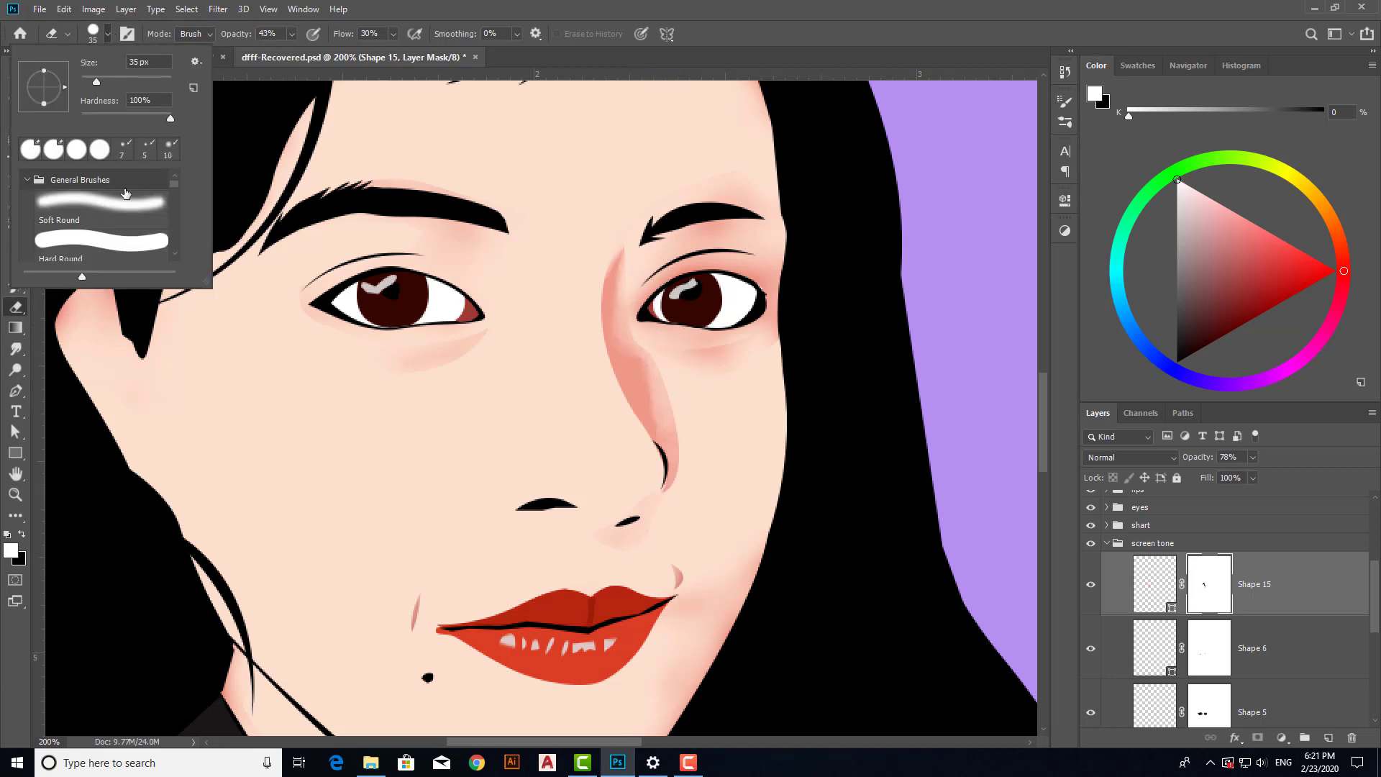
pyautogui.click(77, 199)
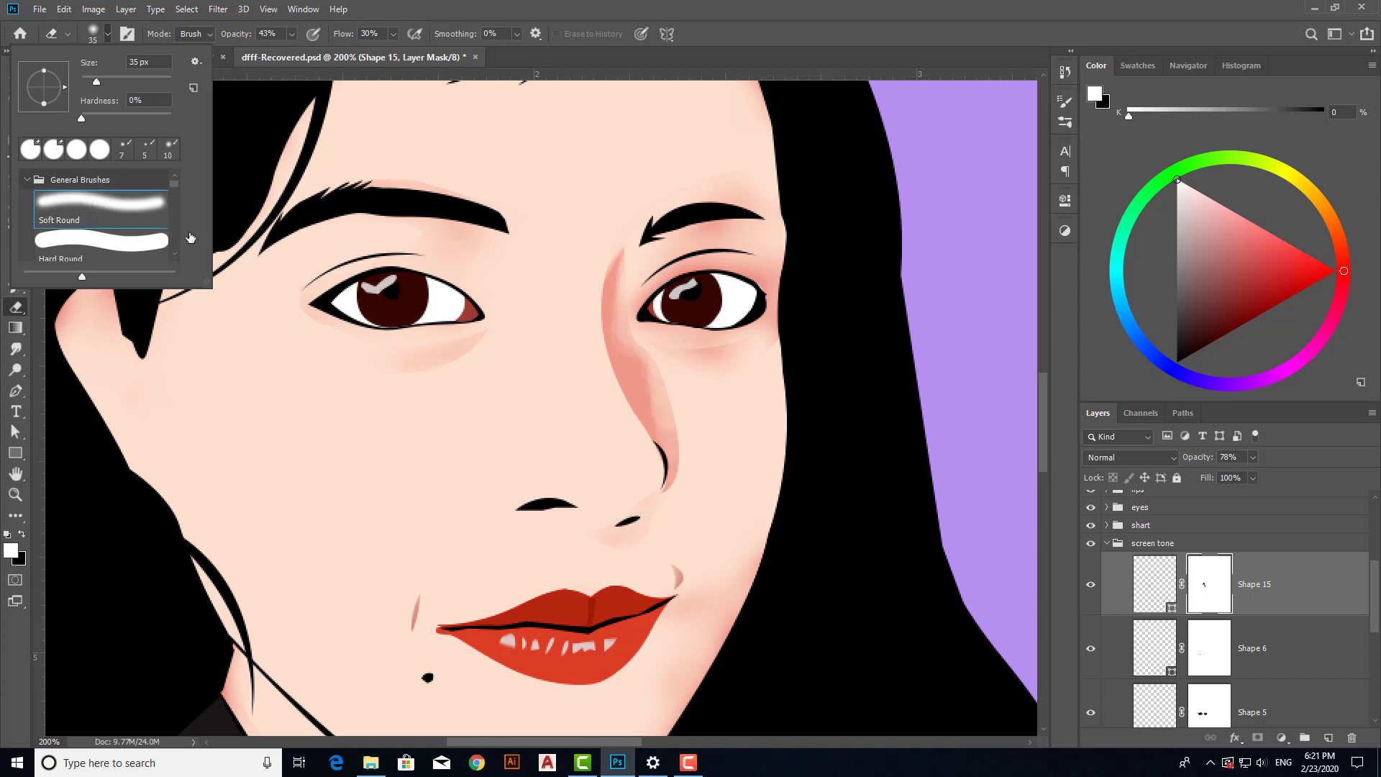
pyautogui.click(647, 357)
pyautogui.moveTo(653, 383)
pyautogui.mouseDown()
pyautogui.moveTo(640, 354)
pyautogui.moveTo(683, 417)
pyautogui.mouseUp()
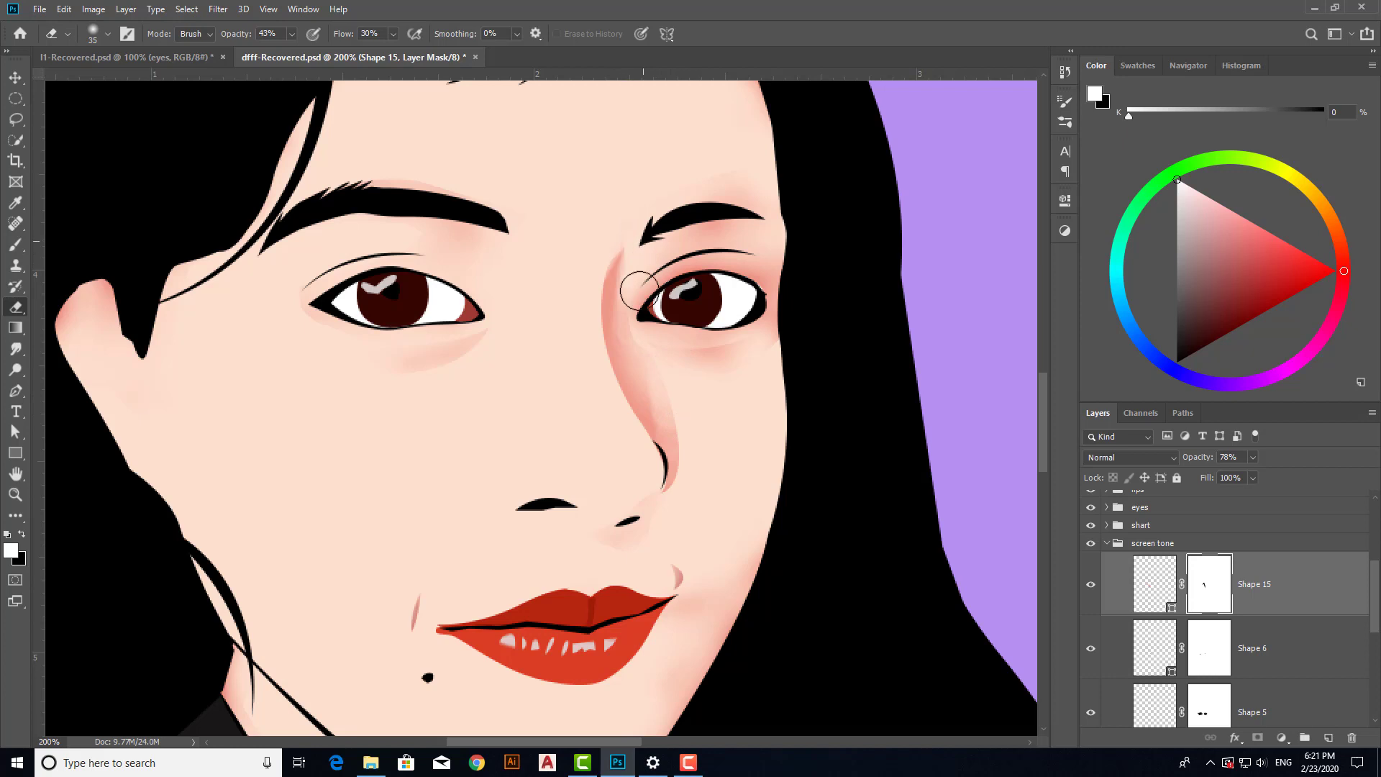
pyautogui.moveTo(646, 406)
pyautogui.mouseDown()
pyautogui.moveTo(678, 421)
pyautogui.moveTo(673, 489)
pyautogui.mouseUp()
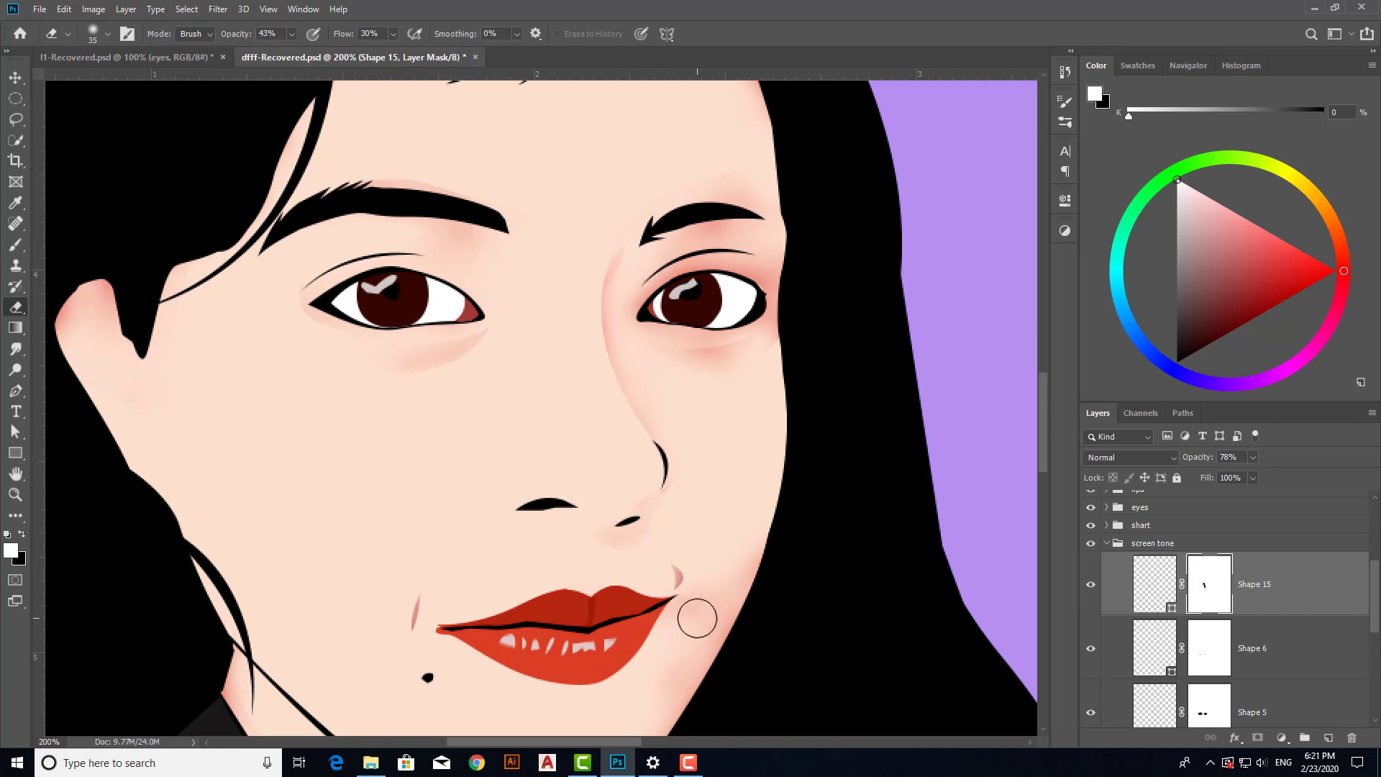
# Step: Examine the softened nose shading against the rest of the face and look through the screen tone layers
pyautogui.hotkey('ctrl', '-')
pyautogui.hotkey('ctrl', '+')
pyautogui.scroll(3, 836, 525)
pyautogui.scroll(-4, 834, 526)
pyautogui.scroll(3, 832, 533)
pyautogui.scroll(-5, 827, 546)
pyautogui.scroll(2, 816, 575)
pyautogui.scroll(1, 813, 576)
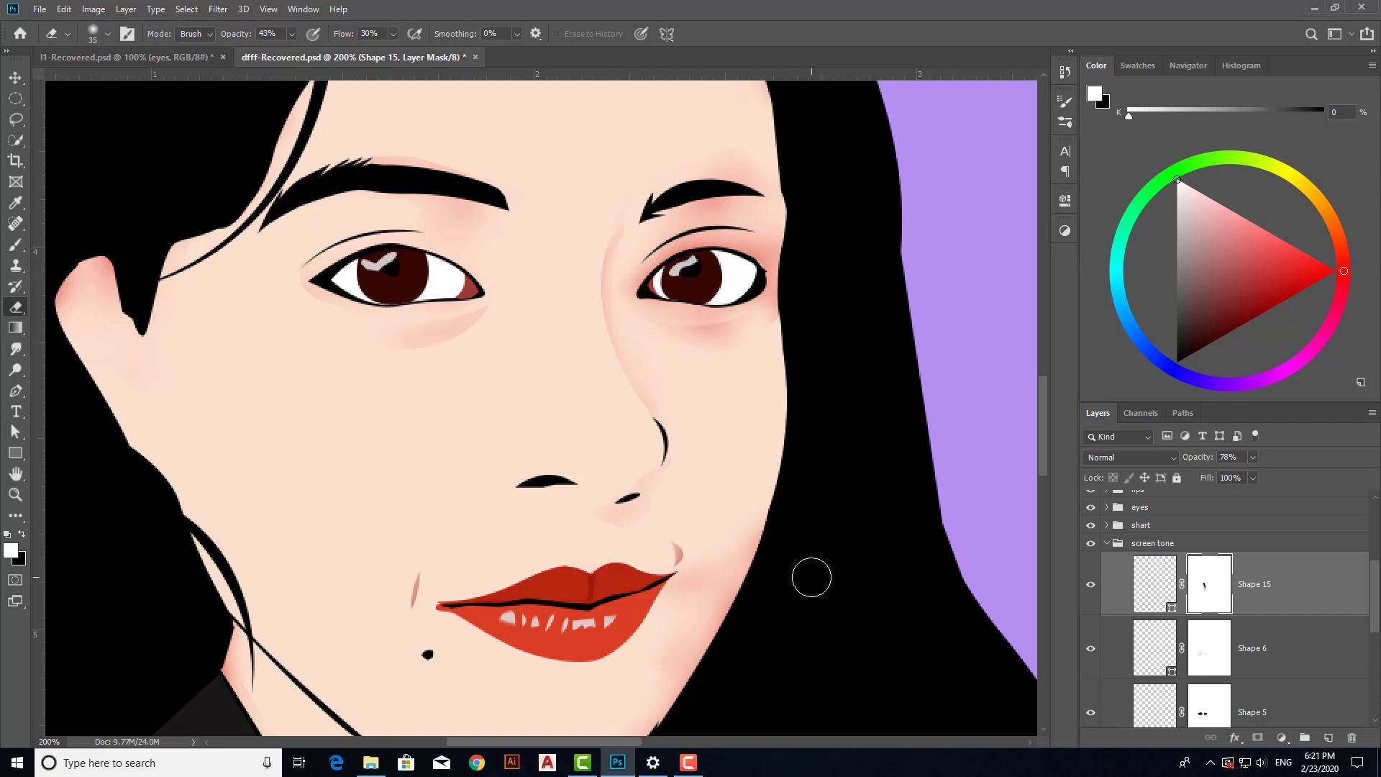
pyautogui.scroll(-2, 1179, 601)
pyautogui.scroll(3, 1126, 572)
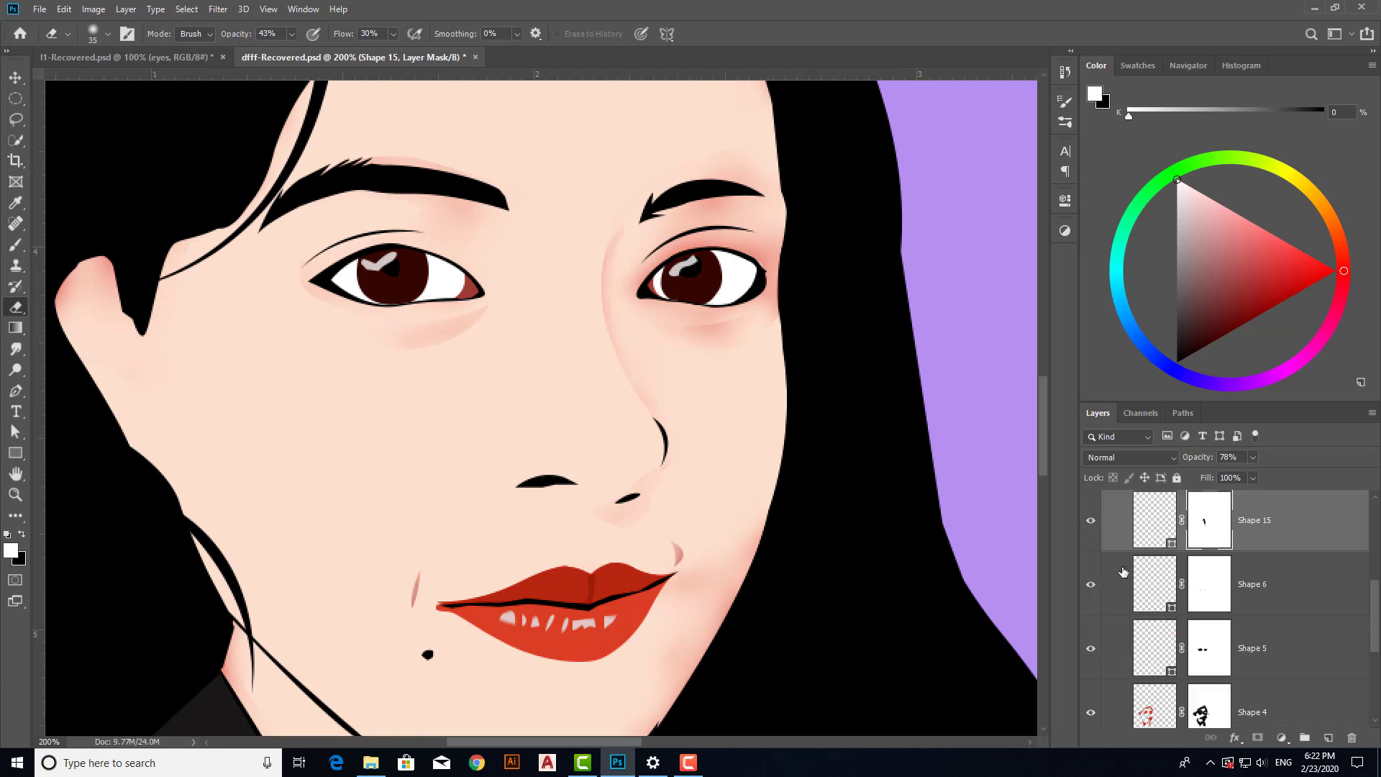
pyautogui.scroll(-1, 1126, 571)
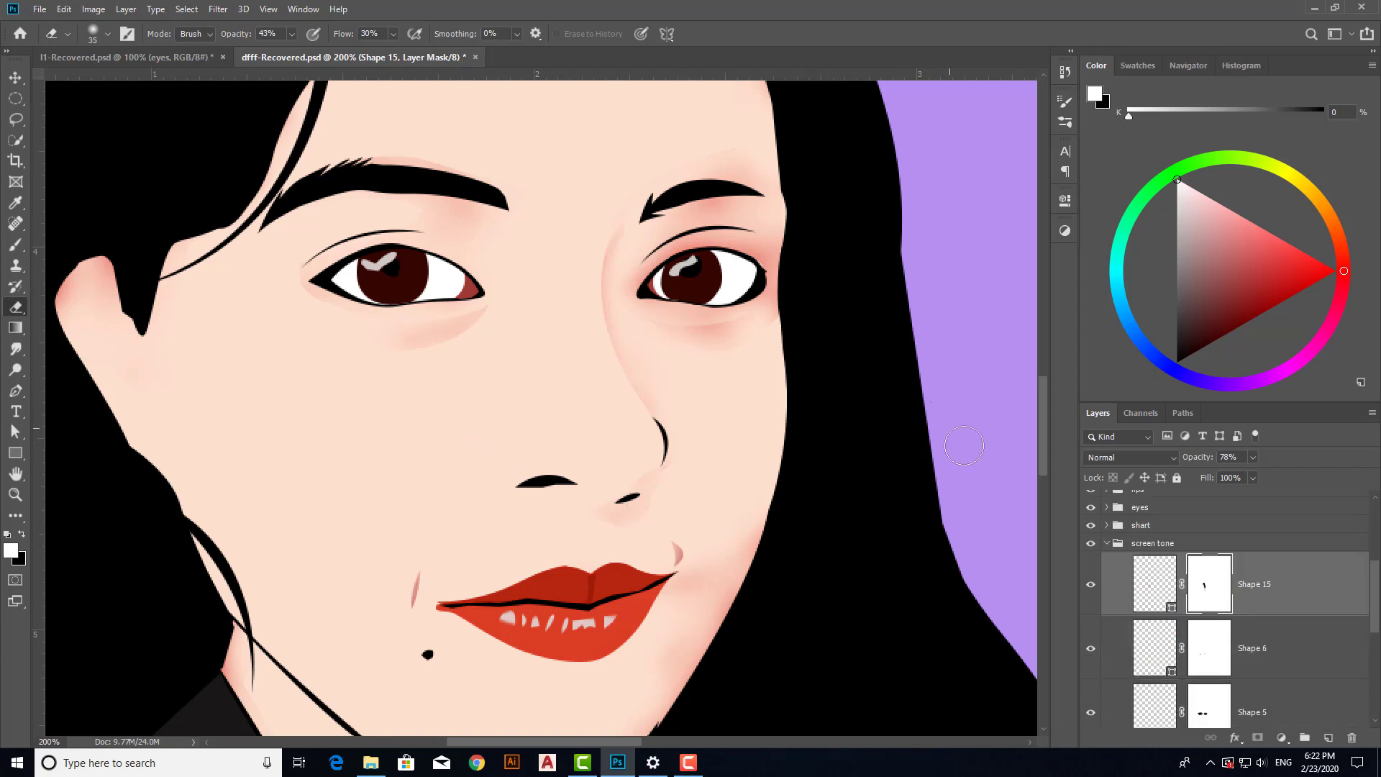
# Step: Show the reference photo layer Layer 0 copy, and add a new layer above Shape 15 for Pen tool drawing
pyautogui.scroll(3, 1145, 546)
pyautogui.click(1089, 526)
pyautogui.click(1089, 526)
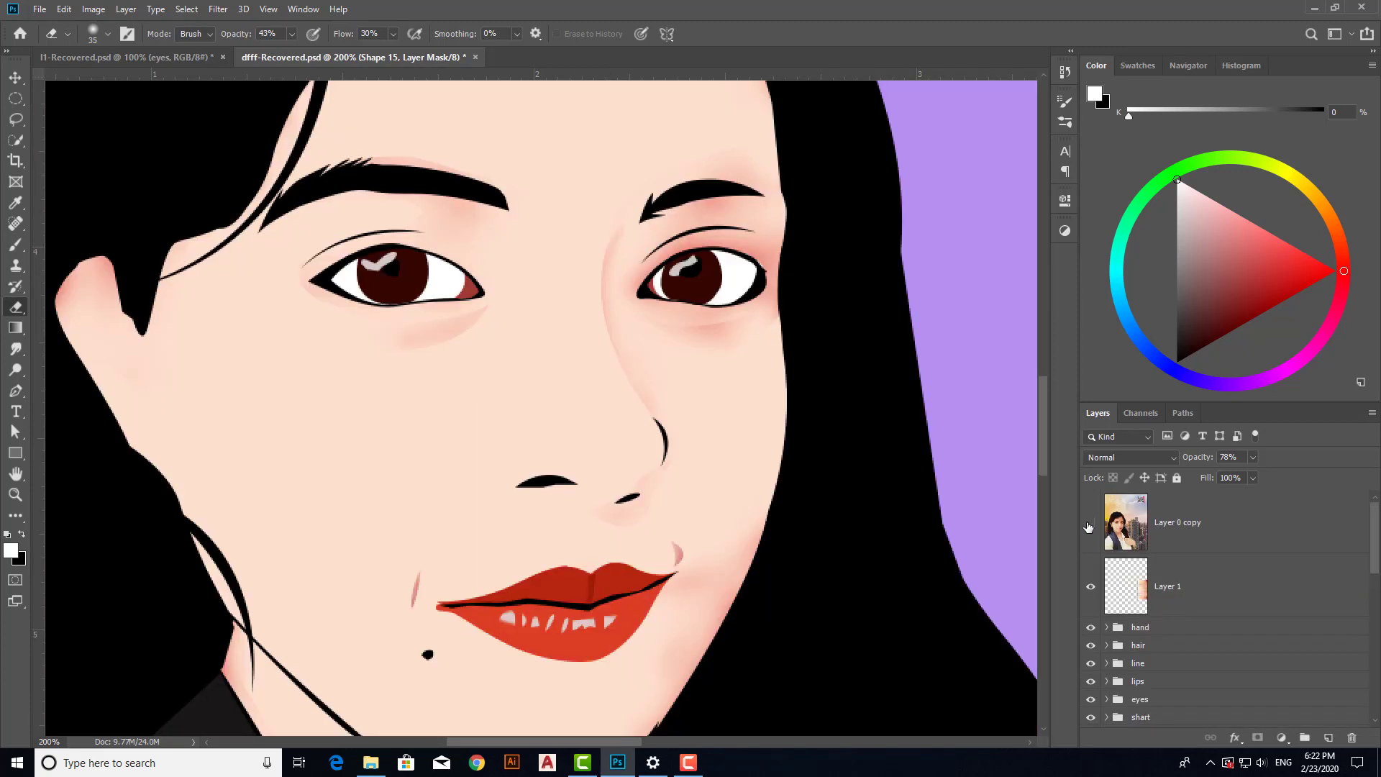
pyautogui.click(1089, 526)
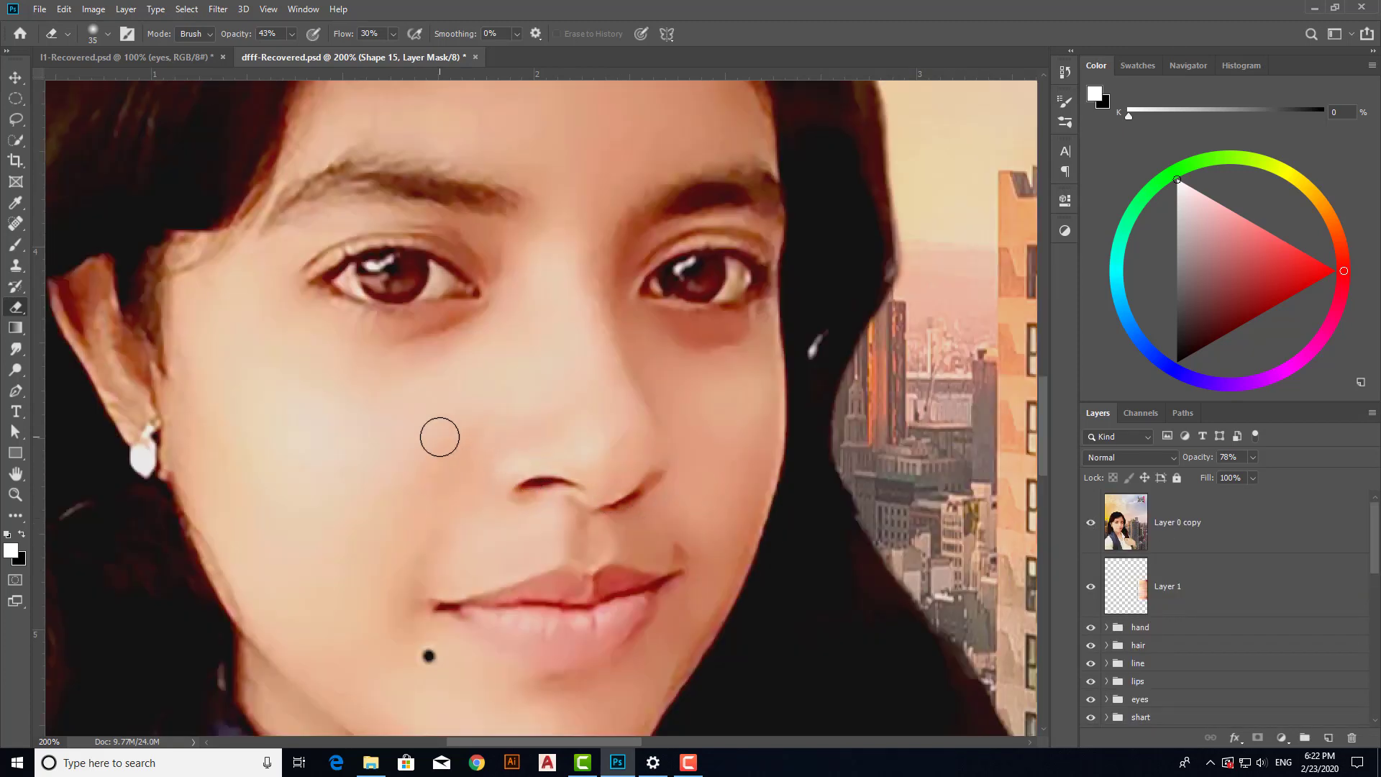
pyautogui.press('p')
pyautogui.scroll(-3, 1273, 676)
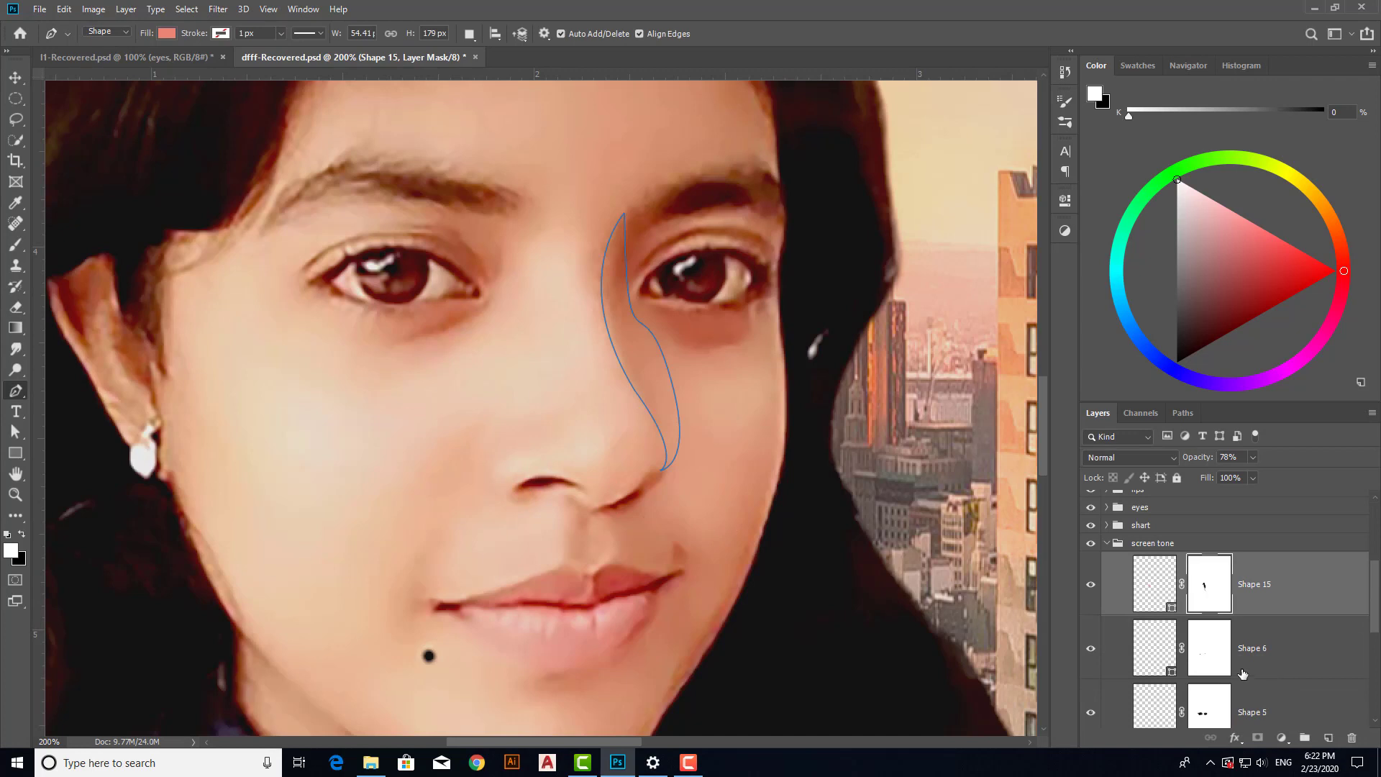
pyautogui.click(1328, 737)
pyautogui.scroll(1, 439, 402)
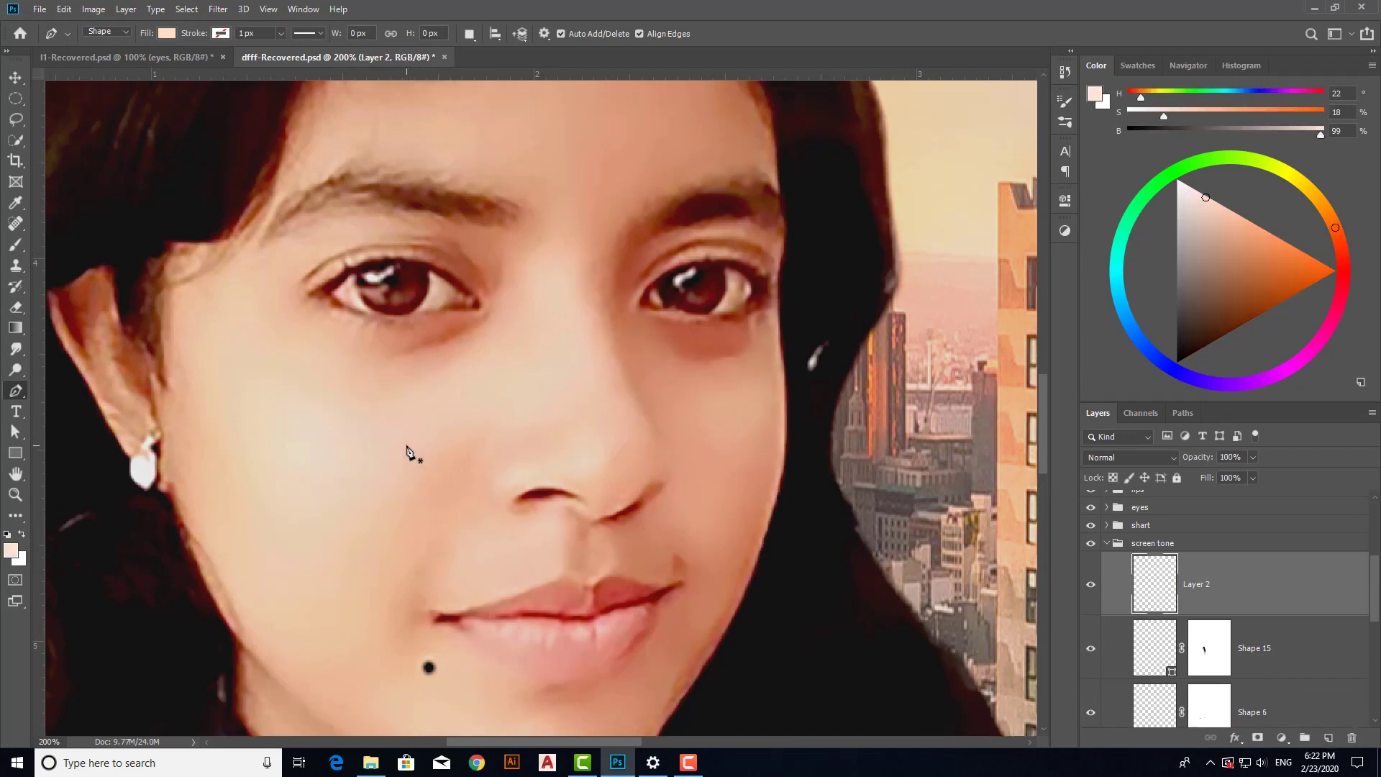
# Step: Draw a closed, curved cheek shape about 46 by 103 px with the Pen tool, tapering down towards the mouth corner near the mole
pyautogui.click(407, 444)
pyautogui.moveTo(408, 578); pyautogui.dragTo(405, 621)
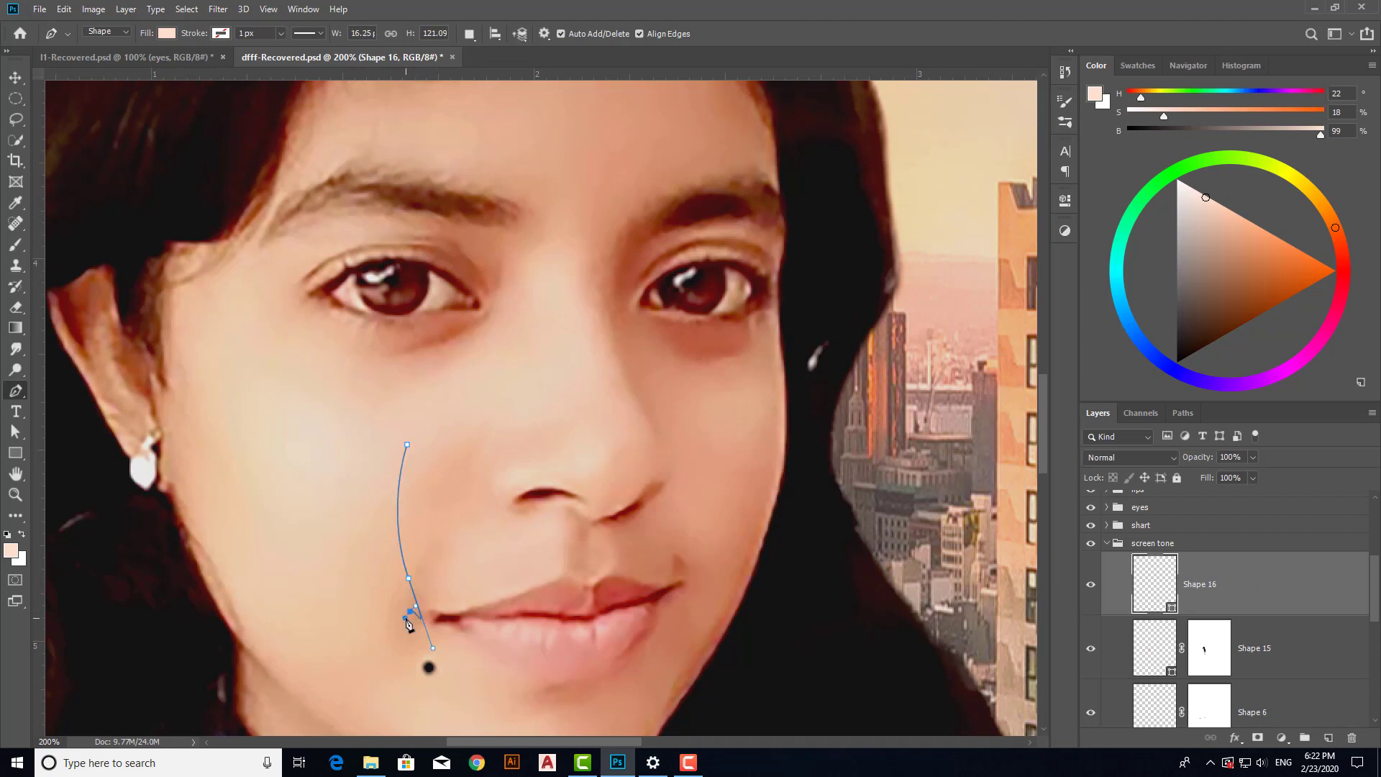
pyautogui.hotkey('ctrl', 'z')
pyautogui.click(410, 580)
pyautogui.moveTo(463, 444); pyautogui.dragTo(513, 396)
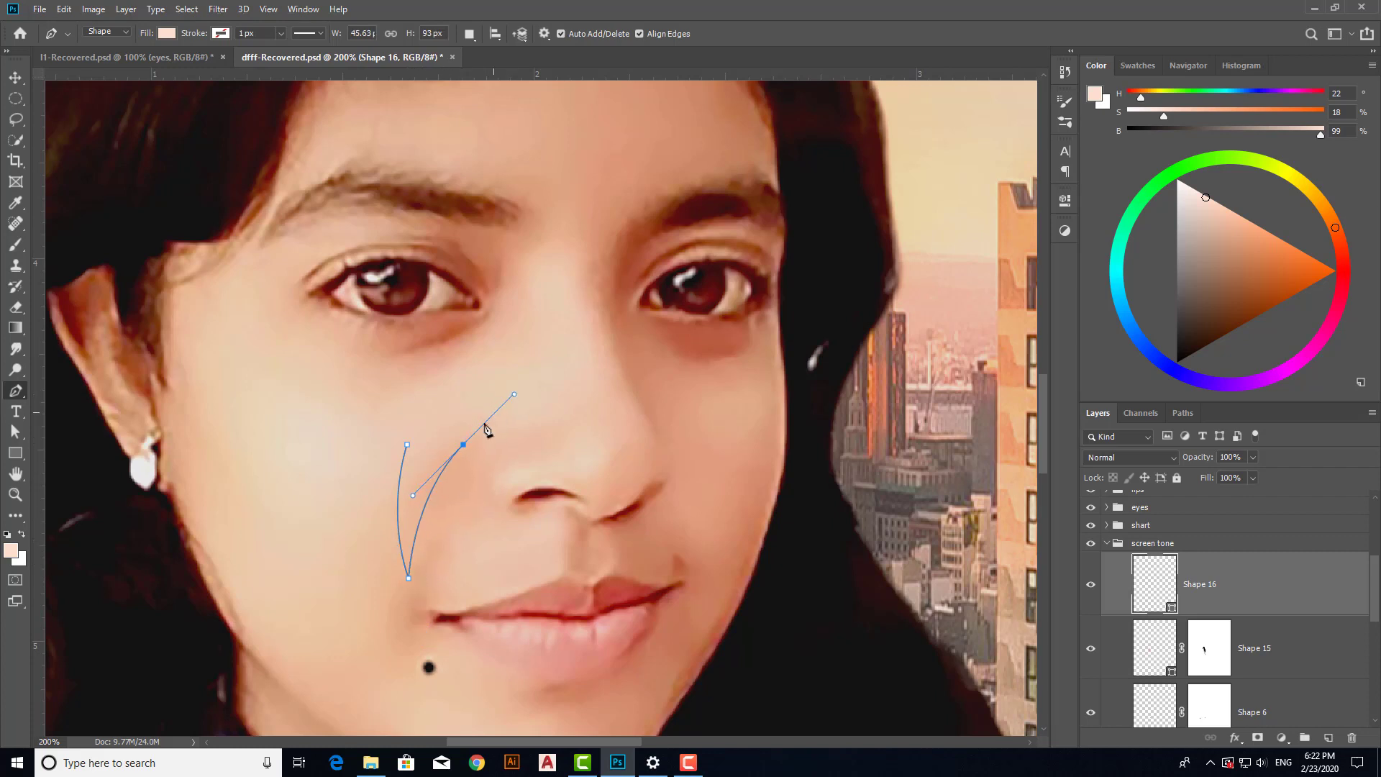
pyautogui.click(464, 445)
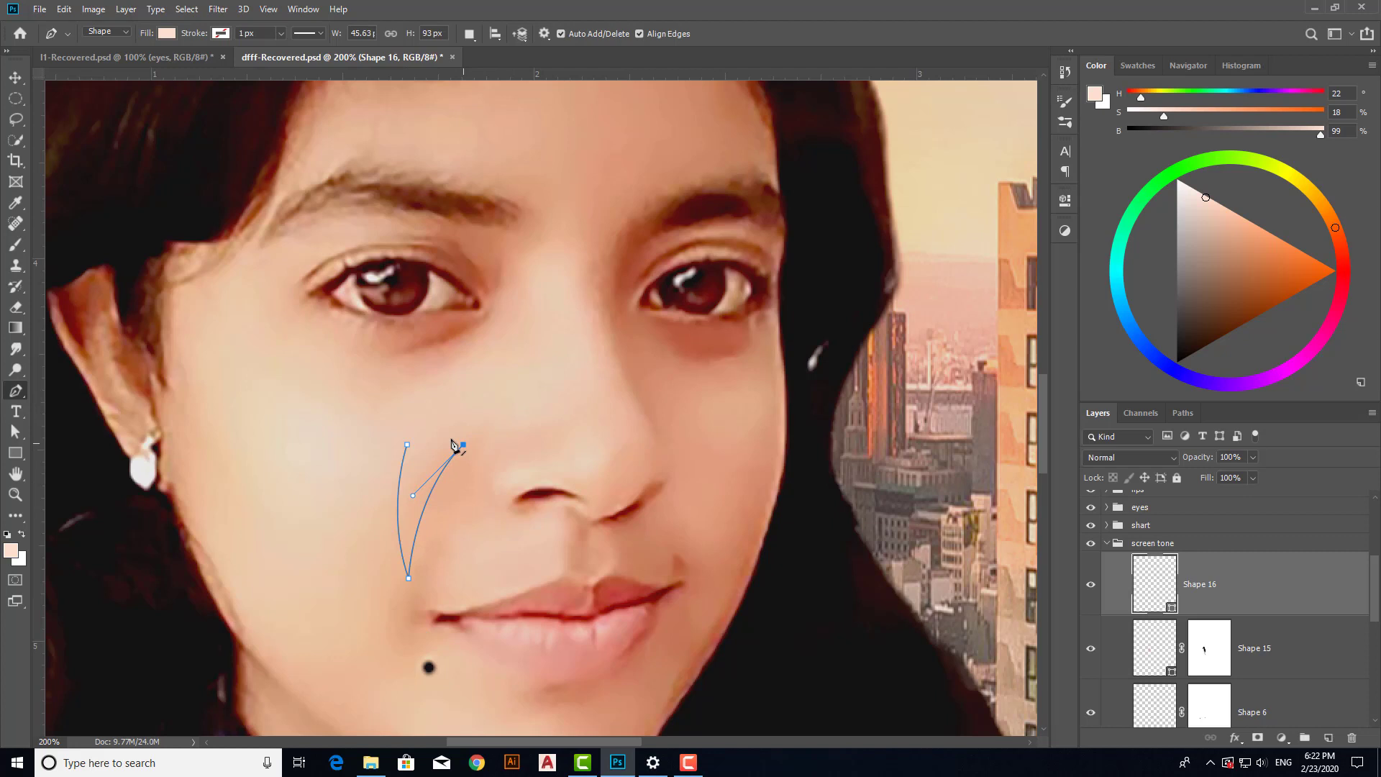
pyautogui.click(409, 447)
pyautogui.moveTo(407, 446); pyautogui.dragTo(373, 483)
pyautogui.scroll(-4, 657, 530)
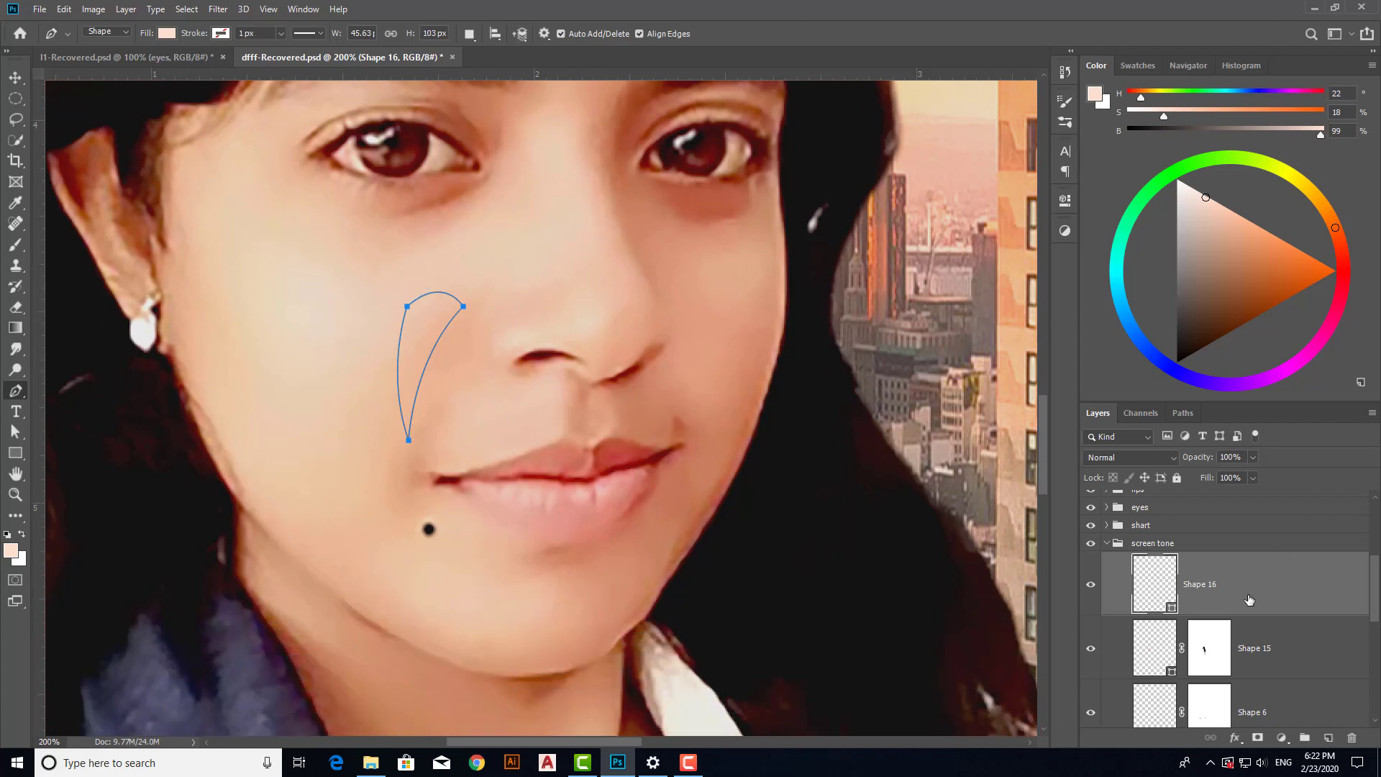
# Step: Hide the reference photo layer Layer 0 copy and return to Shape 16 in the screen tone group
pyautogui.press('v')
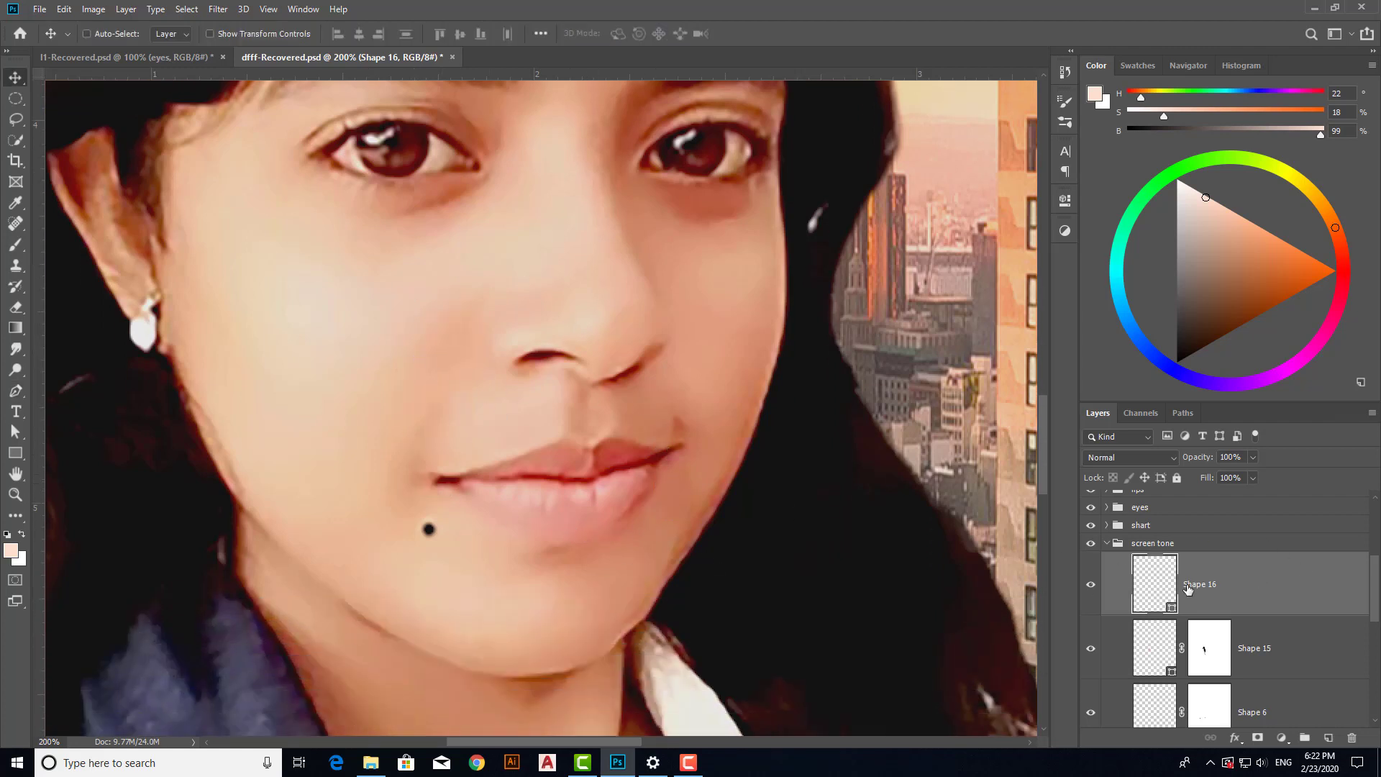
pyautogui.doubleClick(1149, 588)
pyautogui.click(802, 247)
pyautogui.scroll(3, 1183, 539)
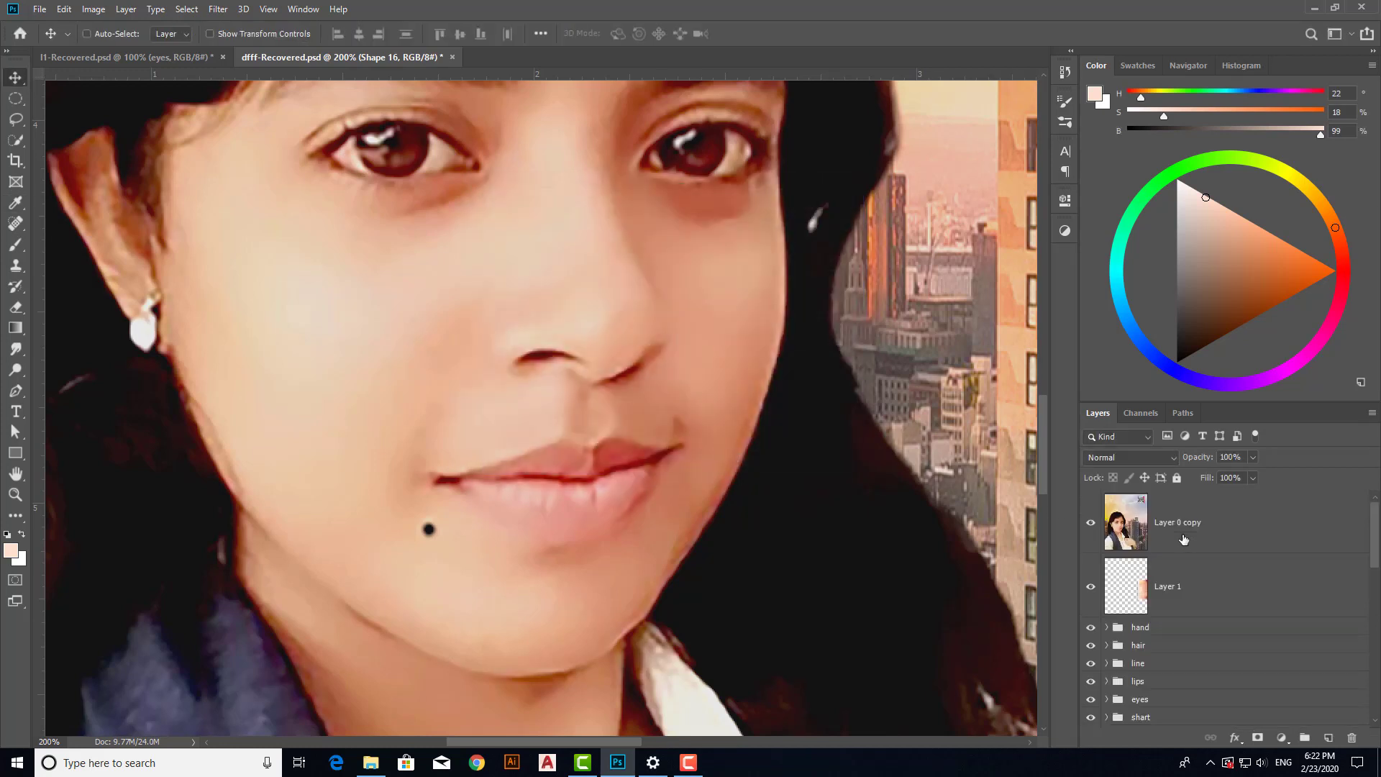
pyautogui.click(1091, 522)
pyautogui.scroll(-5, 1179, 611)
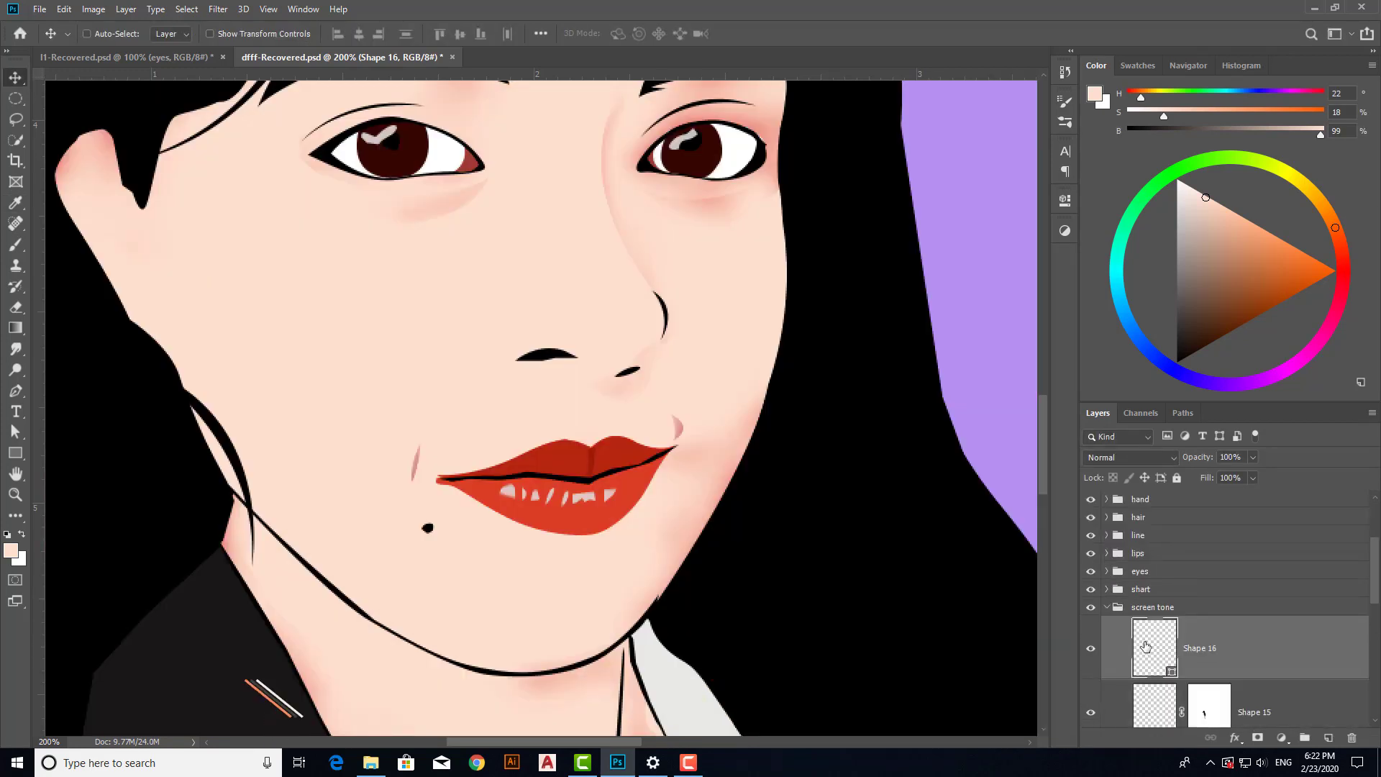
# Step: Recolour the cheek shape Shape 16 with the salmon swatch e58b7b and shift it slightly up towards the nose
pyautogui.doubleClick(1154, 647)
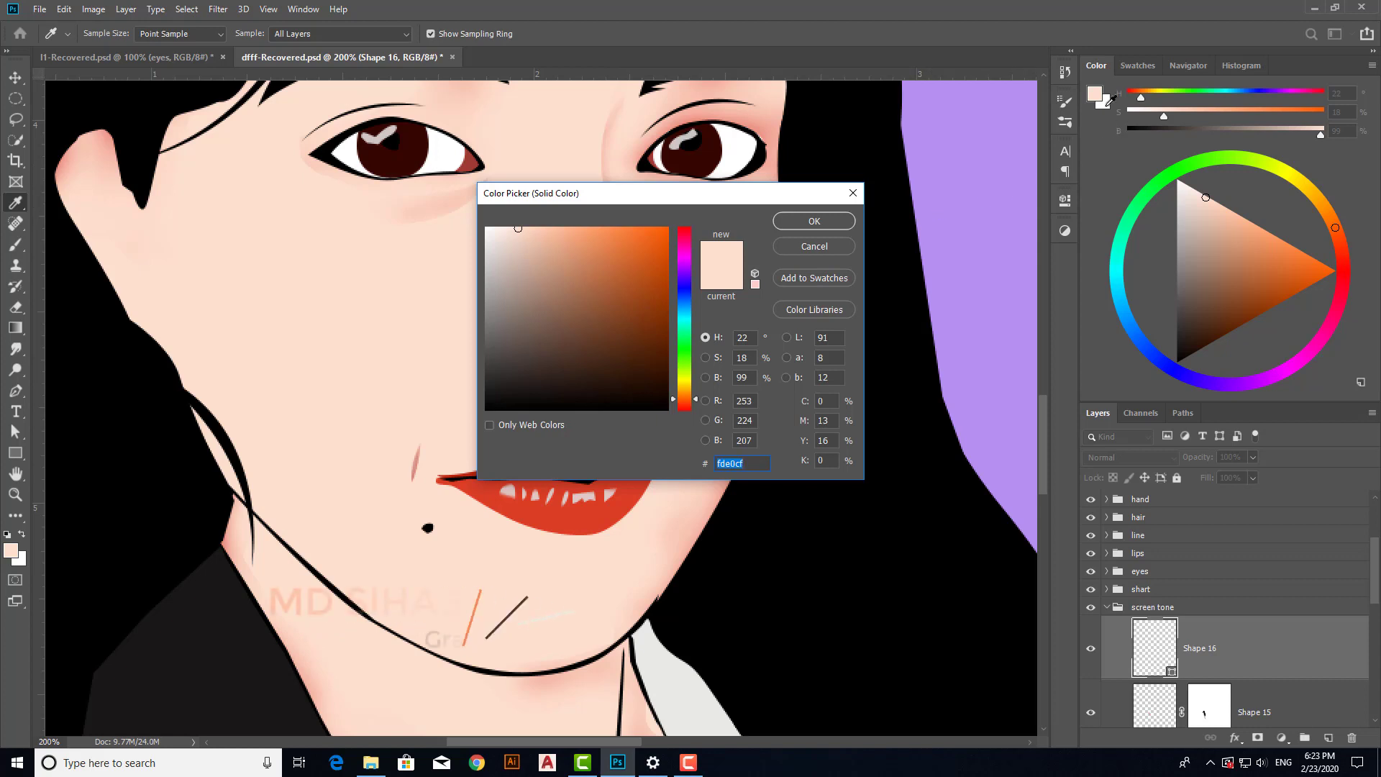
pyautogui.click(1127, 66)
pyautogui.click(1100, 88)
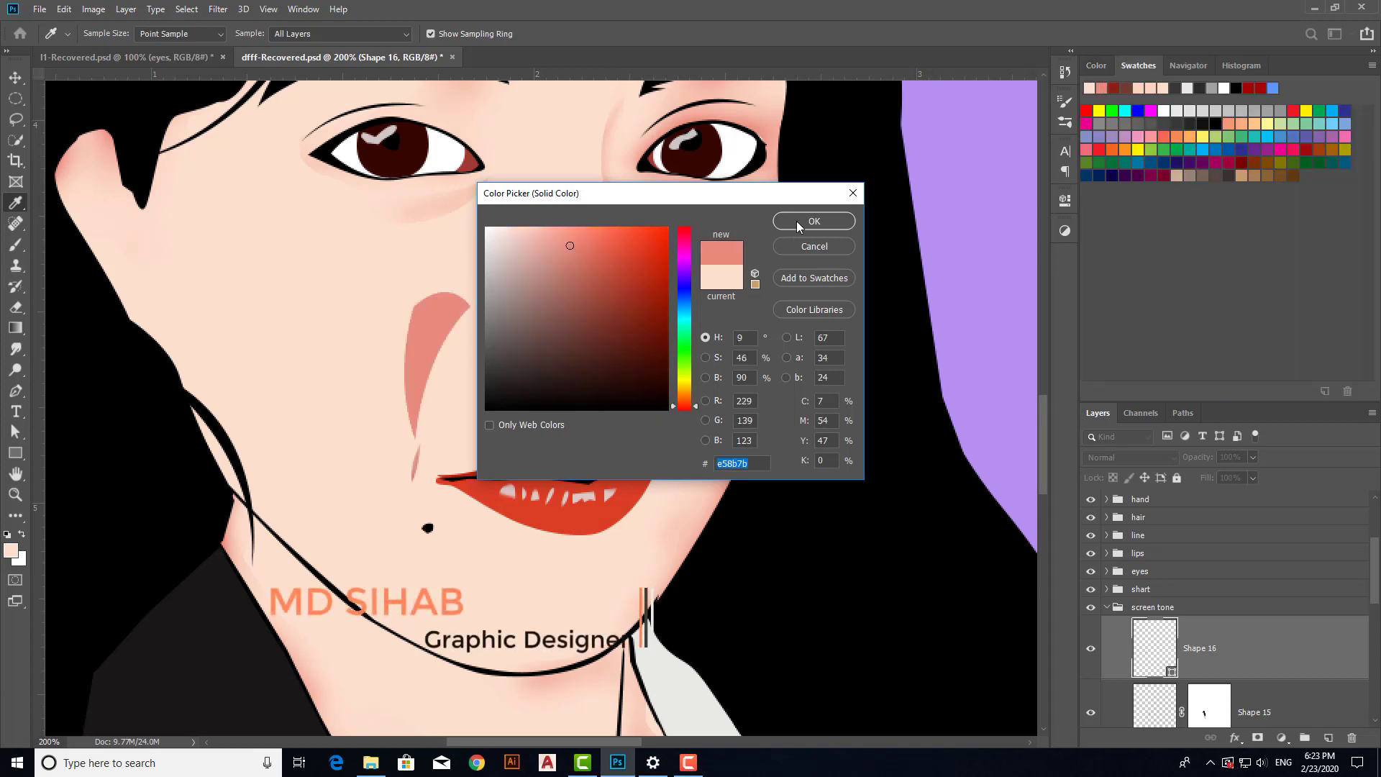
pyautogui.click(796, 222)
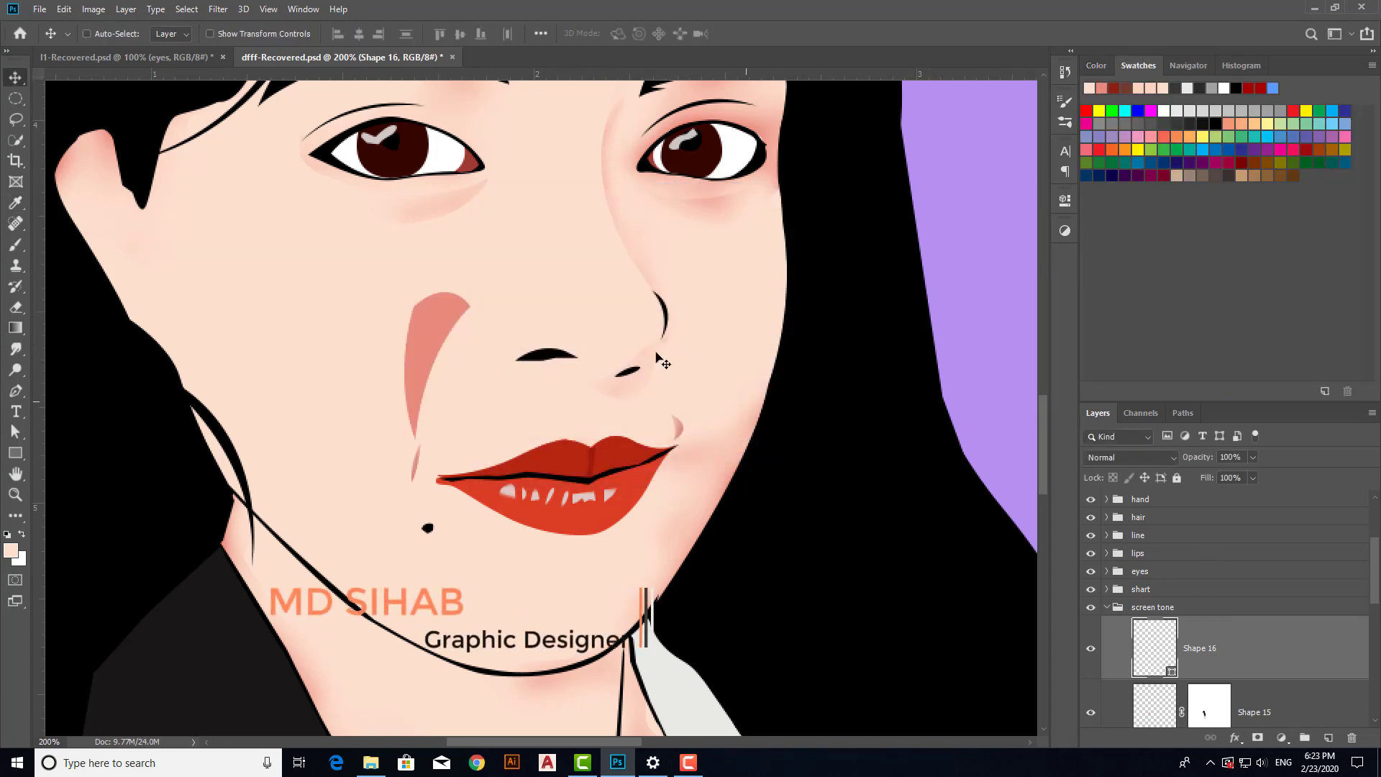
pyautogui.moveTo(426, 343); pyautogui.dragTo(432, 328)
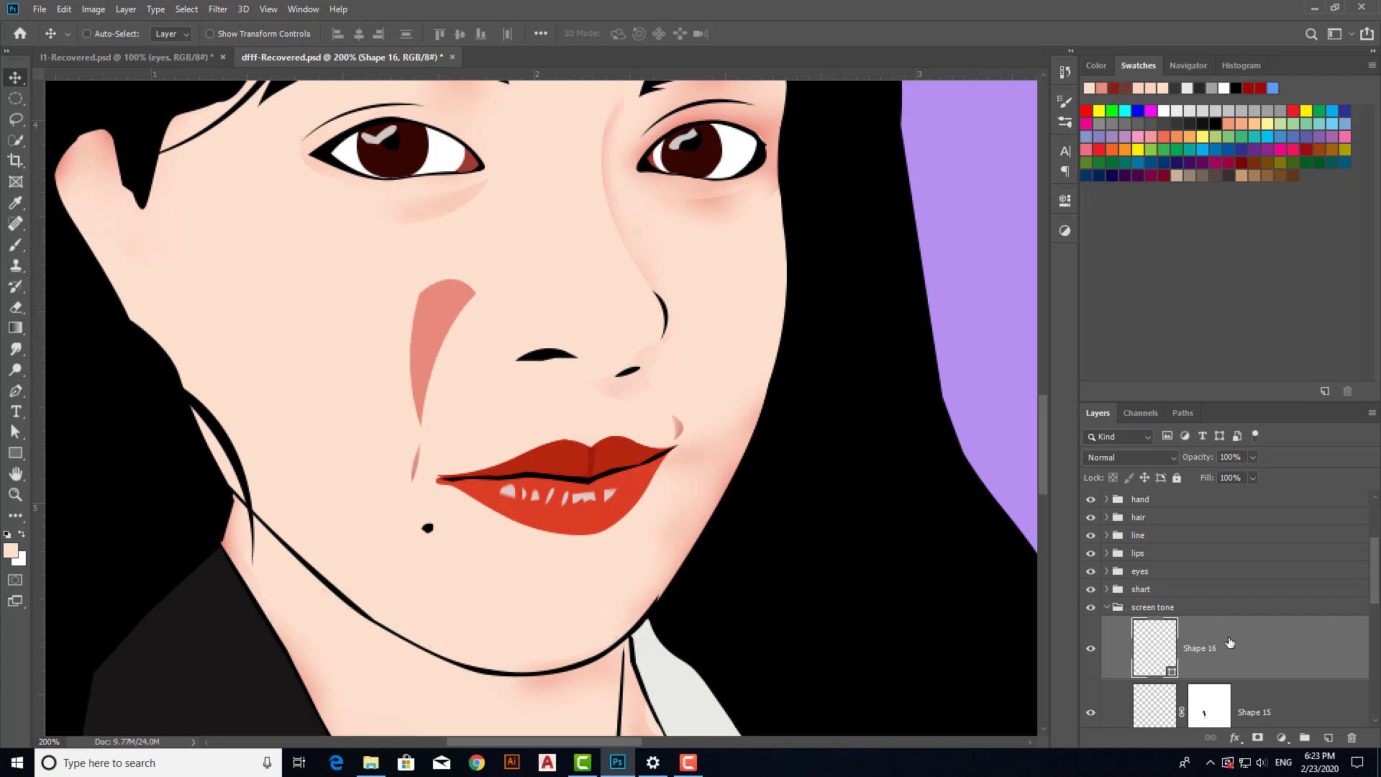
# Step: Set Shape 16's opacity to 97% and add a layer mask to it
pyautogui.moveTo(1199, 461)
pyautogui.mouseDown()
pyautogui.moveTo(1183, 459)
pyautogui.moveTo(1196, 461)
pyautogui.mouseUp()
pyautogui.click(1257, 738)
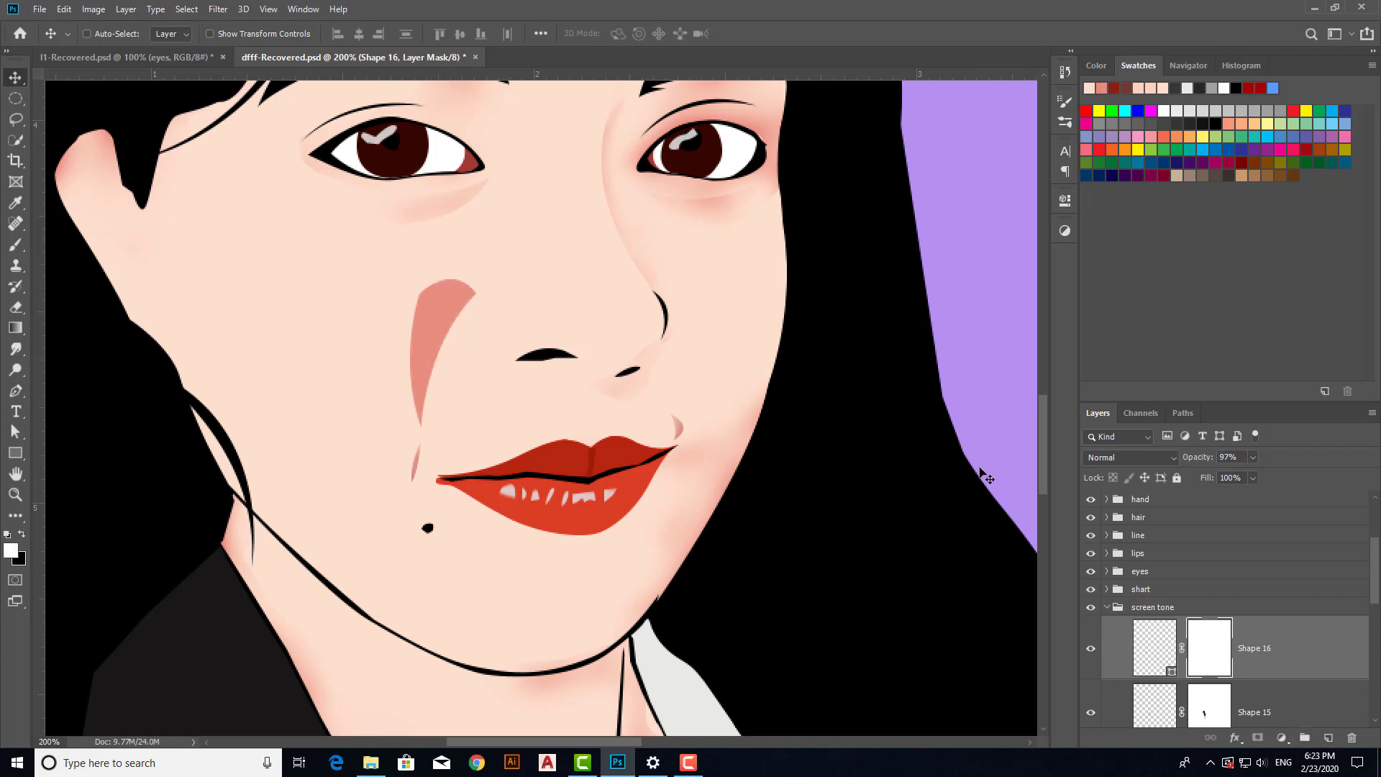
# Step: Fade the cheek shadow's edges and lower tip on its mask with the soft Eraser, and shift it slightly away from the nose
pyautogui.click(15, 307)
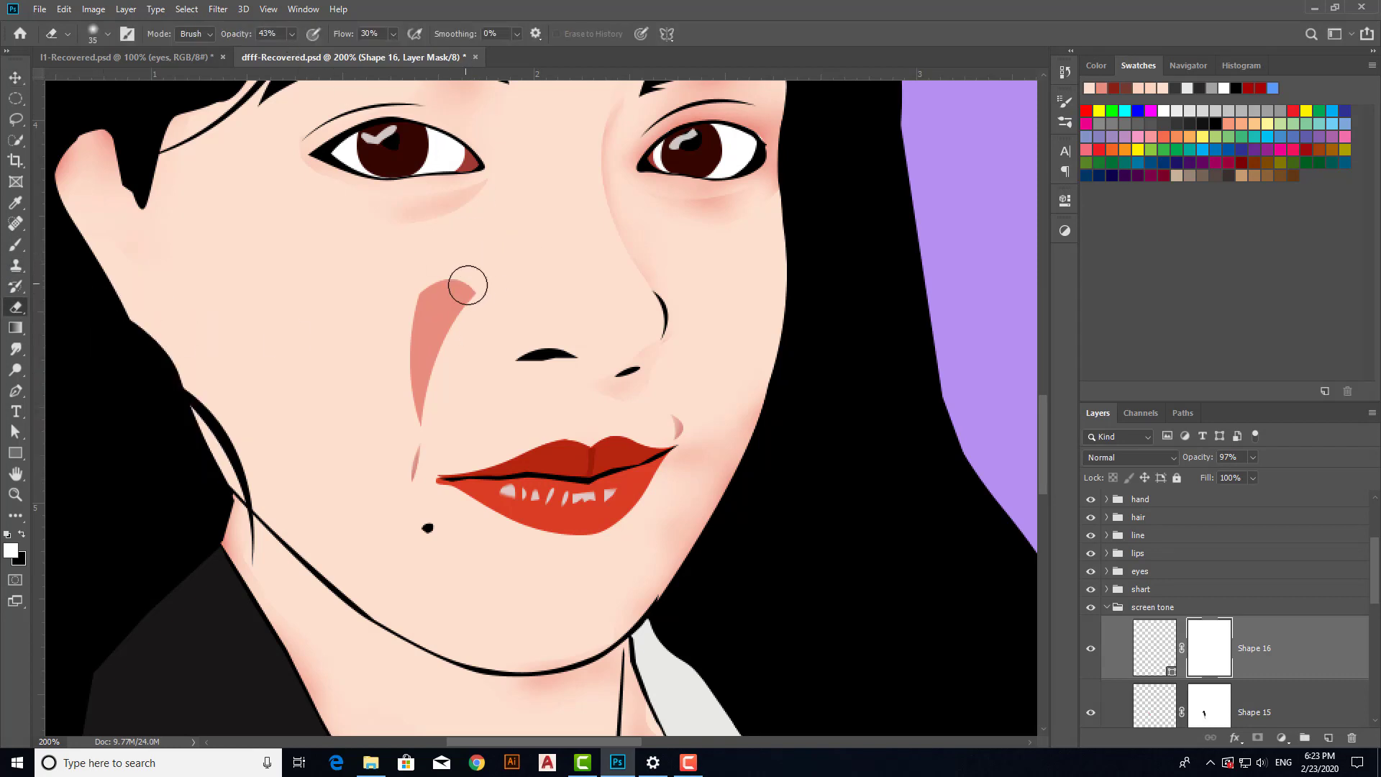
pyautogui.moveTo(467, 286)
pyautogui.mouseDown()
pyautogui.moveTo(387, 265)
pyautogui.moveTo(351, 279)
pyautogui.moveTo(479, 256)
pyautogui.moveTo(409, 301)
pyautogui.moveTo(504, 263)
pyautogui.moveTo(358, 335)
pyautogui.moveTo(404, 299)
pyautogui.moveTo(410, 331)
pyautogui.moveTo(499, 223)
pyautogui.moveTo(506, 274)
pyautogui.moveTo(488, 285)
pyautogui.moveTo(500, 258)
pyautogui.moveTo(481, 240)
pyautogui.moveTo(383, 417)
pyautogui.moveTo(401, 333)
pyautogui.mouseUp()
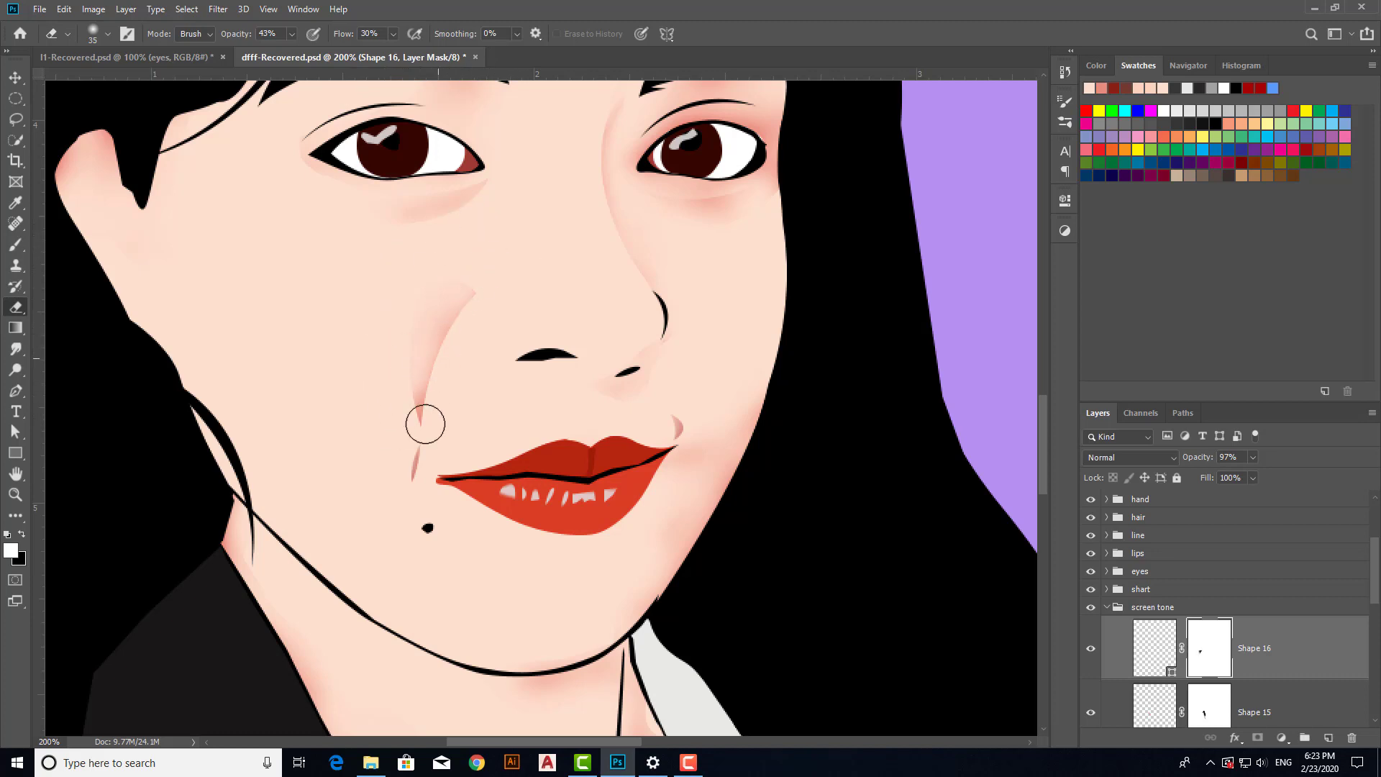
pyautogui.moveTo(425, 424)
pyautogui.mouseDown()
pyautogui.moveTo(417, 351)
pyautogui.moveTo(449, 287)
pyautogui.moveTo(393, 366)
pyautogui.mouseUp()
pyautogui.moveTo(383, 448); pyautogui.dragTo(397, 368)
pyautogui.scroll(2, 626, 403)
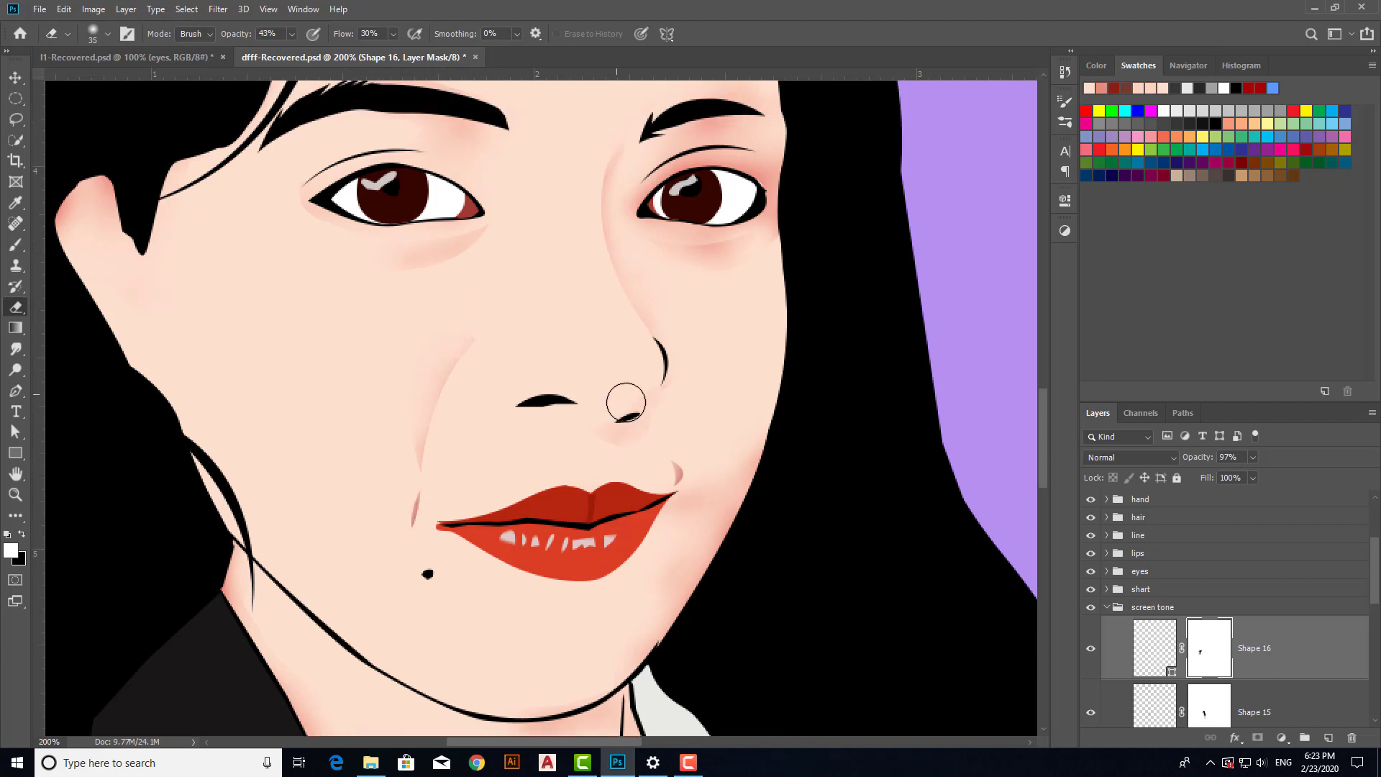
pyautogui.scroll(-1, 629, 410)
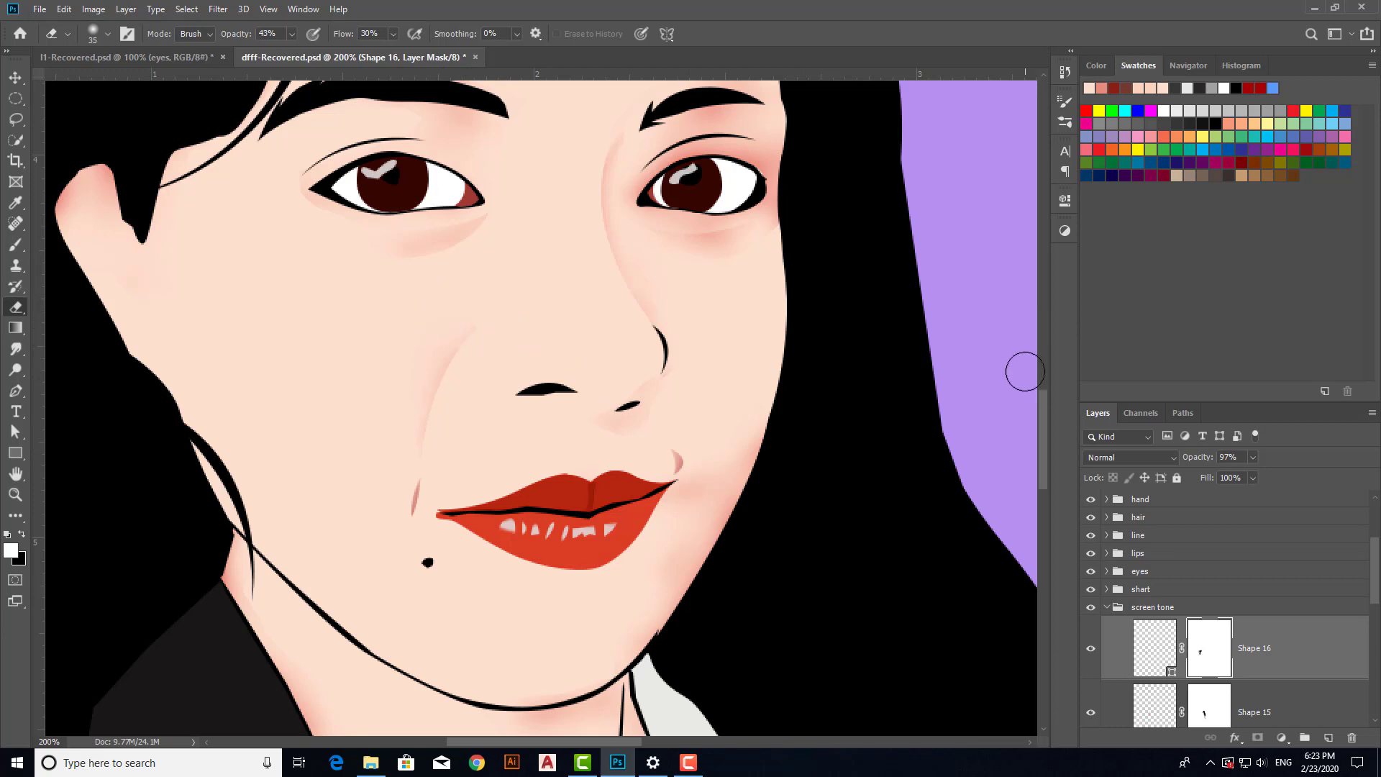
pyautogui.press('v')
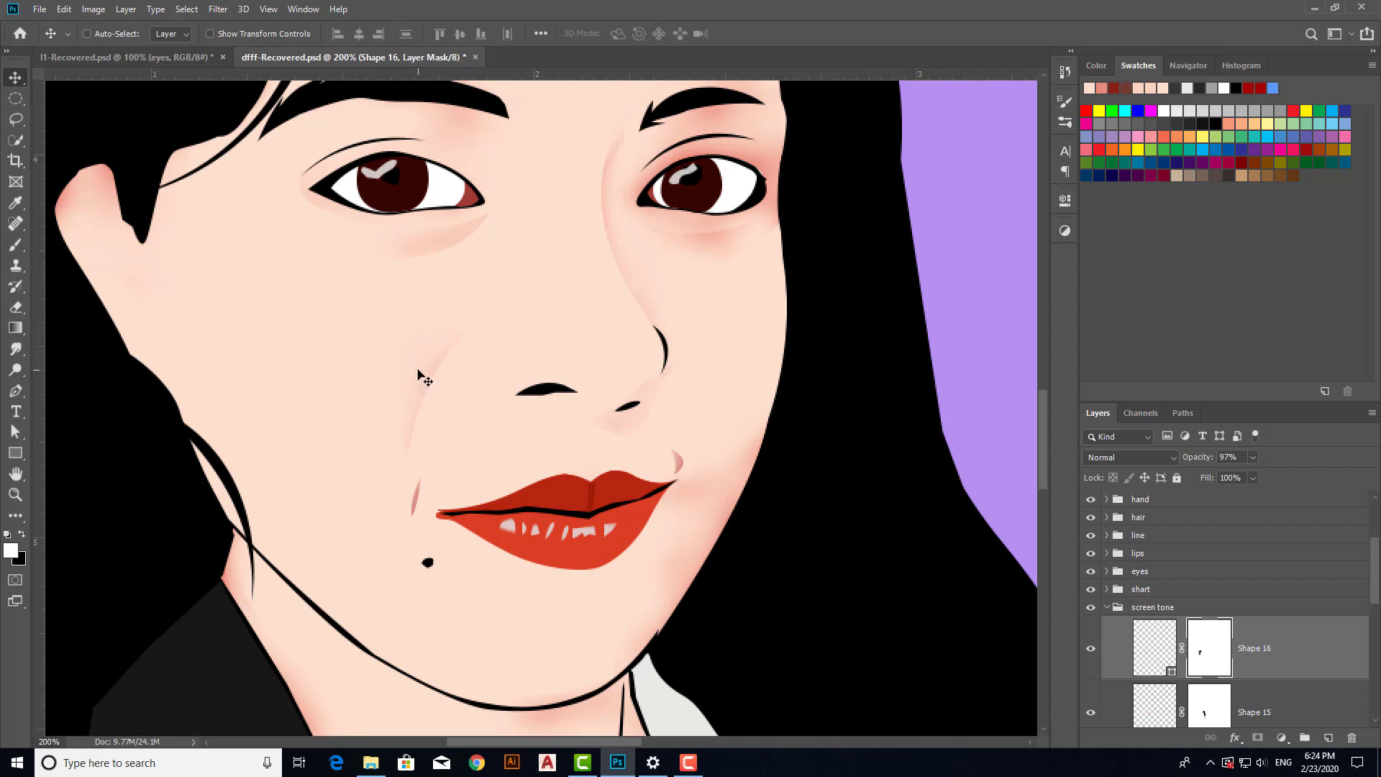
# Step: Compare the softened cheek shading with the reference photo by toggling the visibility of Layer 0 copy
pyautogui.scroll(3, 1117, 522)
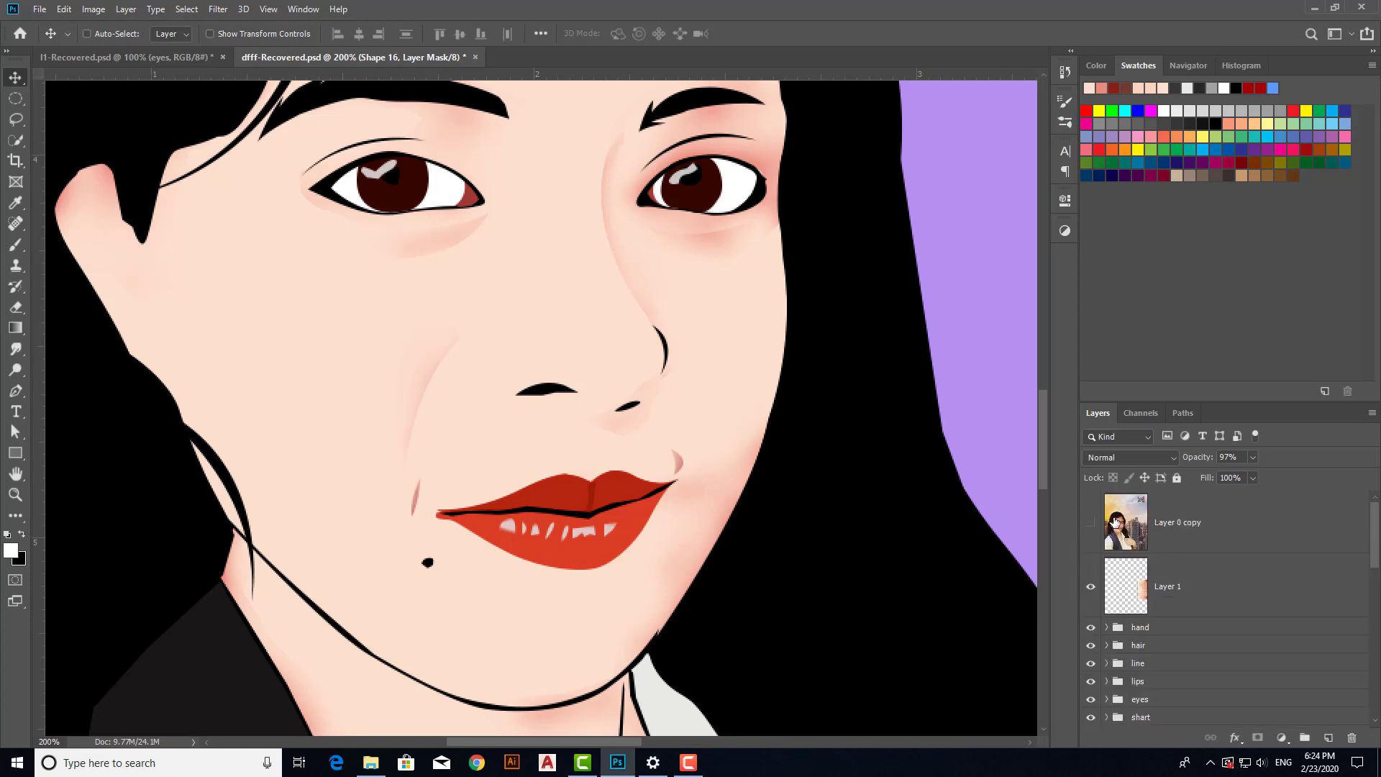
pyautogui.click(1090, 523)
pyautogui.click(1090, 523)
pyautogui.click(1088, 524)
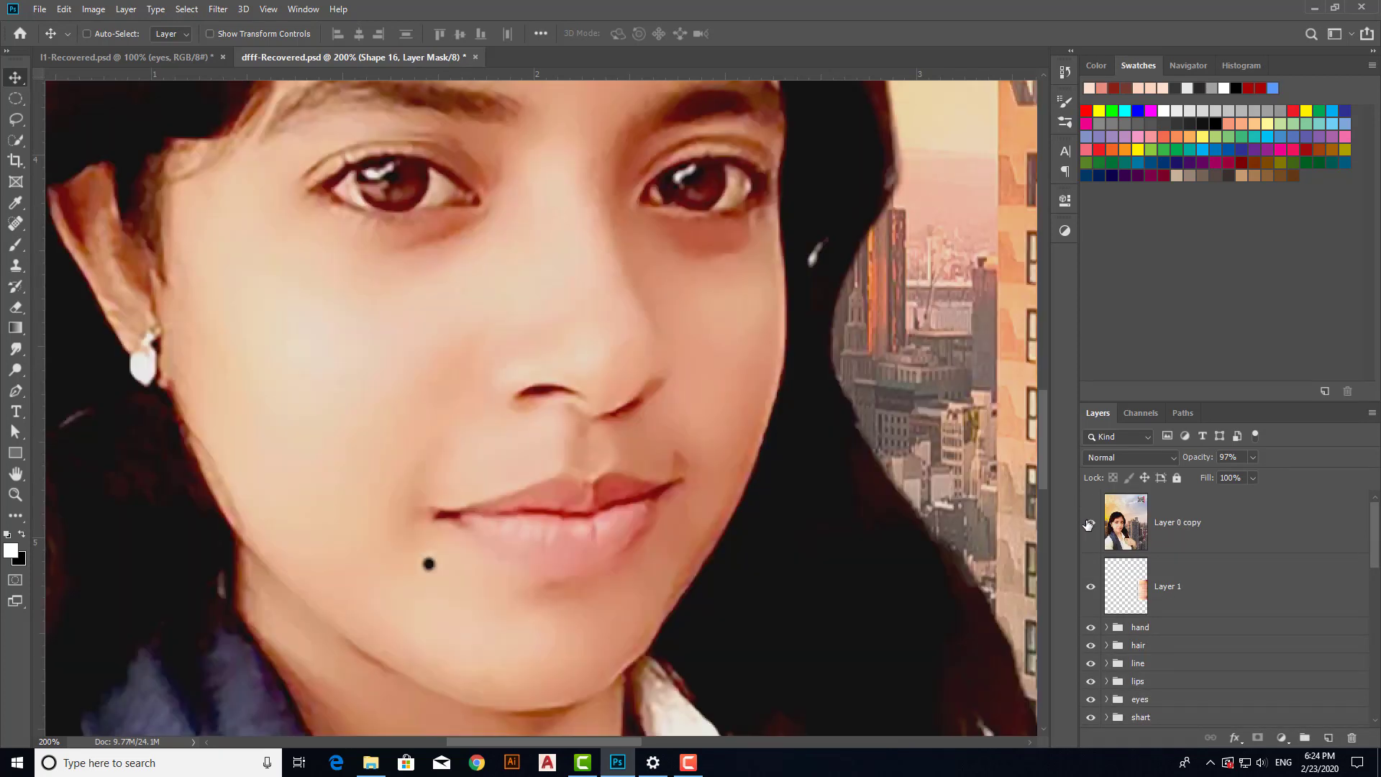
pyautogui.click(1088, 524)
pyautogui.click(1088, 524)
pyautogui.click(1089, 523)
pyautogui.scroll(2, 791, 323)
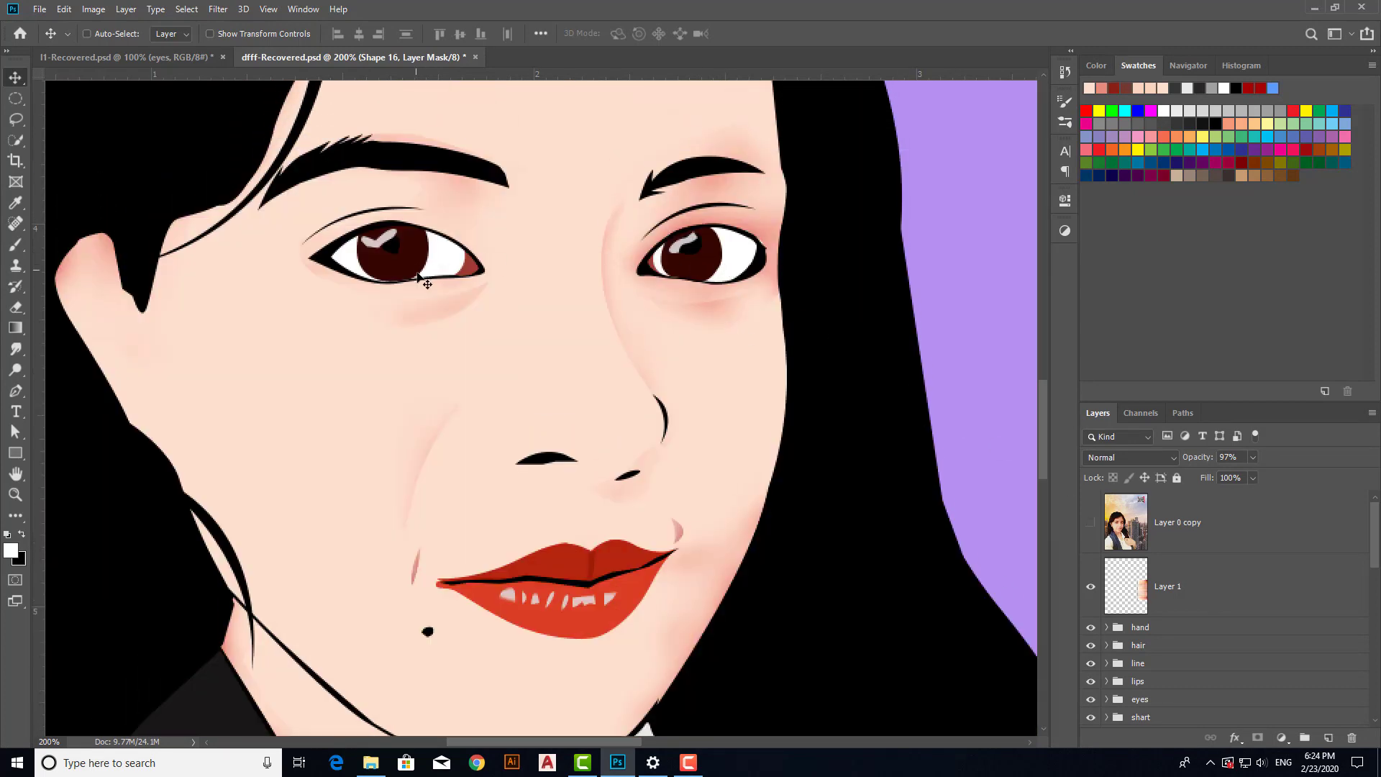
# Step: Add a layer above Shape 16 and draw a thin closed Pen shape about 85 by 28 px along the left eye's upper lid crease
pyautogui.scroll(-3, 1147, 639)
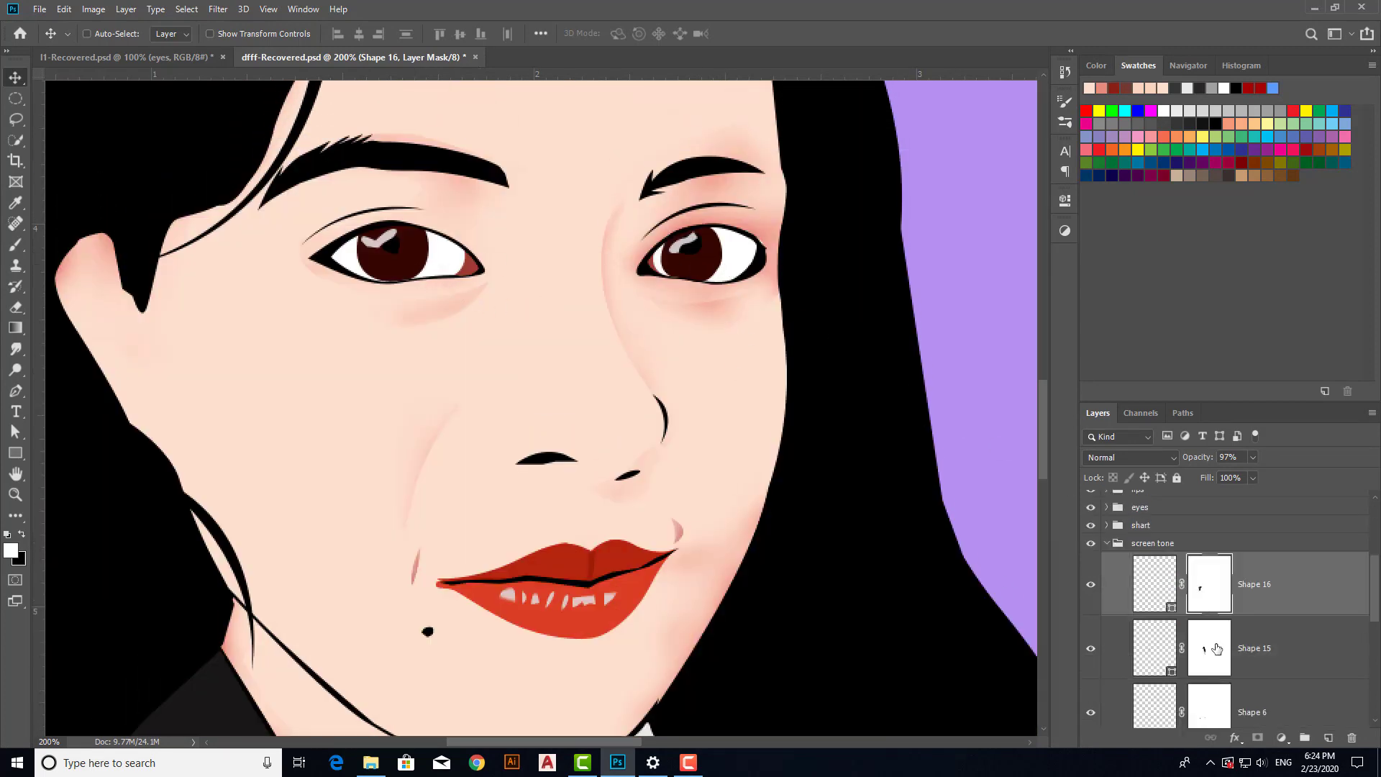
pyautogui.click(1328, 737)
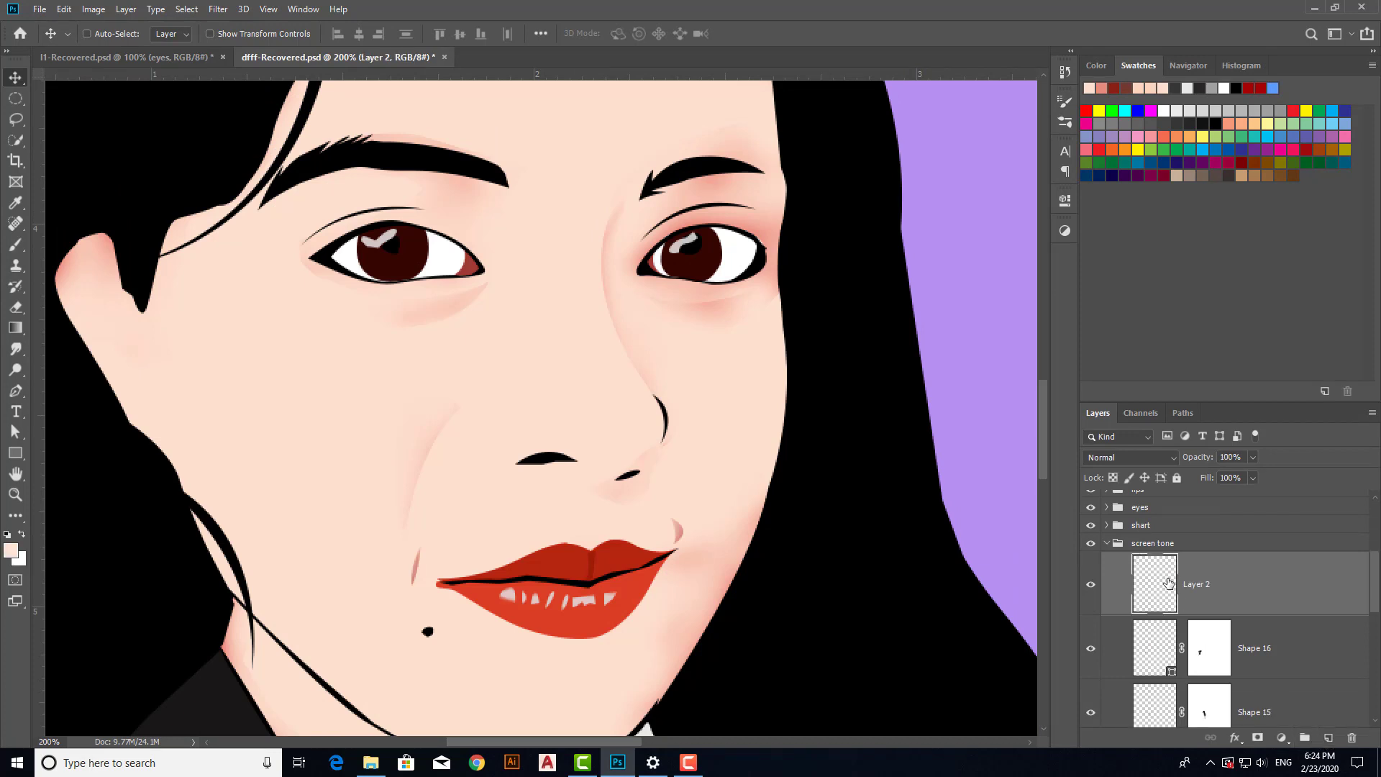
pyautogui.press('p')
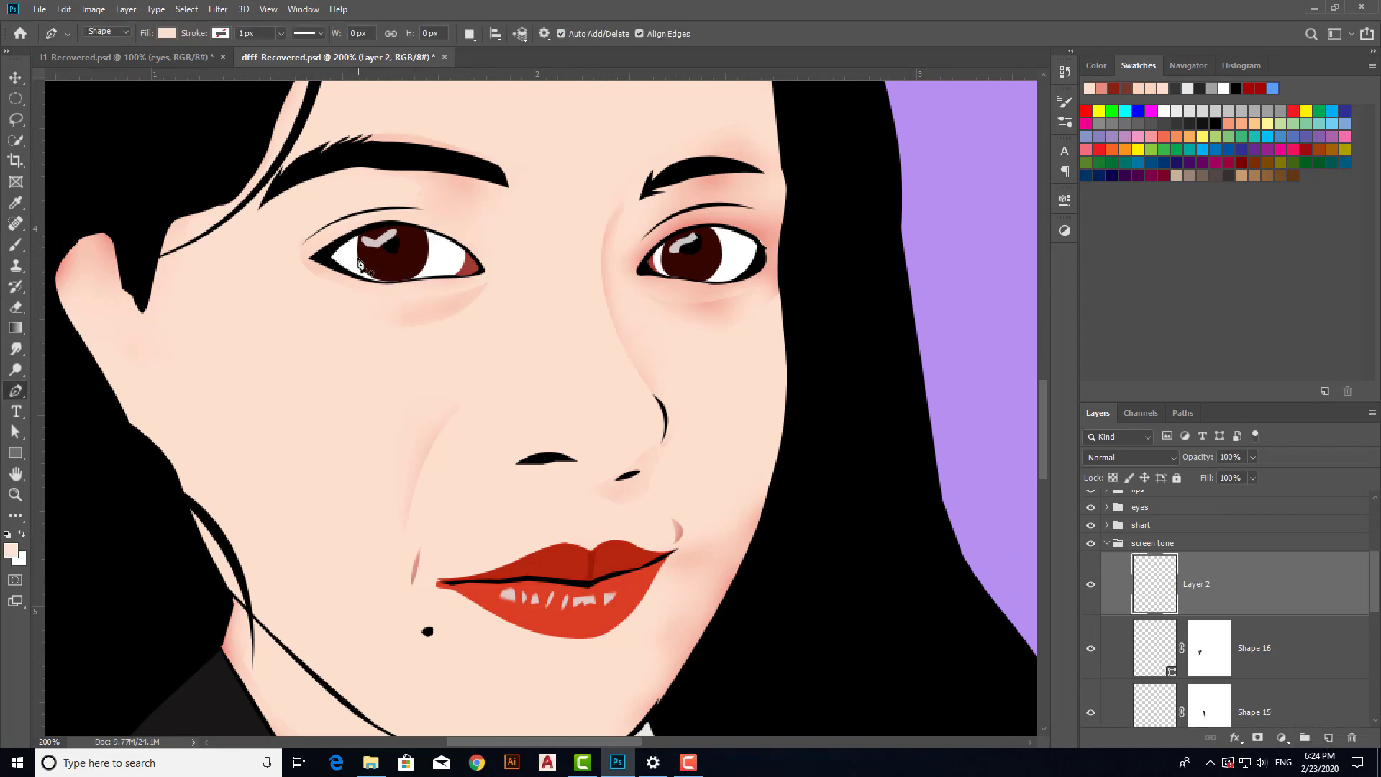
pyautogui.hotkey('ctrl', '+')
pyautogui.scroll(3, 412, 274)
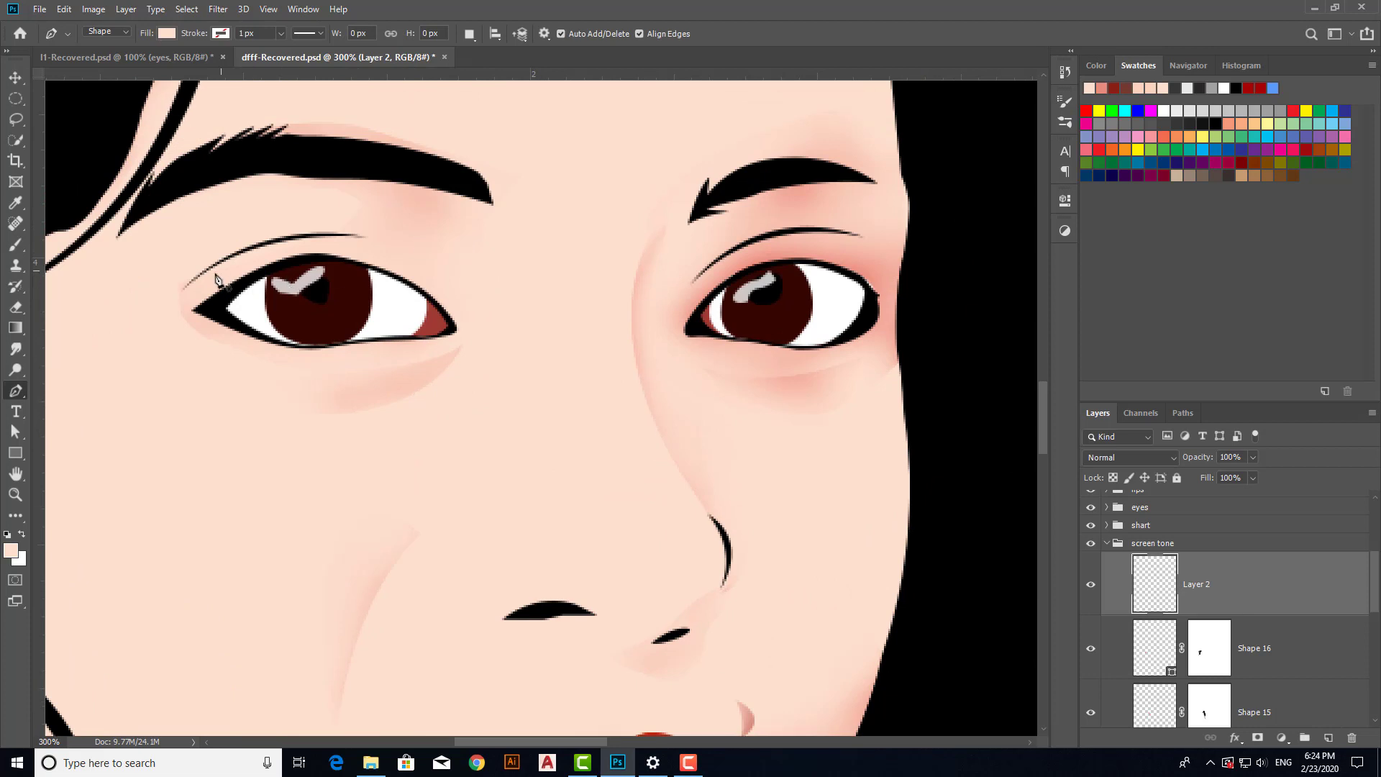
pyautogui.click(181, 291)
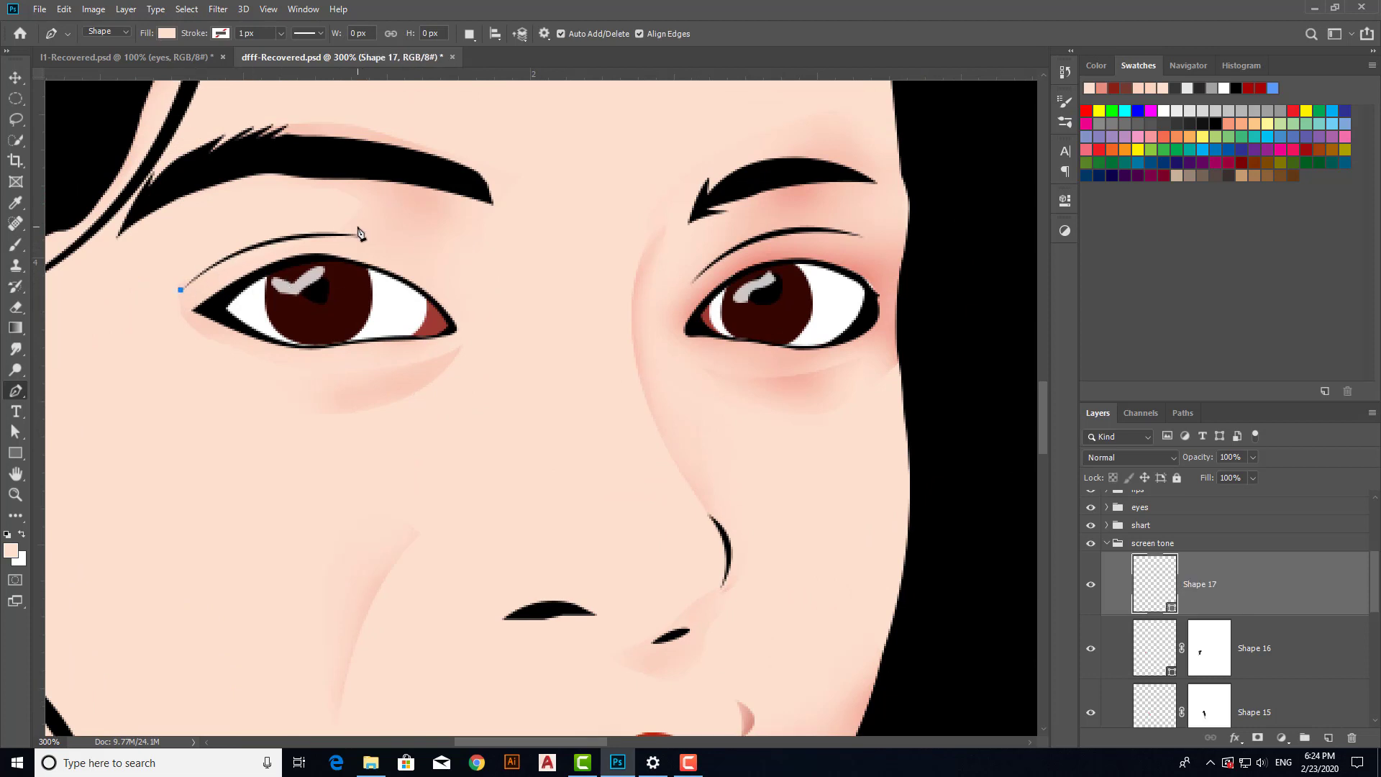
pyautogui.moveTo(364, 232); pyautogui.dragTo(493, 249)
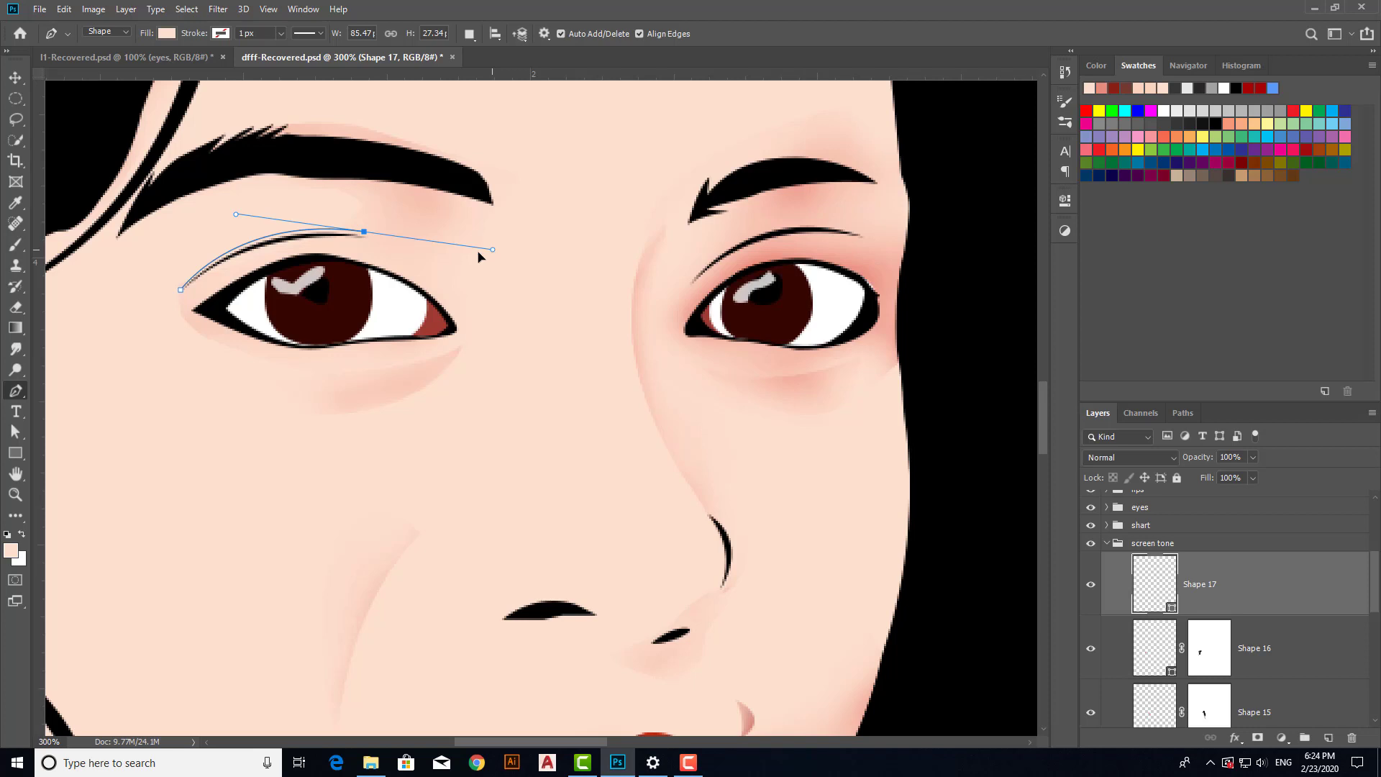
pyautogui.keyDown('alt'); pyautogui.click(363, 233); pyautogui.keyUp('alt')
pyautogui.moveTo(180, 290); pyautogui.dragTo(130, 349)
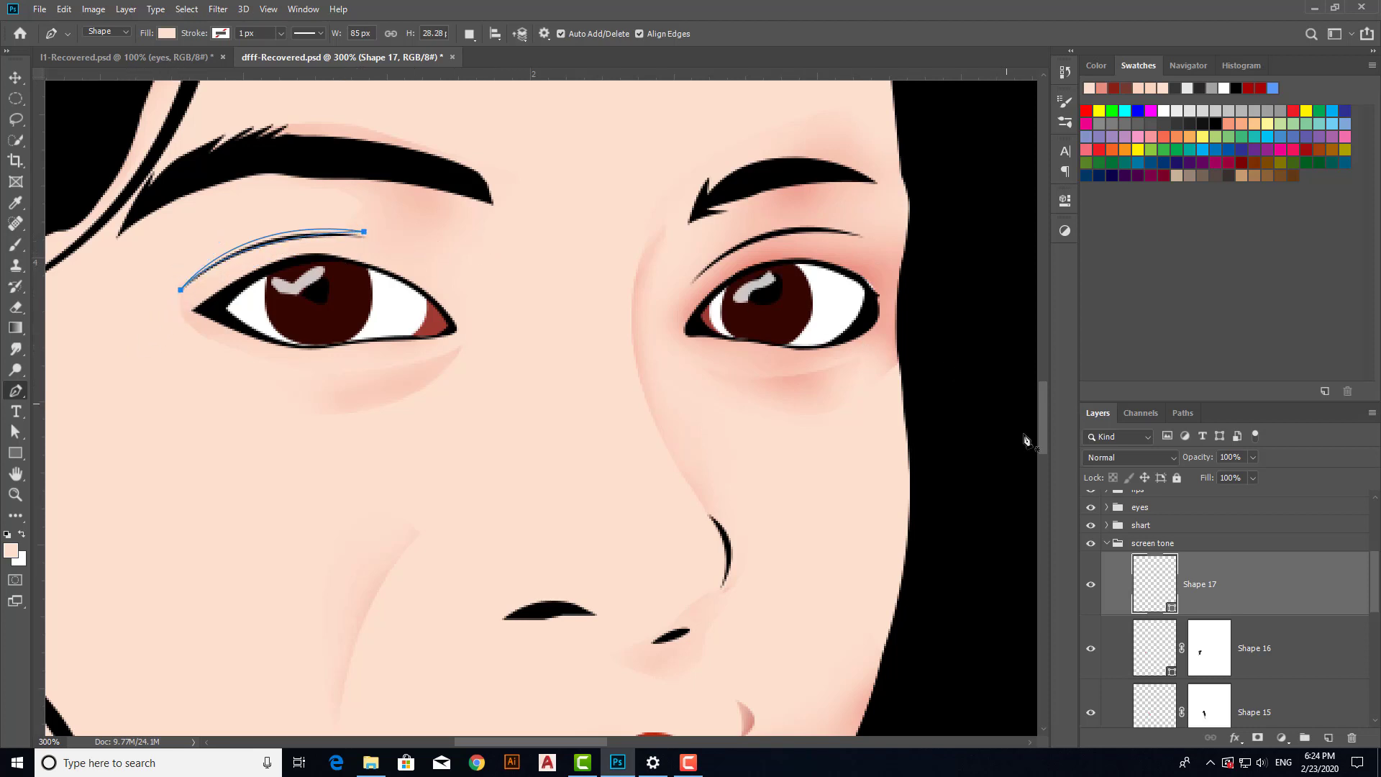
# Step: Recolour the eyelid crease shape Shape 17 dark red 9f3b31, sampled from the inner corner of the left eye
pyautogui.press('v')
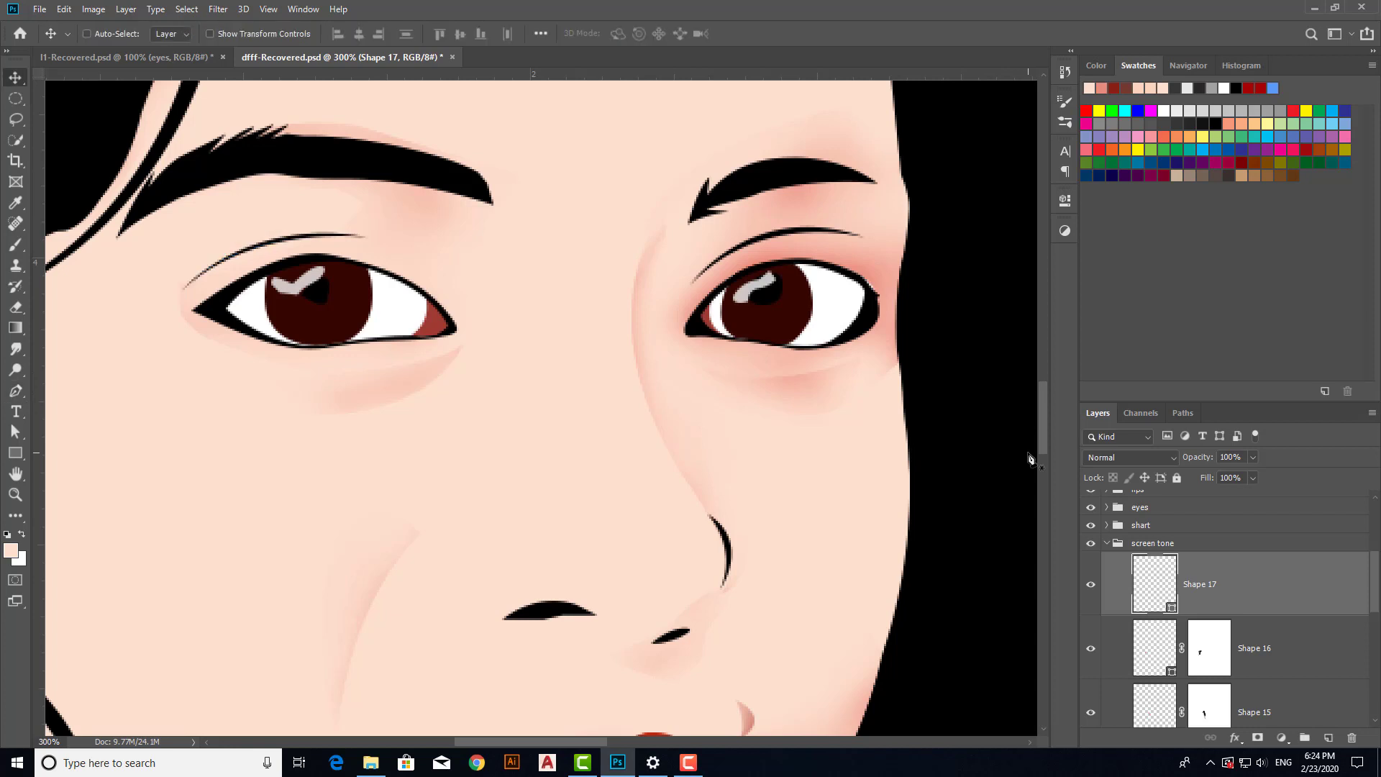
pyautogui.doubleClick(1163, 588)
pyautogui.click(620, 262)
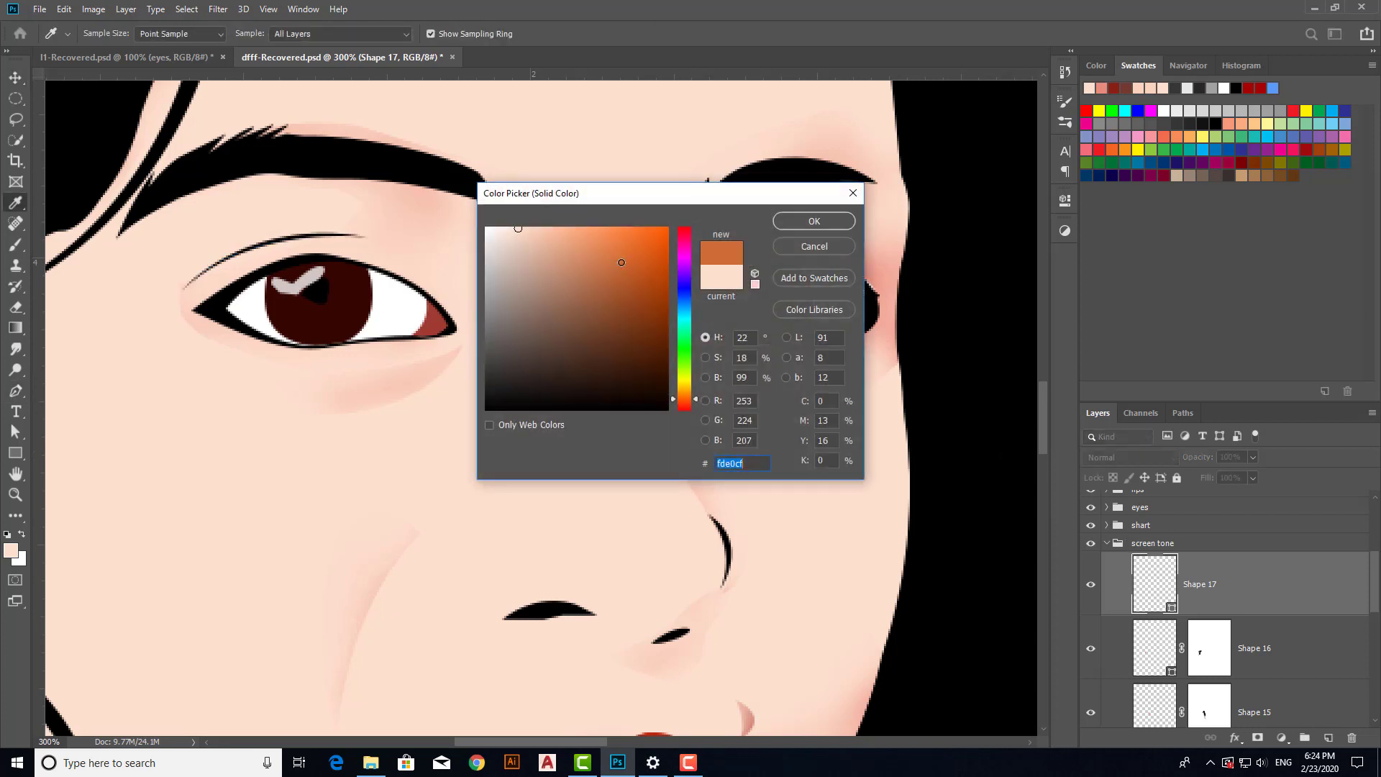
pyautogui.click(431, 323)
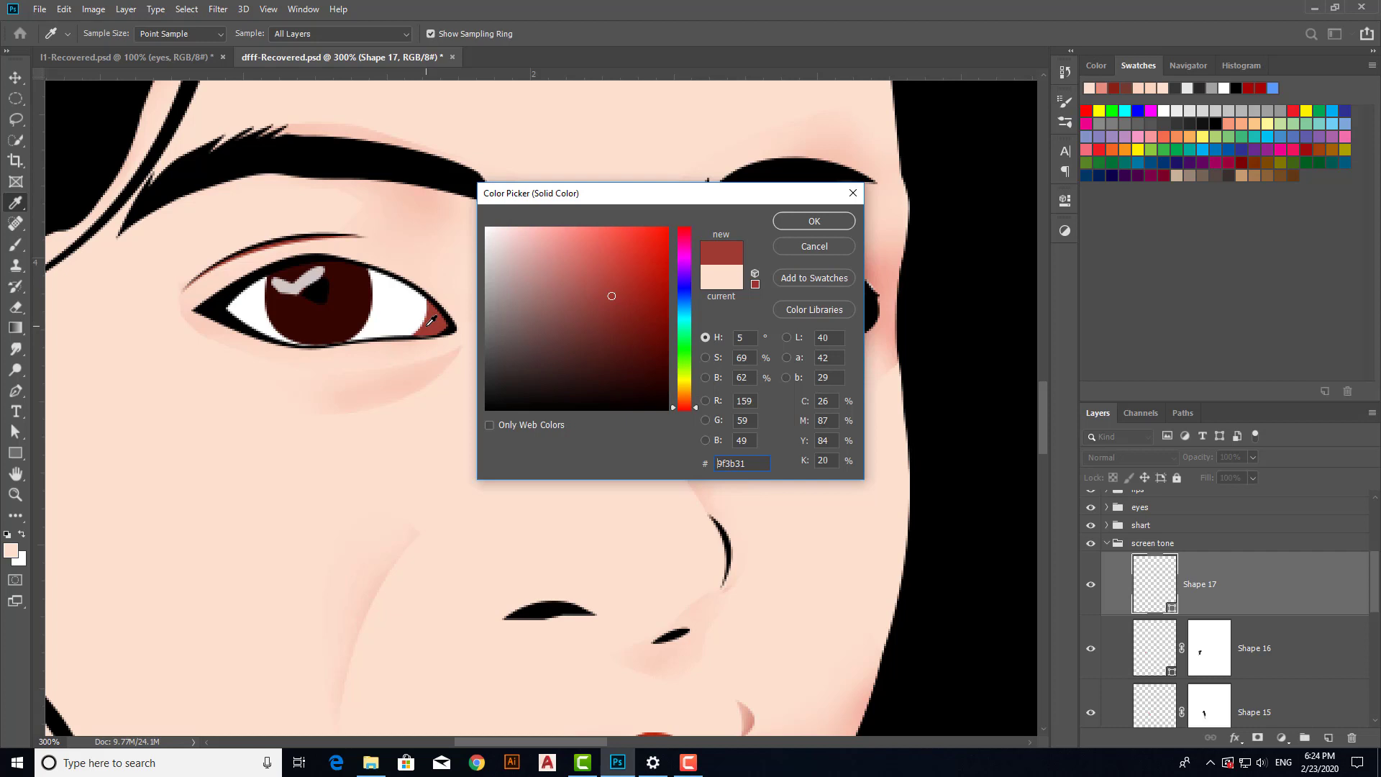
pyautogui.click(780, 222)
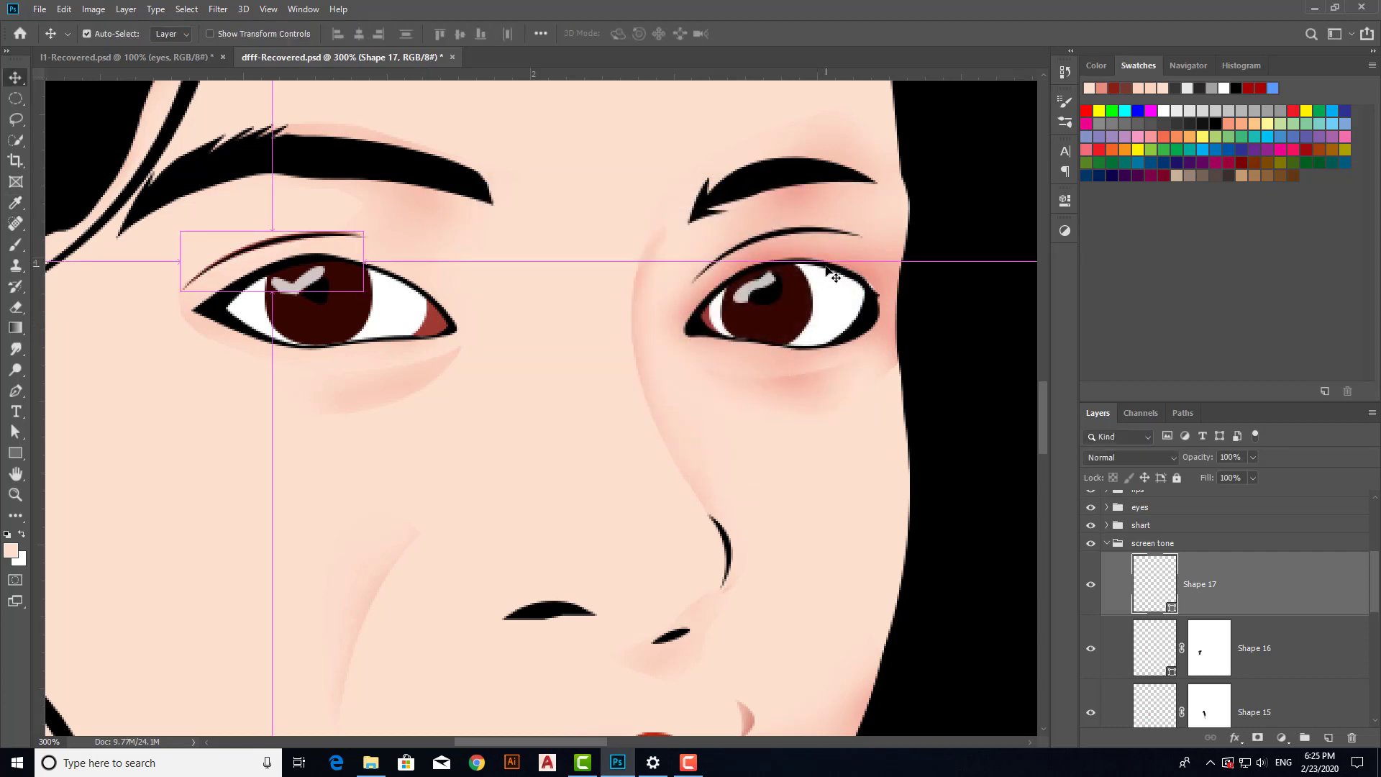
# Step: Free-transform the dark red crease shape slightly and nudge it into place just above the black eyelid line
pyautogui.hotkey('ctrl', 't')
pyautogui.moveTo(365, 292); pyautogui.dragTo(371, 297)
pyautogui.click(752, 33)
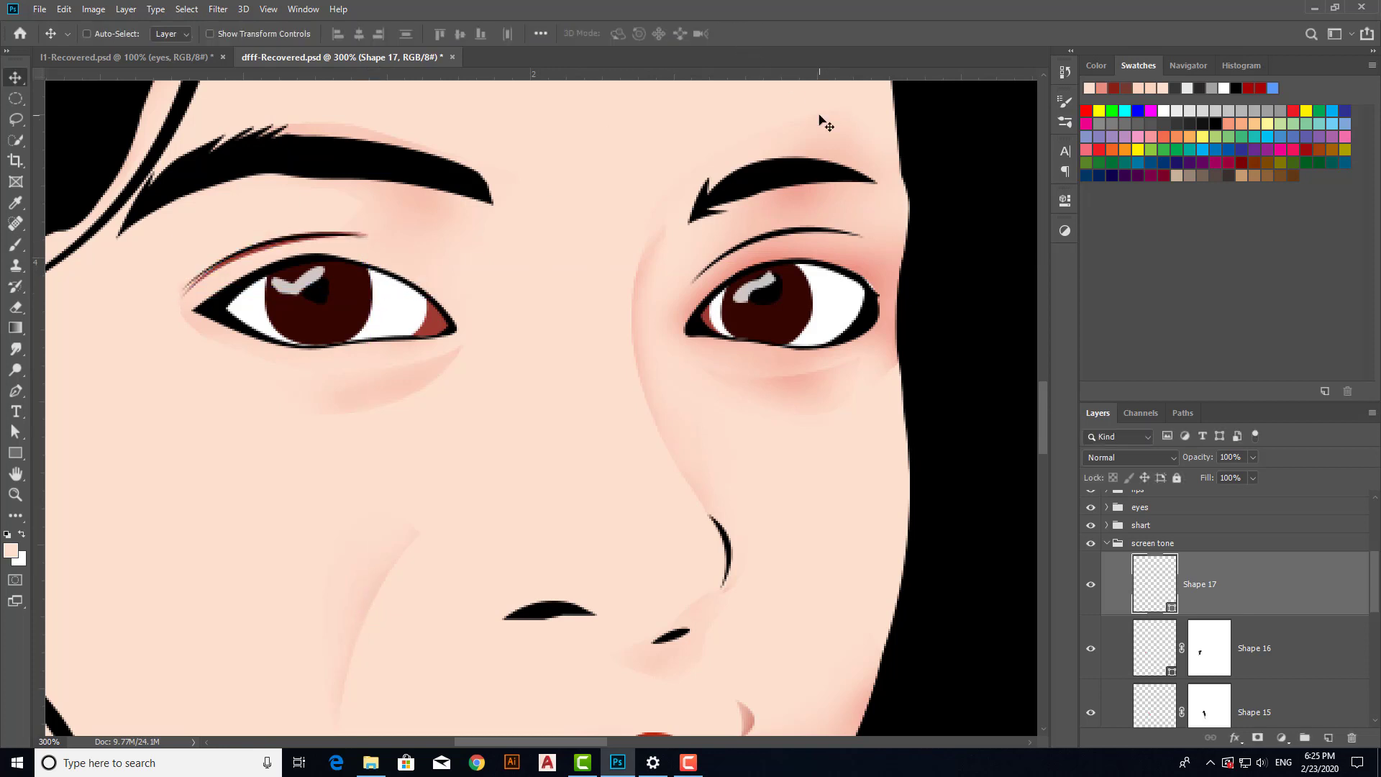
pyautogui.press('Up')
pyautogui.press('Up')
pyautogui.press('Left')
pyautogui.press('Down')
pyautogui.press('Down')
pyautogui.press('Up')
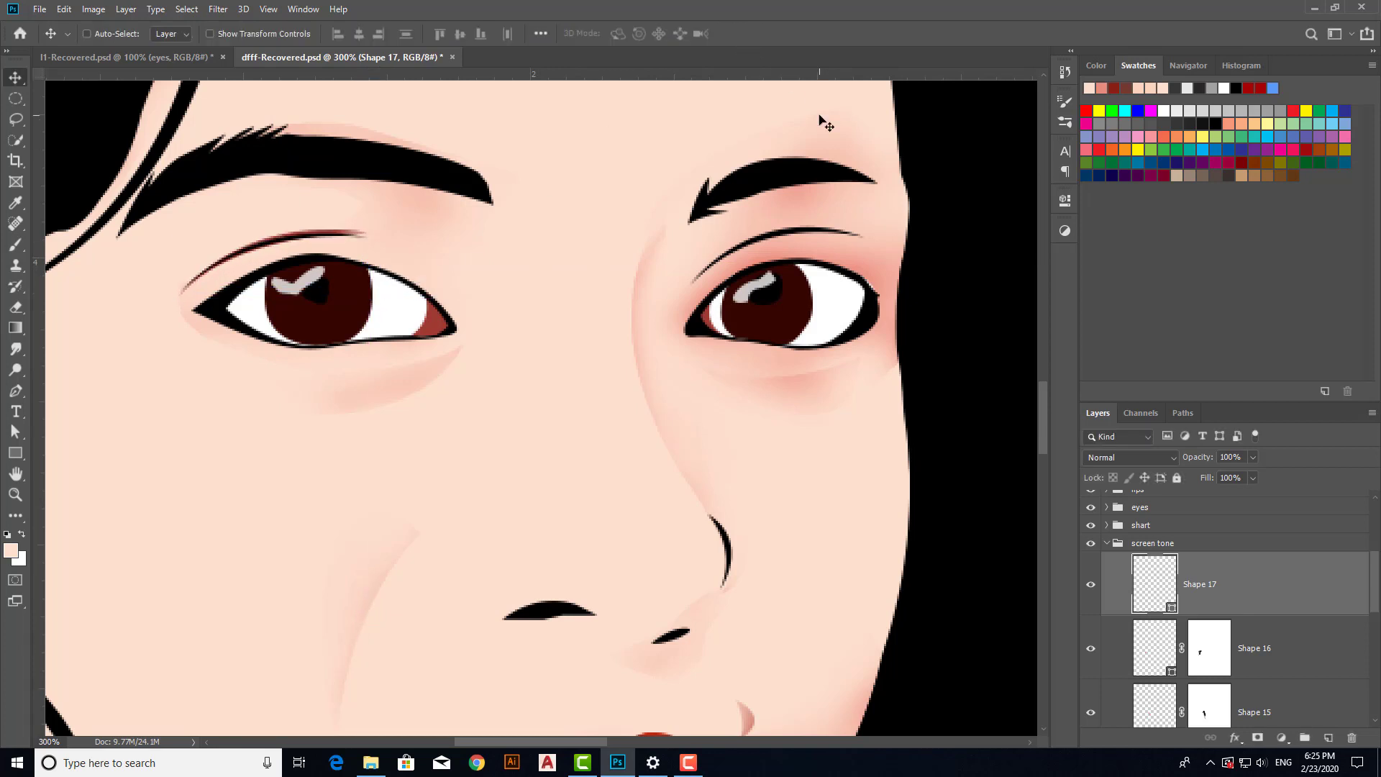
pyautogui.press('Up')
pyautogui.press('Up')
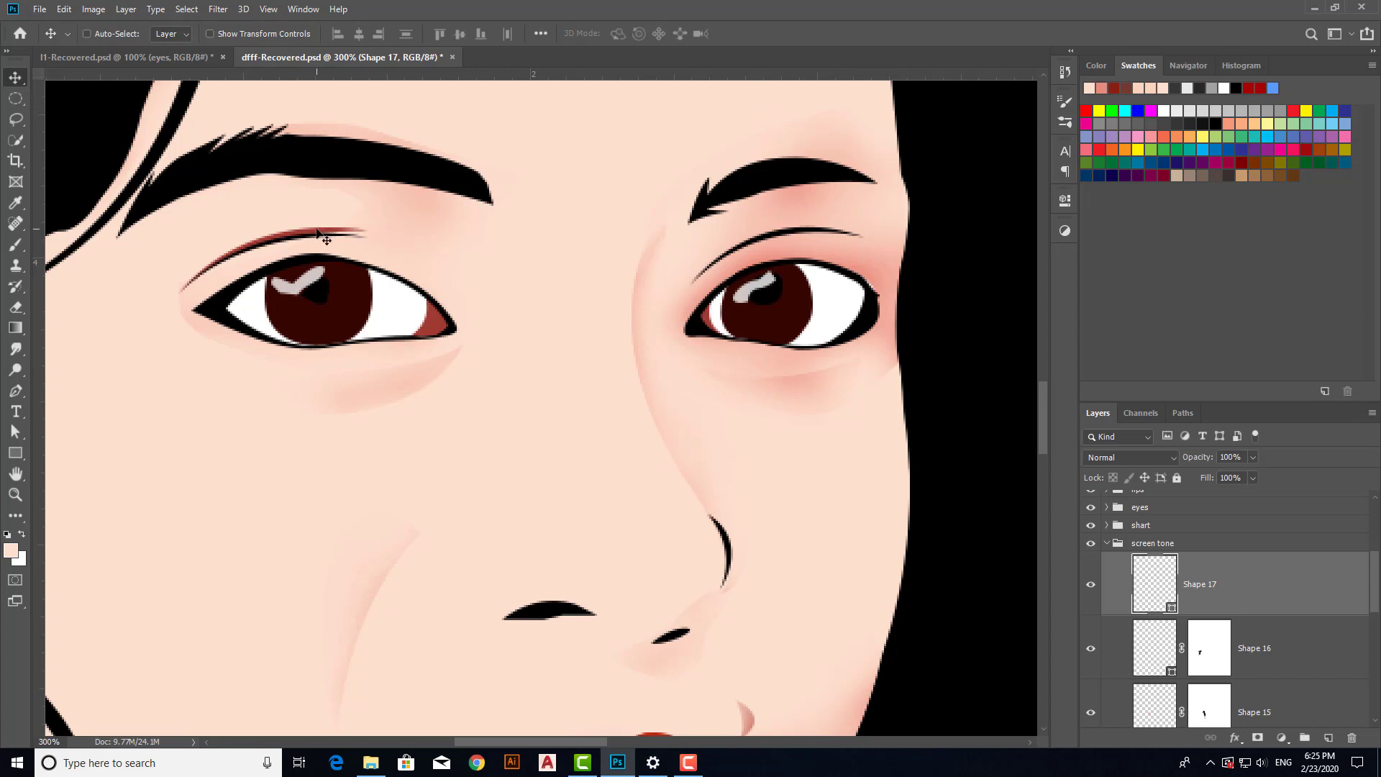
# Step: Add a layer mask to Shape 17 and fade the red eyelid crease on it with the soft Eraser
pyautogui.click(1257, 737)
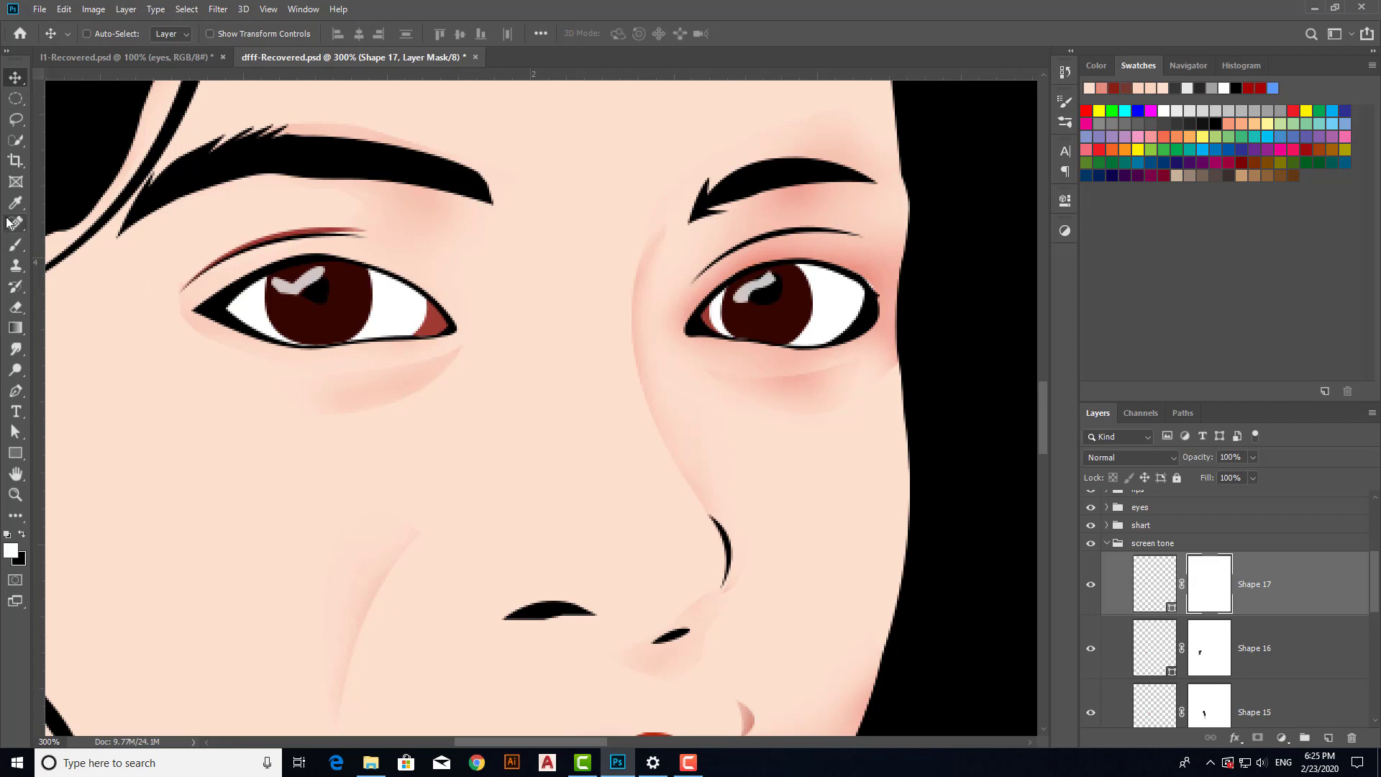
pyautogui.click(16, 306)
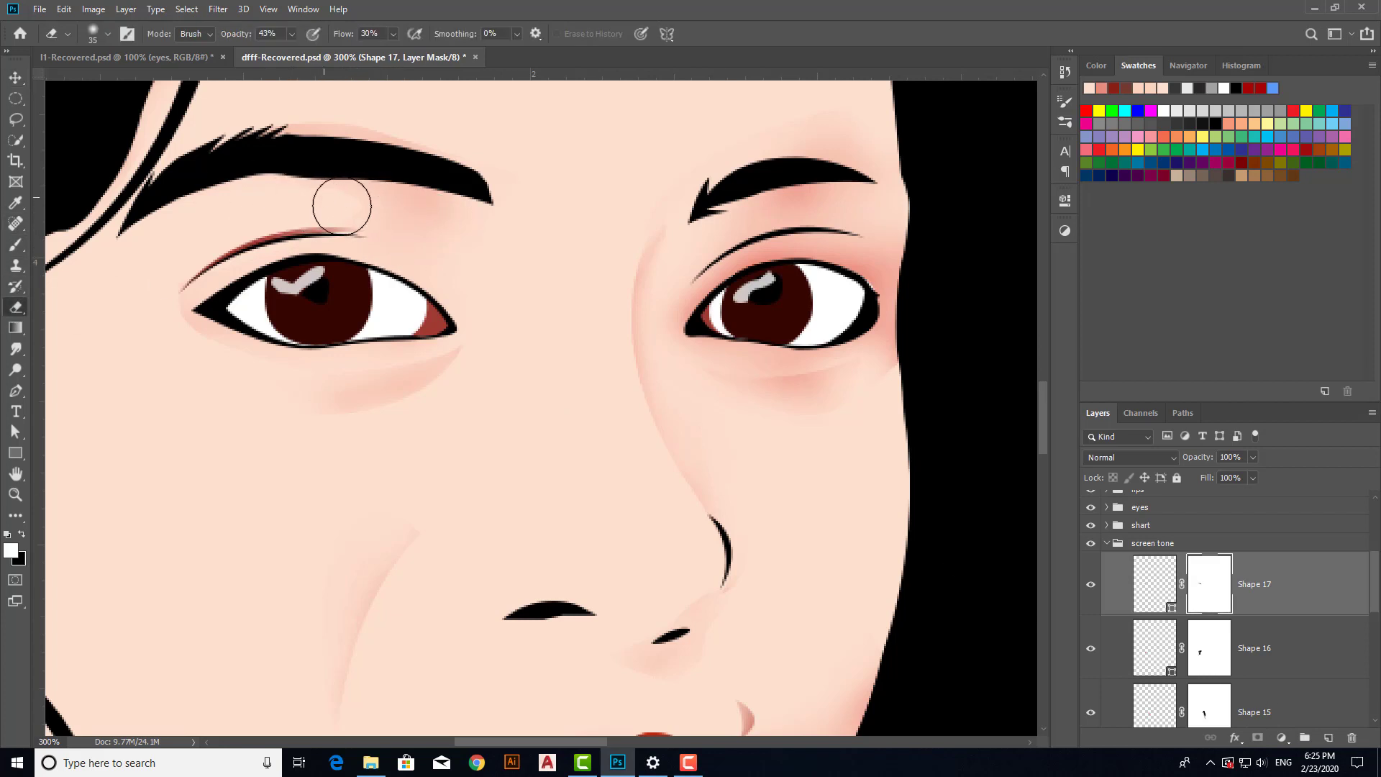
pyautogui.moveTo(351, 222)
pyautogui.mouseDown()
pyautogui.moveTo(262, 216)
pyautogui.moveTo(232, 243)
pyautogui.mouseUp()
pyautogui.scroll(2, 765, 280)
pyautogui.scroll(-3, 780, 259)
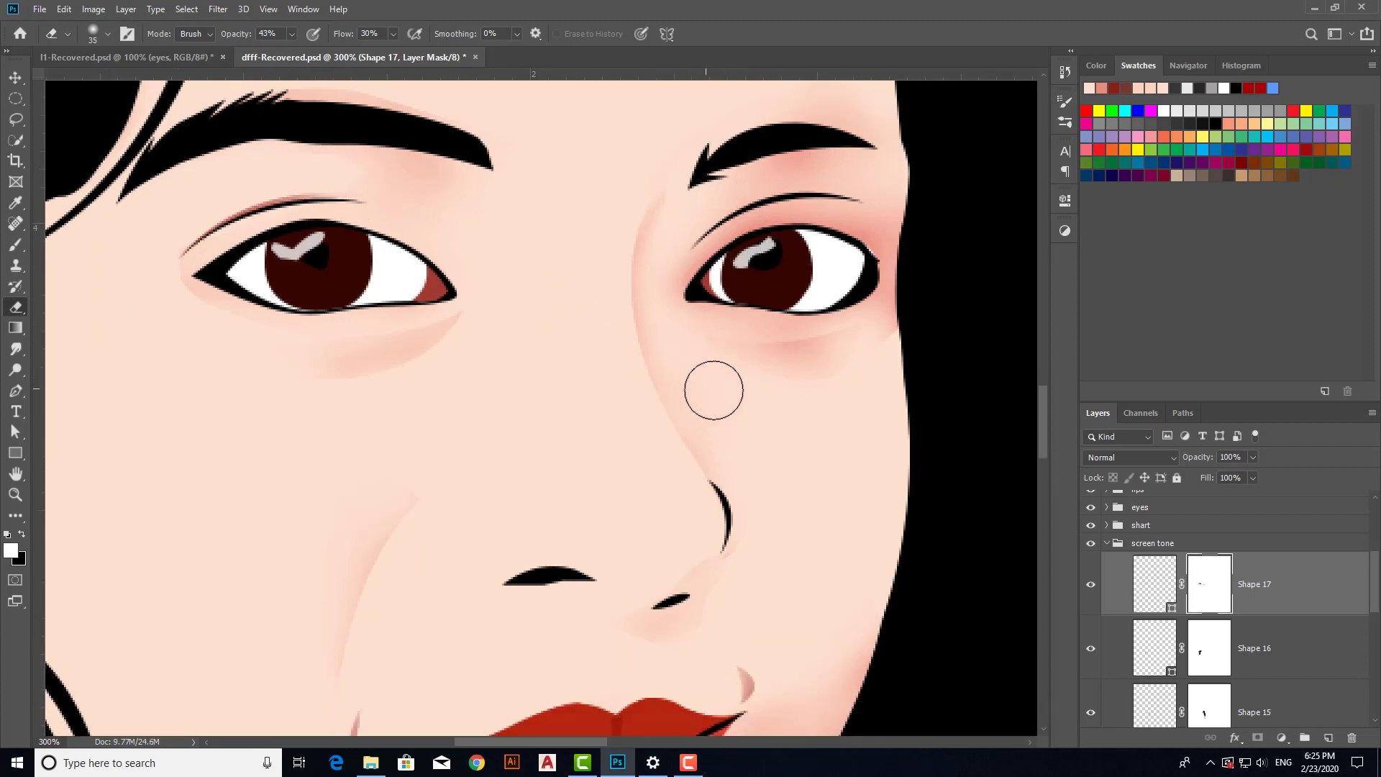
pyautogui.scroll(-2, 570, 462)
pyautogui.scroll(3, 619, 497)
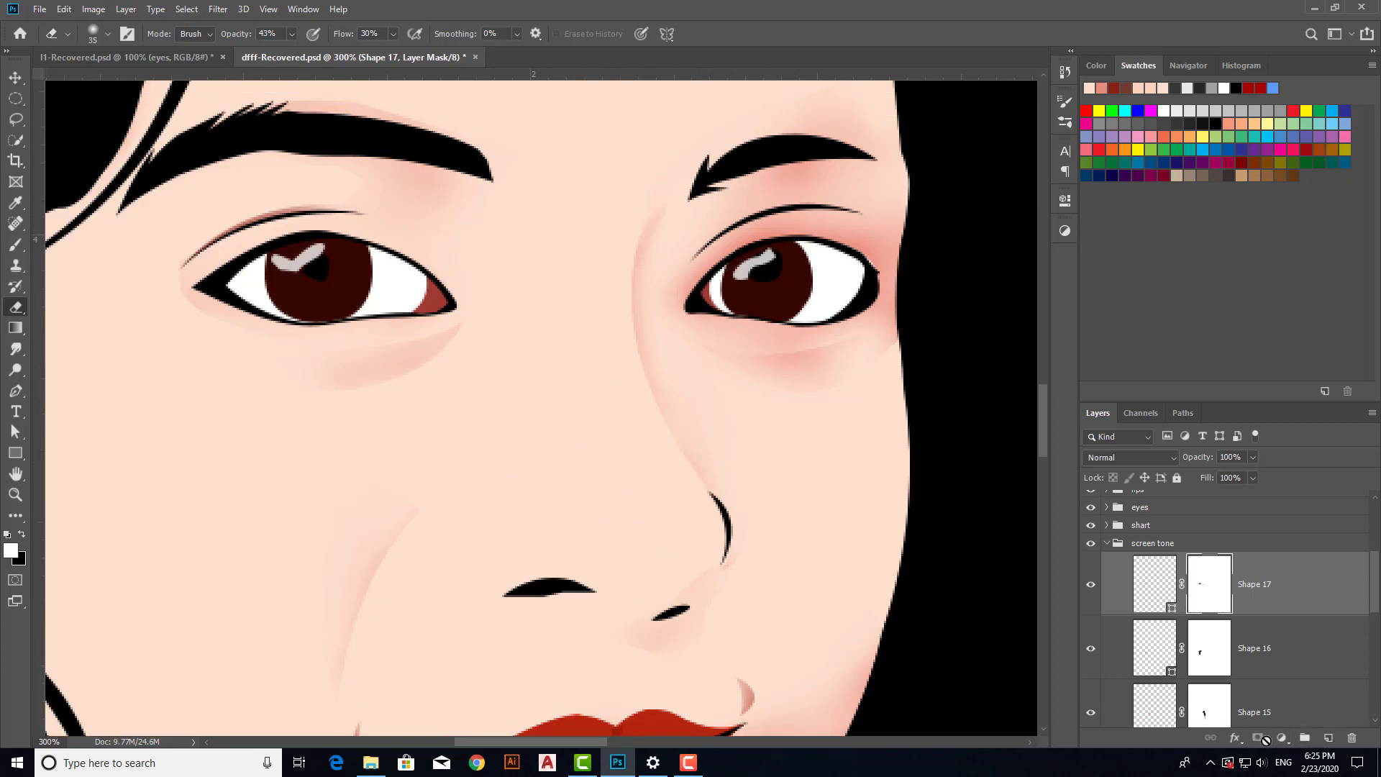
# Step: Add a layer above Shape 17 and draw a thin closed Pen shape about 78 by 28 px along the right eye's upper lid crease
pyautogui.click(1329, 737)
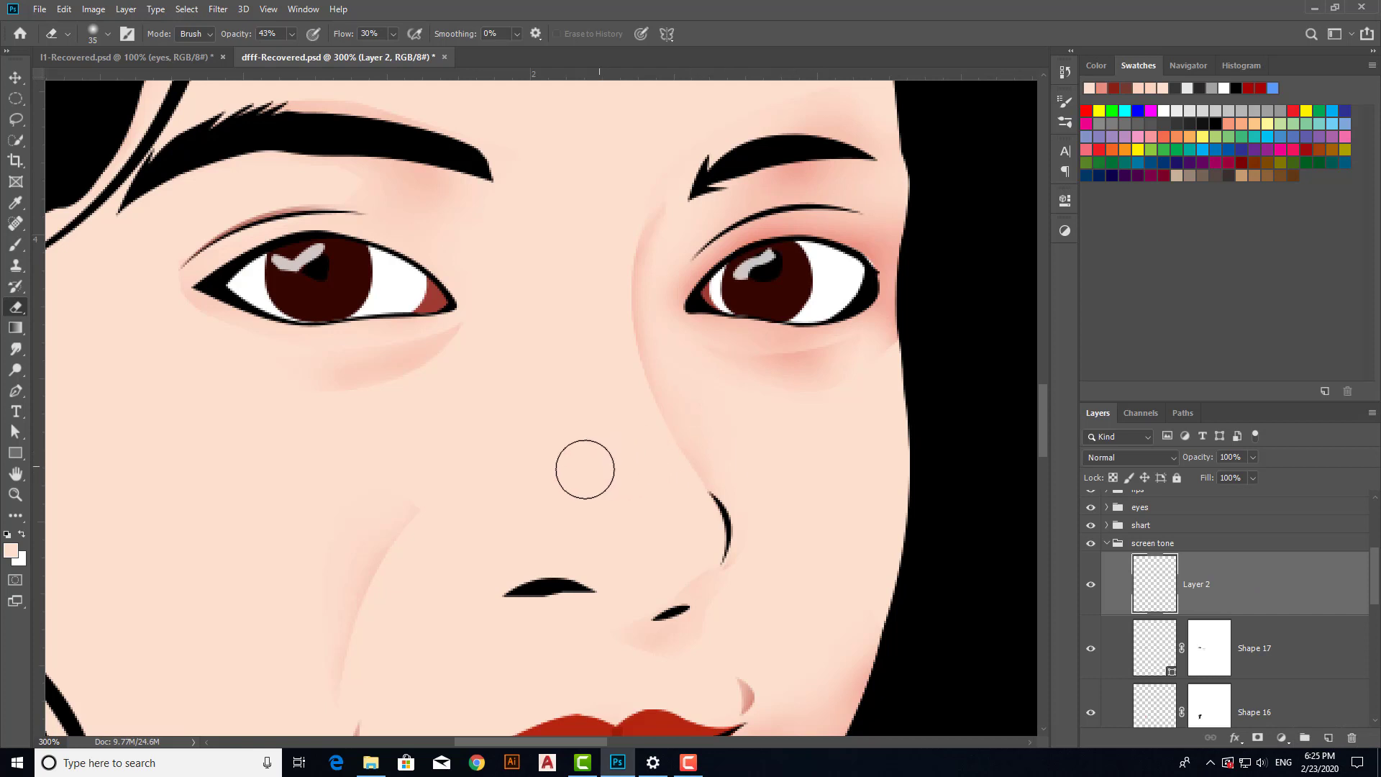
pyautogui.press('v')
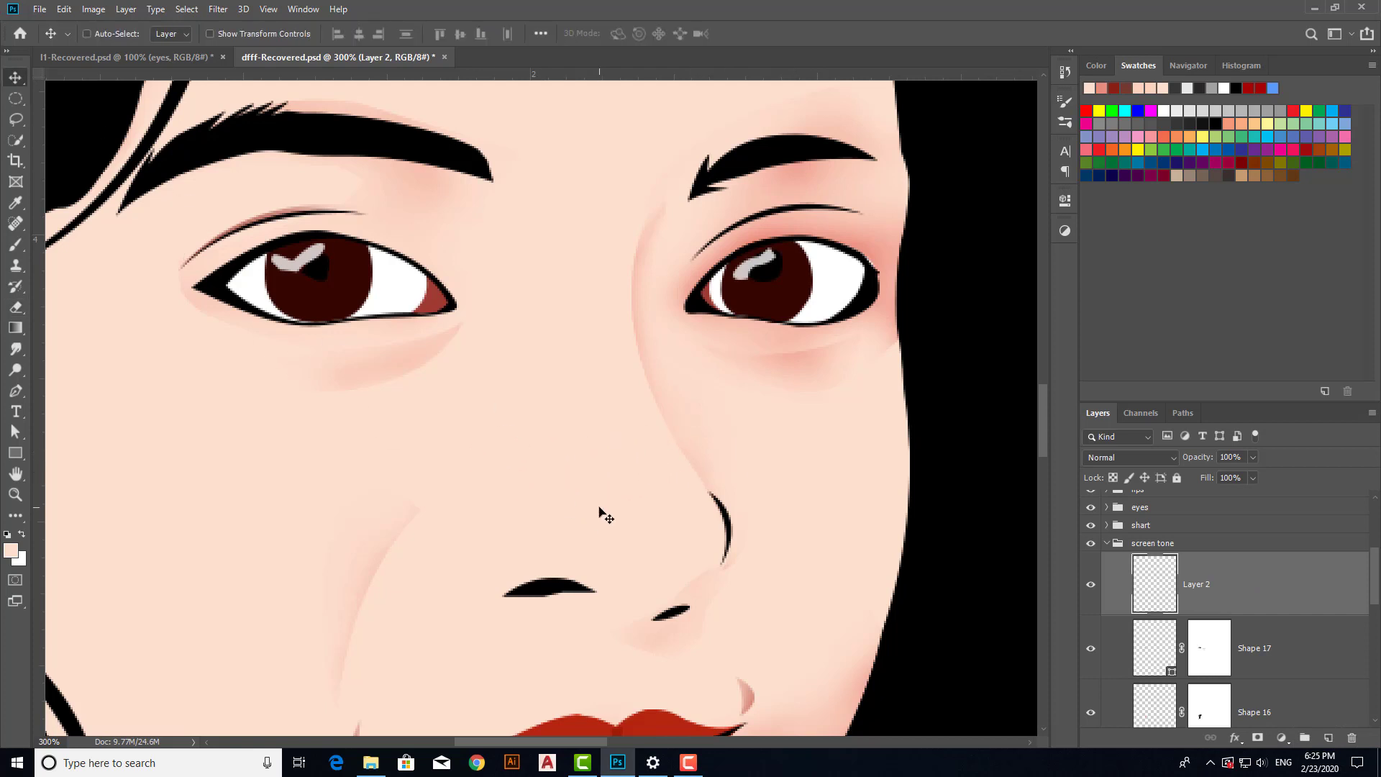
pyautogui.press('space')
pyautogui.moveTo(615, 495); pyautogui.dragTo(436, 562)
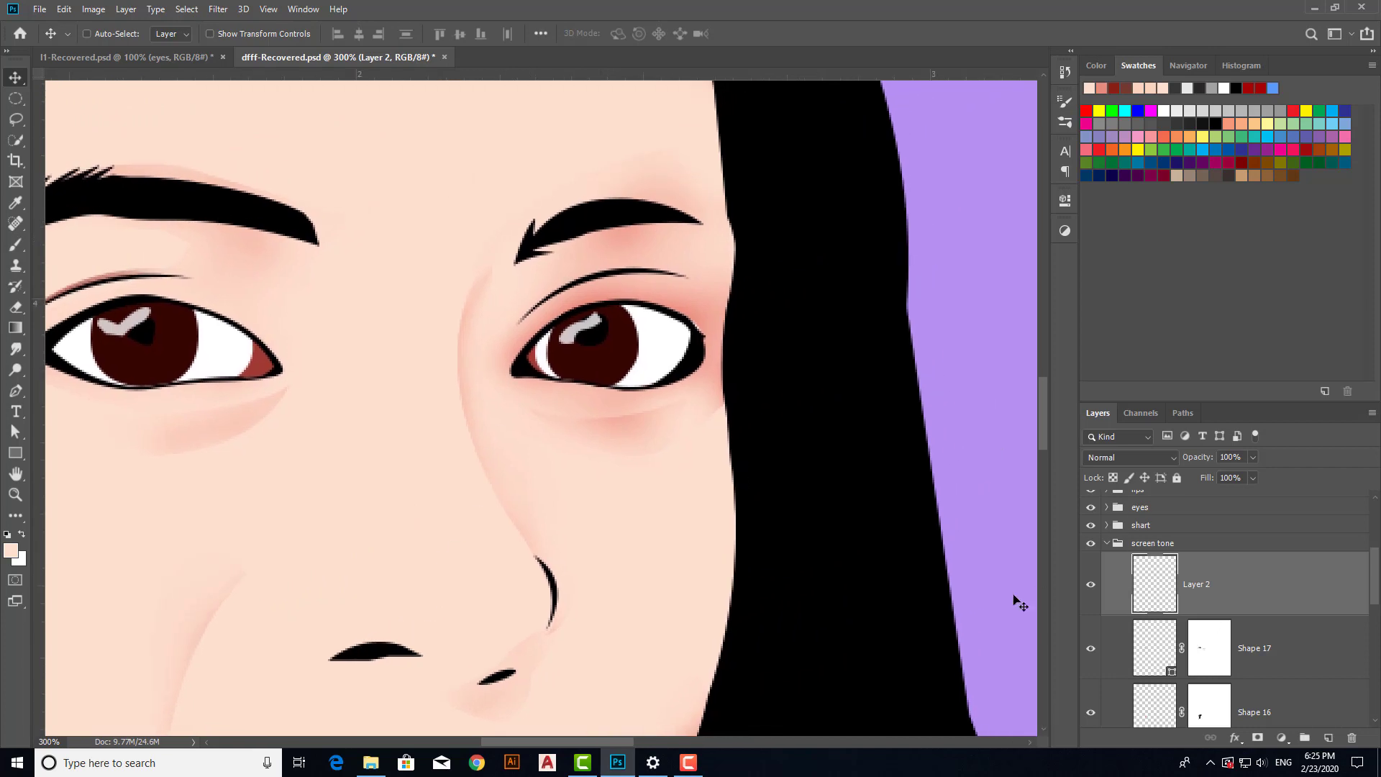
pyautogui.press('p')
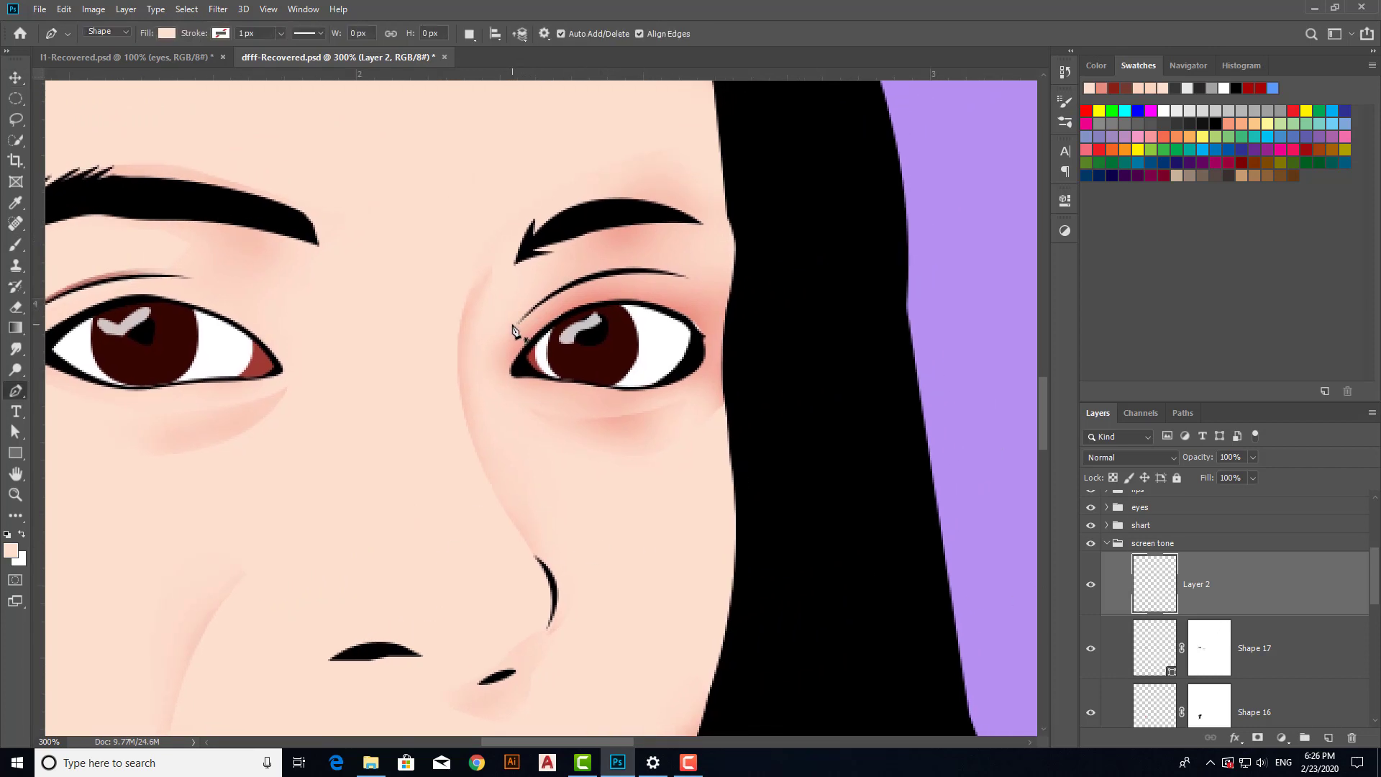
pyautogui.click(513, 324)
pyautogui.moveTo(682, 271); pyautogui.dragTo(788, 300)
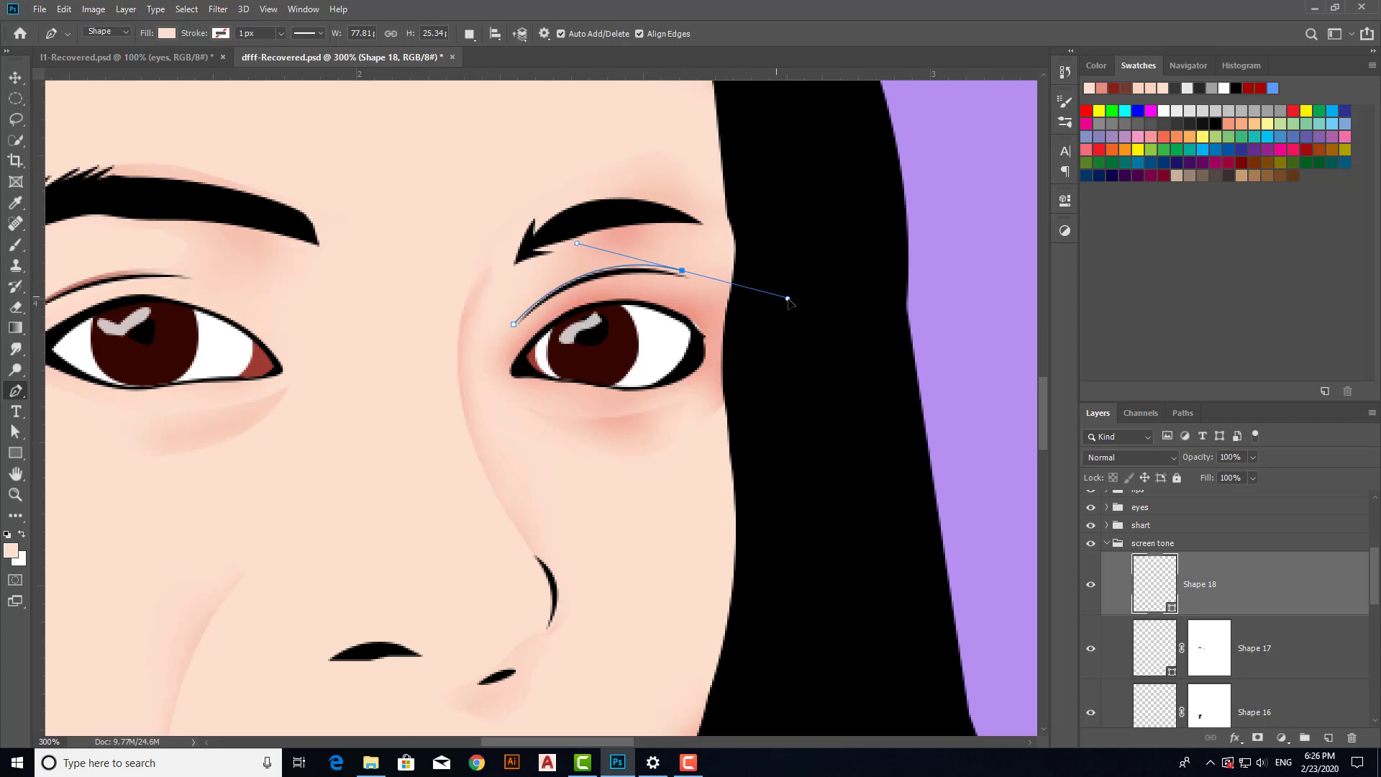
pyautogui.keyDown('alt'); pyautogui.click(682, 272); pyautogui.keyUp('alt')
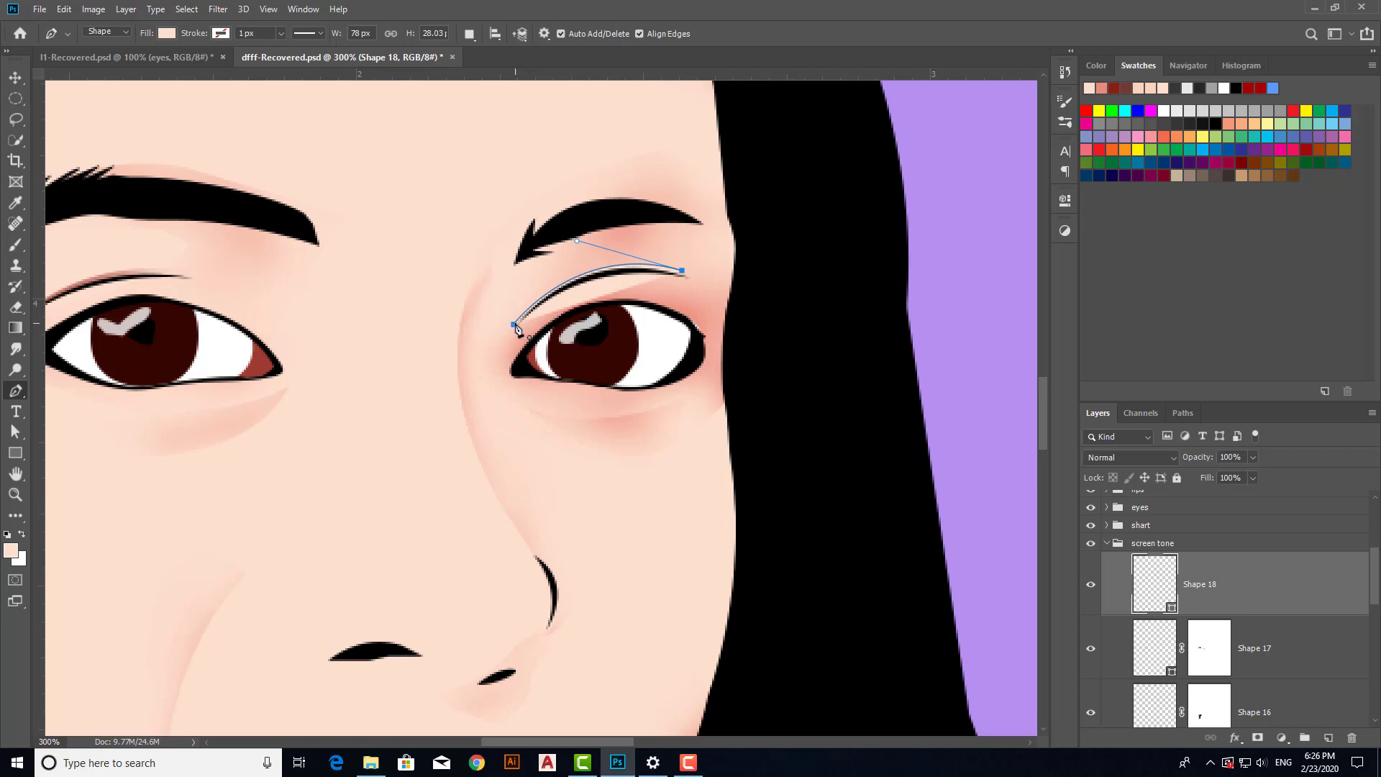
pyautogui.moveTo(515, 329); pyautogui.dragTo(419, 396)
pyautogui.press('Return')
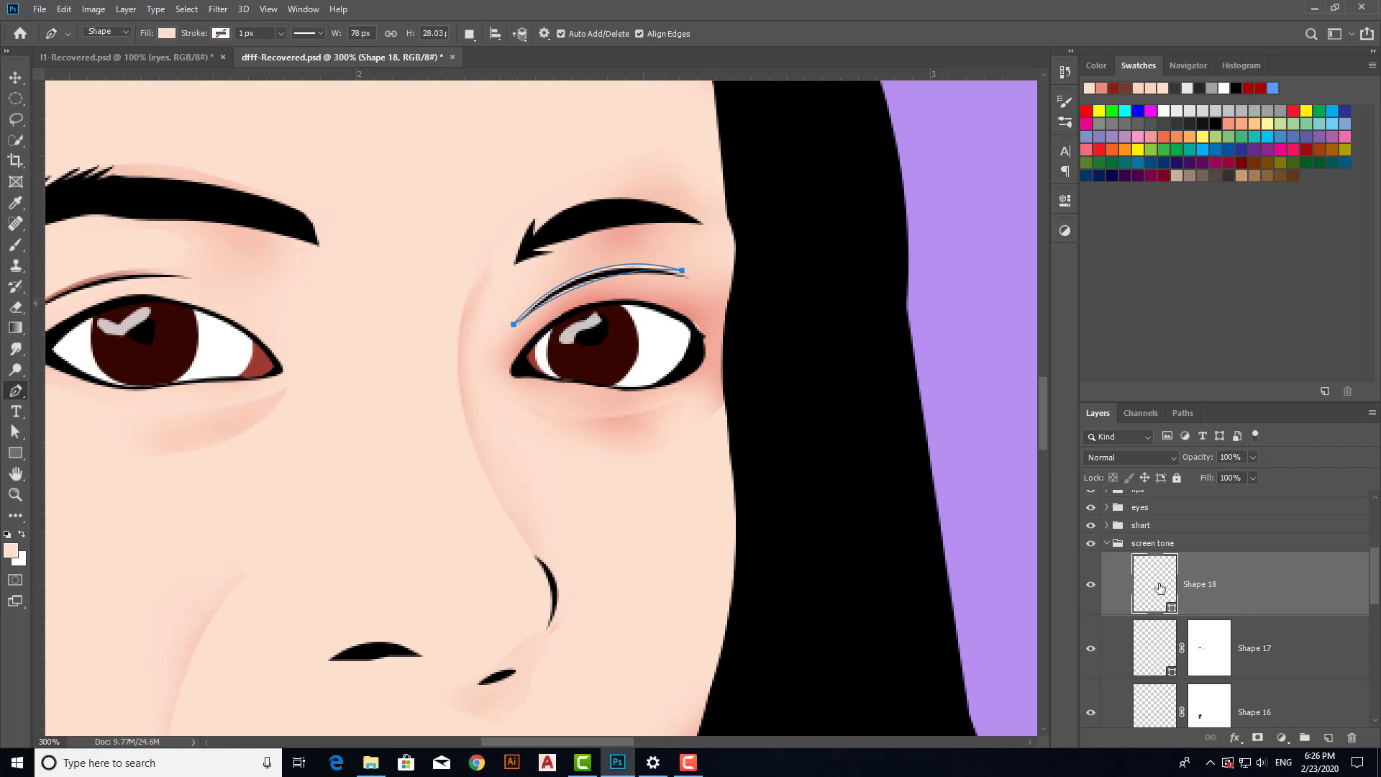
# Step: Recolour the right eyelid crease shape Shape 18 dark red, sampled from the inner corner of the left eye
pyautogui.doubleClick(1159, 587)
pyautogui.click(265, 359)
pyautogui.click(778, 220)
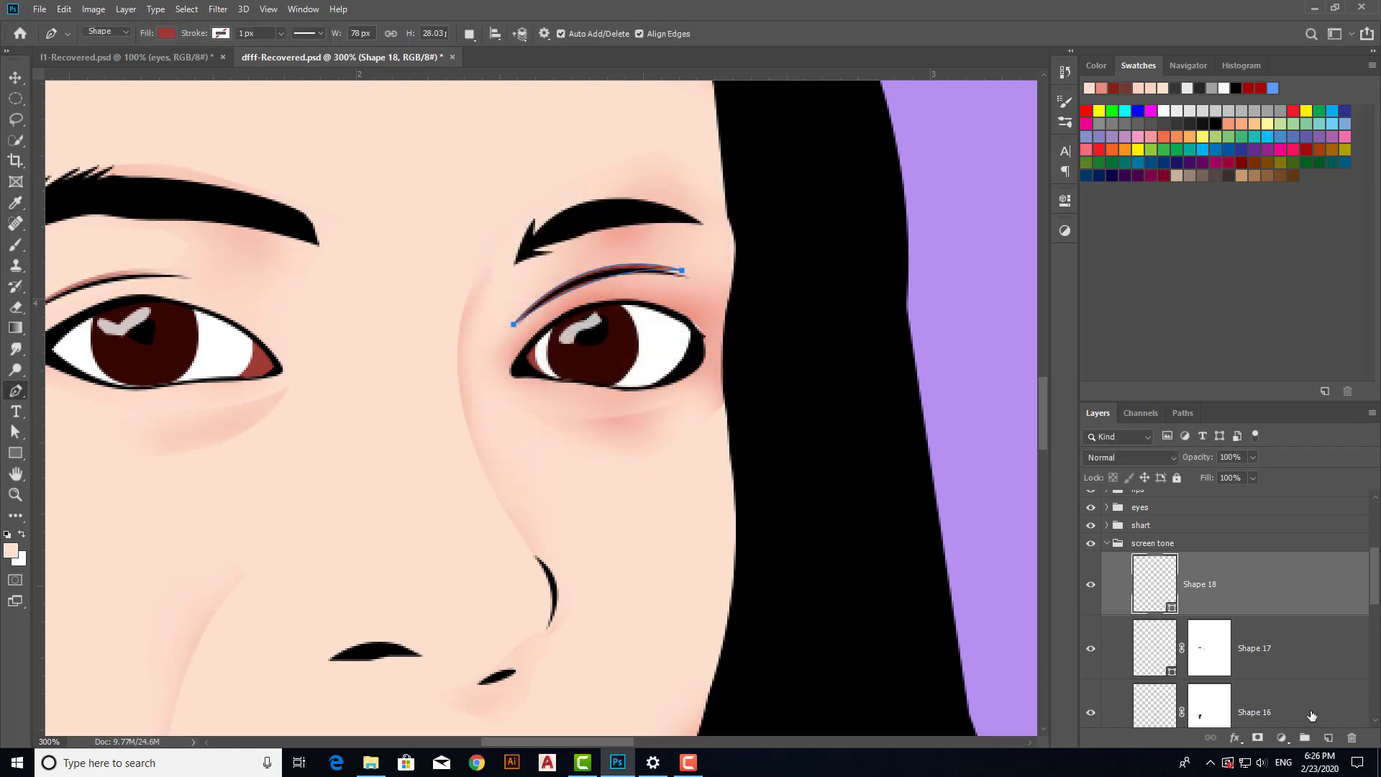
# Step: Add a layer mask to Shape 18, fade the red crease with the soft Eraser and lower the layer opacity to 89%
pyautogui.click(1257, 737)
pyautogui.press('e')
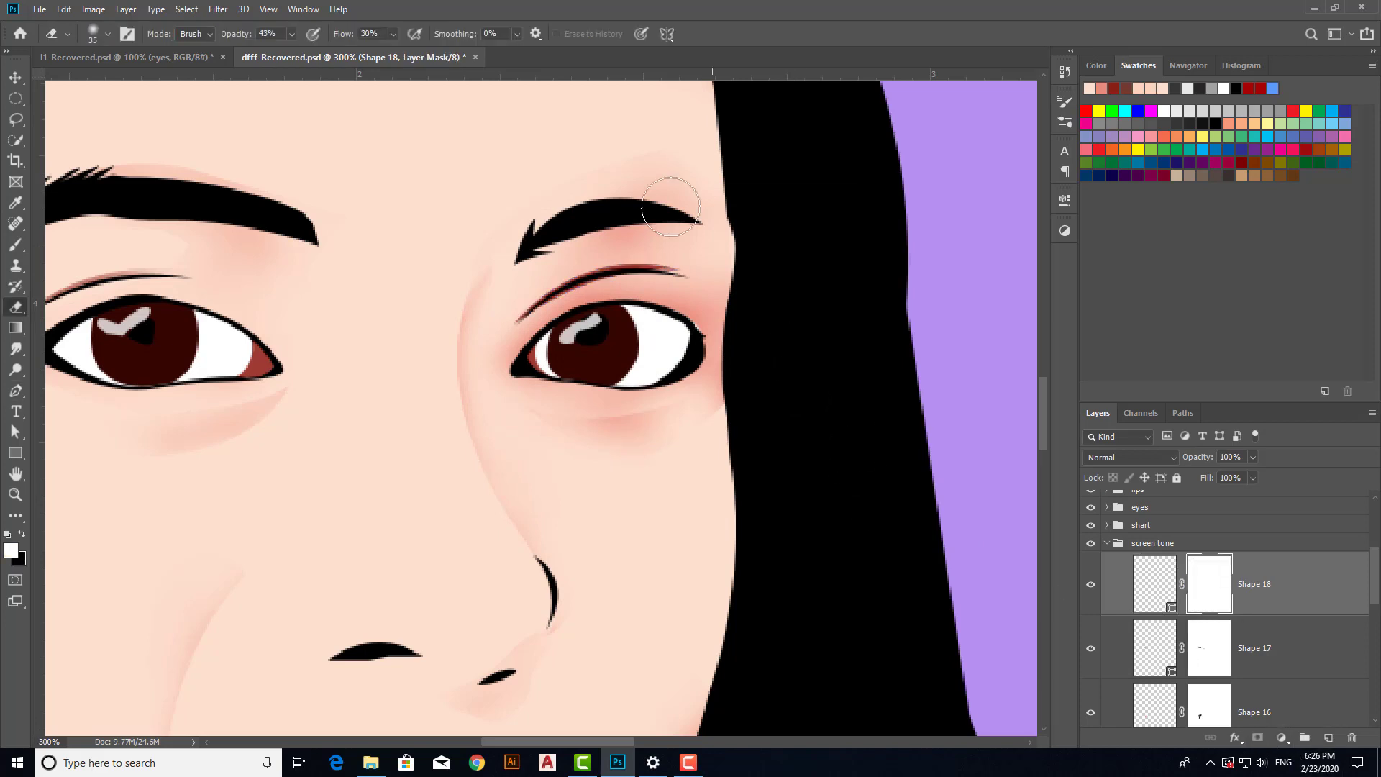
pyautogui.moveTo(674, 244)
pyautogui.mouseDown()
pyautogui.moveTo(658, 246)
pyautogui.moveTo(678, 265)
pyautogui.moveTo(645, 251)
pyautogui.moveTo(686, 286)
pyautogui.moveTo(517, 331)
pyautogui.mouseUp()
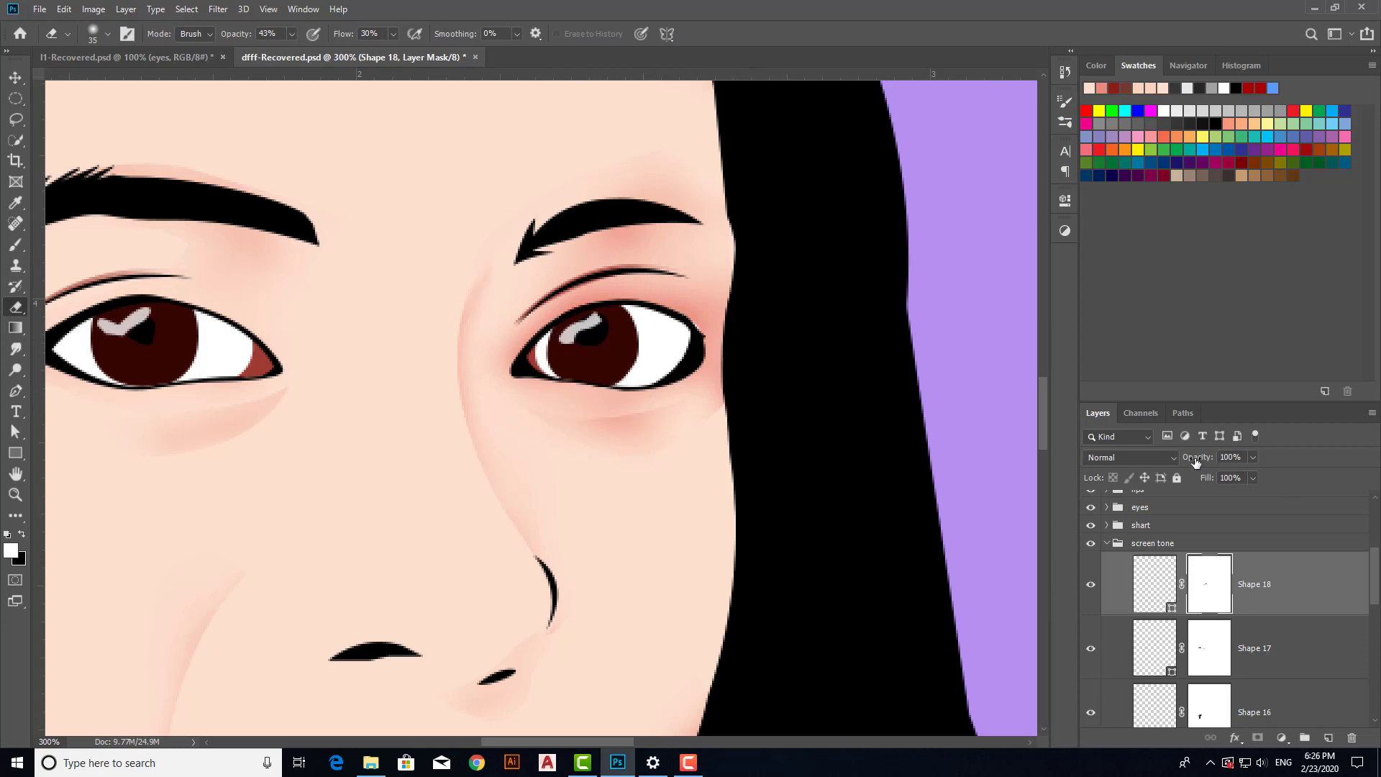
pyautogui.moveTo(1195, 461); pyautogui.dragTo(1190, 463)
# Step: Show the reference photo Layer 0 copy, examine the shading around the eyes and forehead, and hide the photo again
pyautogui.scroll(3, 1144, 565)
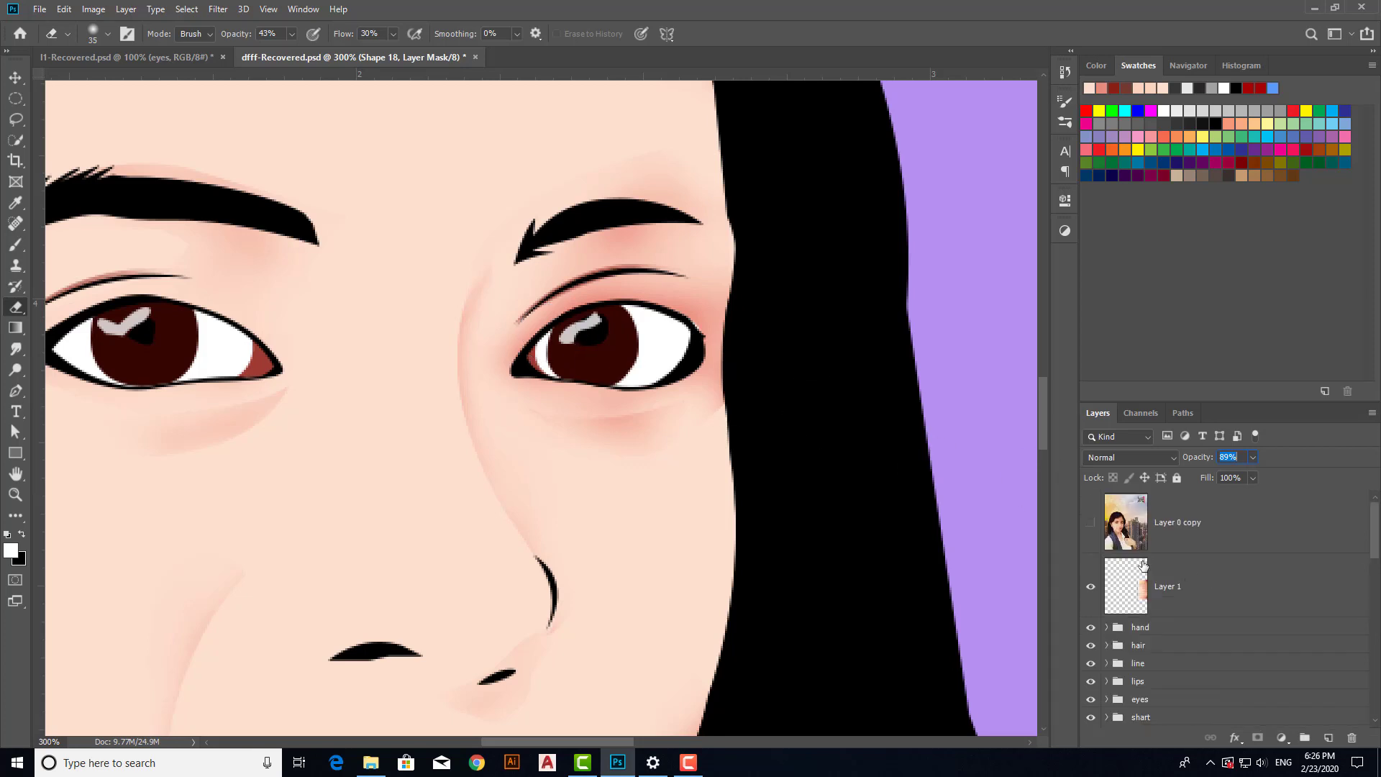
pyautogui.click(1090, 522)
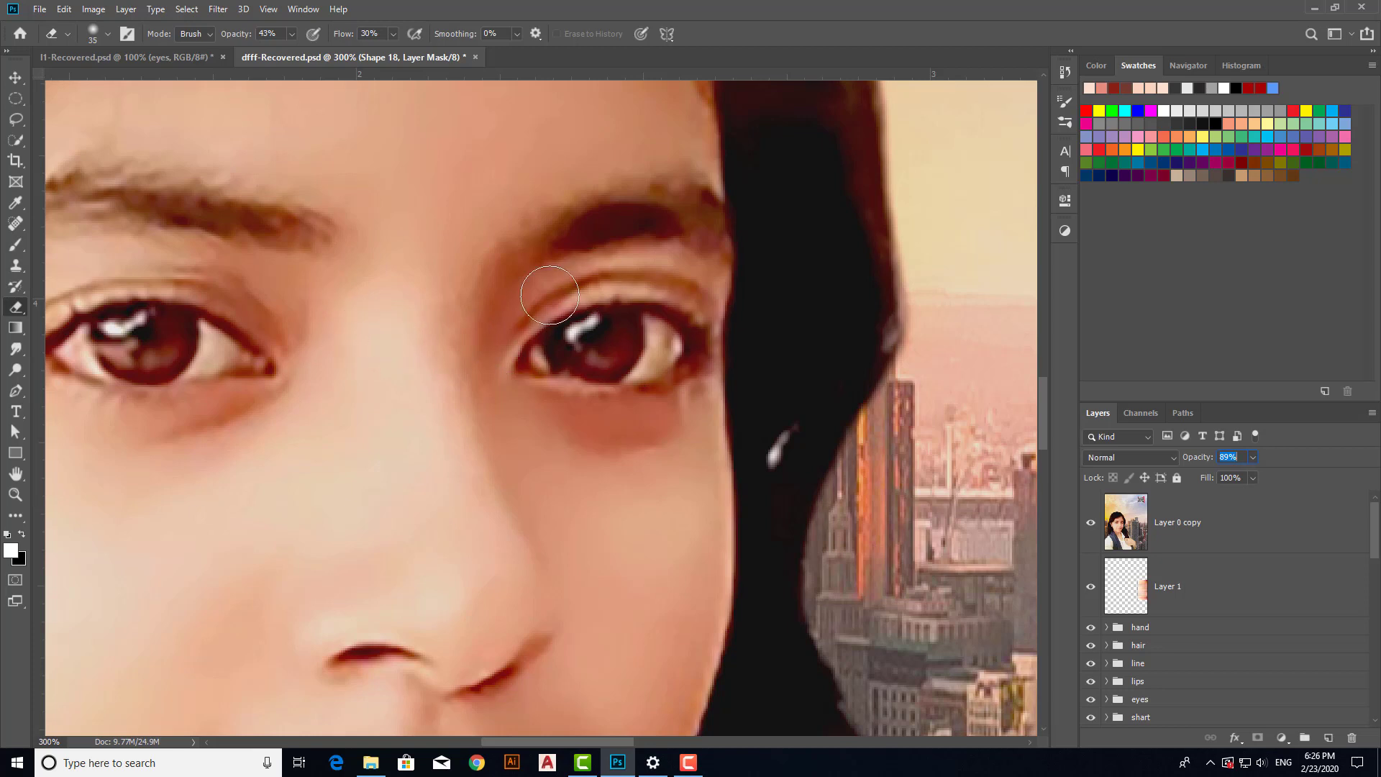
pyautogui.moveTo(432, 295); pyautogui.dragTo(703, 468)
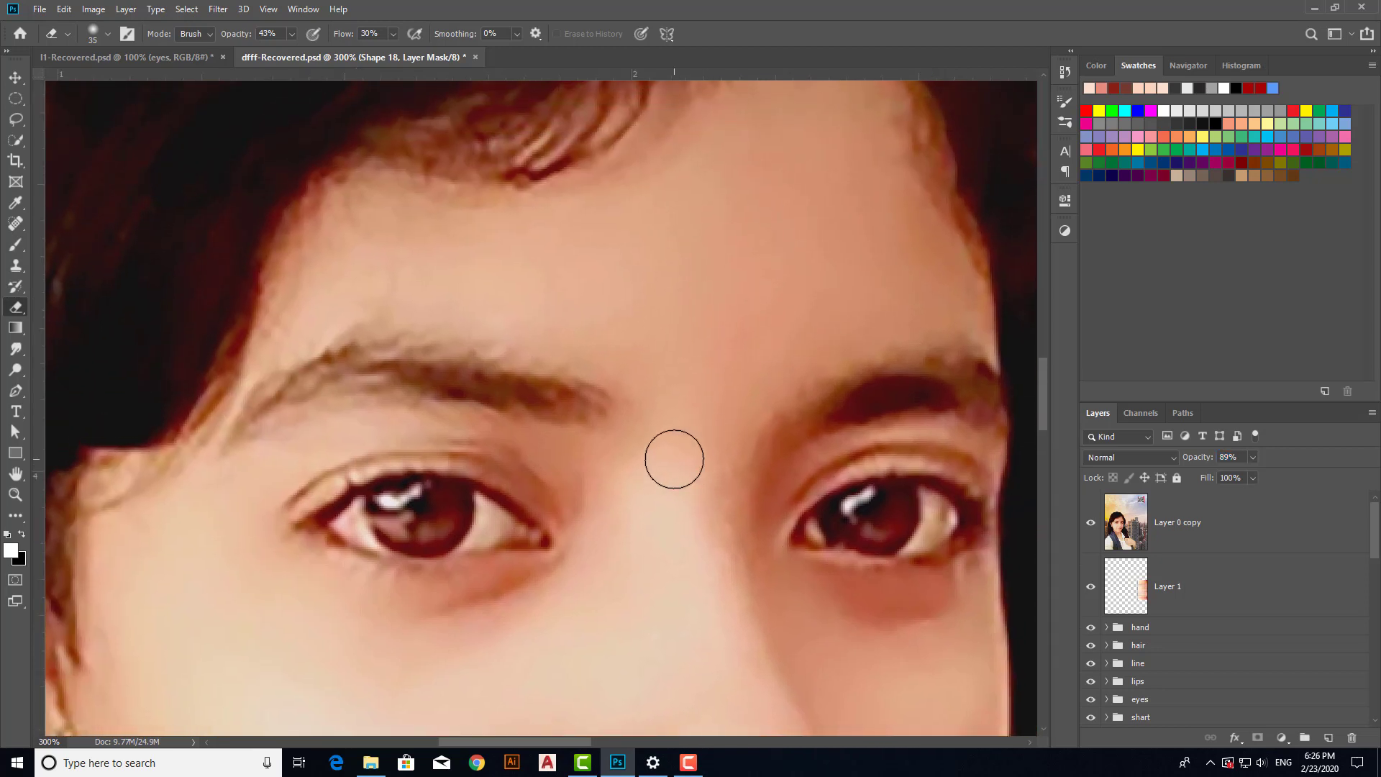
pyautogui.scroll(1, 674, 338)
pyautogui.scroll(-2, 673, 350)
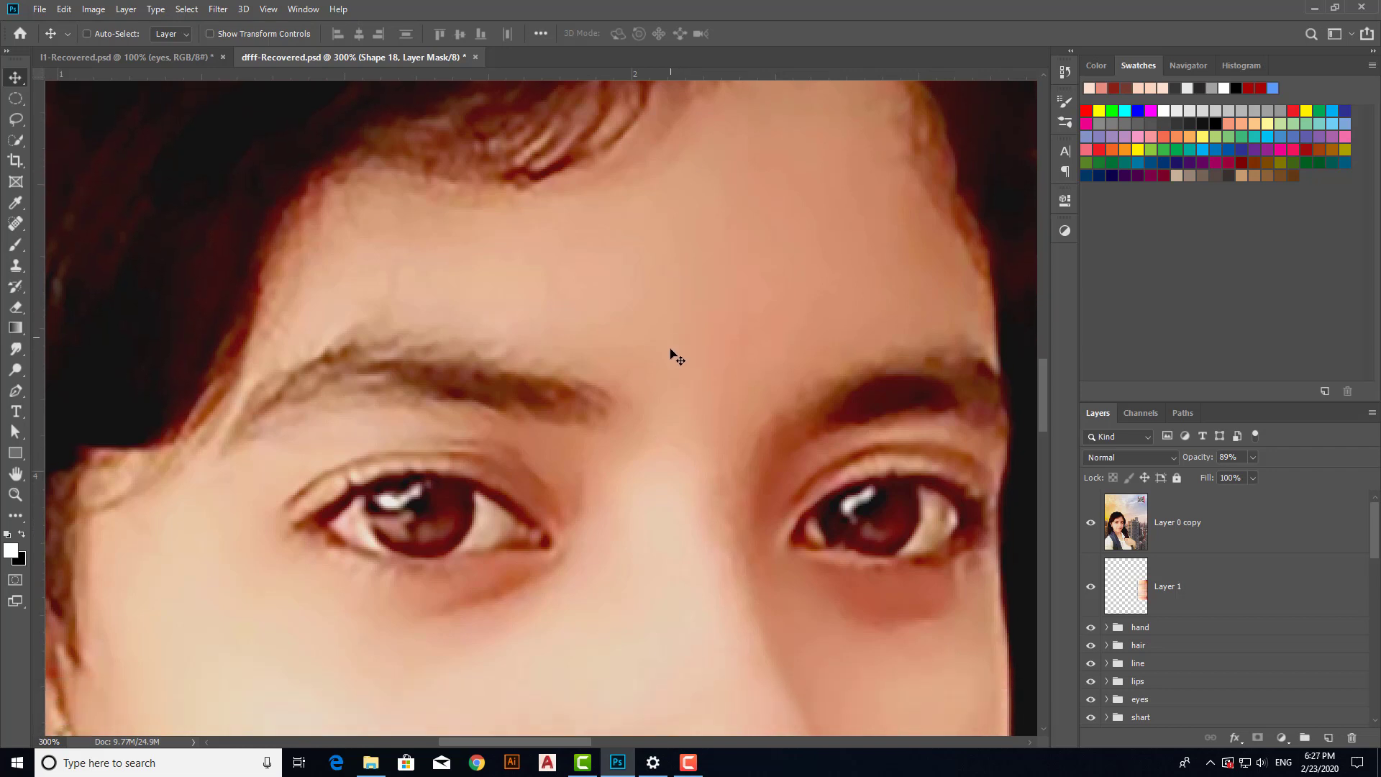
pyautogui.hotkey('ctrl', '-')
pyautogui.hotkey('ctrl', '-')
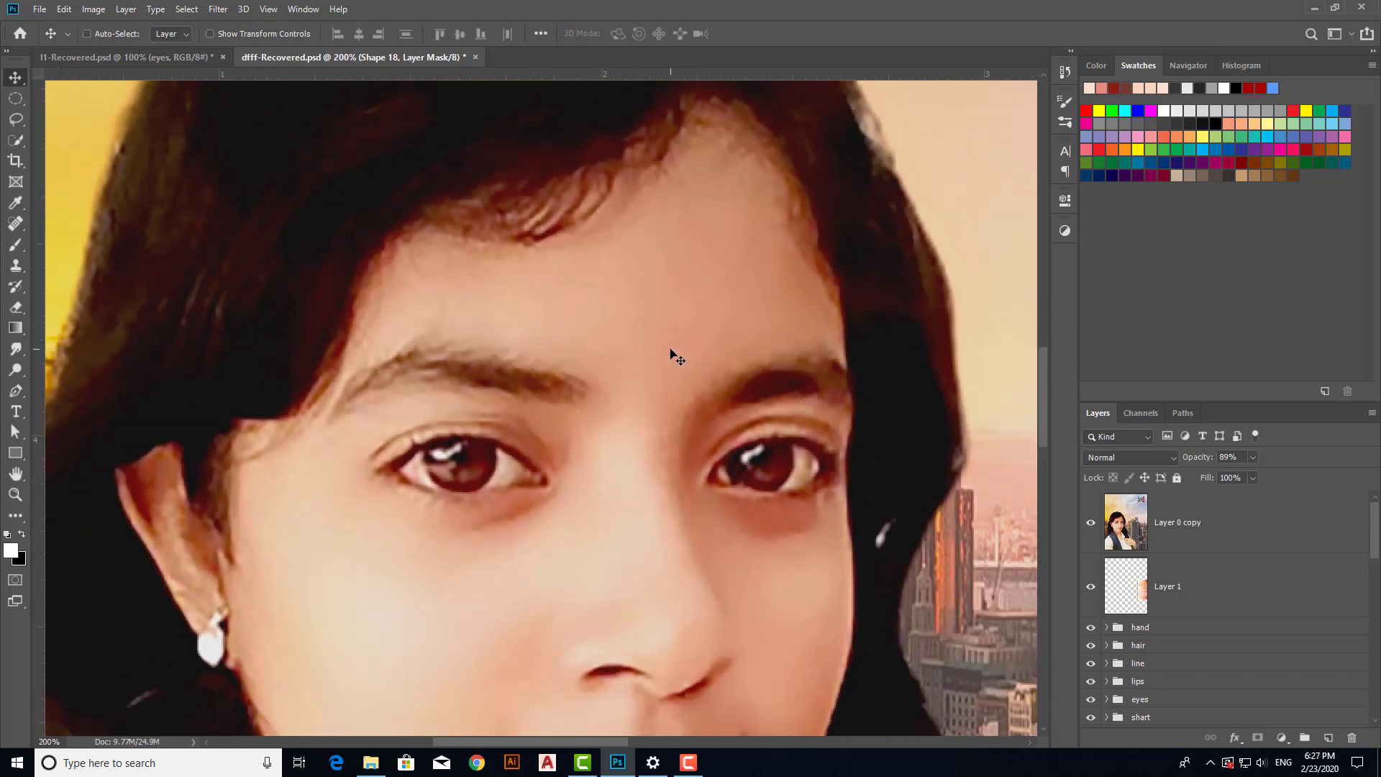
pyautogui.click(1091, 526)
# Step: Select the forehead shading layer Shape 4 inside the screen tone group
pyautogui.scroll(2, 819, 353)
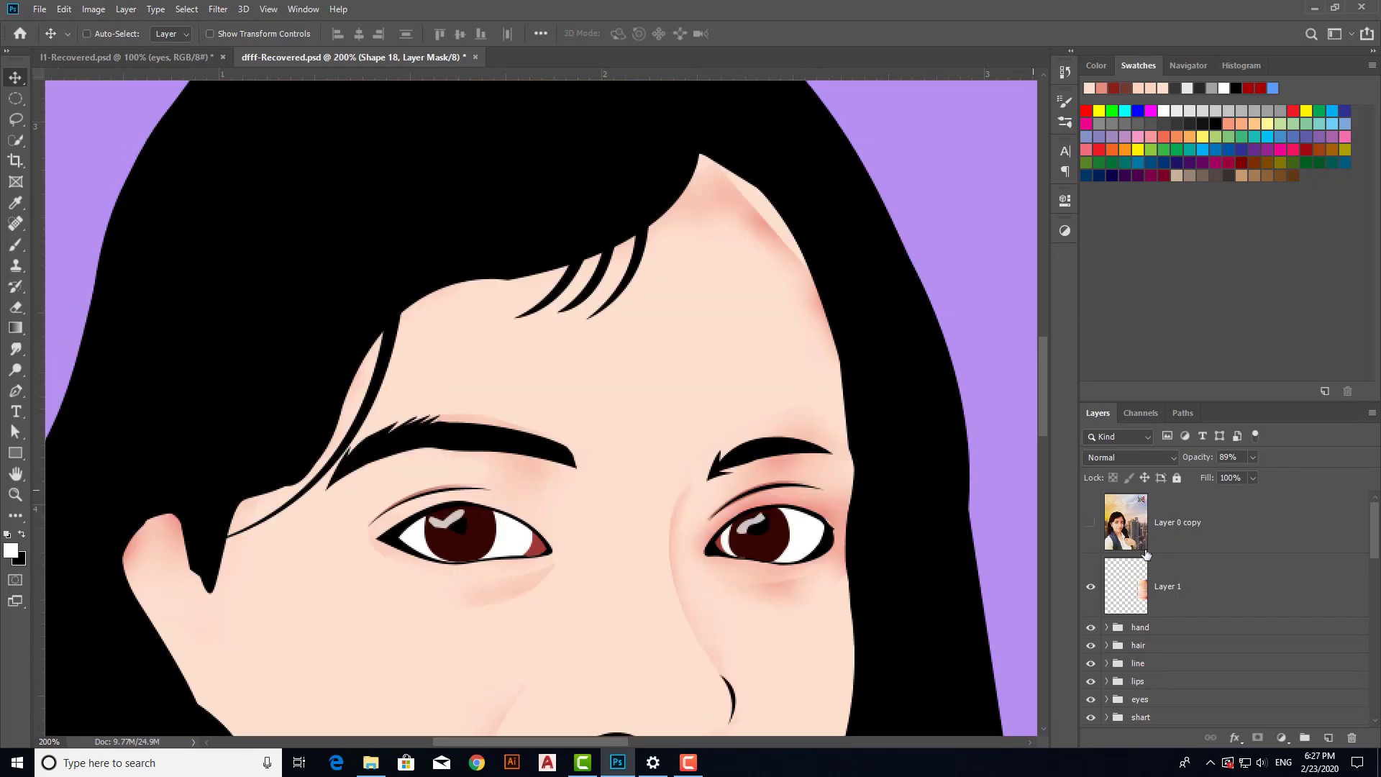
pyautogui.scroll(-2, 1165, 572)
pyautogui.click(1106, 607)
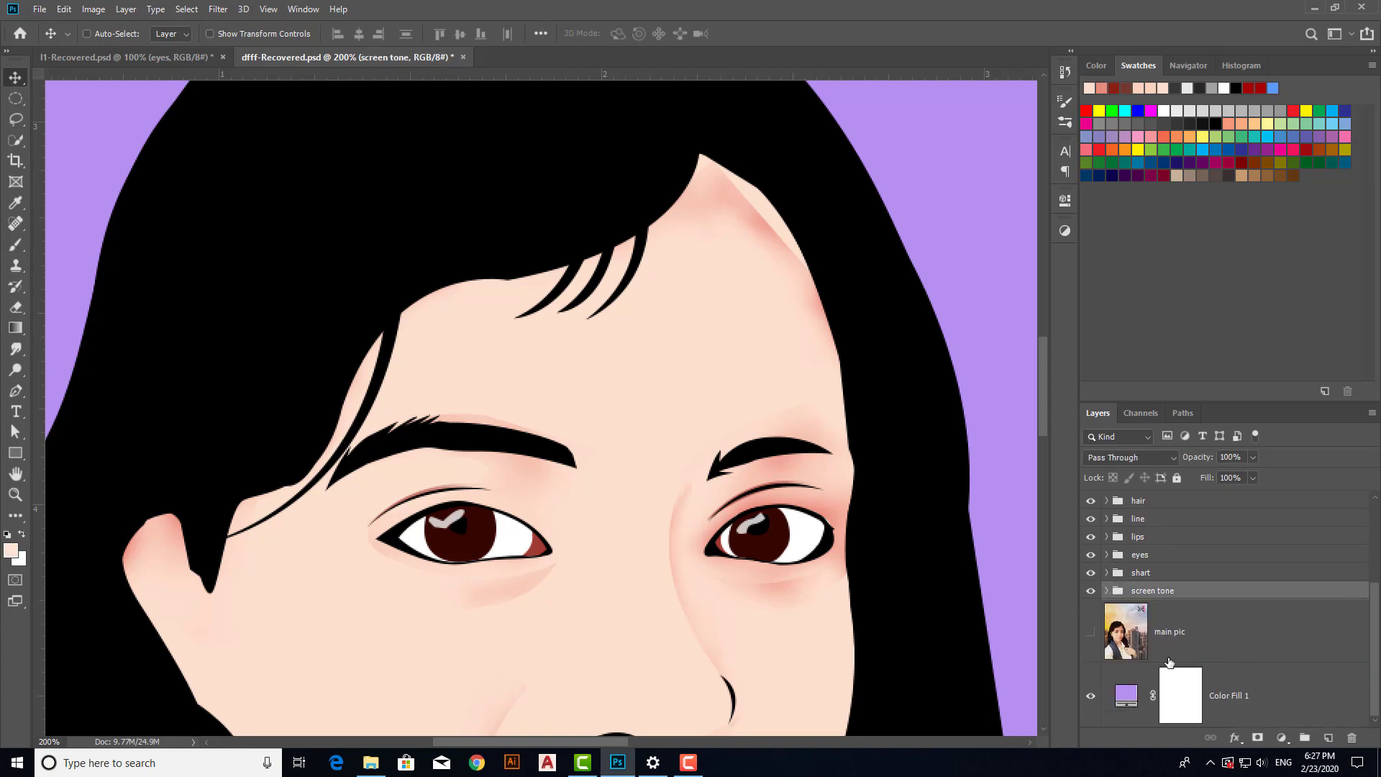
pyautogui.click(1105, 591)
pyautogui.scroll(-3, 1222, 612)
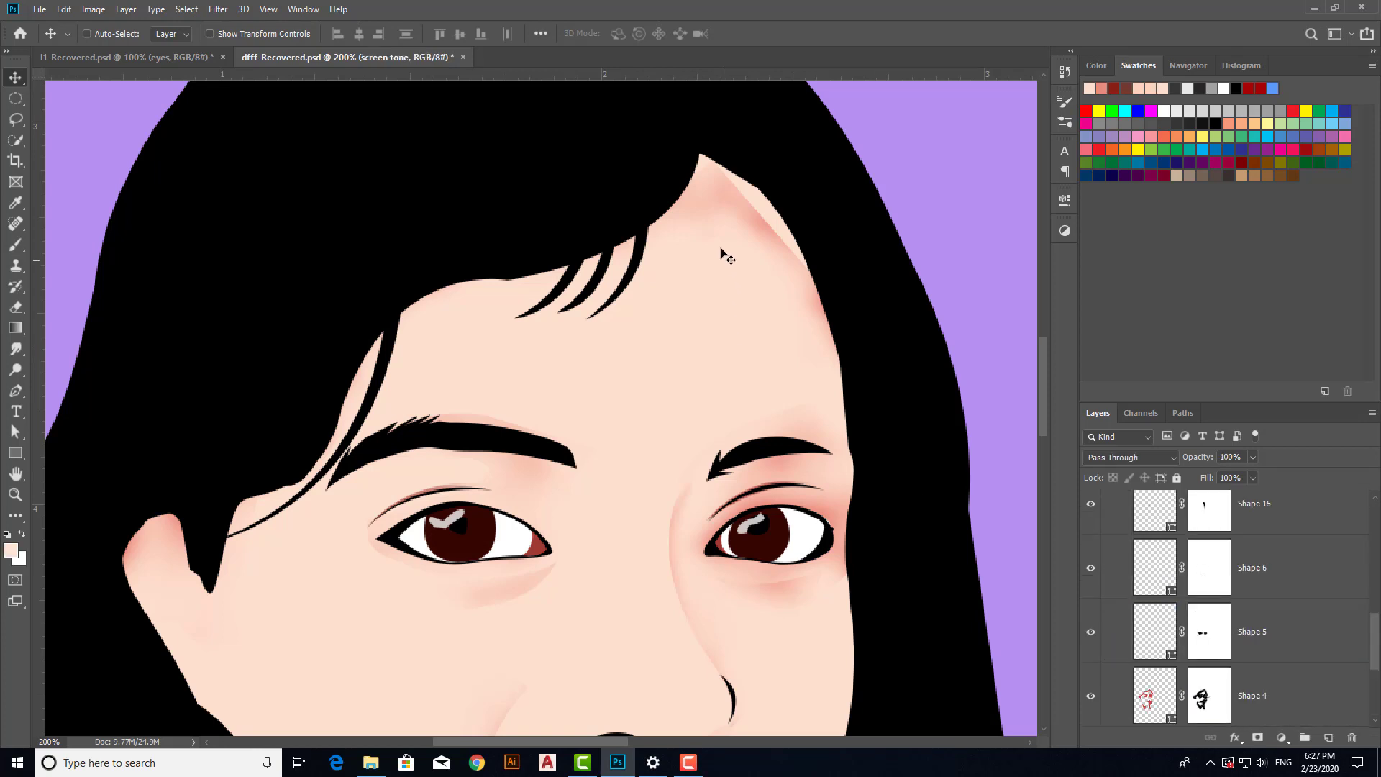
pyautogui.keyDown('ctrl'); pyautogui.click(741, 211); pyautogui.keyUp('ctrl')
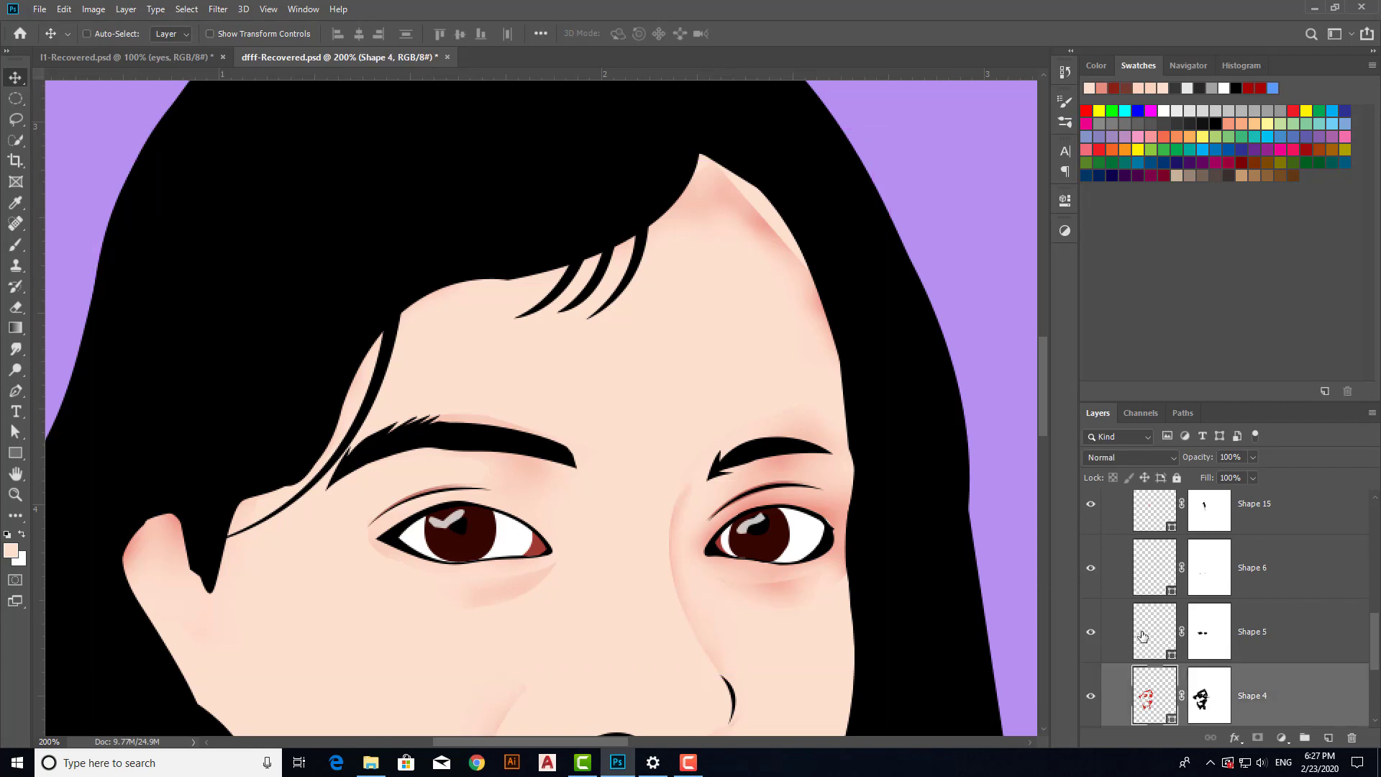
# Step: Toggle the visibility of Shape 4 several times to compare the face with and without its shading
pyautogui.click(1090, 696)
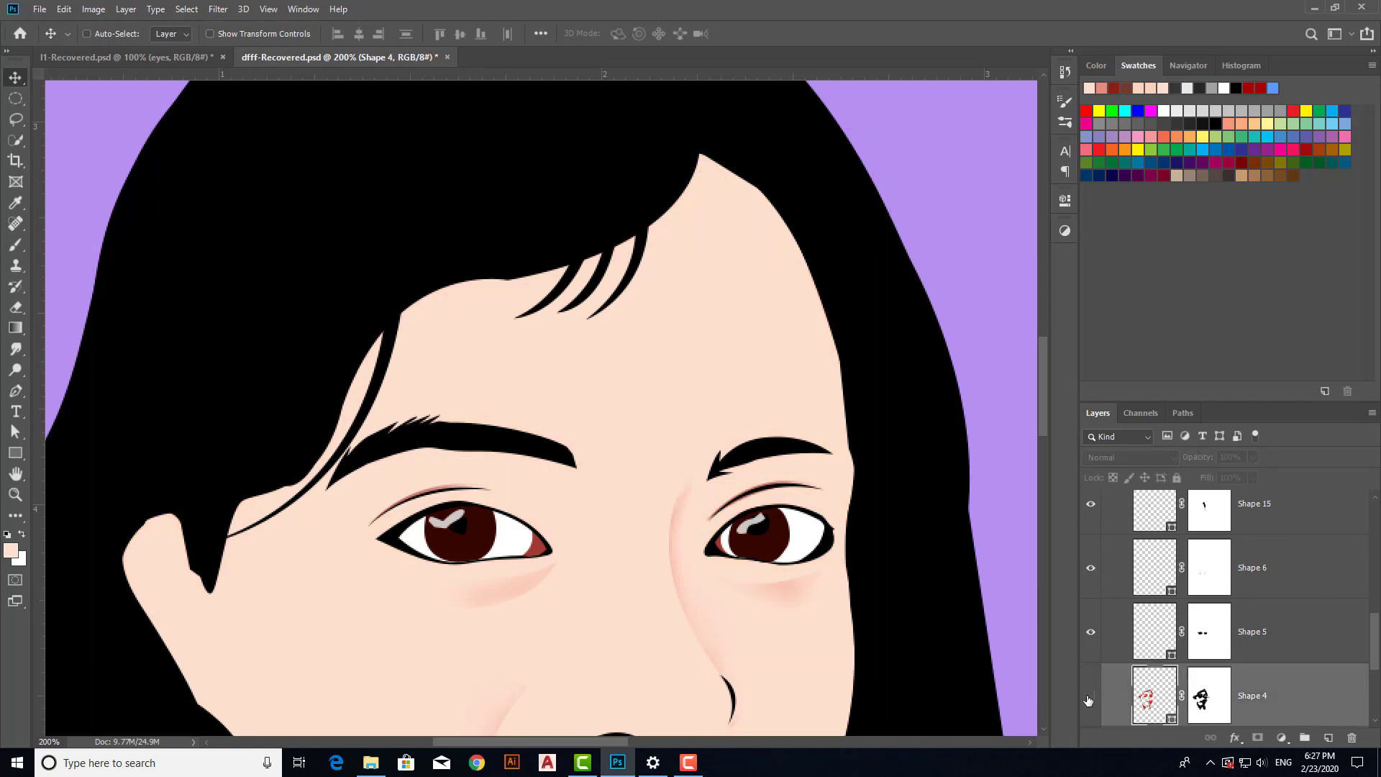
pyautogui.click(1090, 697)
pyautogui.click(1089, 697)
pyautogui.click(1090, 697)
pyautogui.click(1089, 697)
pyautogui.click(1088, 698)
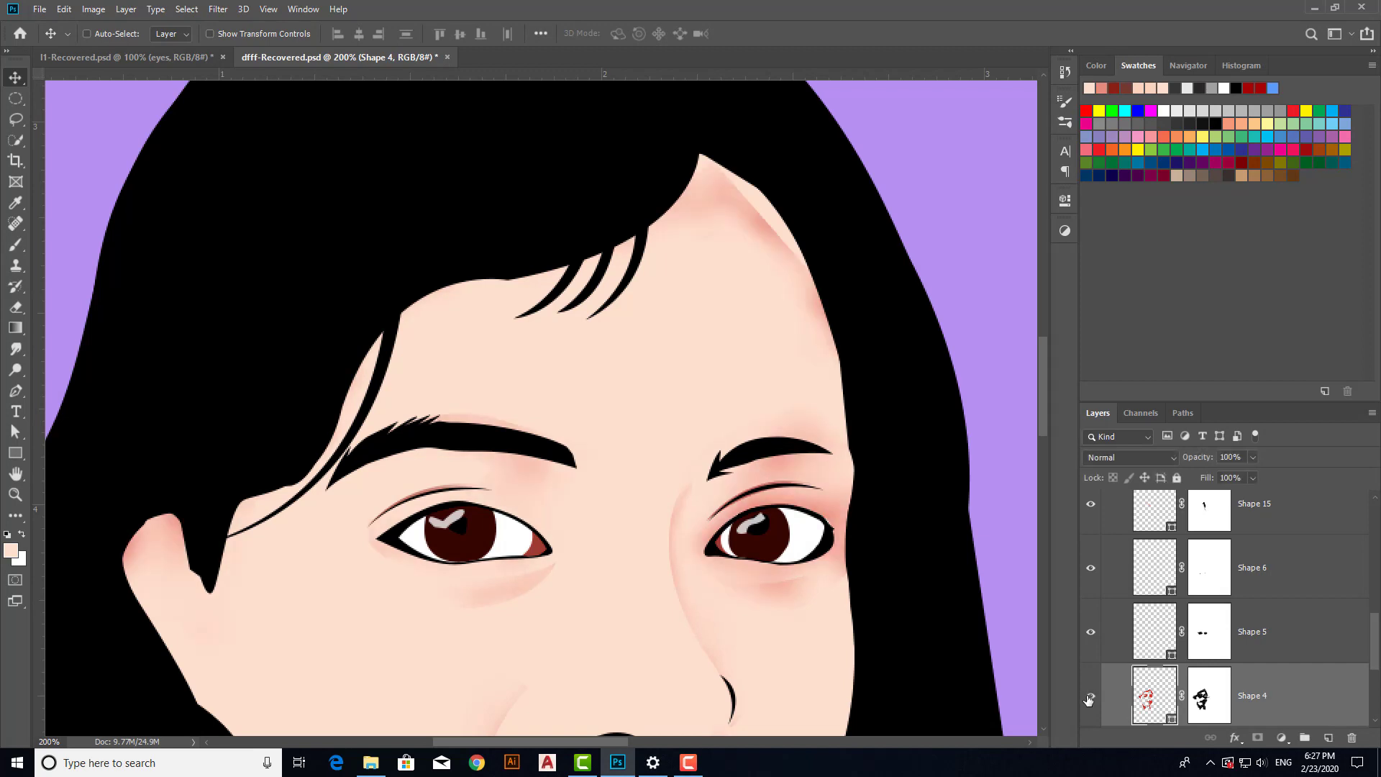
# Step: Fade the hard-edged shading near the forehead's upper peak on Shape 4's layer mask with the soft Eraser at size 60
pyautogui.click(1226, 699)
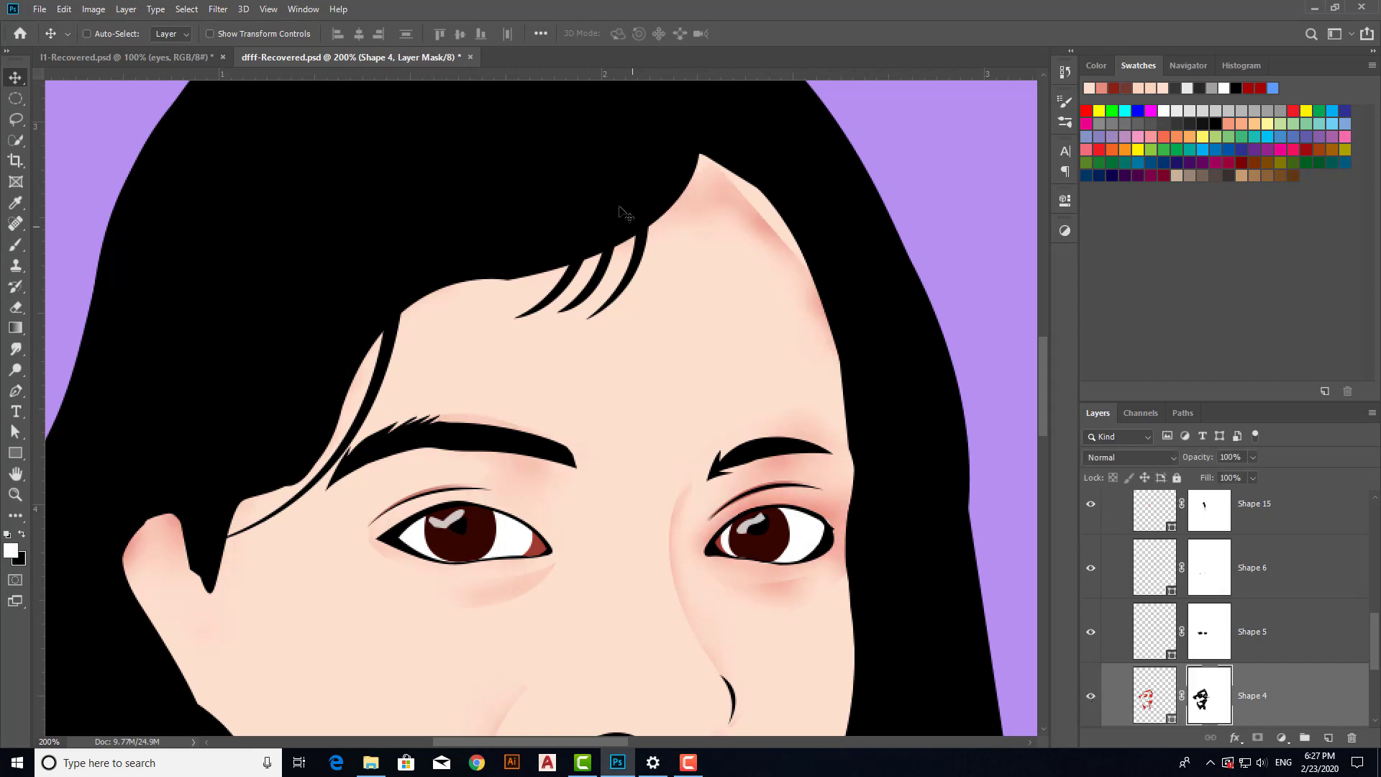
pyautogui.press('e')
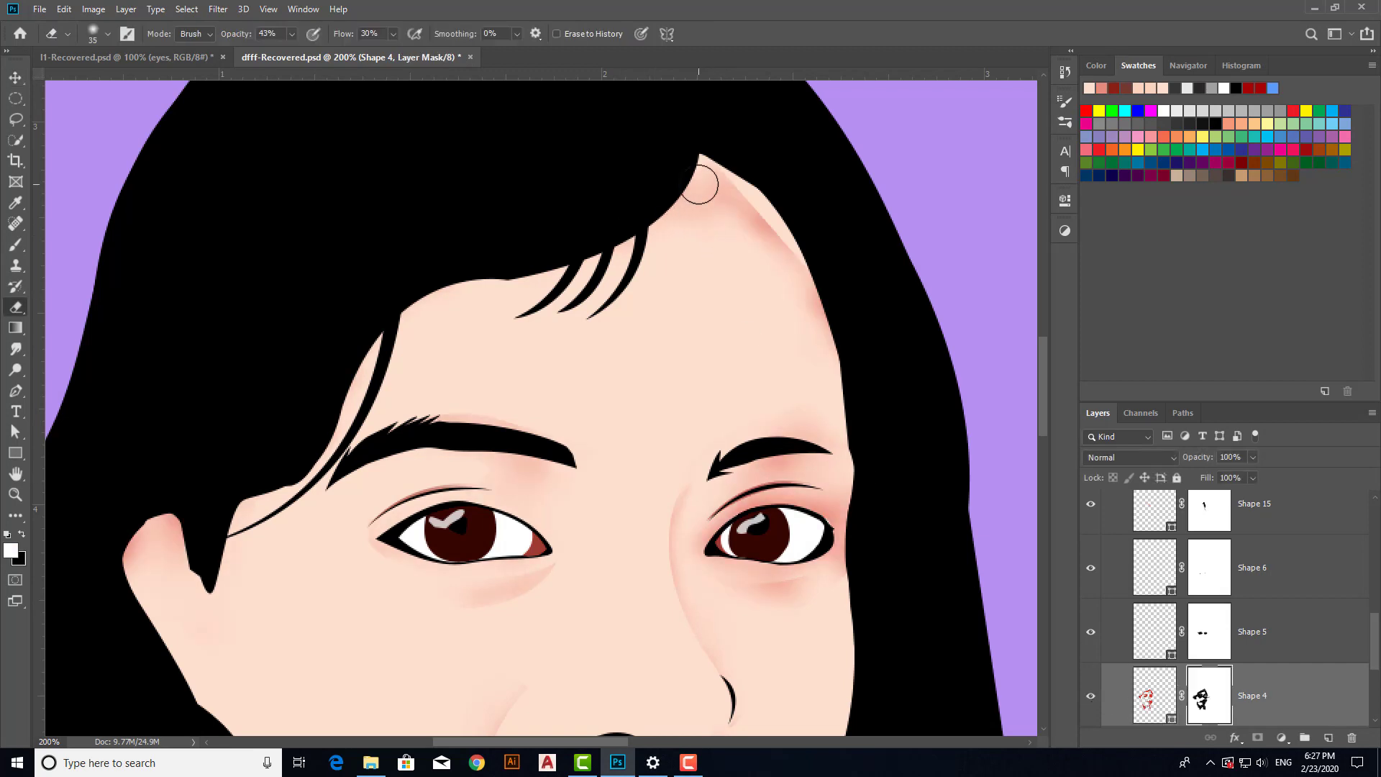
pyautogui.press(']')
pyautogui.press(']')
pyautogui.press(']')
pyautogui.press(']')
pyautogui.moveTo(725, 209); pyautogui.dragTo(759, 210)
pyautogui.moveTo(763, 178)
pyautogui.mouseDown()
pyautogui.moveTo(812, 246)
pyautogui.moveTo(770, 240)
pyautogui.moveTo(727, 184)
pyautogui.mouseUp()
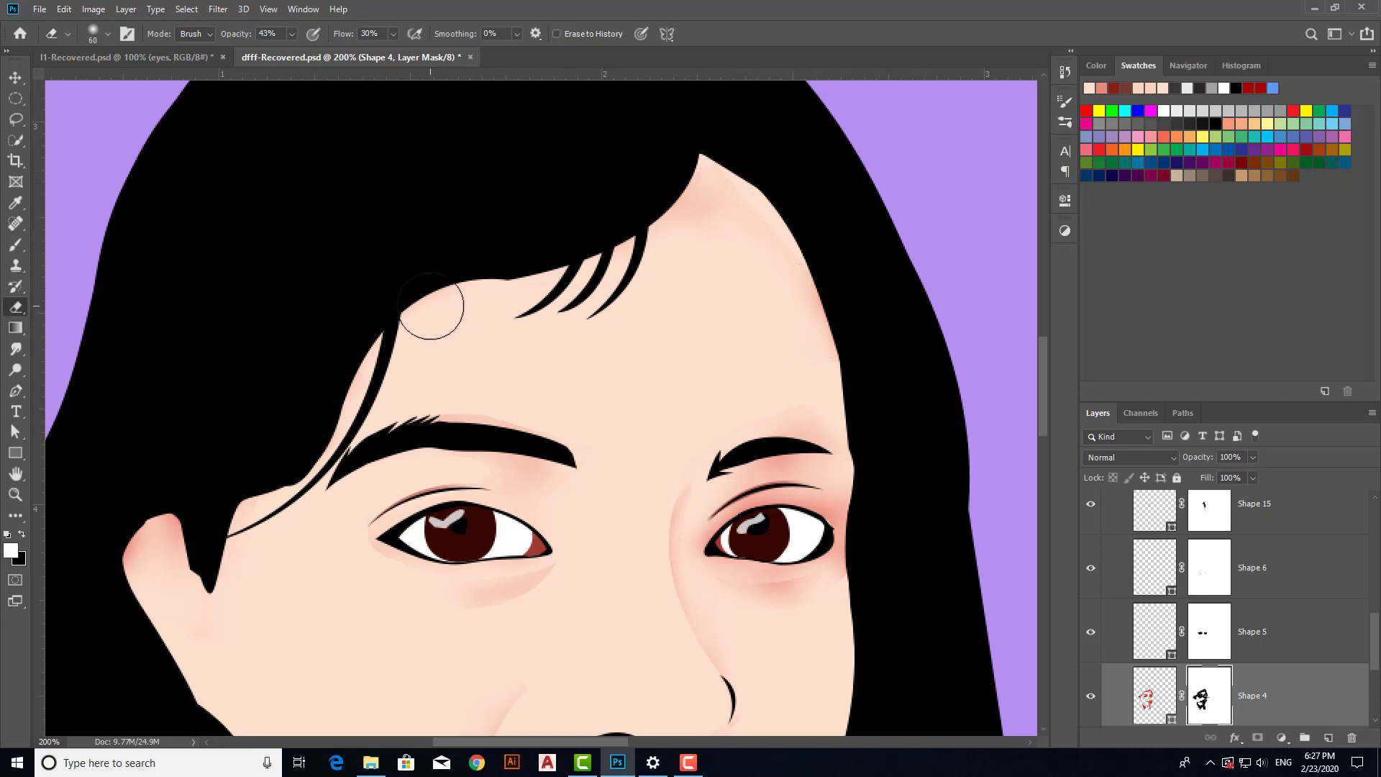
# Step: Add a layer above Shape 18 and start a Pen shape outline along the hairline from the left temple to the loose hair strands
pyautogui.scroll(2, 1177, 588)
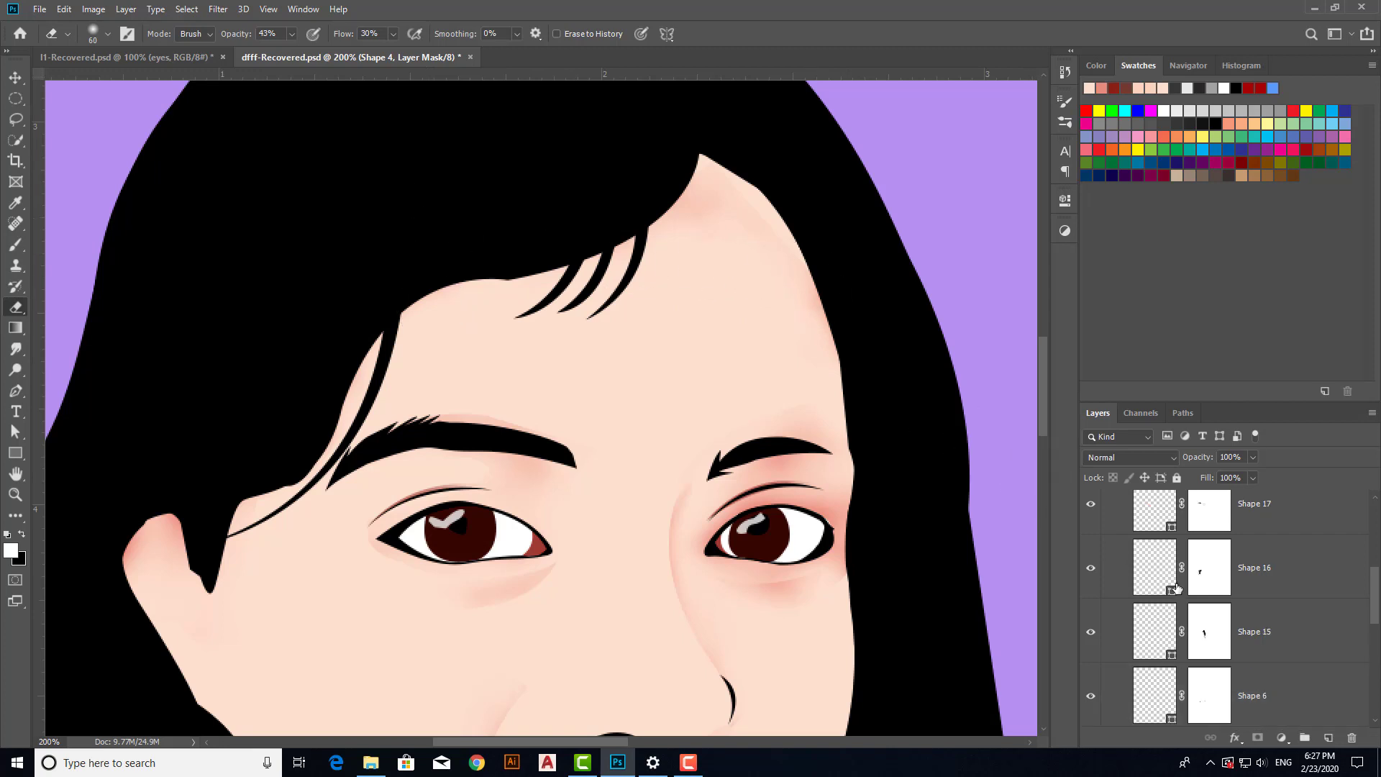
pyautogui.scroll(3, 1177, 589)
pyautogui.click(1287, 637)
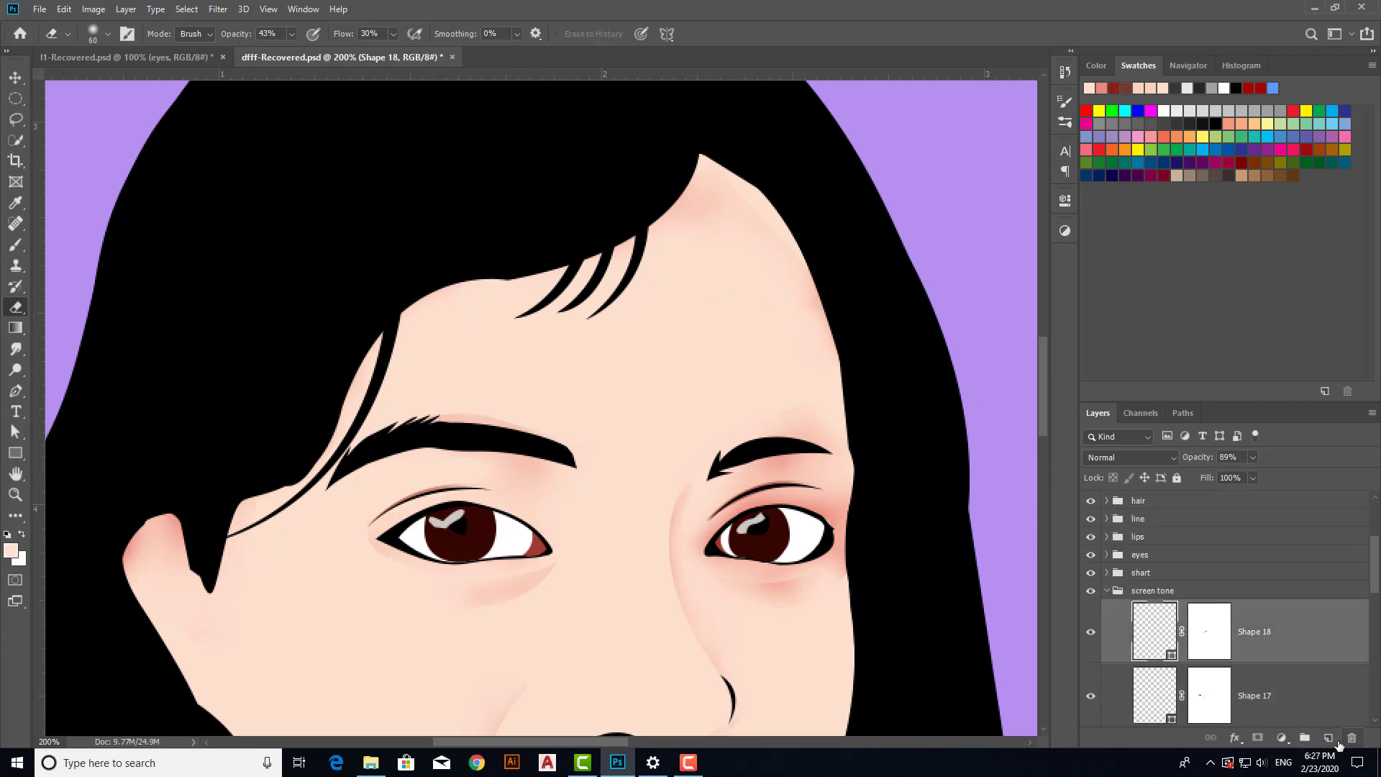
pyautogui.click(1329, 738)
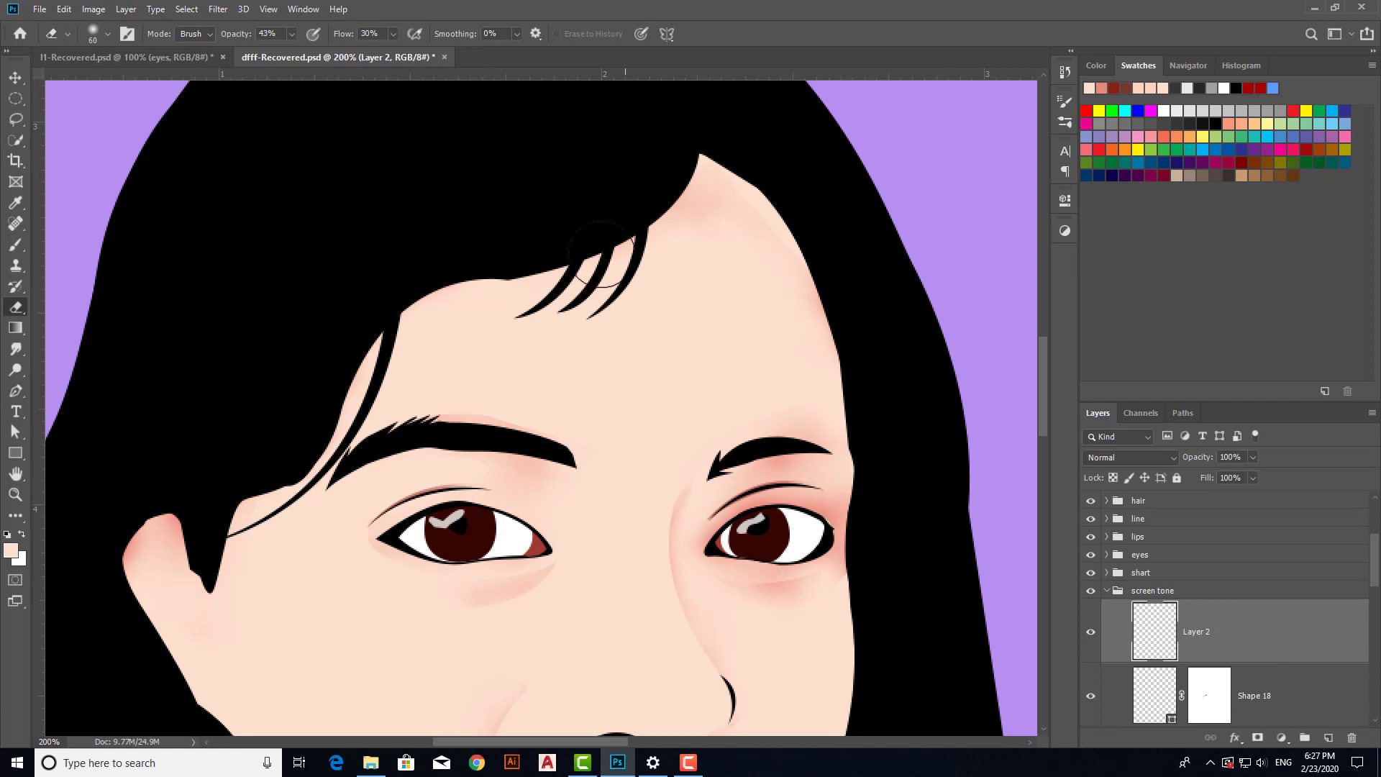
pyautogui.press('p')
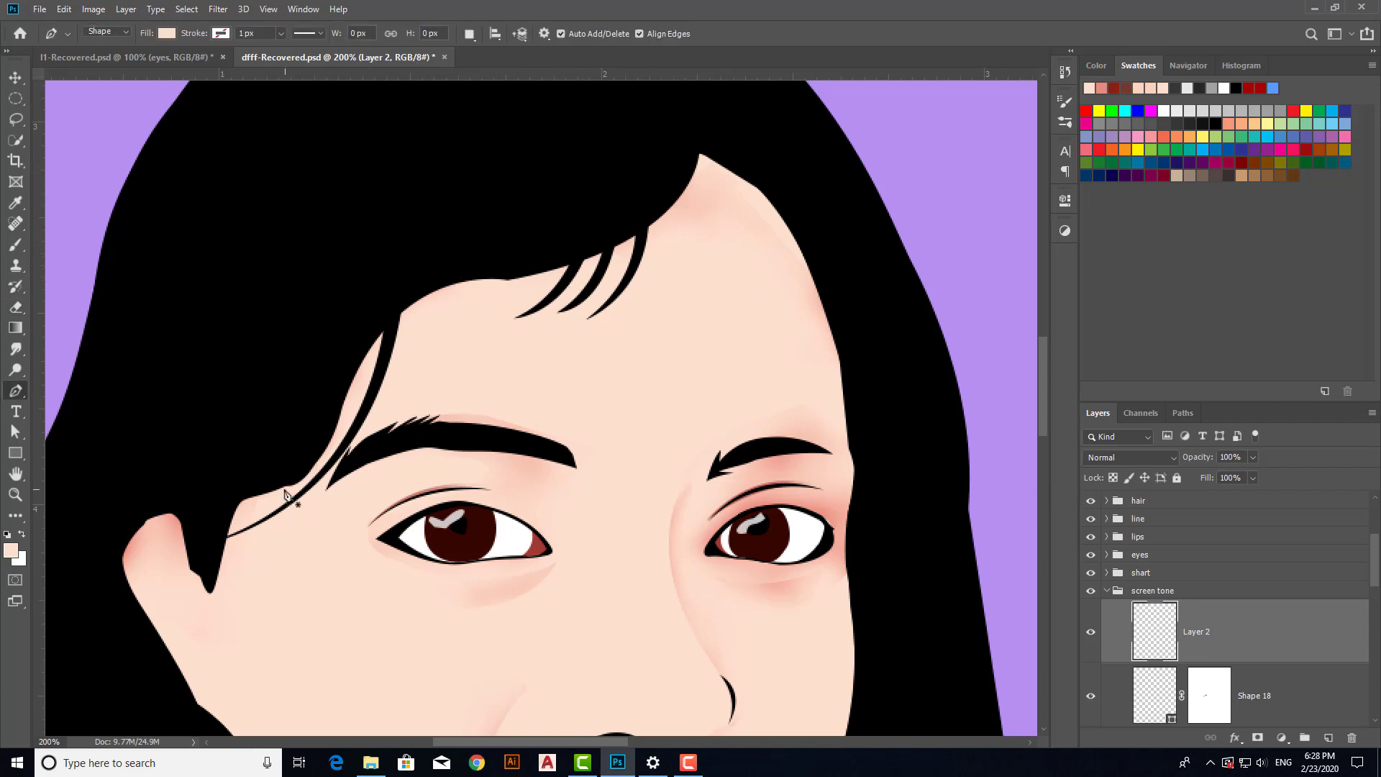
pyautogui.click(223, 511)
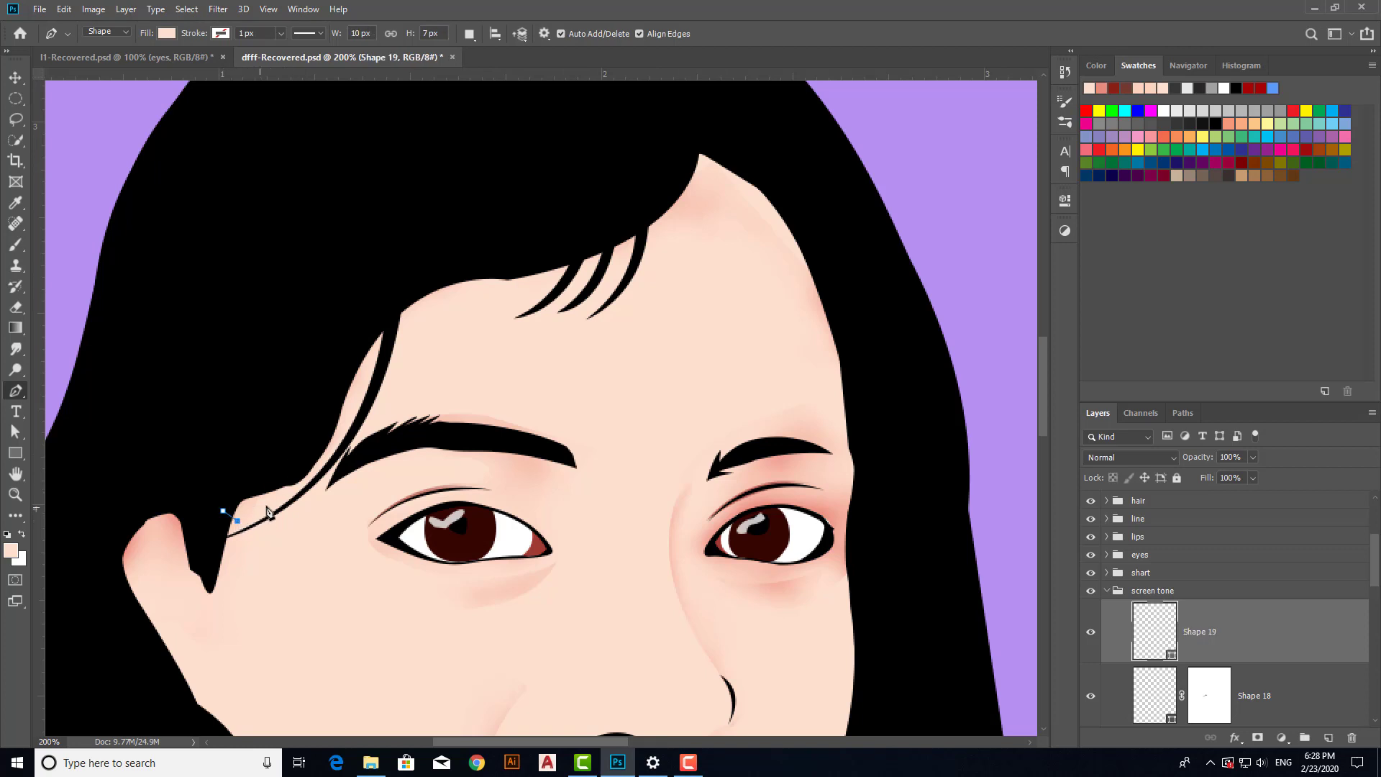
pyautogui.moveTo(296, 490); pyautogui.dragTo(354, 480)
pyautogui.keyDown('alt'); pyautogui.click(297, 491); pyautogui.keyUp('alt')
pyautogui.moveTo(370, 361); pyautogui.dragTo(377, 282)
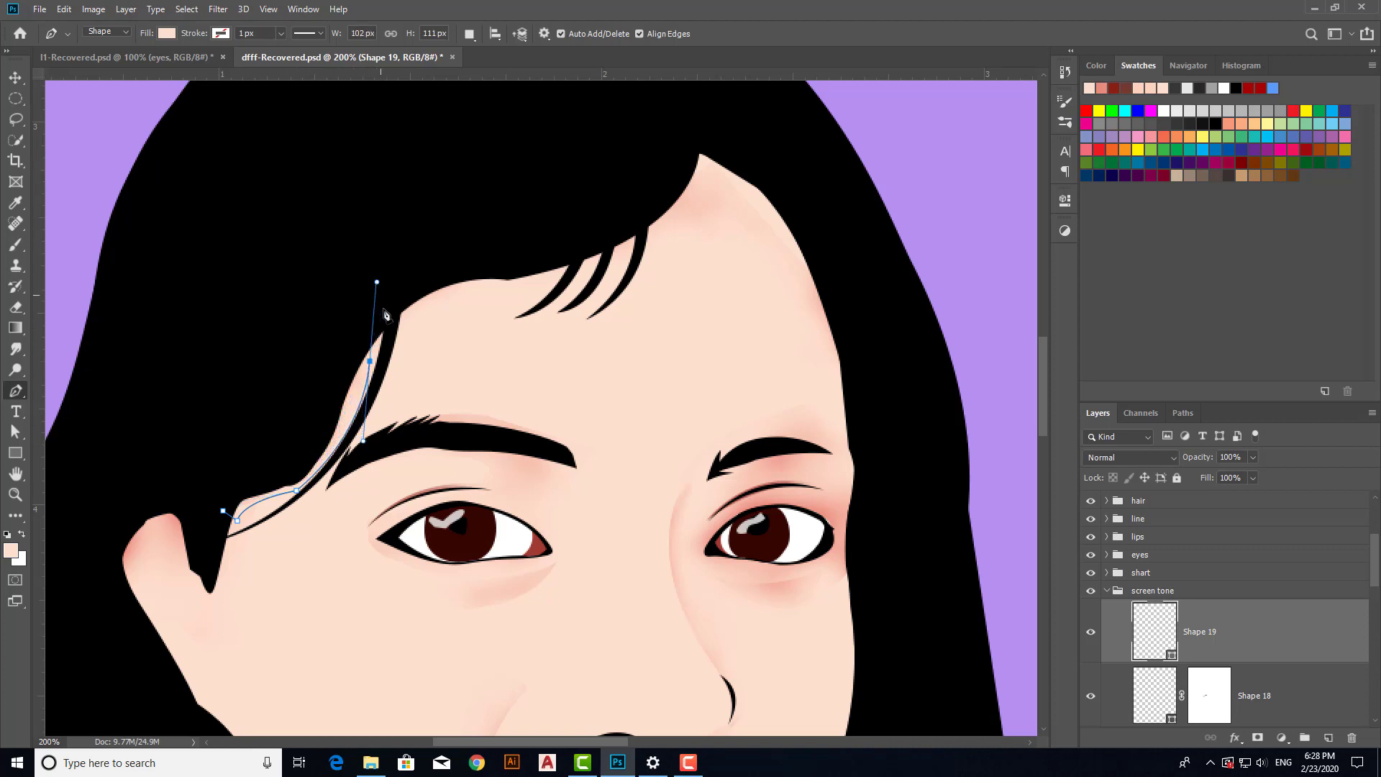
pyautogui.keyDown('alt'); pyautogui.click(370, 361); pyautogui.keyUp('alt')
pyautogui.moveTo(479, 282); pyautogui.dragTo(570, 263)
pyautogui.keyDown('alt'); pyautogui.click(479, 282); pyautogui.keyUp('alt')
pyautogui.keyDown('alt'); pyautogui.click(555, 276); pyautogui.keyUp('alt')
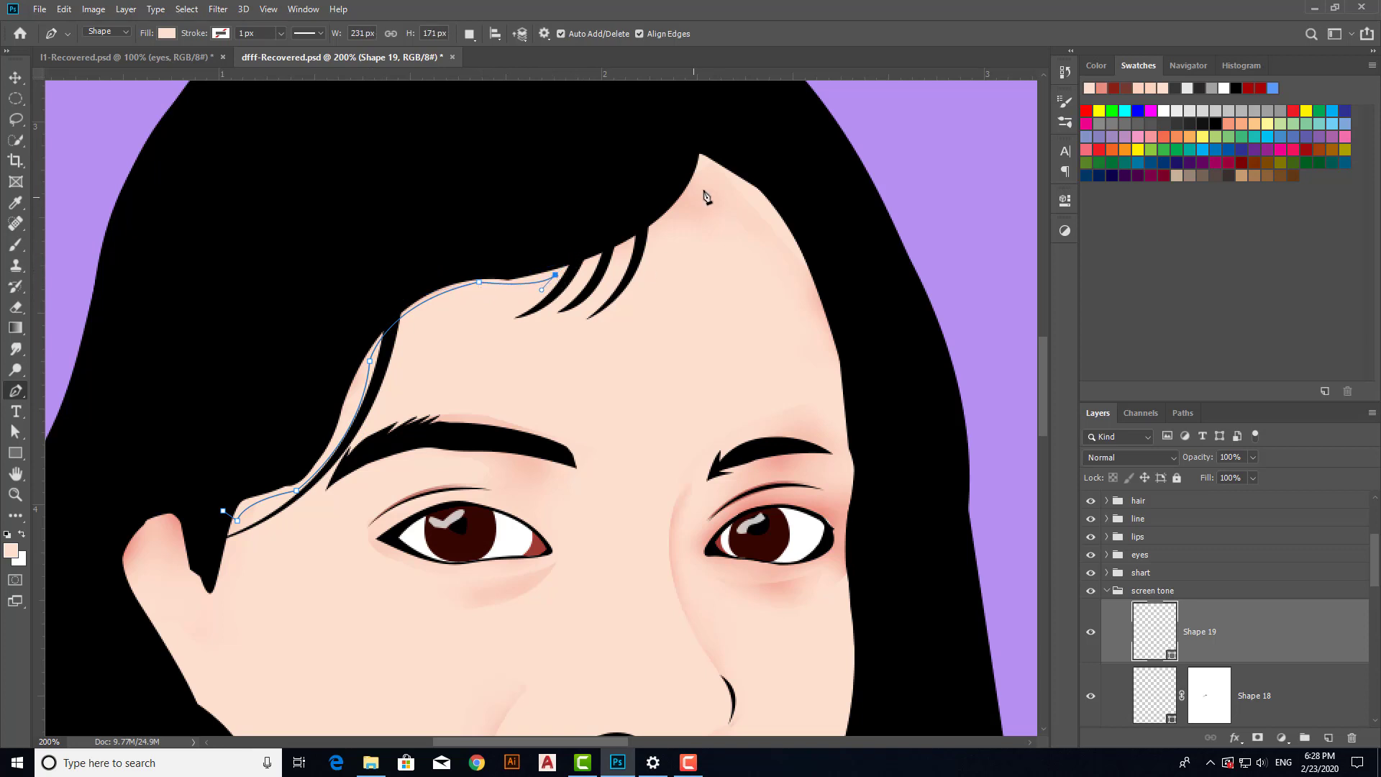
# Step: Continue the hairline outline up to the forehead's peak and down the right side of the forehead just inside the hair edge
pyautogui.moveTo(705, 168); pyautogui.dragTo(732, 90)
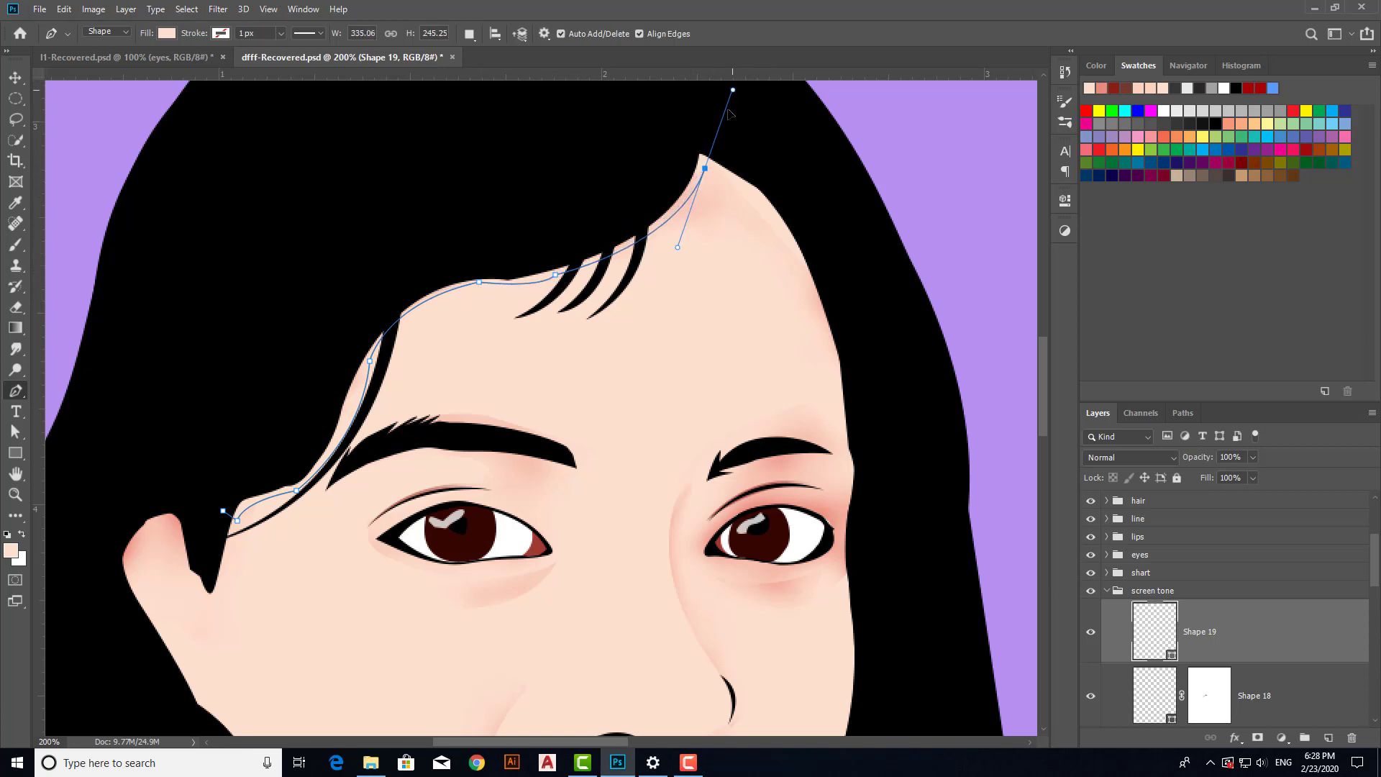
pyautogui.keyDown('alt'); pyautogui.click(705, 167); pyautogui.keyUp('alt')
pyautogui.moveTo(813, 320); pyautogui.dragTo(868, 400)
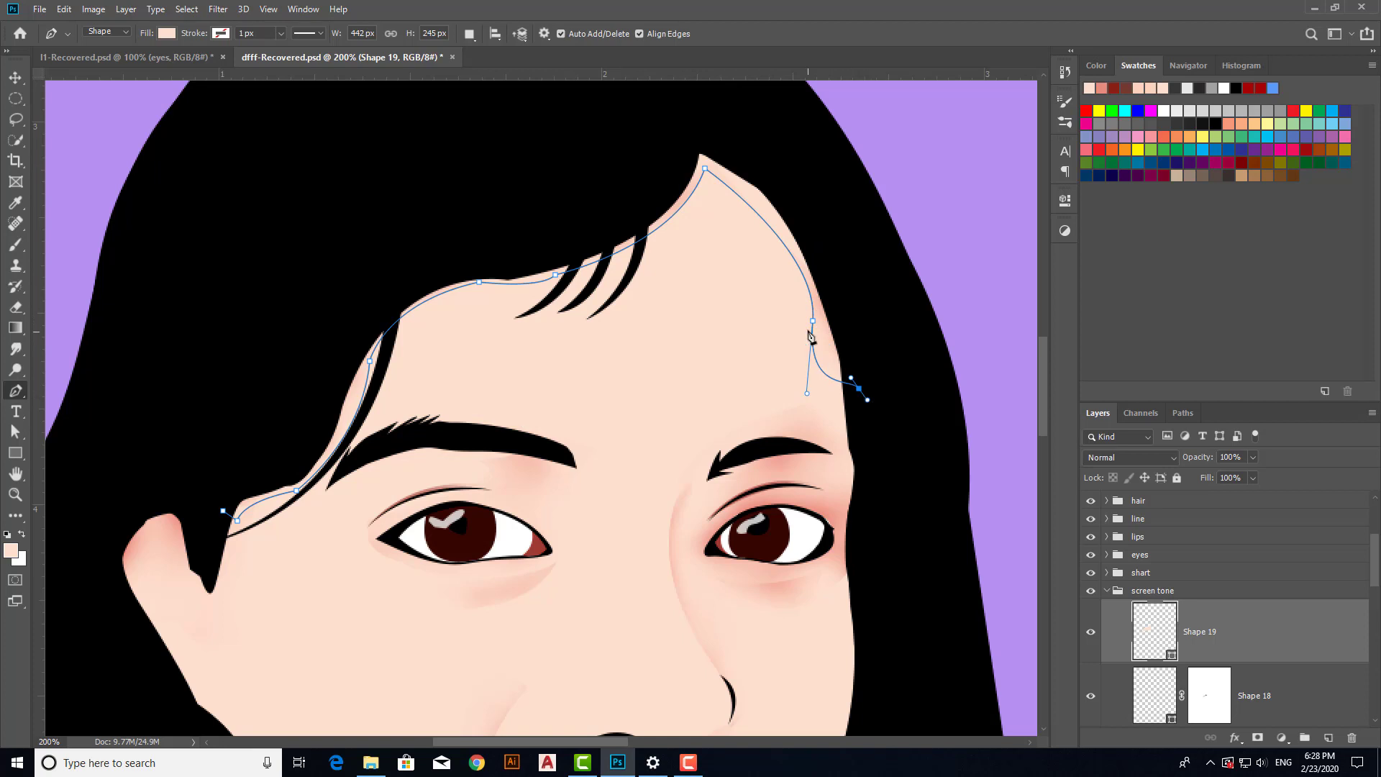
pyautogui.hotkey('ctrl', 'z')
pyautogui.keyDown('alt'); pyautogui.click(812, 320); pyautogui.keyUp('alt')
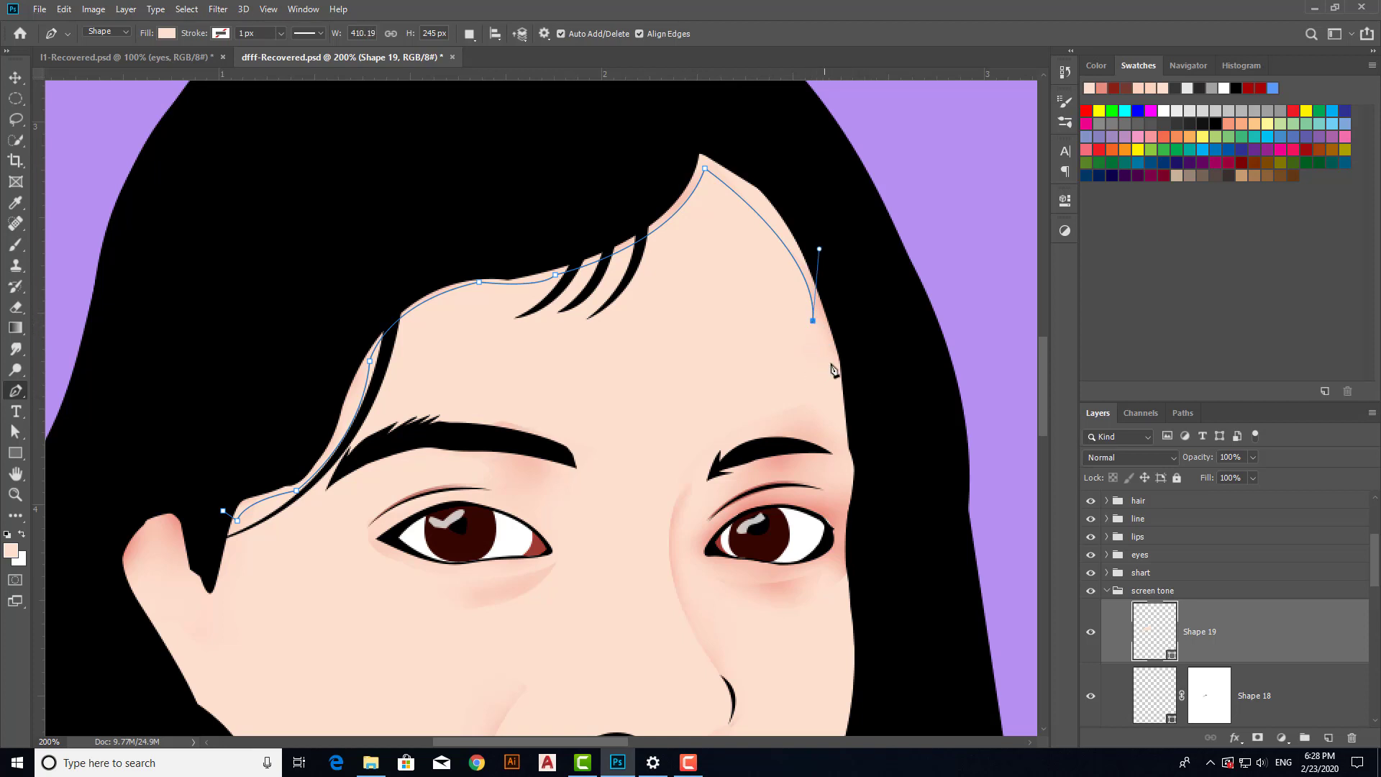
# Step: Run the hairline outline back through the black hair and close it at the left temple, about 443 by 277 px overall
pyautogui.moveTo(852, 388); pyautogui.dragTo(868, 410)
pyautogui.click(852, 344)
pyautogui.click(835, 279)
pyautogui.moveTo(800, 199); pyautogui.dragTo(791, 184)
pyautogui.moveTo(735, 124); pyautogui.dragTo(717, 114)
pyautogui.click(664, 174)
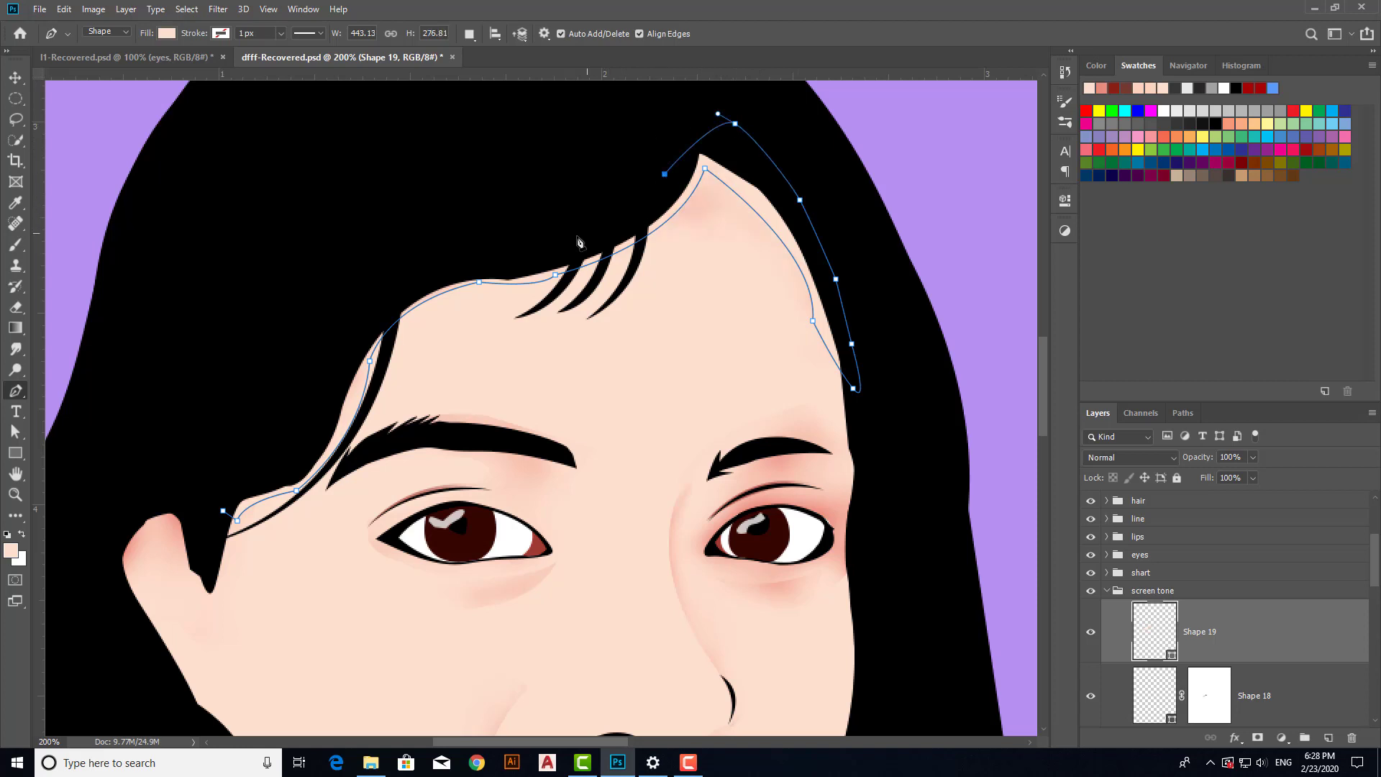
pyautogui.click(557, 239)
pyautogui.click(425, 256)
pyautogui.moveTo(309, 393); pyautogui.dragTo(305, 397)
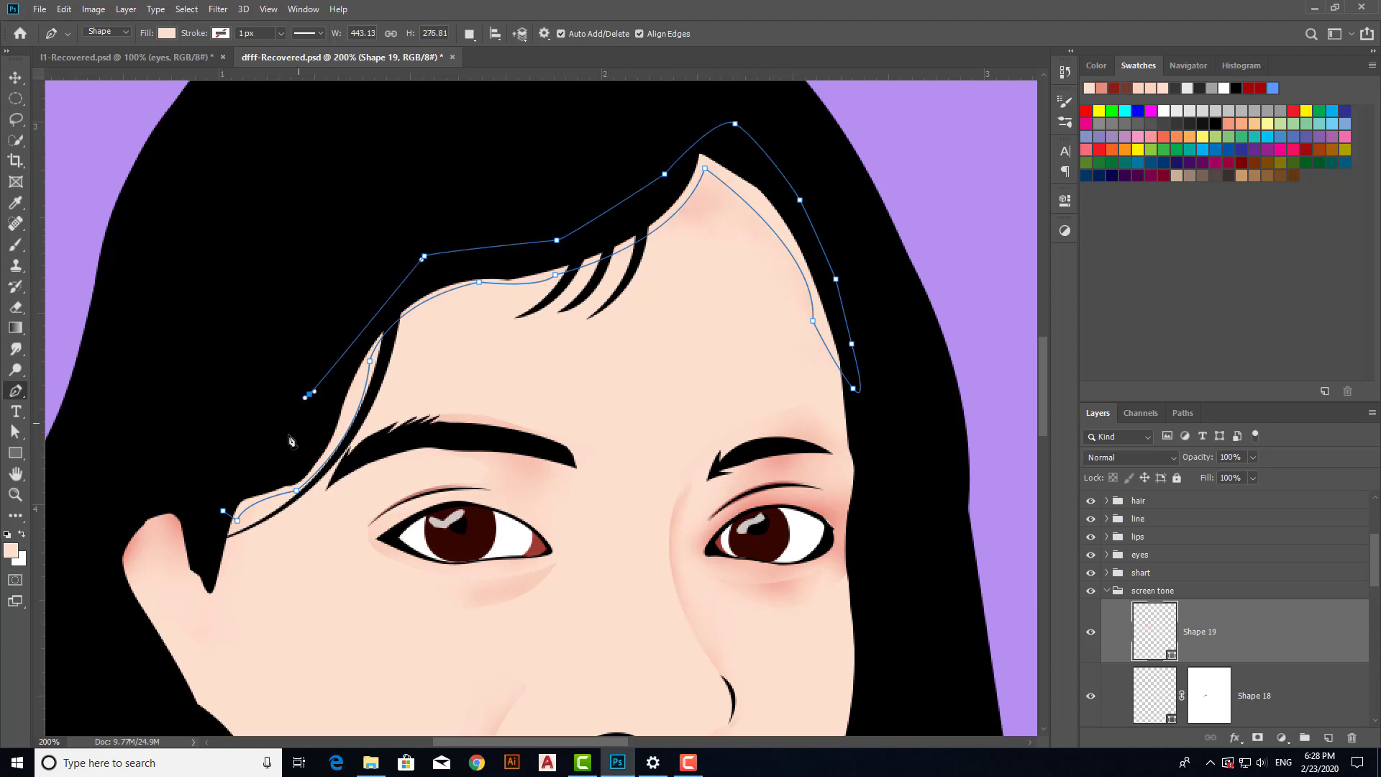
pyautogui.click(223, 512)
# Step: Recolour Shape 19 with the dark red from the recent swatches after trying the brown one
pyautogui.doubleClick(1150, 630)
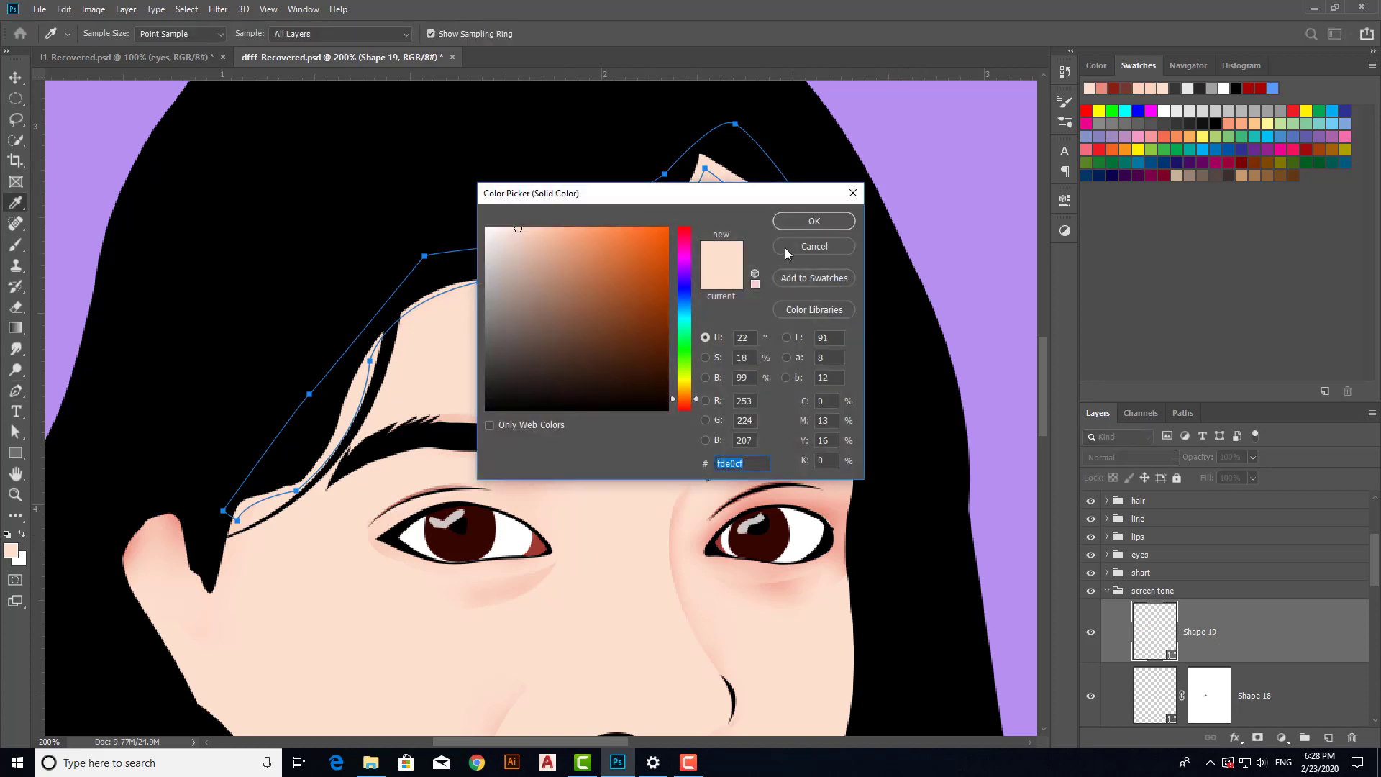
pyautogui.moveTo(739, 195); pyautogui.dragTo(1042, 205)
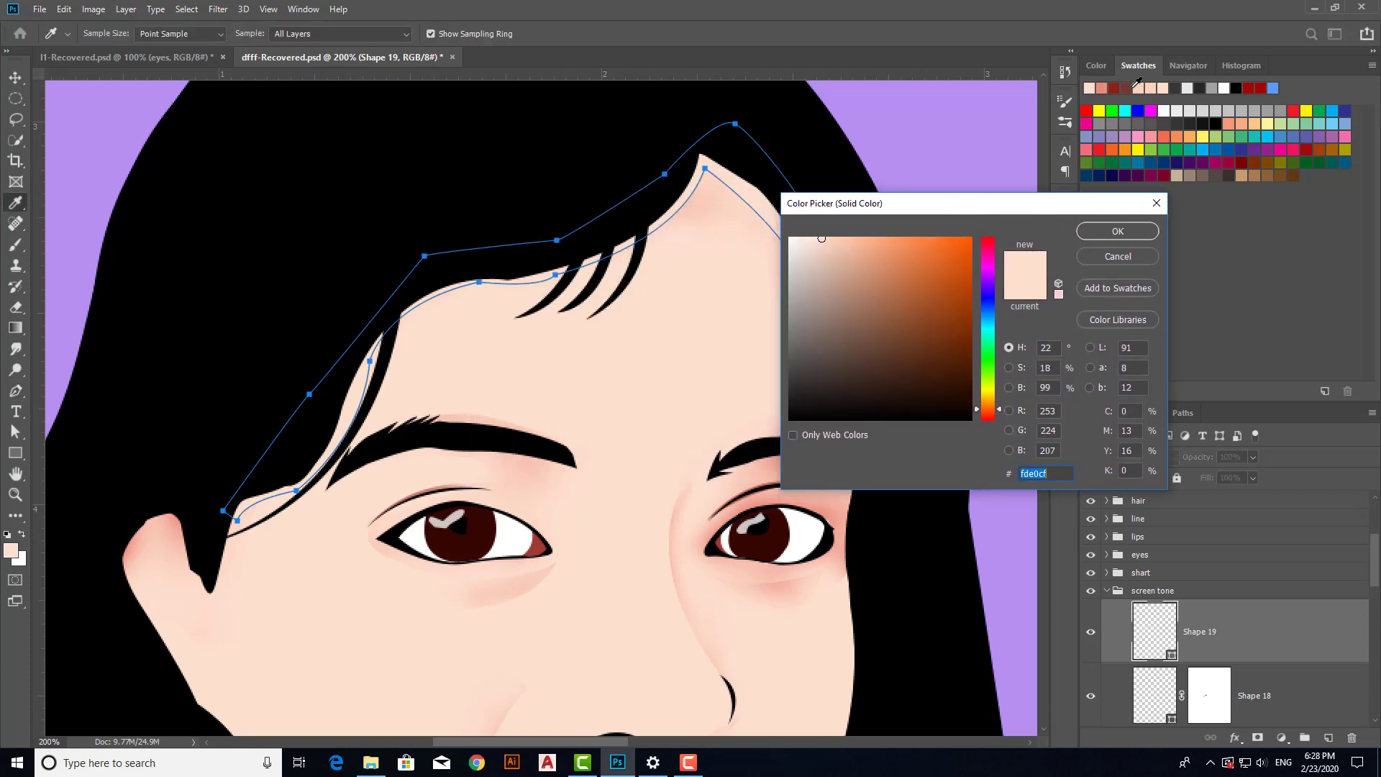
pyautogui.click(1132, 88)
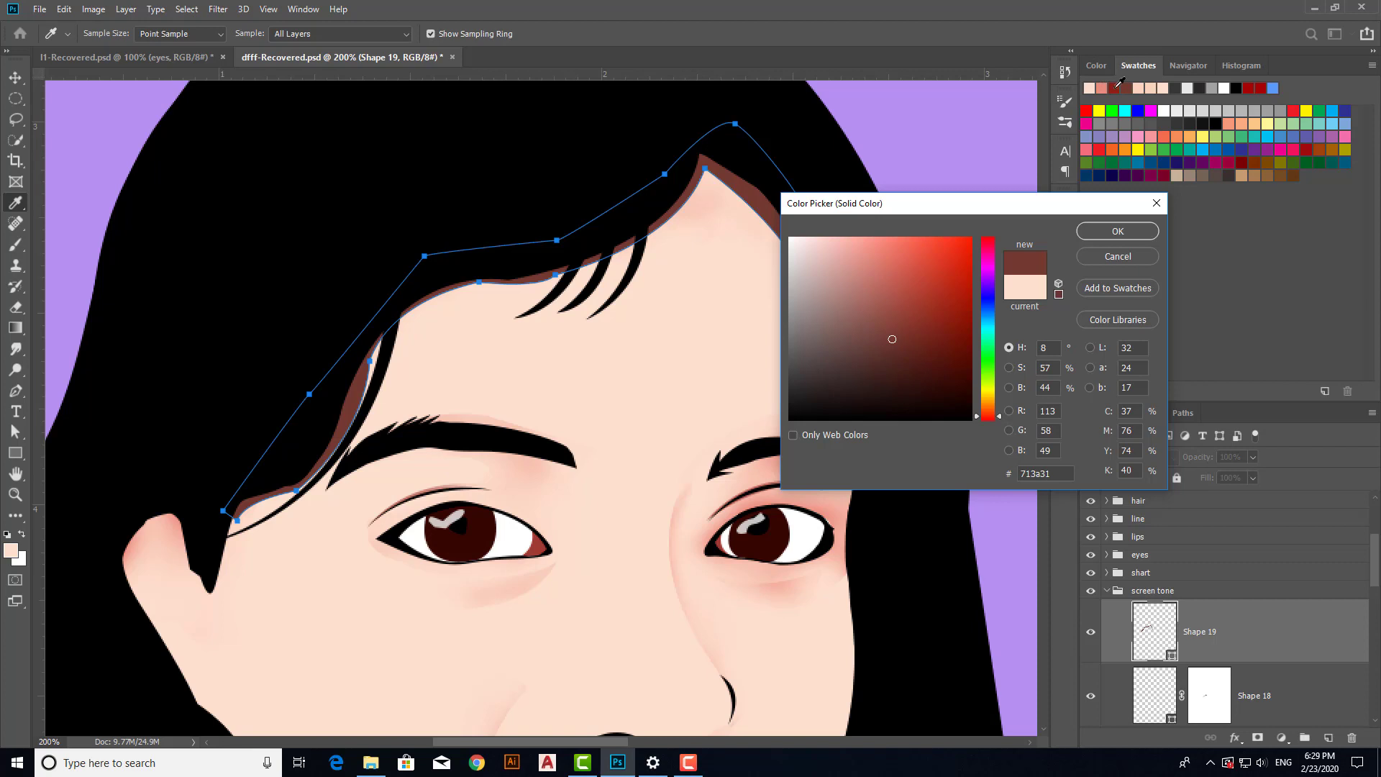
pyautogui.moveTo(891, 339); pyautogui.dragTo(941, 320)
pyautogui.click(1126, 87)
pyautogui.click(1115, 85)
pyautogui.click(1117, 232)
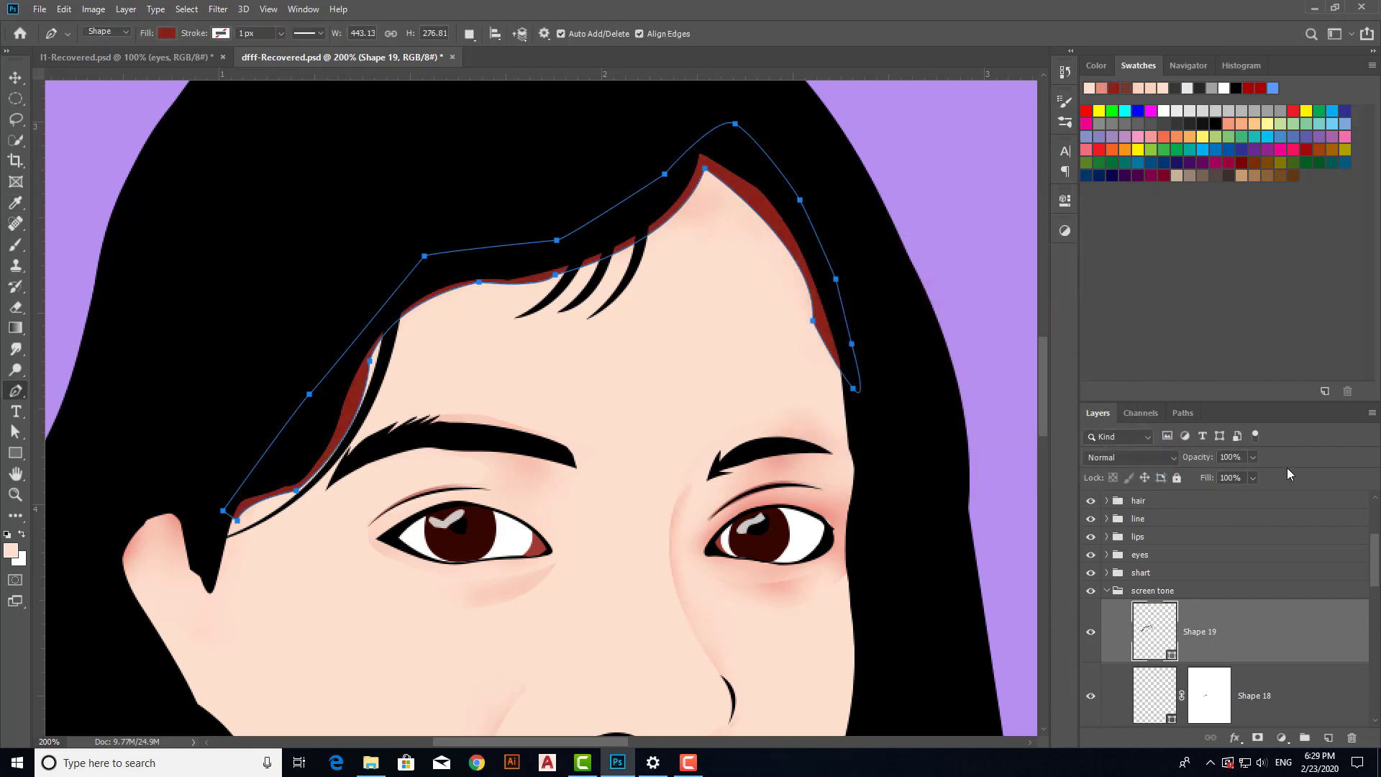
# Step: Add a layer mask to Shape 19 and lower the layer's opacity to 63%
pyautogui.click(1257, 738)
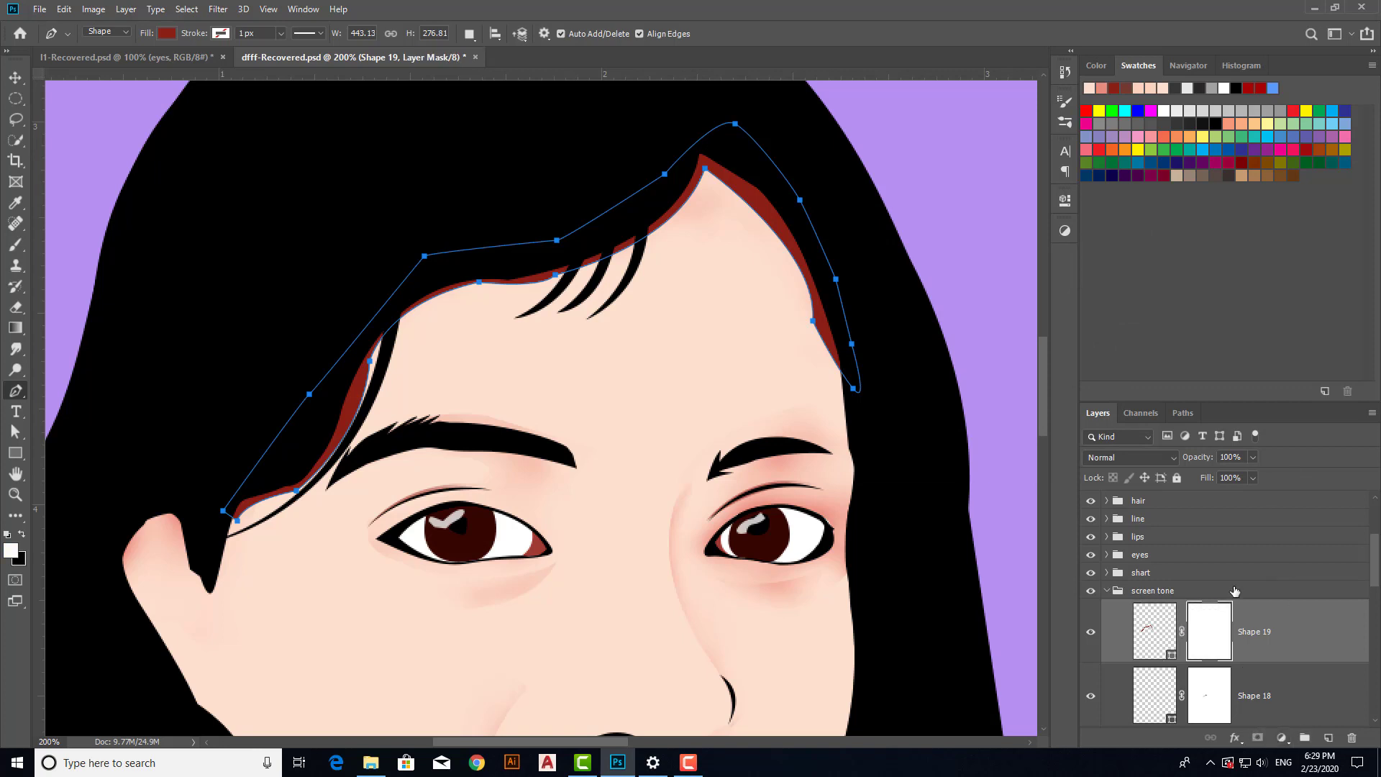
pyautogui.press('e')
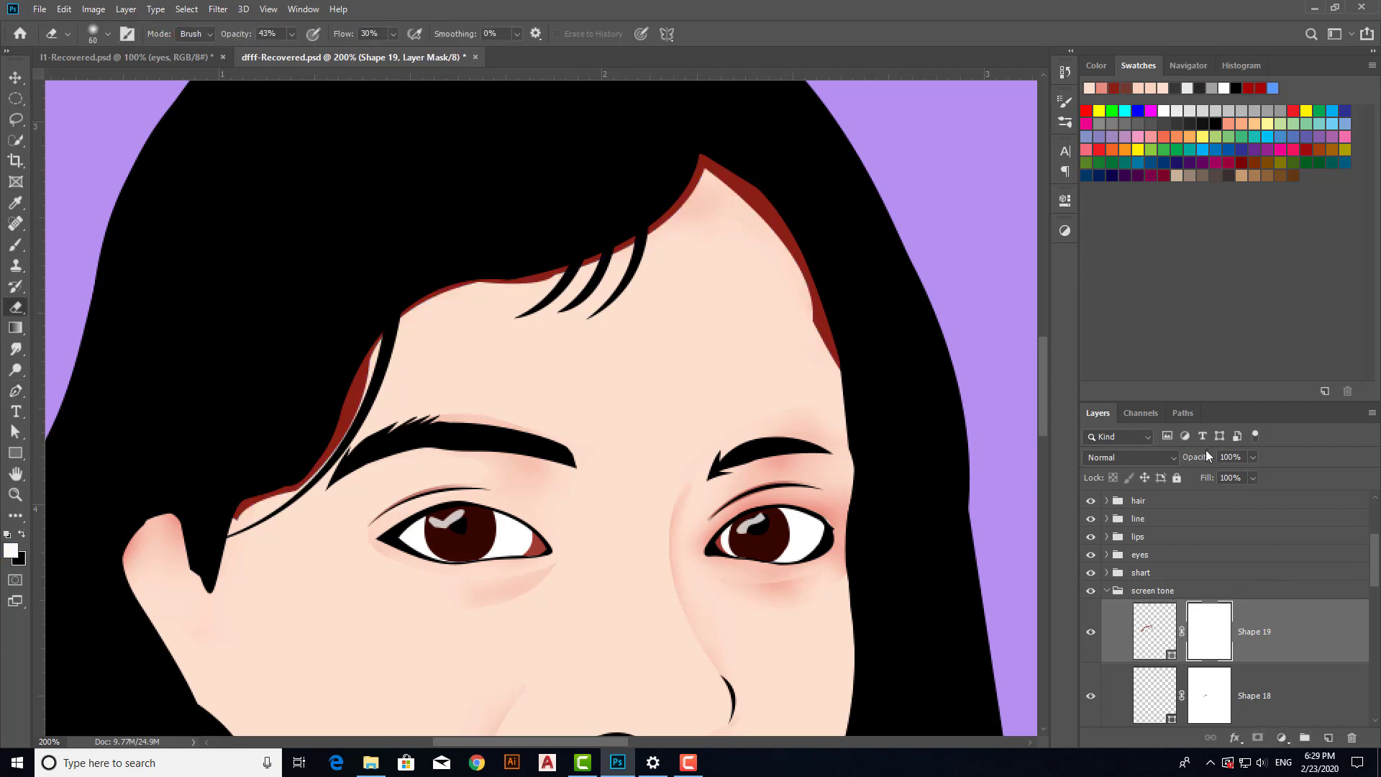
pyautogui.moveTo(1206, 450); pyautogui.dragTo(1171, 461)
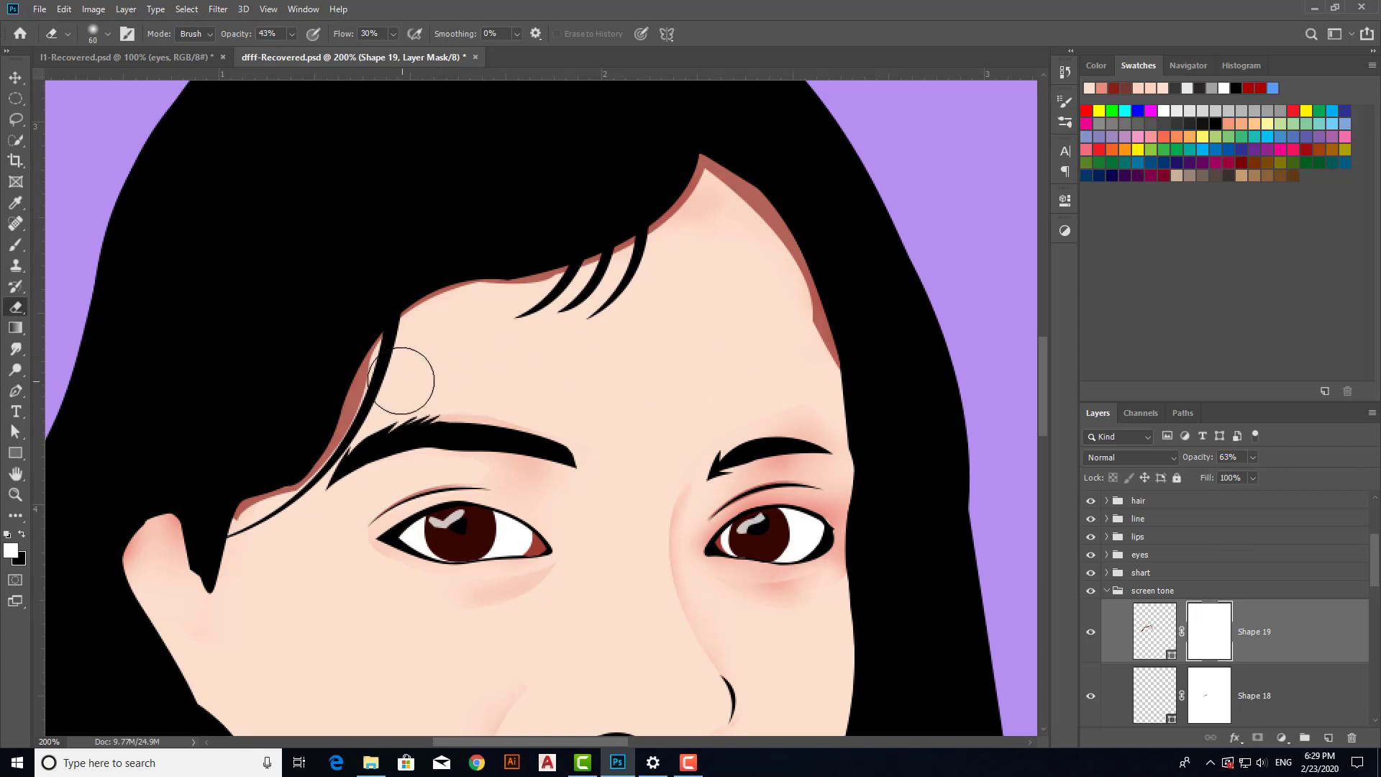
# Step: Fade Shape 19's mask along the hairline from the left temple over the forehead's peak to its right side, using the soft Eraser at size 60, 43% opacity
pyautogui.moveTo(401, 376)
pyautogui.mouseDown()
pyautogui.moveTo(394, 418)
pyautogui.moveTo(384, 374)
pyautogui.moveTo(321, 471)
pyautogui.moveTo(244, 509)
pyautogui.moveTo(238, 538)
pyautogui.moveTo(298, 491)
pyautogui.moveTo(269, 504)
pyautogui.moveTo(249, 547)
pyautogui.moveTo(293, 530)
pyautogui.mouseUp()
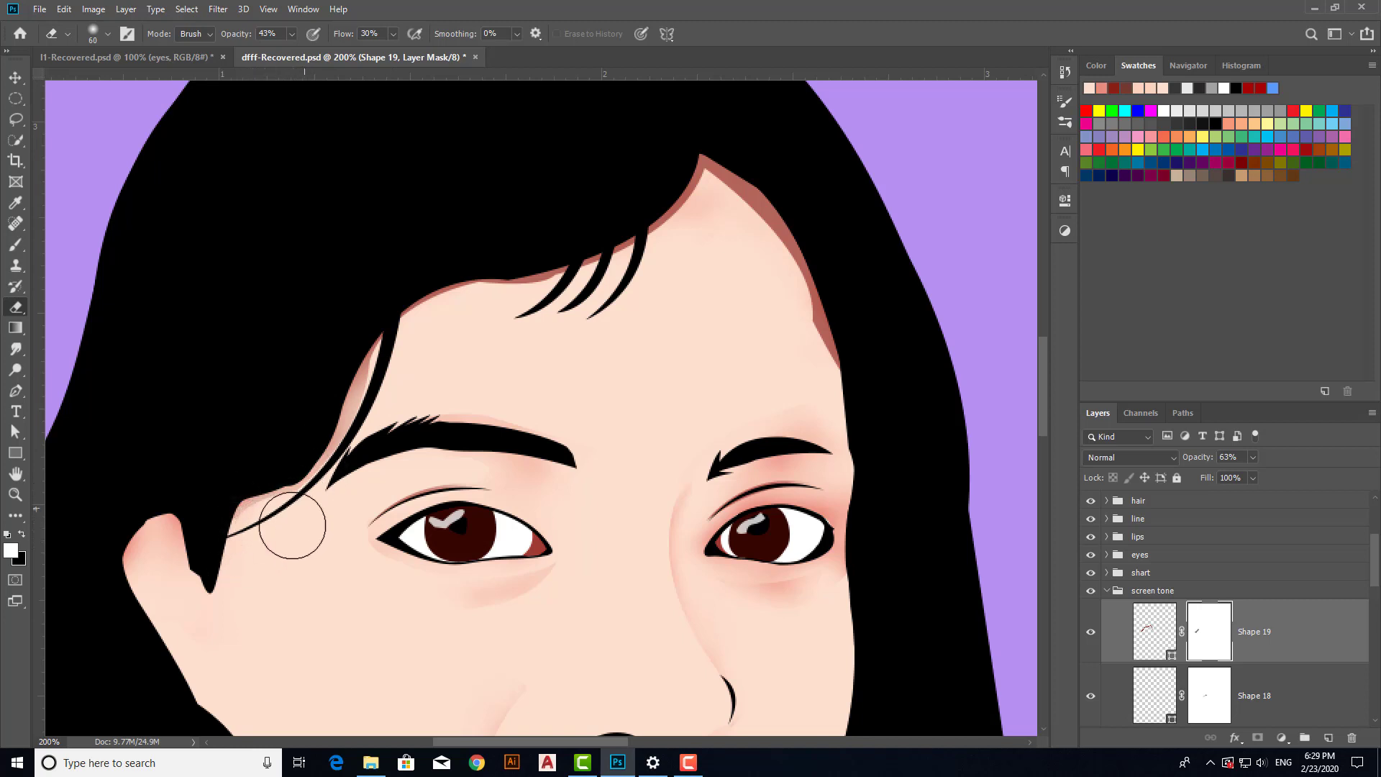
pyautogui.moveTo(403, 370)
pyautogui.mouseDown()
pyautogui.moveTo(401, 350)
pyautogui.moveTo(463, 293)
pyautogui.moveTo(440, 317)
pyautogui.moveTo(568, 259)
pyautogui.mouseUp()
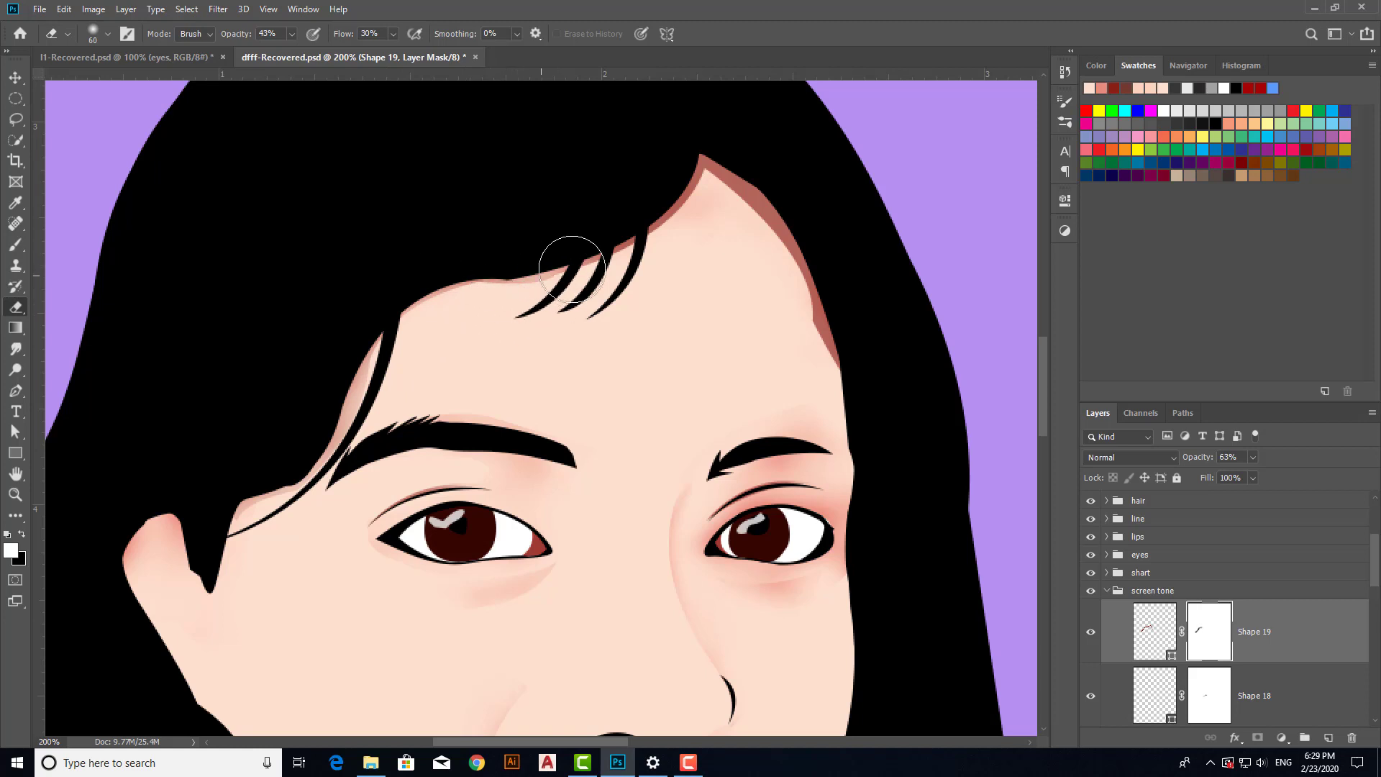
pyautogui.hotkey('ctrl', '+')
pyautogui.hotkey('ctrl', '+')
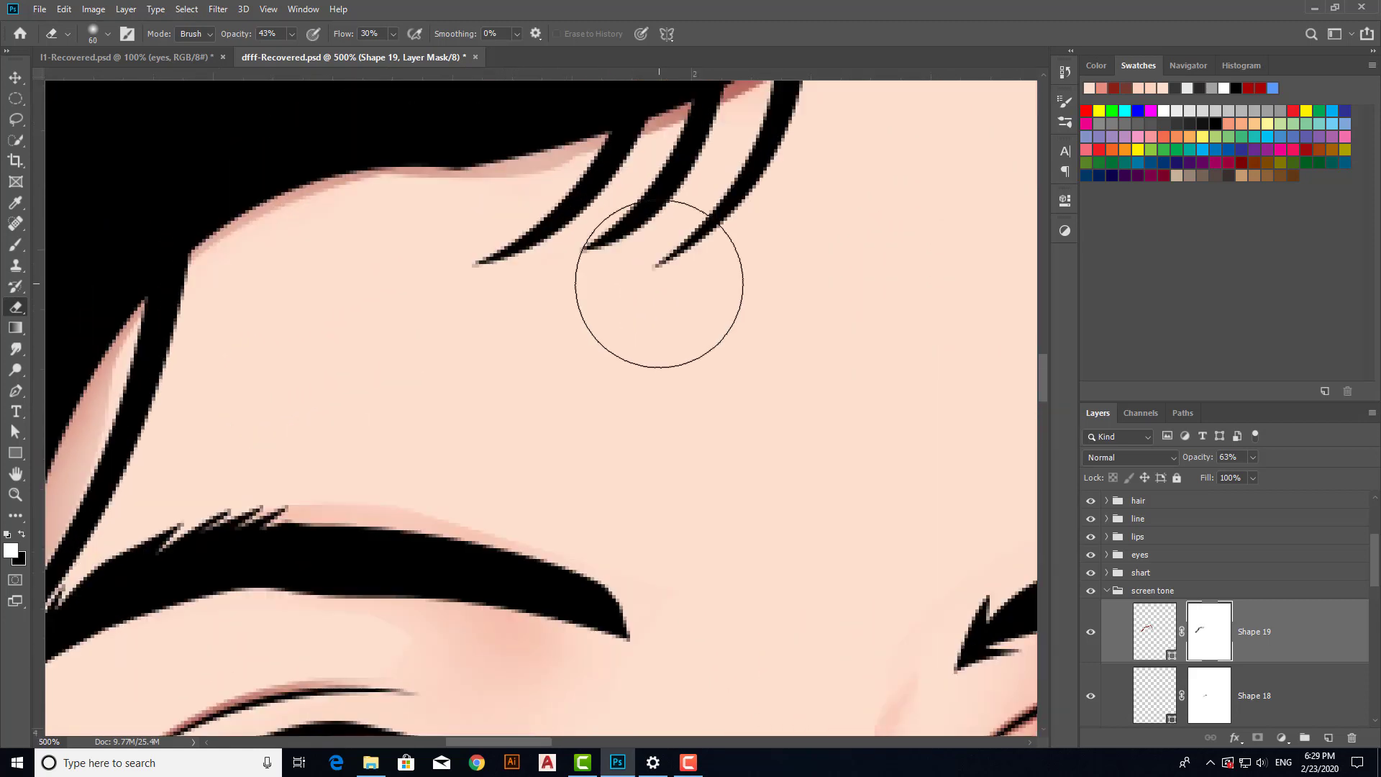
pyautogui.scroll(3, 792, 252)
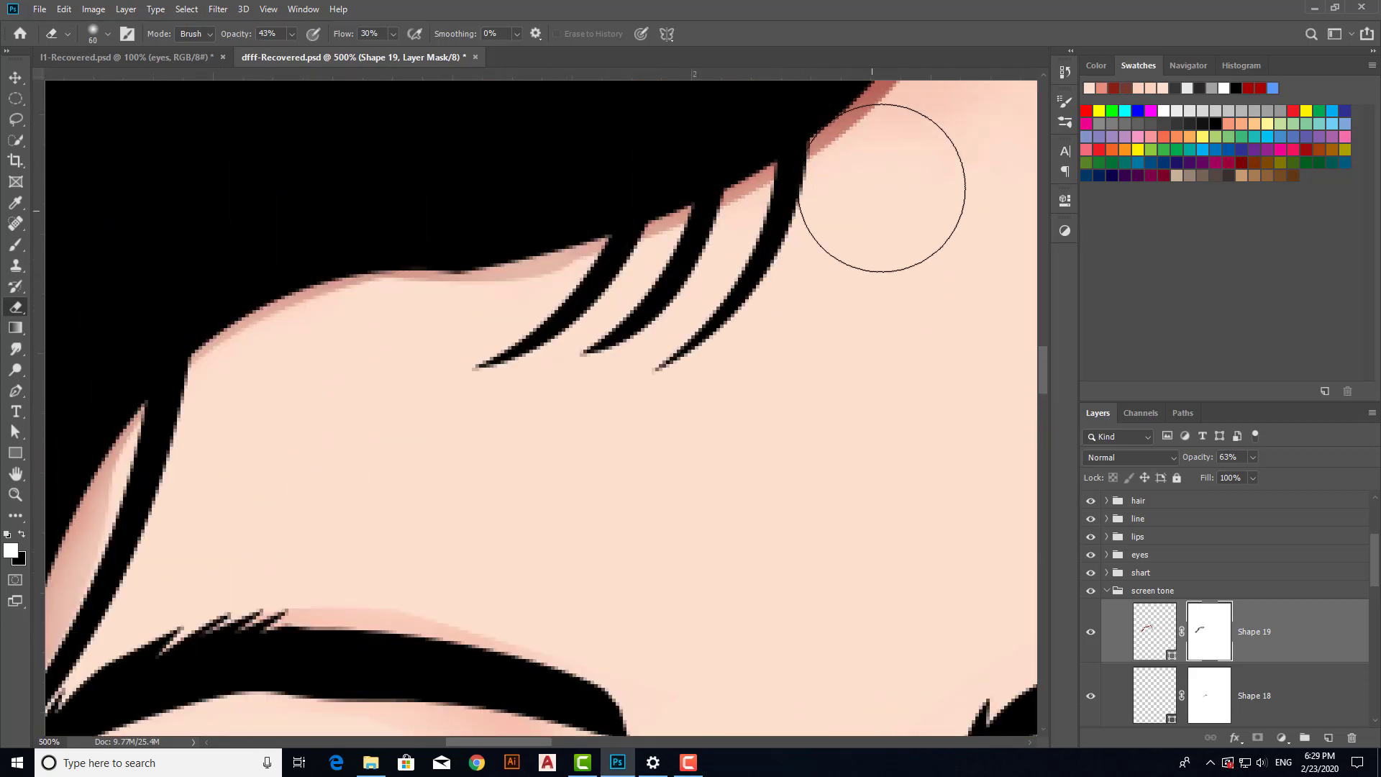
pyautogui.moveTo(890, 222)
pyautogui.mouseDown()
pyautogui.moveTo(238, 600)
pyautogui.moveTo(471, 445)
pyautogui.mouseUp()
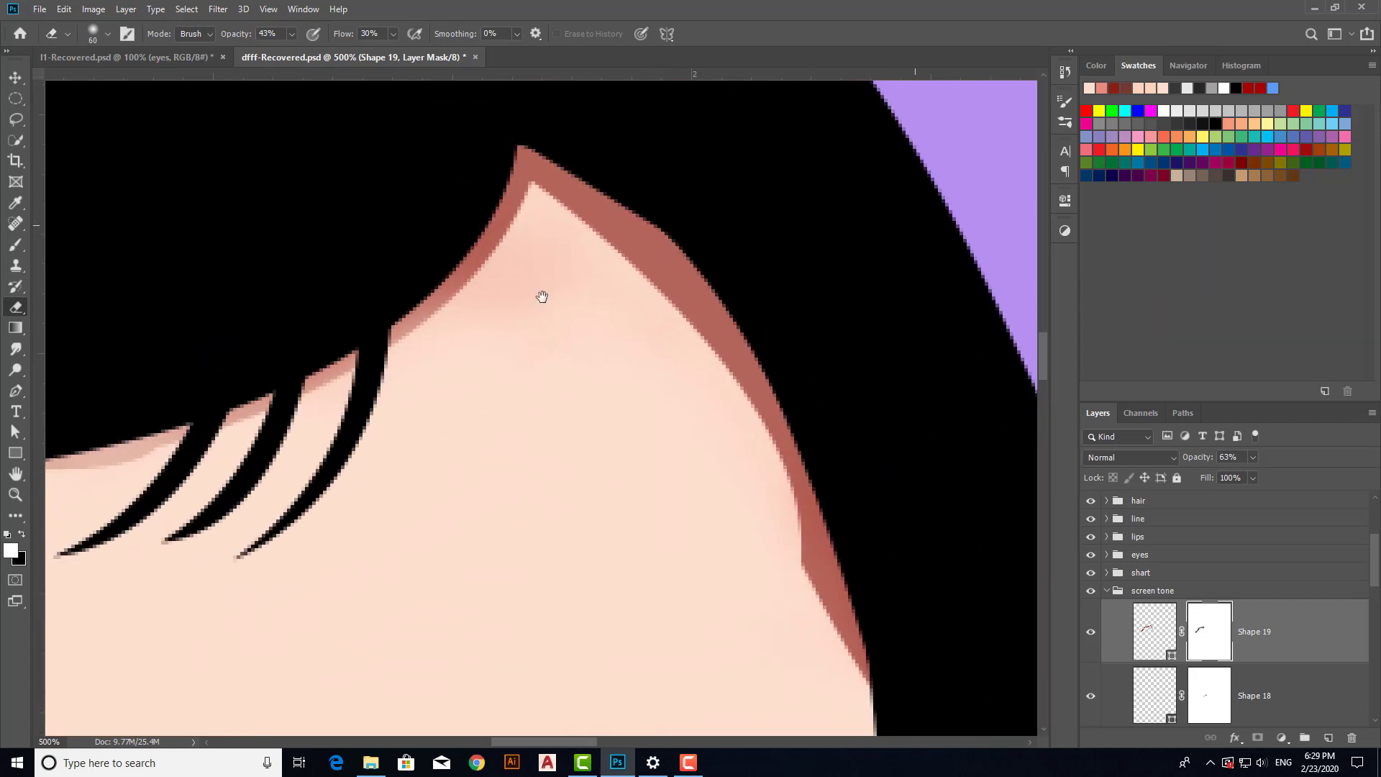
pyautogui.moveTo(560, 281)
pyautogui.mouseDown()
pyautogui.moveTo(725, 470)
pyautogui.moveTo(728, 572)
pyautogui.moveTo(748, 552)
pyautogui.moveTo(738, 585)
pyautogui.moveTo(726, 550)
pyautogui.moveTo(744, 521)
pyautogui.moveTo(717, 530)
pyautogui.moveTo(725, 416)
pyautogui.moveTo(686, 346)
pyautogui.moveTo(671, 199)
pyautogui.moveTo(772, 528)
pyautogui.moveTo(570, 179)
pyautogui.moveTo(483, 319)
pyautogui.moveTo(533, 177)
pyautogui.moveTo(425, 380)
pyautogui.moveTo(537, 225)
pyautogui.moveTo(693, 358)
pyautogui.mouseUp()
pyautogui.scroll(-2, 811, 441)
pyautogui.moveTo(809, 397)
pyautogui.mouseDown()
pyautogui.moveTo(851, 512)
pyautogui.moveTo(857, 599)
pyautogui.moveTo(846, 511)
pyautogui.moveTo(802, 417)
pyautogui.moveTo(832, 392)
pyautogui.moveTo(811, 474)
pyautogui.moveTo(820, 366)
pyautogui.moveTo(778, 363)
pyautogui.mouseUp()
pyautogui.scroll(2, 778, 364)
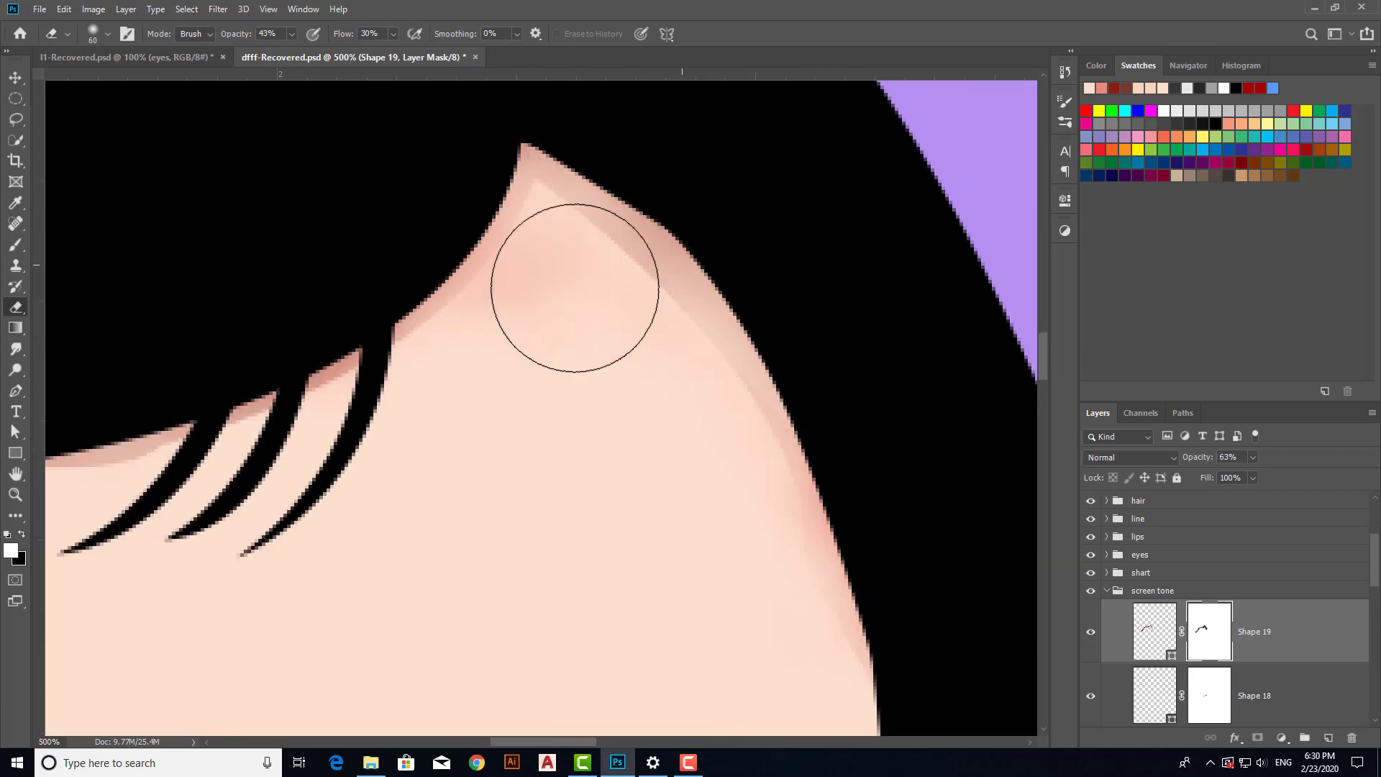
pyautogui.moveTo(576, 283)
pyautogui.mouseDown()
pyautogui.moveTo(665, 338)
pyautogui.moveTo(555, 200)
pyautogui.moveTo(602, 266)
pyautogui.moveTo(770, 403)
pyautogui.moveTo(761, 432)
pyautogui.moveTo(773, 432)
pyautogui.mouseUp()
# Step: Set the Eraser's opacity to 100% and raise Shape 19's layer opacity to 77%
pyautogui.press('0')
pyautogui.scroll(-2, 773, 432)
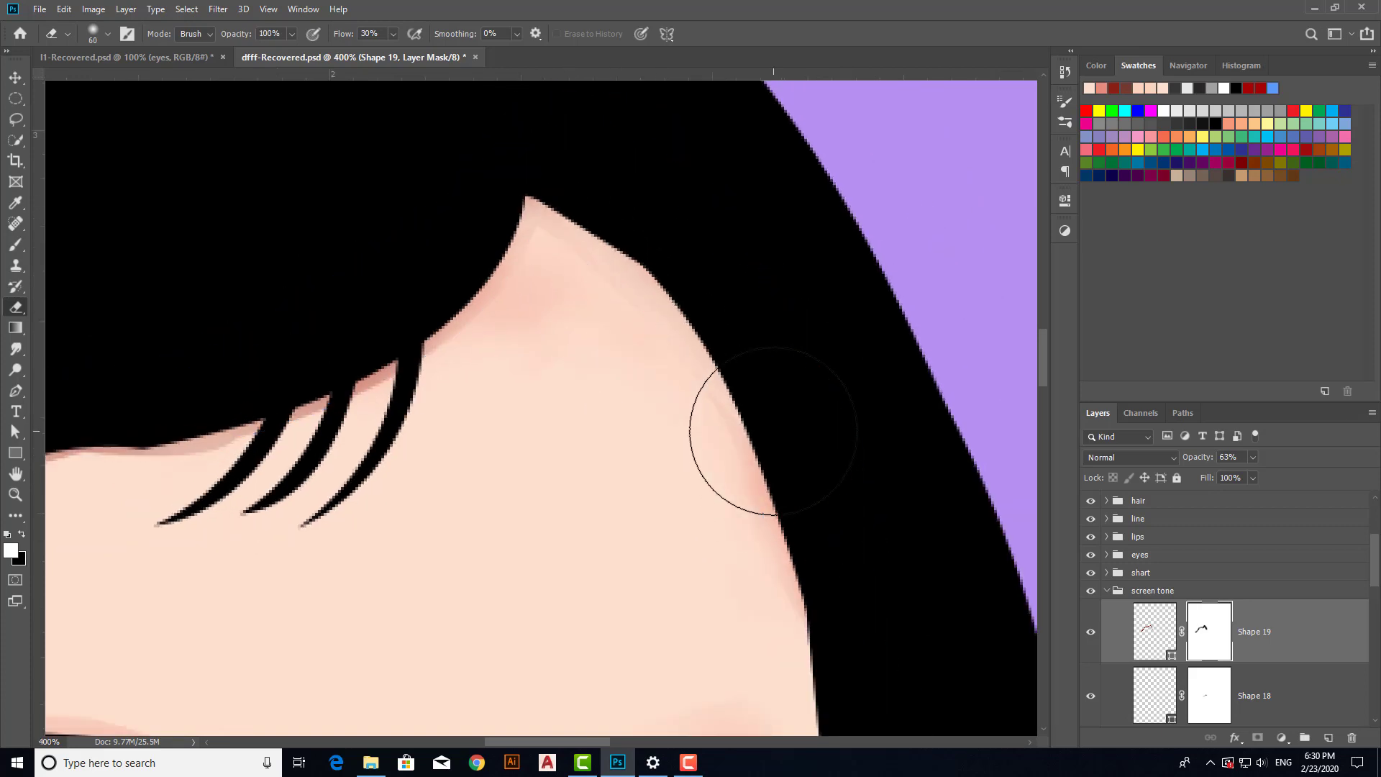
pyautogui.scroll(-3, 795, 309)
pyautogui.scroll(-2, 769, 311)
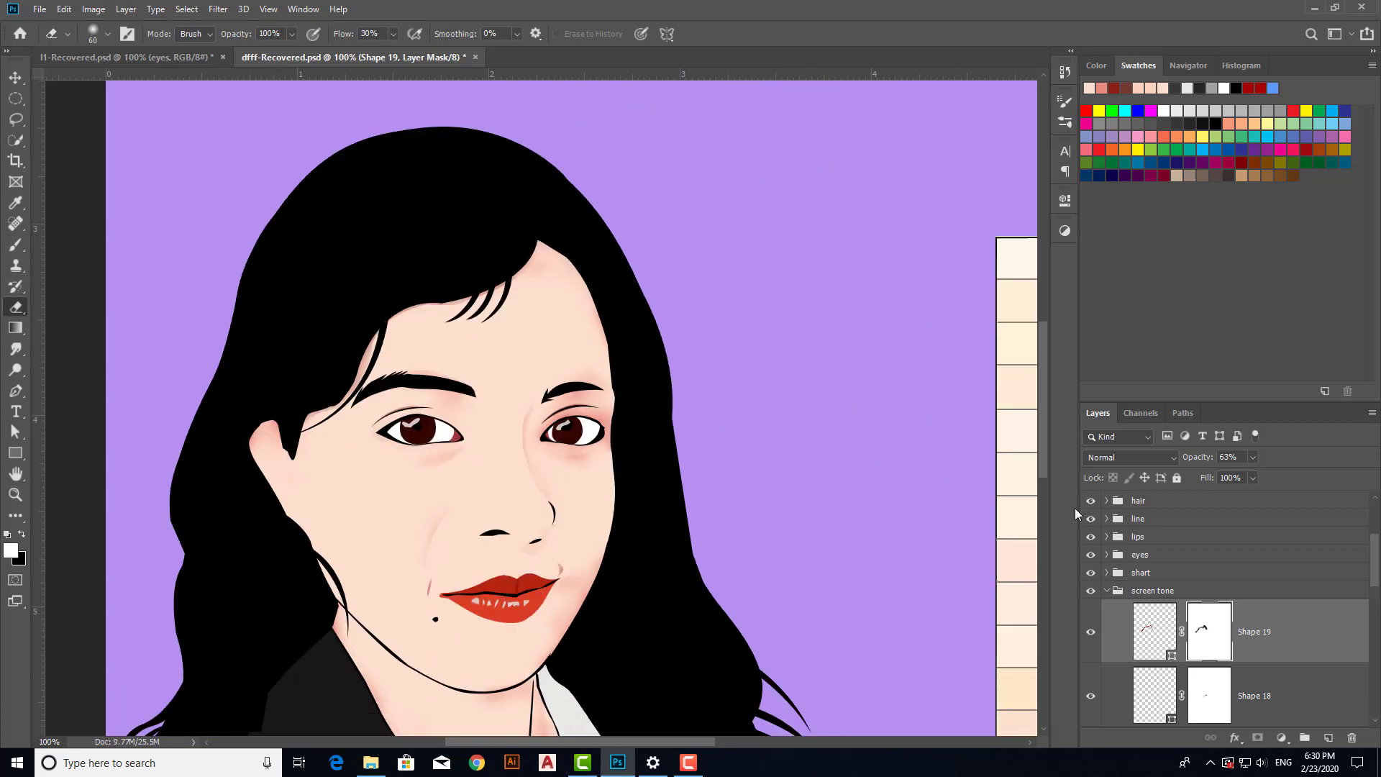
pyautogui.moveTo(1198, 459); pyautogui.dragTo(1206, 462)
pyautogui.scroll(-3, 503, 489)
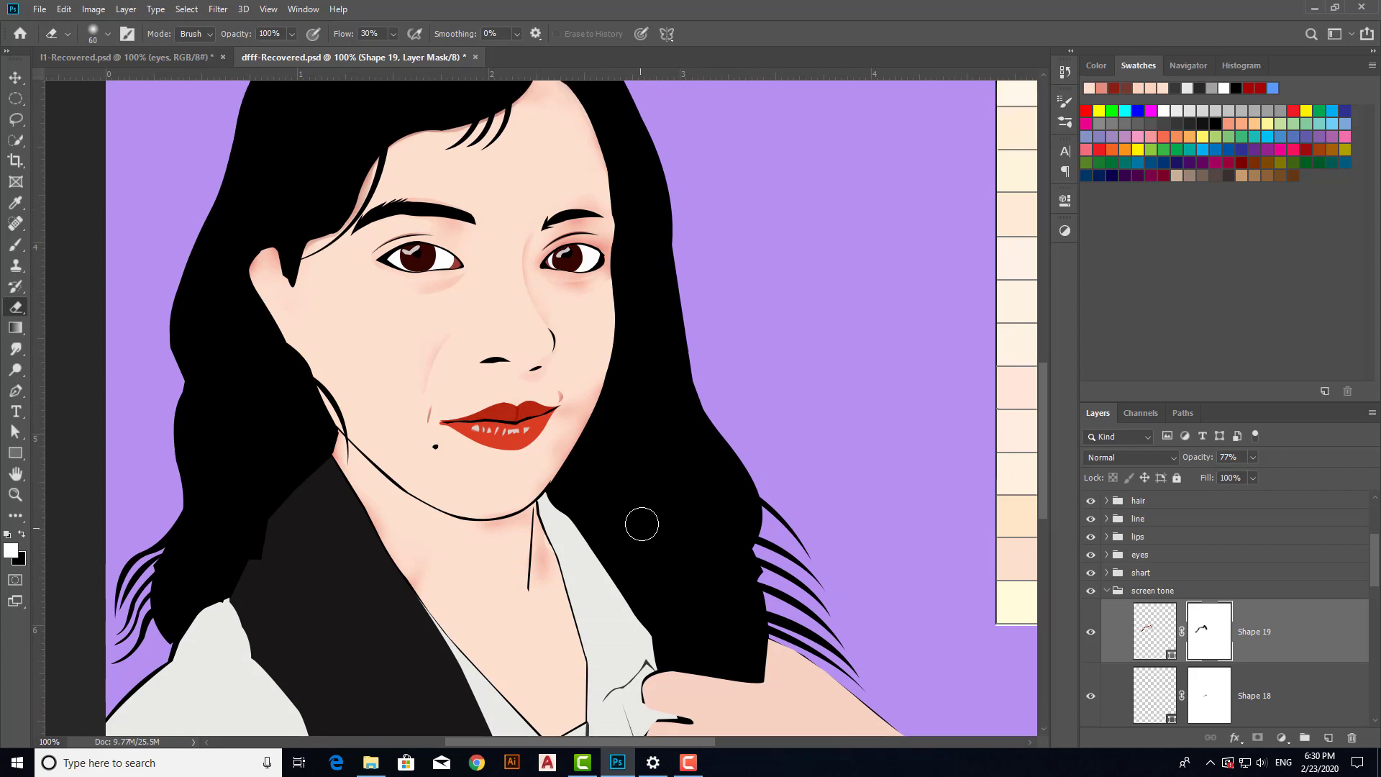
pyautogui.scroll(1, 641, 524)
# Step: Toggle the reference photo in Layer 0 copy on and off to compare it with the portrait, leaving the photo visible
pyautogui.scroll(4, 1232, 548)
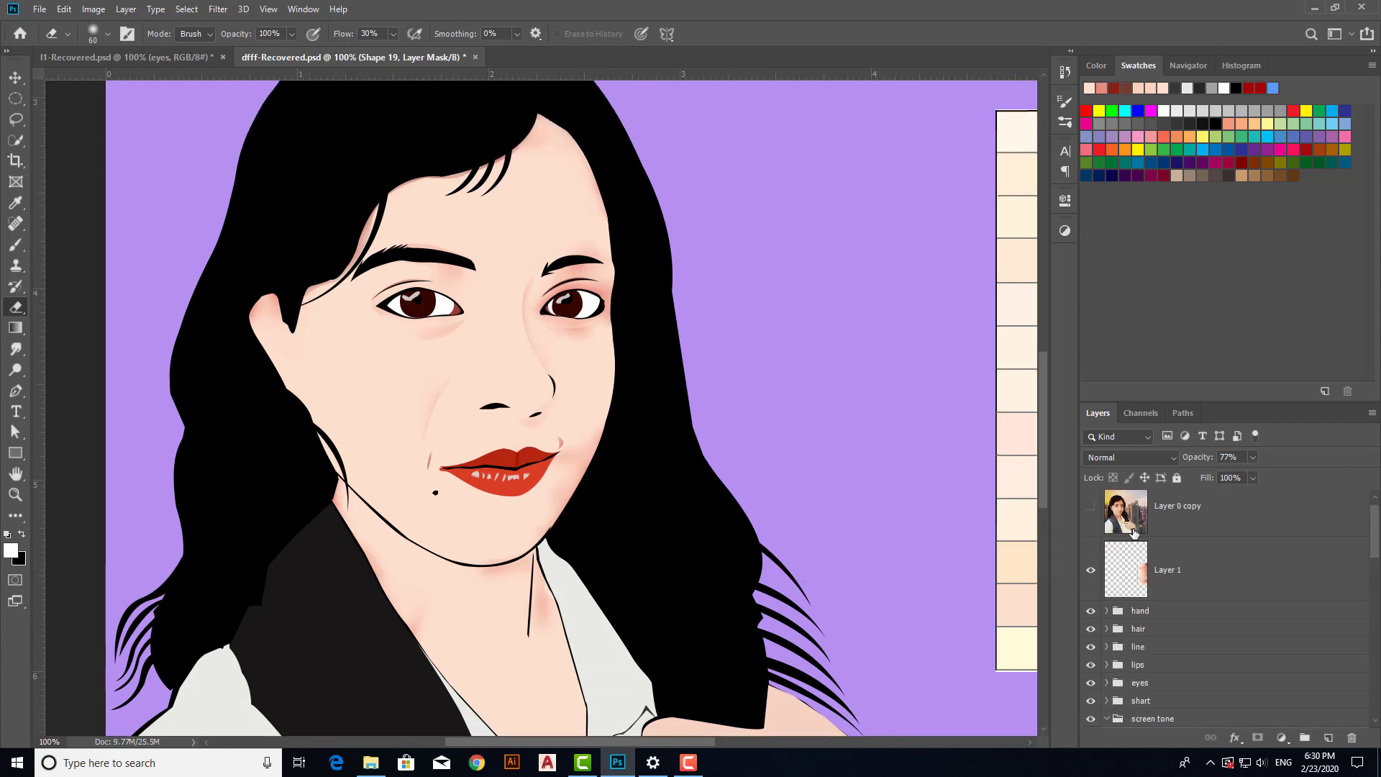
pyautogui.click(1091, 523)
pyautogui.click(1091, 523)
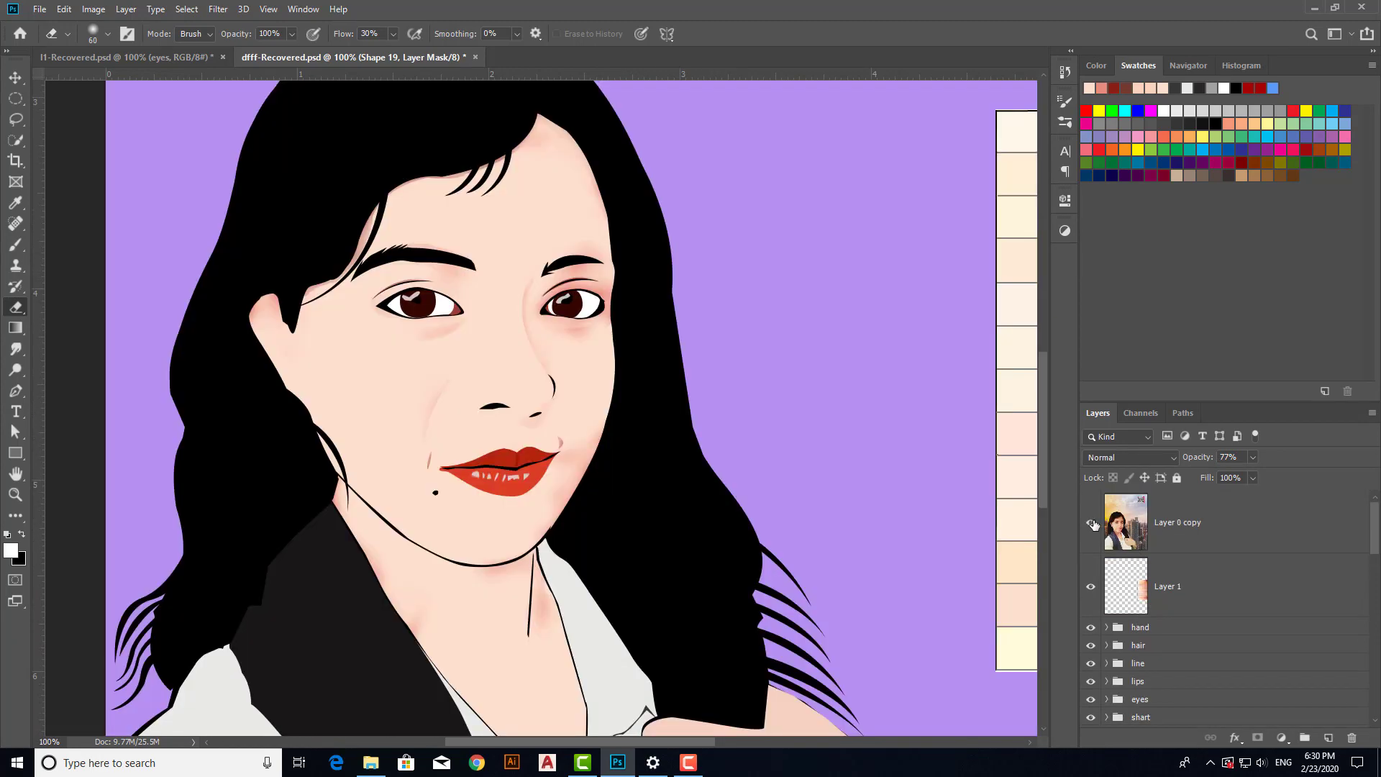
pyautogui.click(1091, 523)
pyautogui.click(1091, 523)
pyautogui.click(1091, 523)
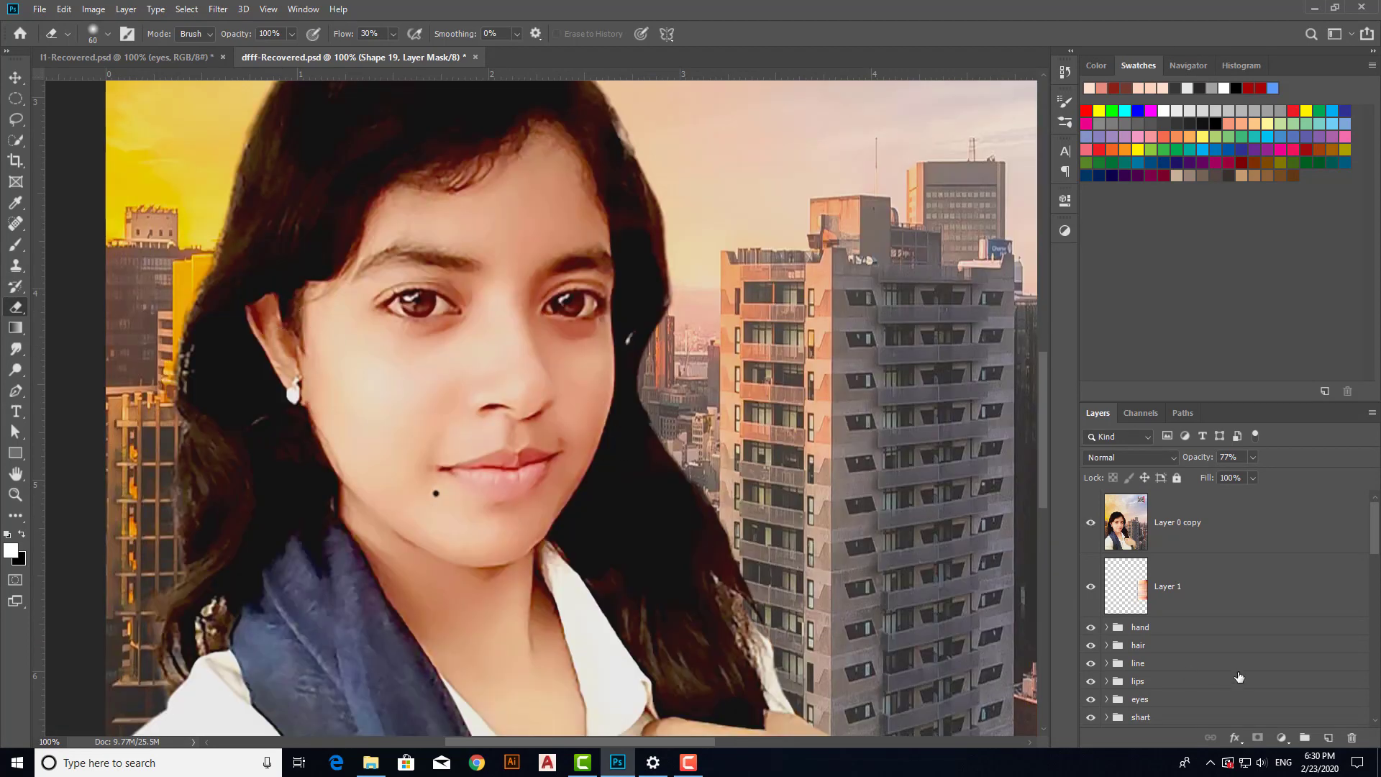
# Step: Add a layer above Shape 19 and draw Pen shapes over the ear's inner hollow and upper outer rim in Combine Shapes mode, about 62 by 71 px overall
pyautogui.scroll(-5, 1163, 627)
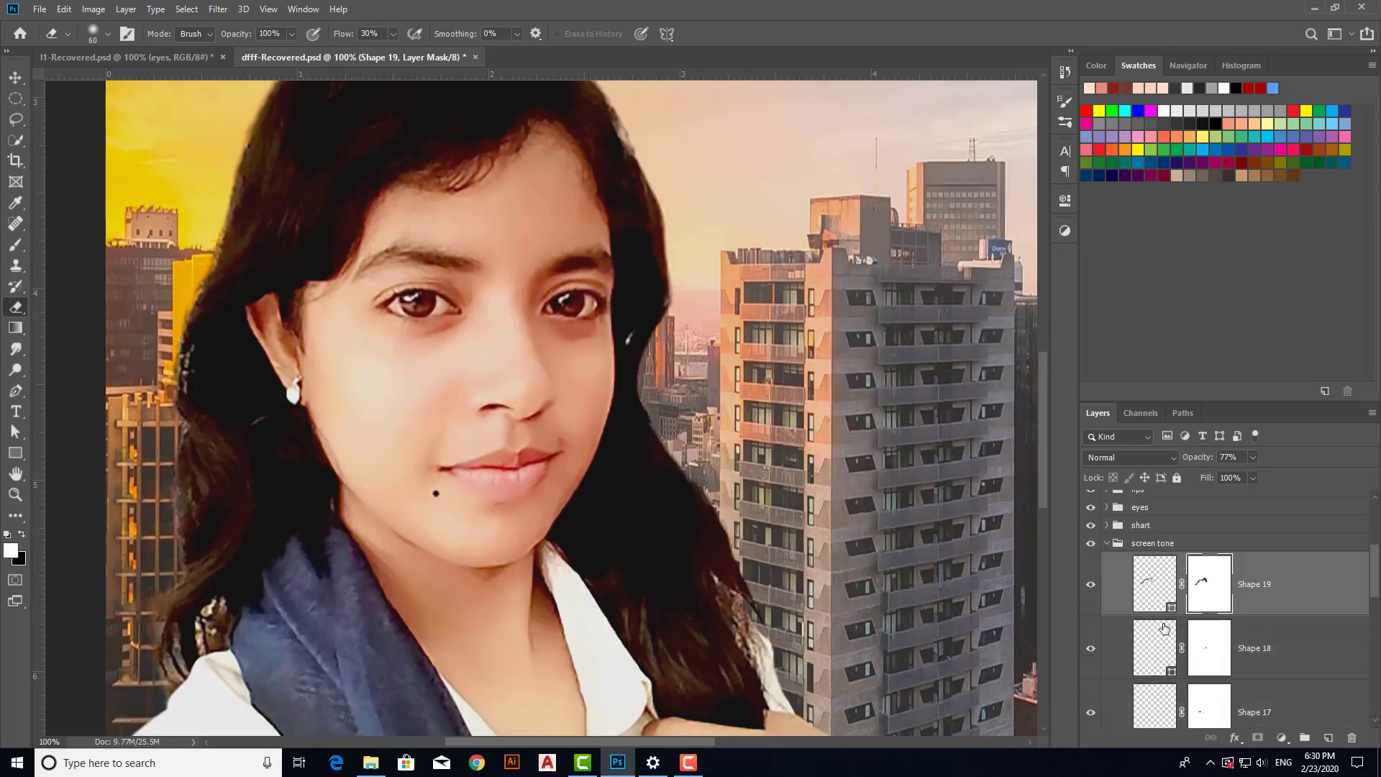
pyautogui.click(1123, 522)
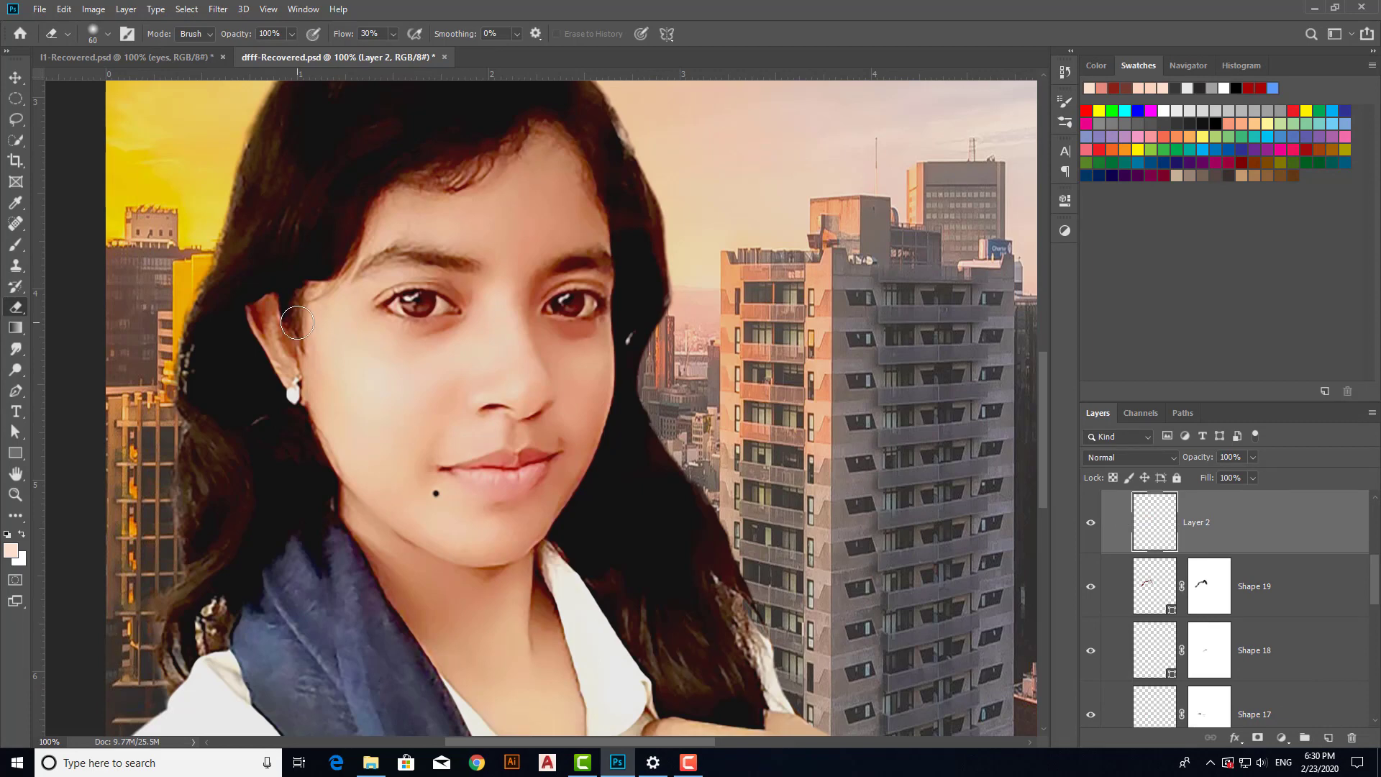
pyautogui.hotkey('ctrl', '+')
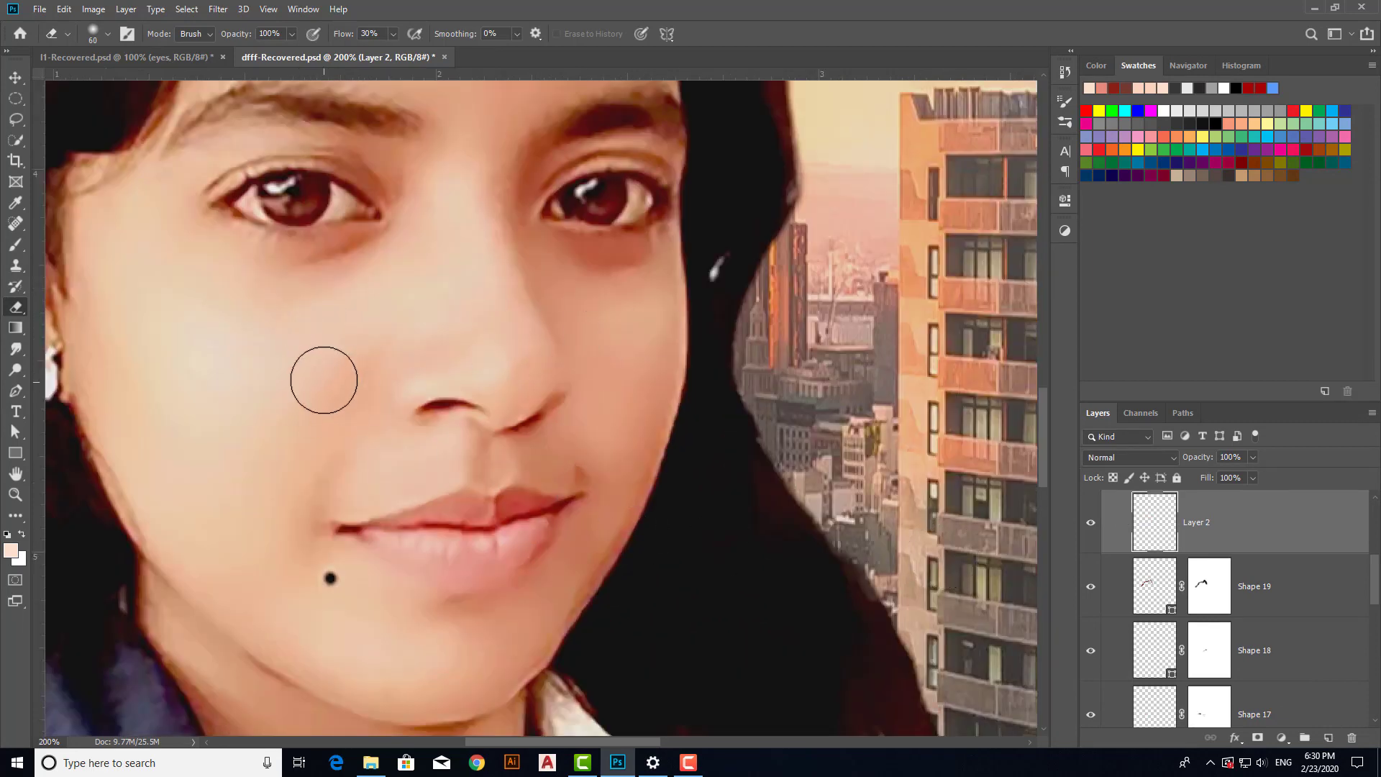
pyautogui.moveTo(290, 367); pyautogui.dragTo(645, 422)
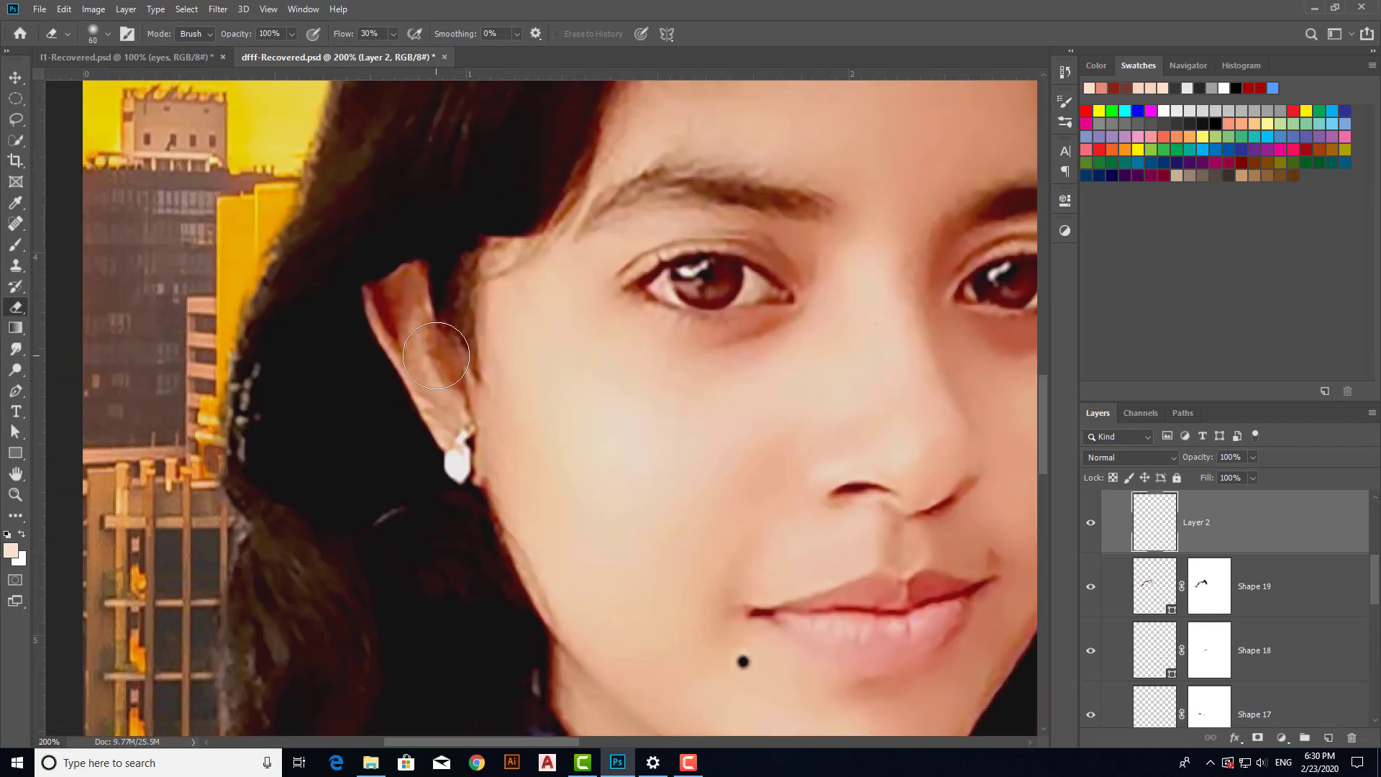
pyautogui.press('p')
pyautogui.click(437, 328)
pyautogui.moveTo(448, 384); pyautogui.dragTo(476, 412)
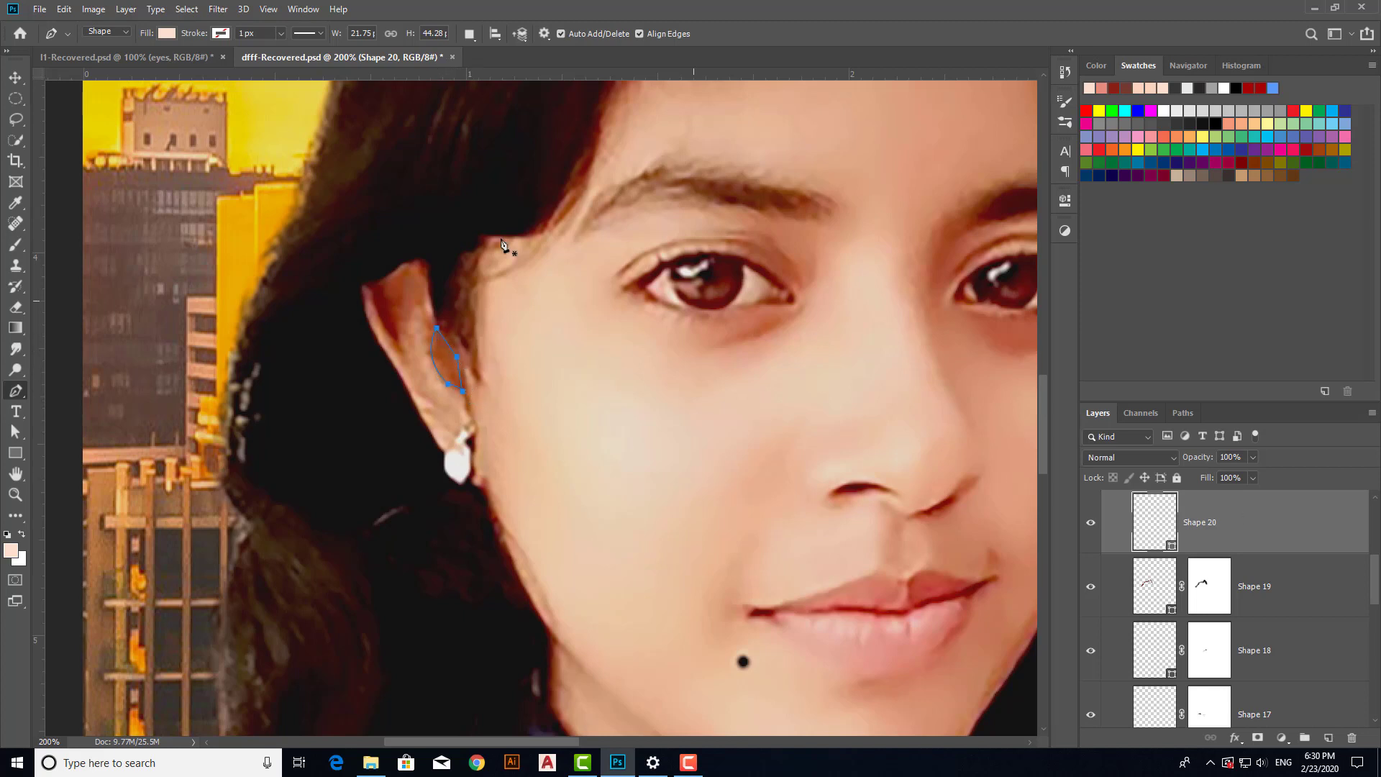
pyautogui.click(468, 34)
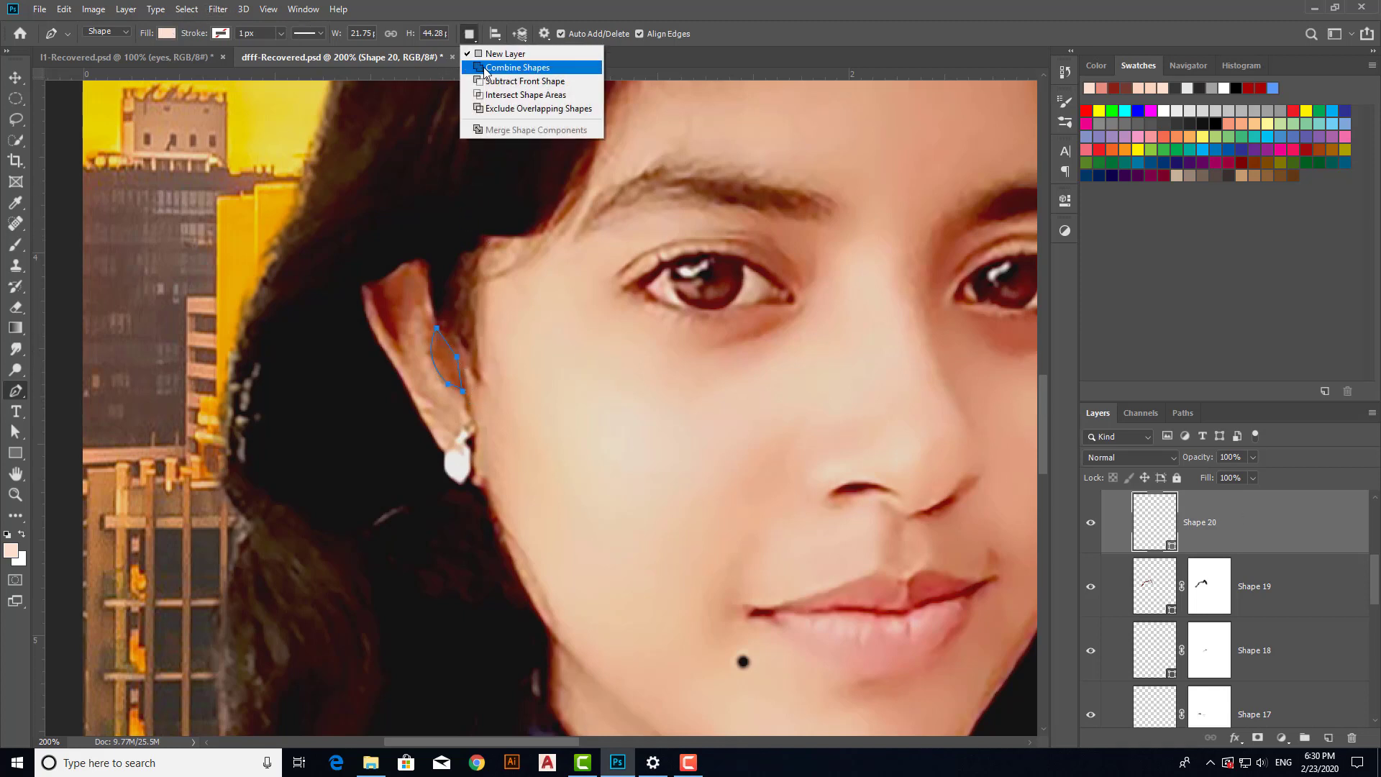
pyautogui.click(504, 63)
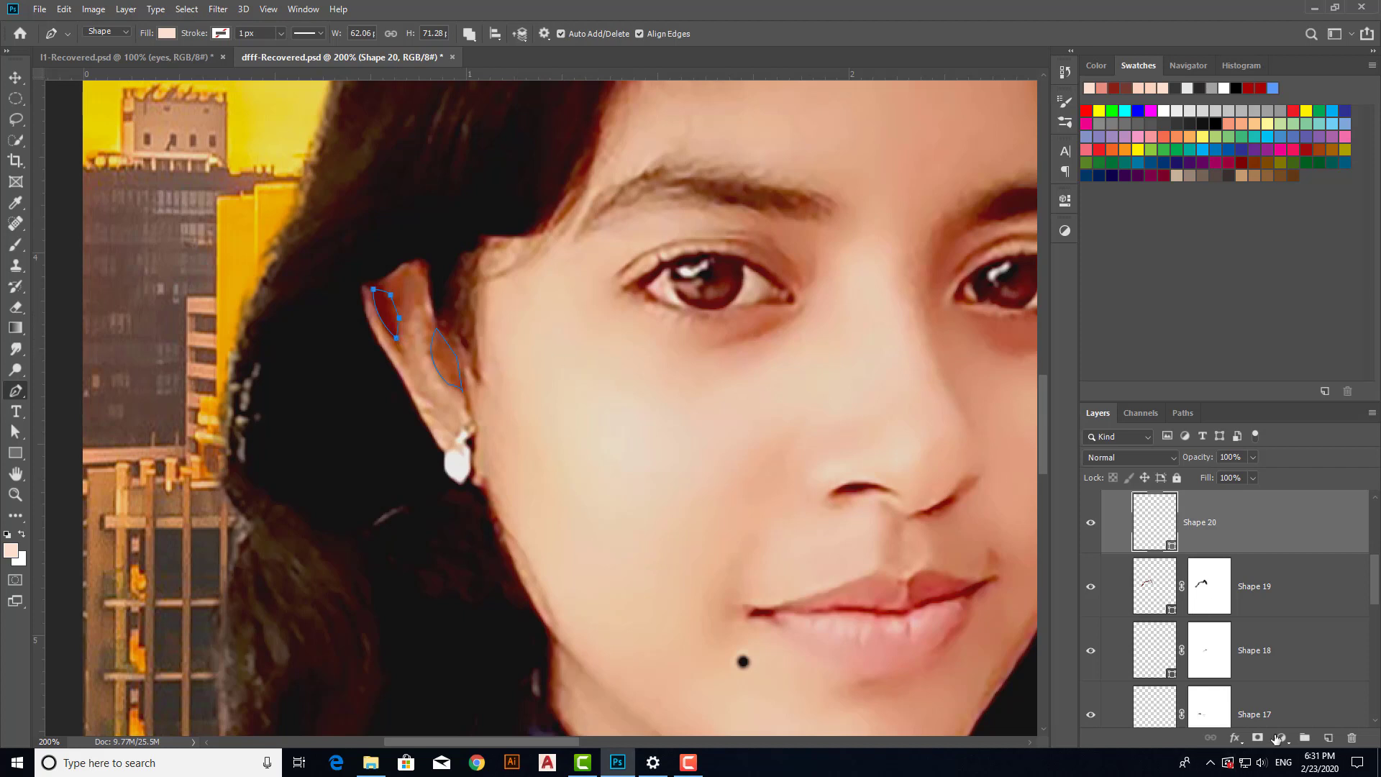
# Step: Hide the reference photo in Layer 0 copy and recolour the ear shapes on Shape 20 dark red 8a2117
pyautogui.scroll(3, 1137, 529)
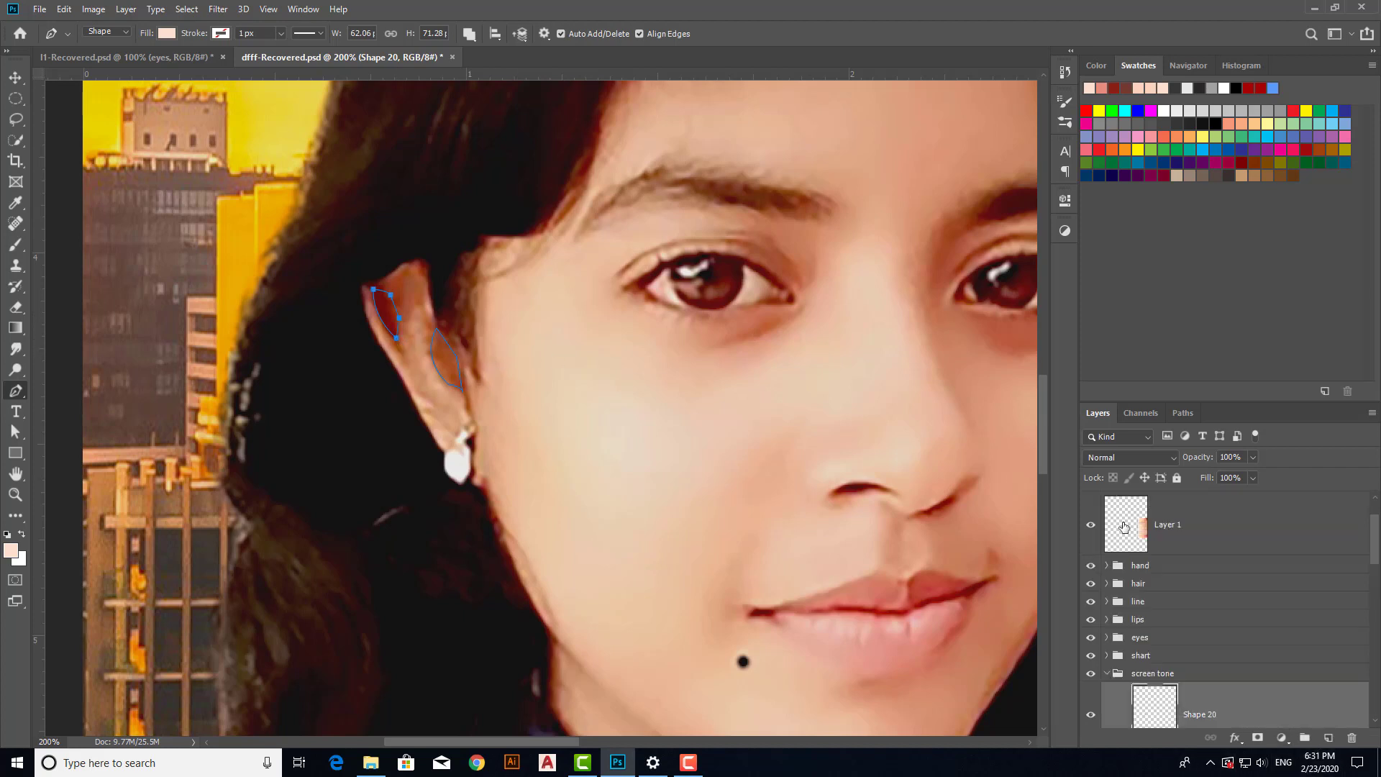
pyautogui.scroll(1, 1093, 531)
pyautogui.click(1091, 529)
pyautogui.scroll(-3, 1153, 611)
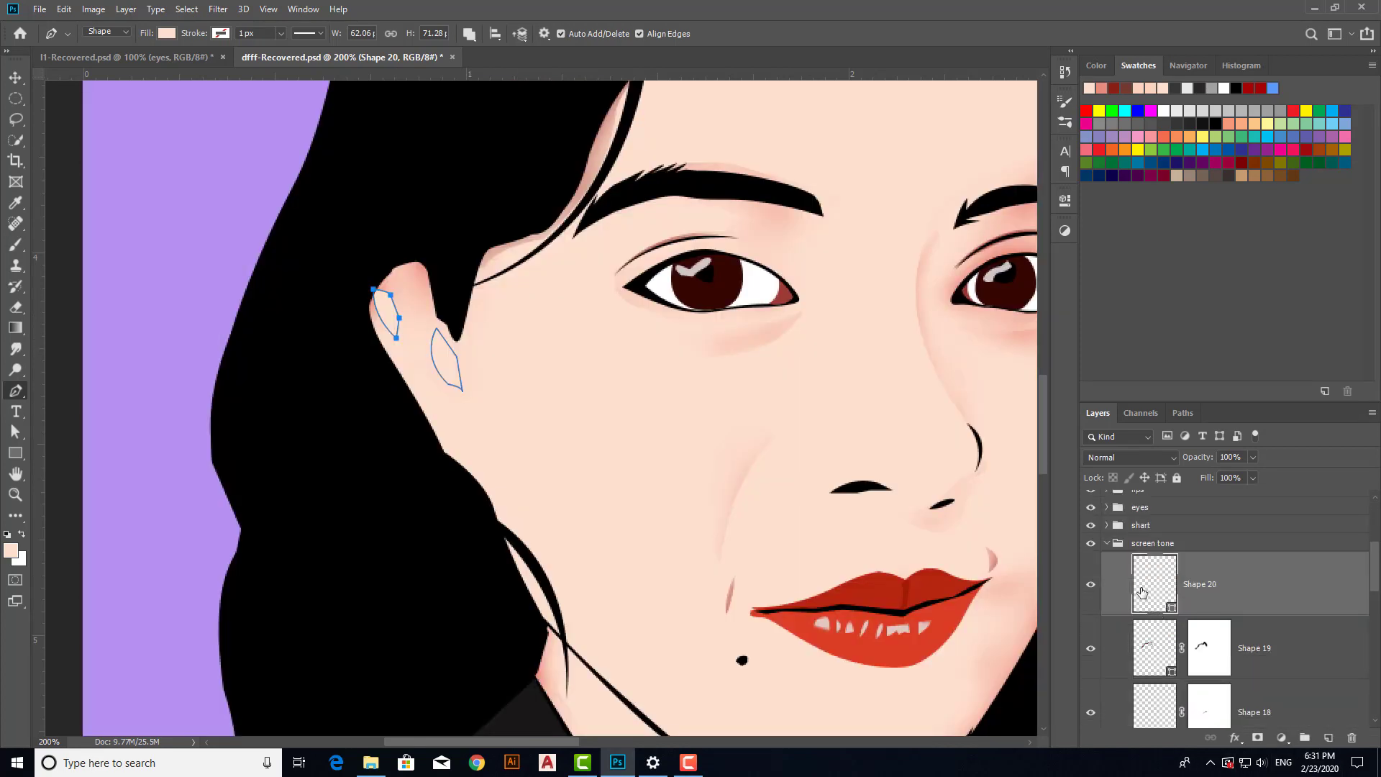
pyautogui.doubleClick(1156, 589)
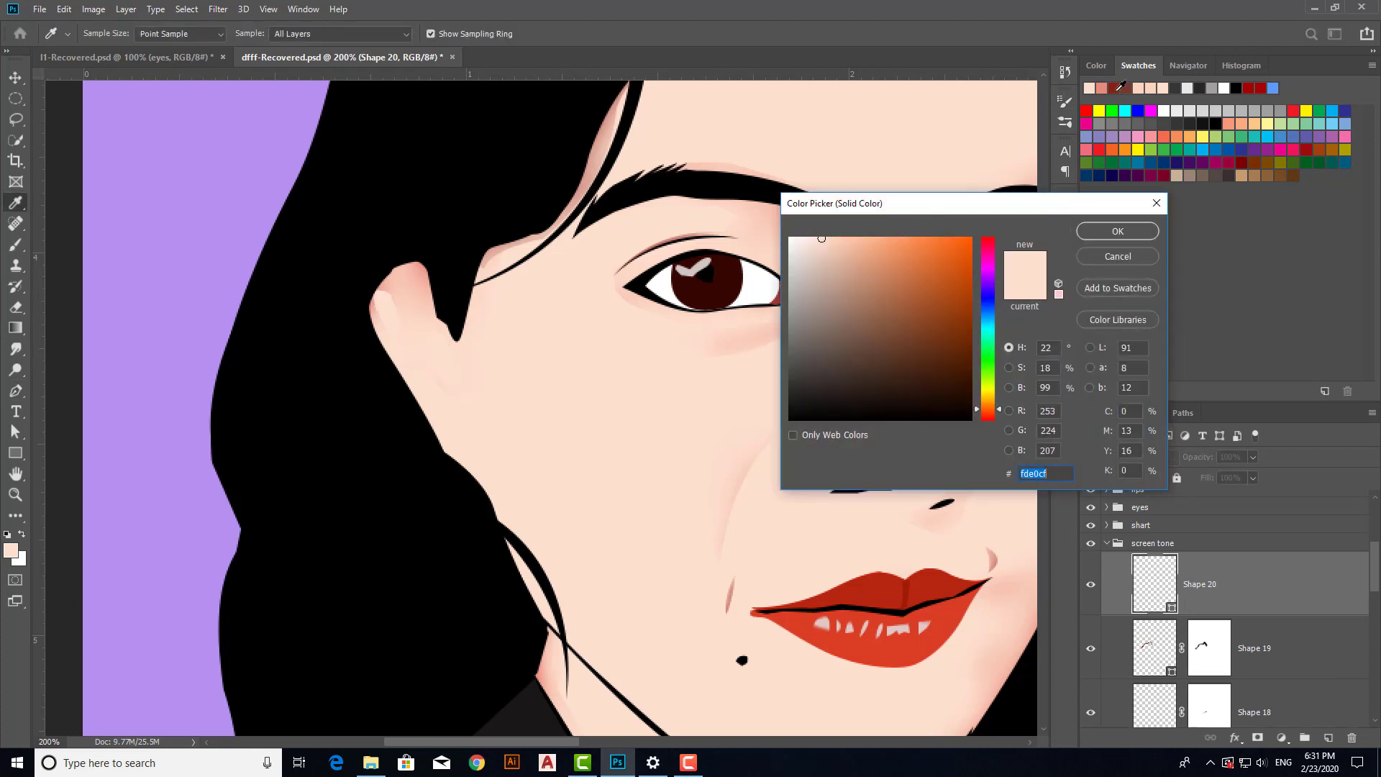
pyautogui.click(1114, 89)
pyautogui.click(1118, 86)
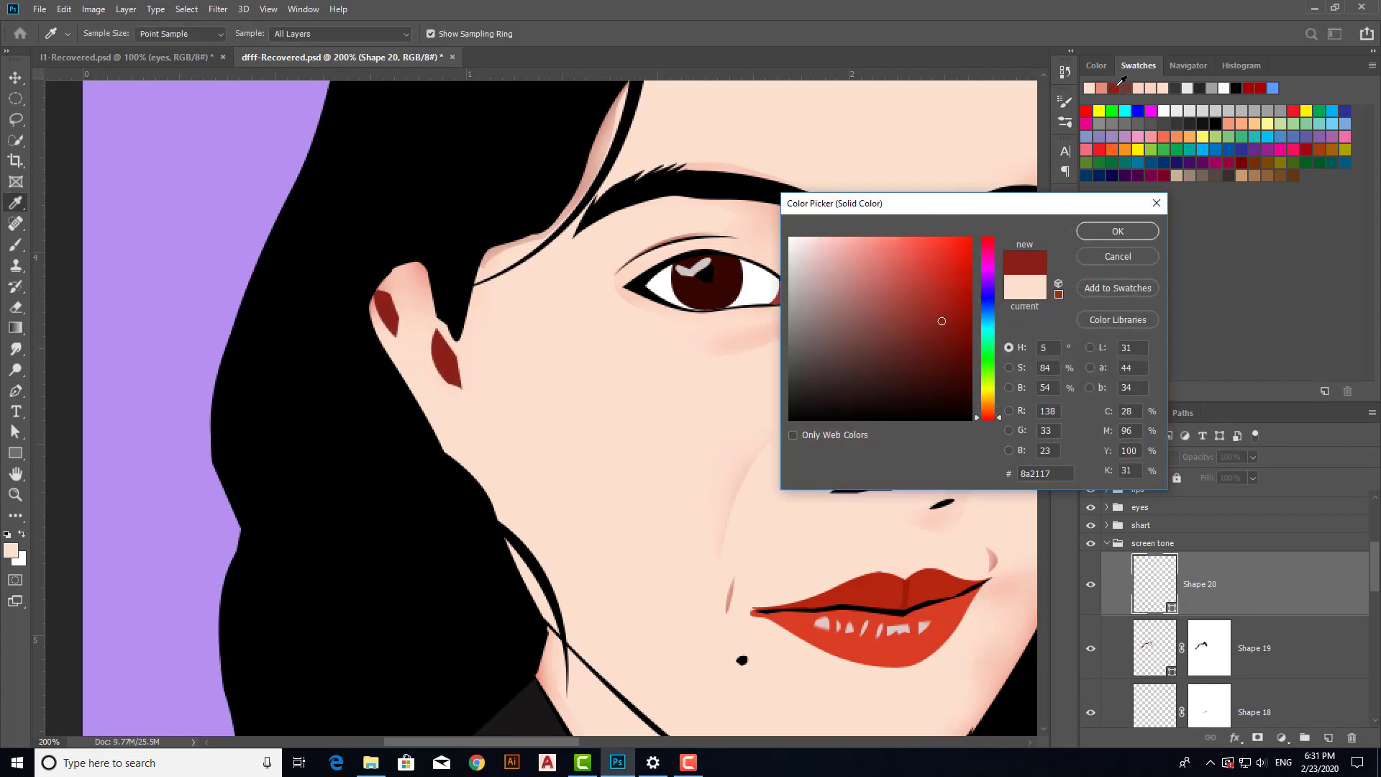
pyautogui.click(1108, 230)
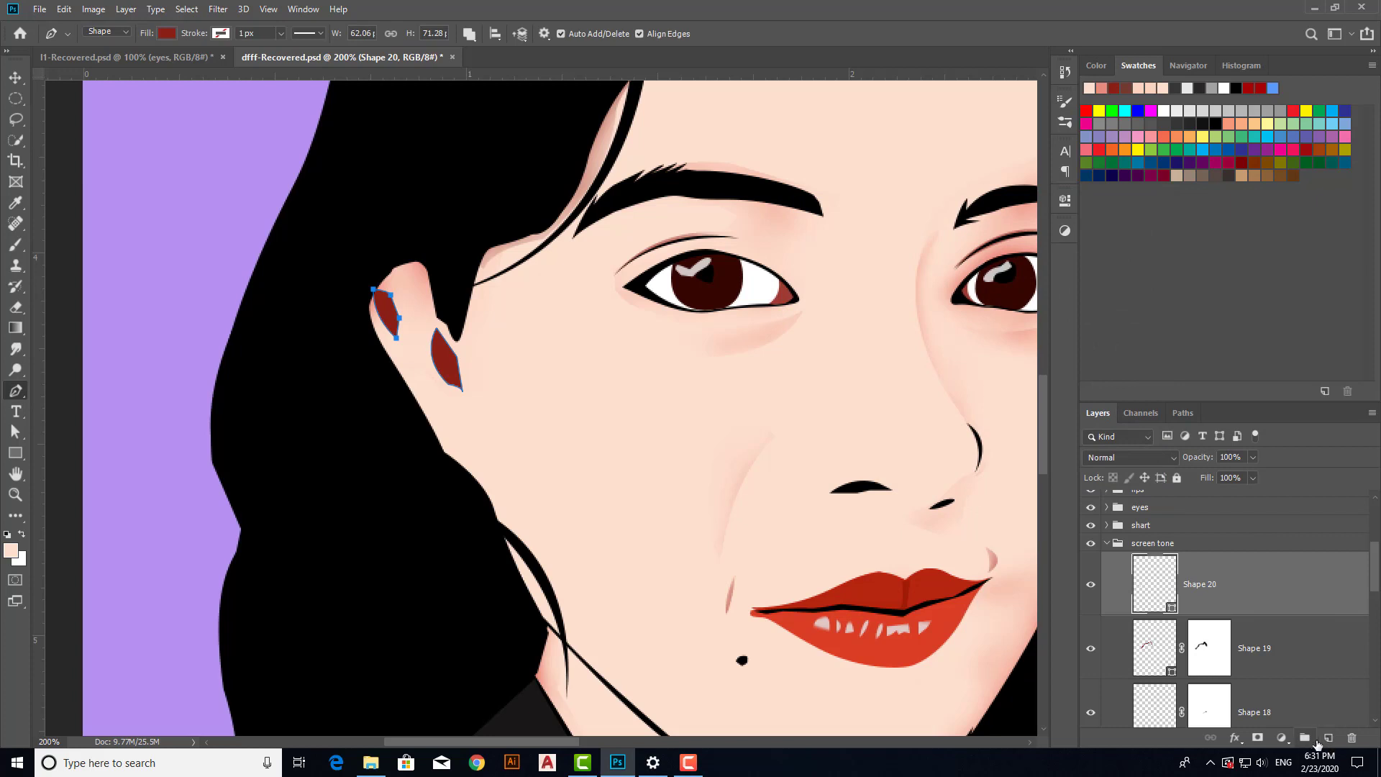
# Step: Add a mask to Shape 20 and fade the edges of both ear shadow shapes with the Eraser at size 20
pyautogui.click(1257, 738)
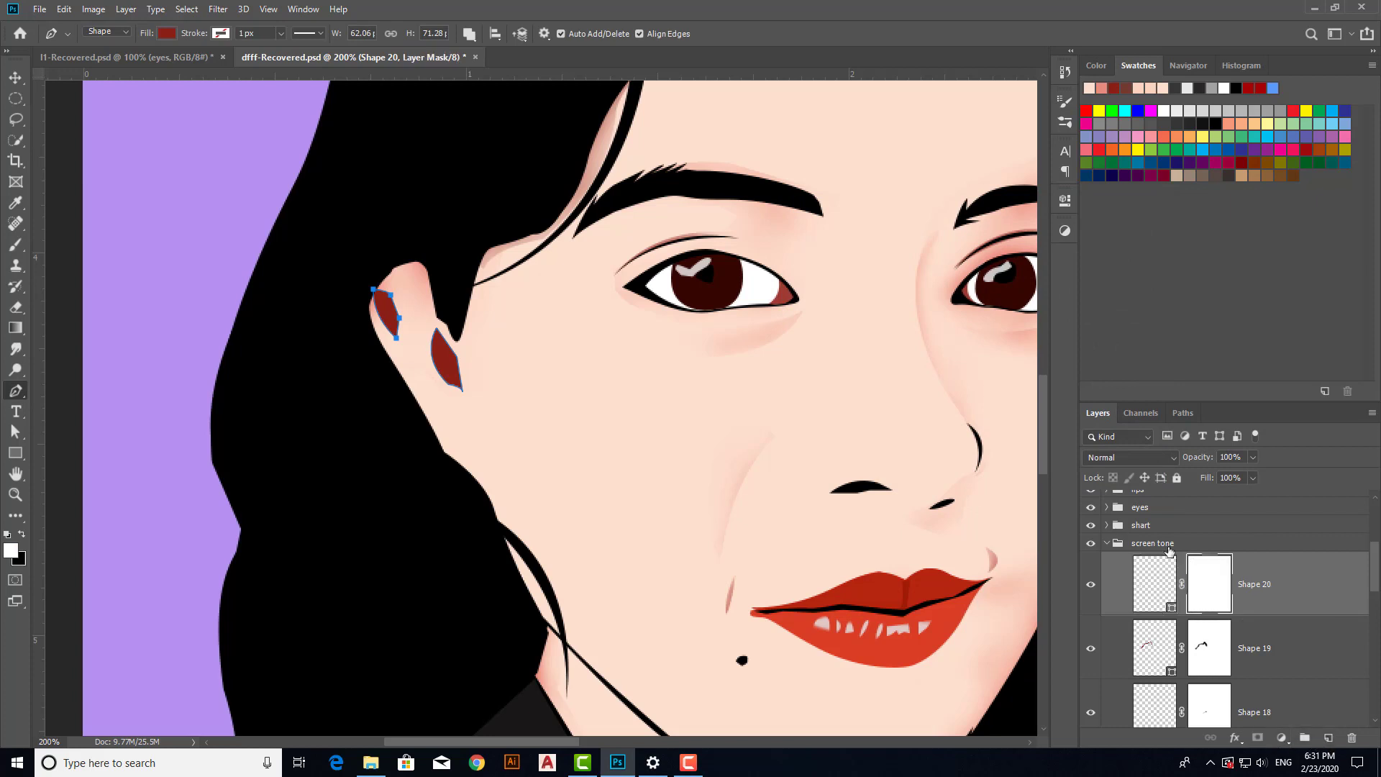
pyautogui.click(16, 307)
pyautogui.moveTo(399, 309); pyautogui.dragTo(413, 292)
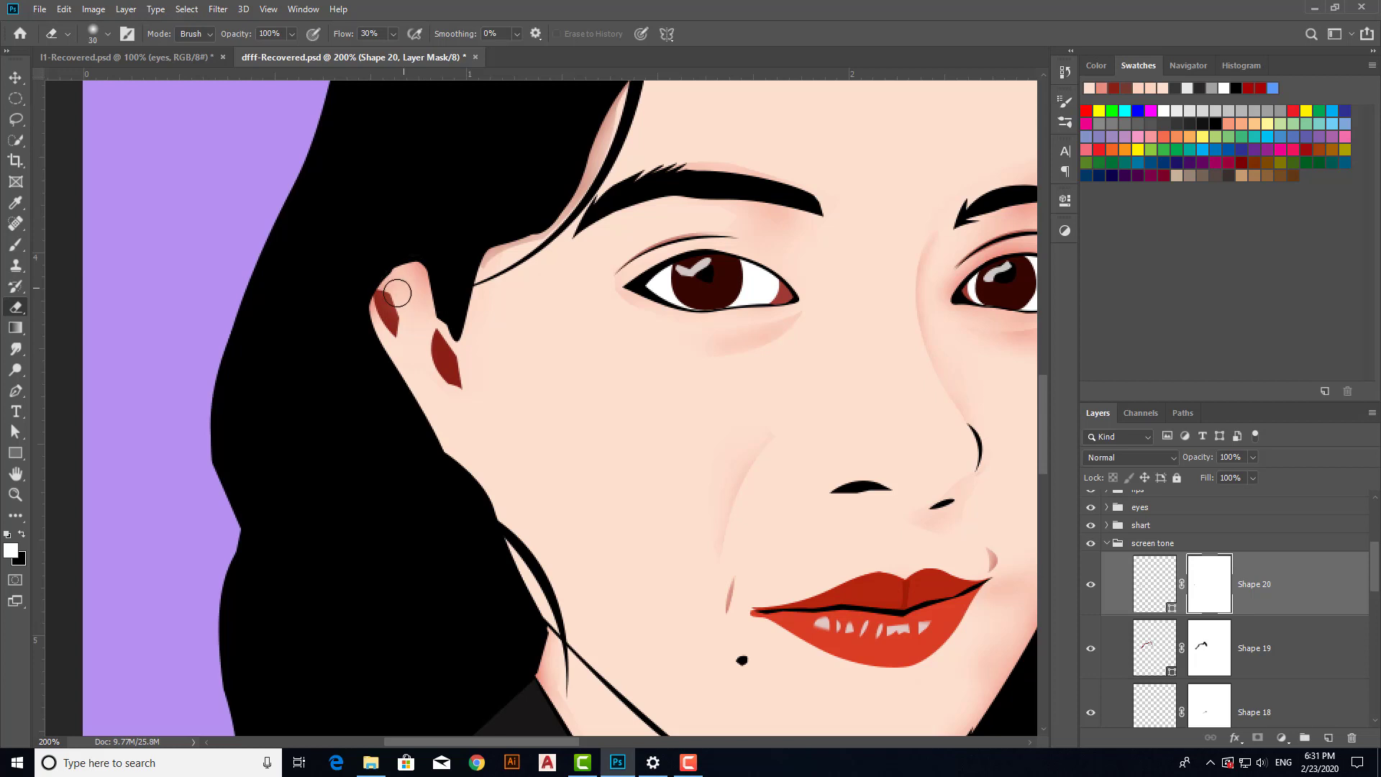
pyautogui.press('[')
pyautogui.press('[')
pyautogui.press('[')
pyautogui.press('[')
pyautogui.press('[')
pyautogui.press('[')
pyautogui.press('[')
pyautogui.moveTo(400, 298)
pyautogui.mouseDown()
pyautogui.moveTo(399, 338)
pyautogui.moveTo(370, 296)
pyautogui.moveTo(398, 284)
pyautogui.moveTo(366, 296)
pyautogui.moveTo(389, 352)
pyautogui.moveTo(440, 334)
pyautogui.moveTo(427, 356)
pyautogui.moveTo(440, 326)
pyautogui.moveTo(435, 342)
pyautogui.moveTo(455, 351)
pyautogui.moveTo(455, 326)
pyautogui.moveTo(470, 400)
pyautogui.moveTo(430, 360)
pyautogui.moveTo(425, 354)
pyautogui.mouseUp()
pyautogui.scroll(-2, 425, 354)
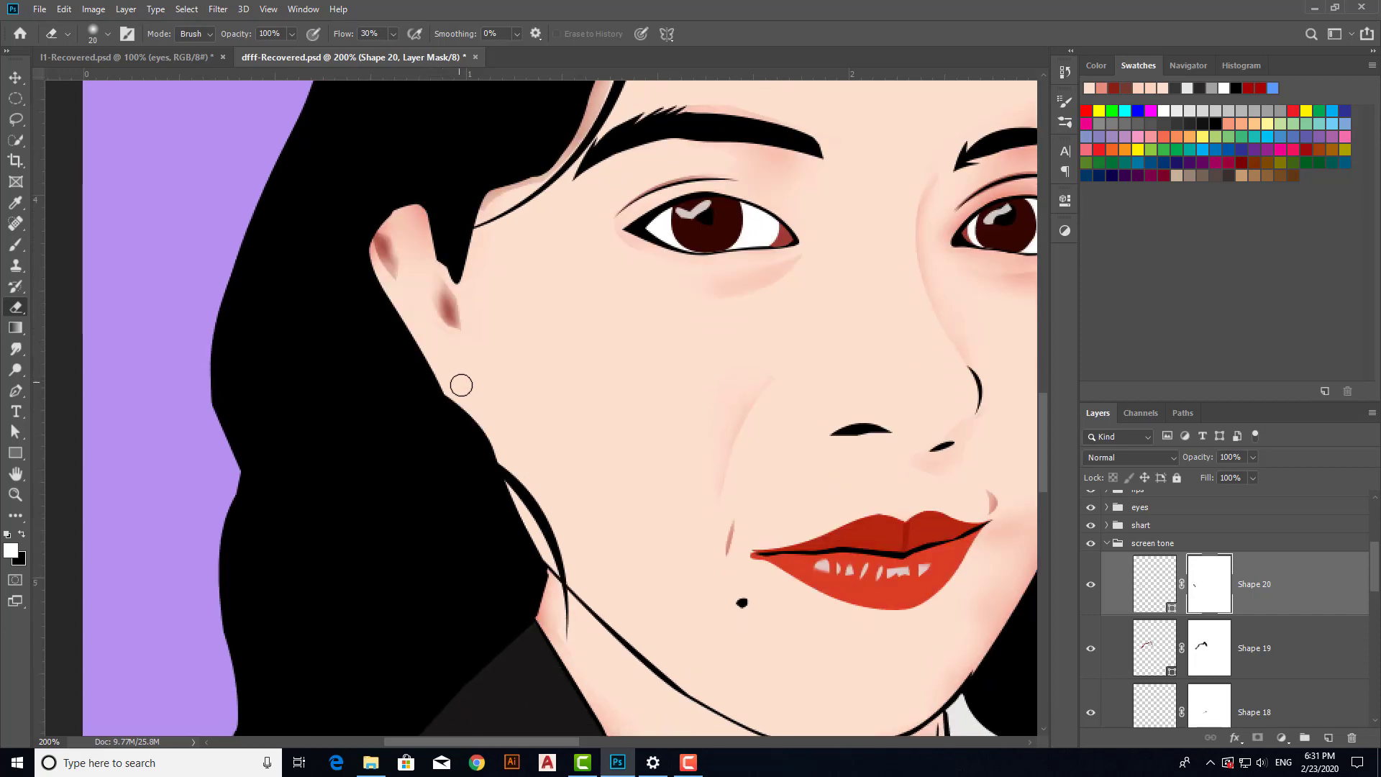
pyautogui.scroll(2, 461, 384)
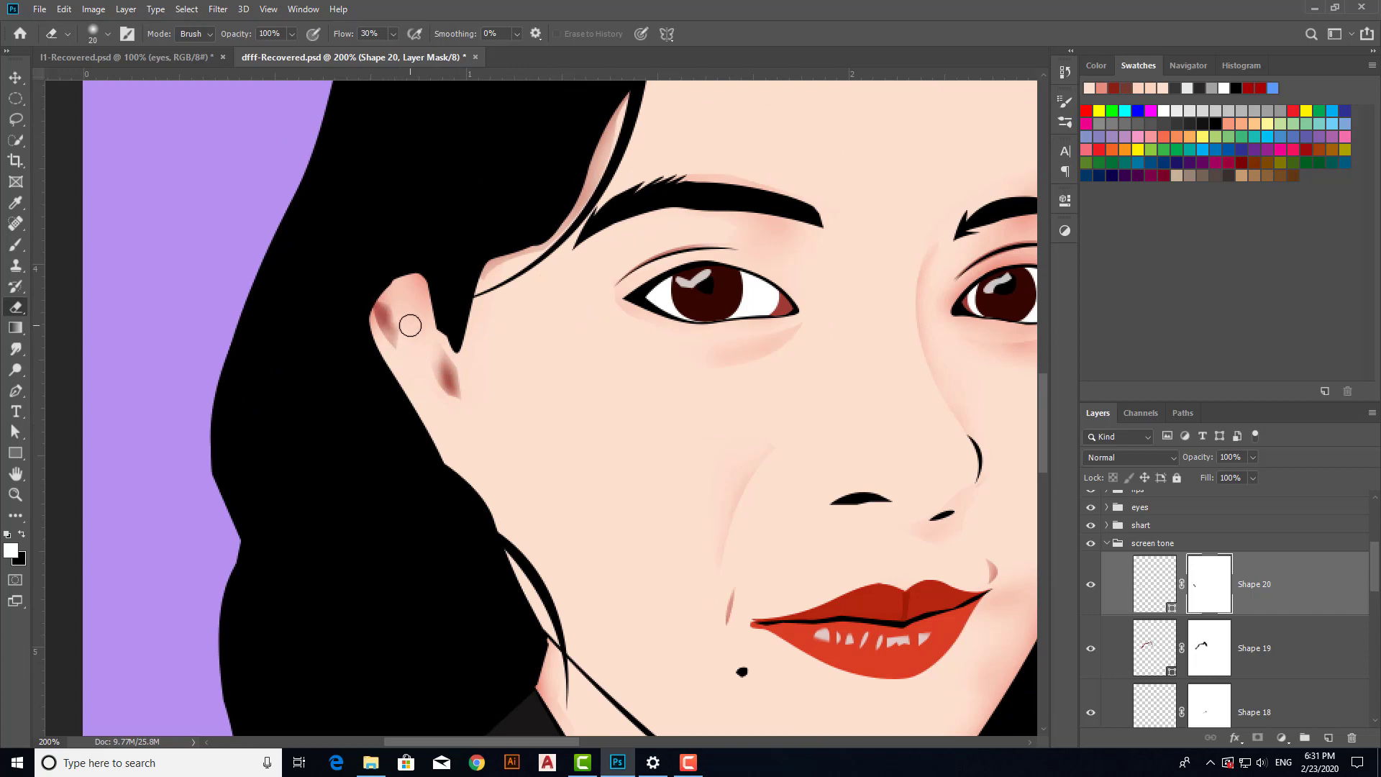
# Step: Try to soften the ear shadows on Shape 20's mask further with the Eraser at size 50
pyautogui.press(']')
pyautogui.press(']')
pyautogui.press(']')
pyautogui.moveTo(370, 290); pyautogui.dragTo(440, 376)
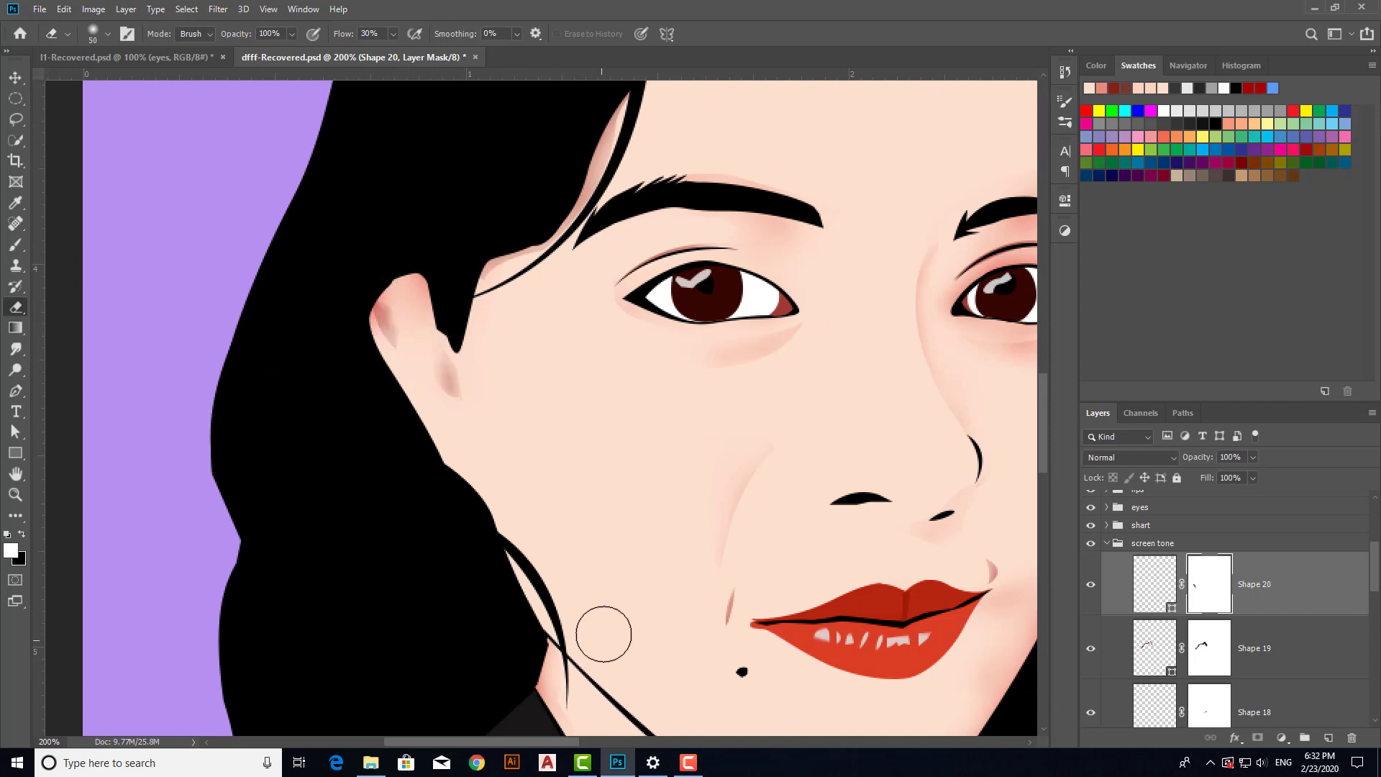
pyautogui.scroll(-2, 617, 620)
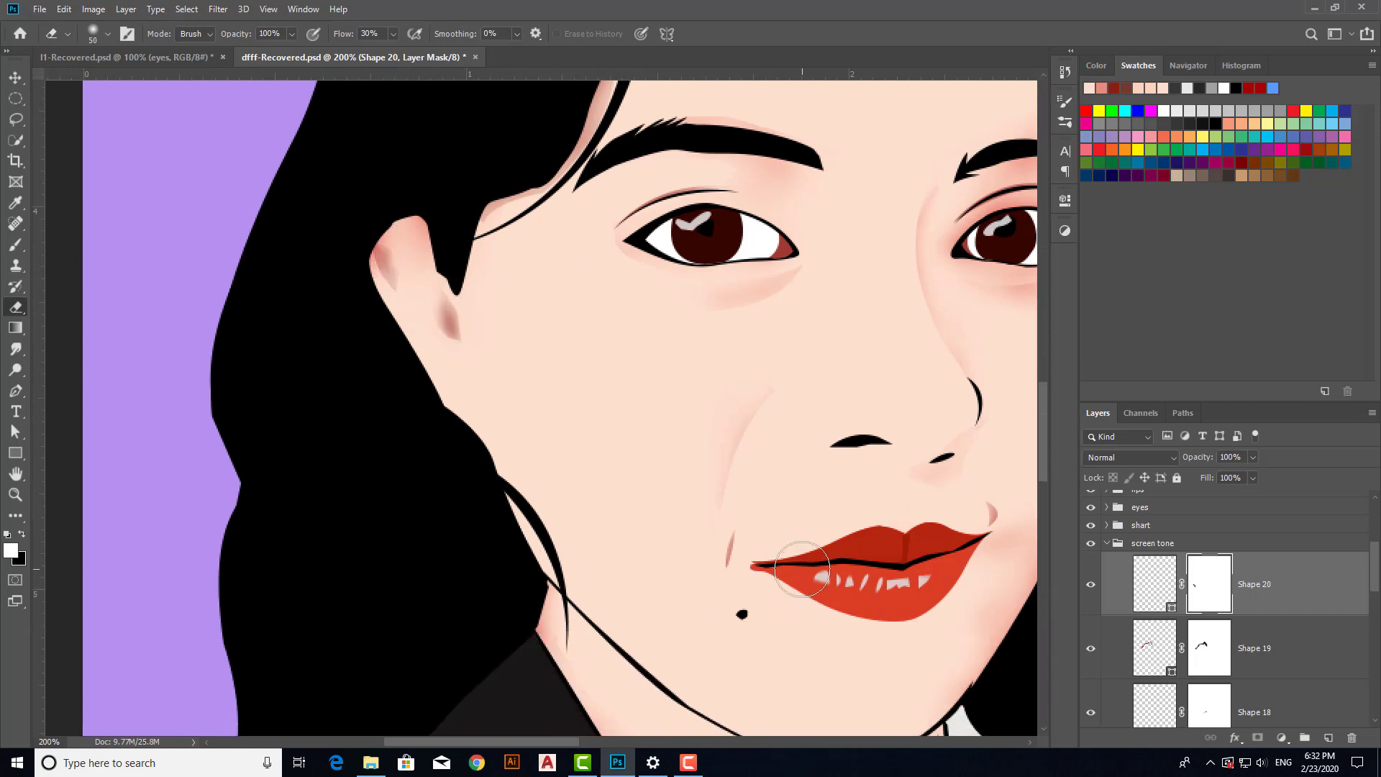
pyautogui.hotkey('ctrl', 'z')
# Step: Set Shape 20's layer opacity to 92%
pyautogui.moveTo(1200, 462); pyautogui.dragTo(1196, 460)
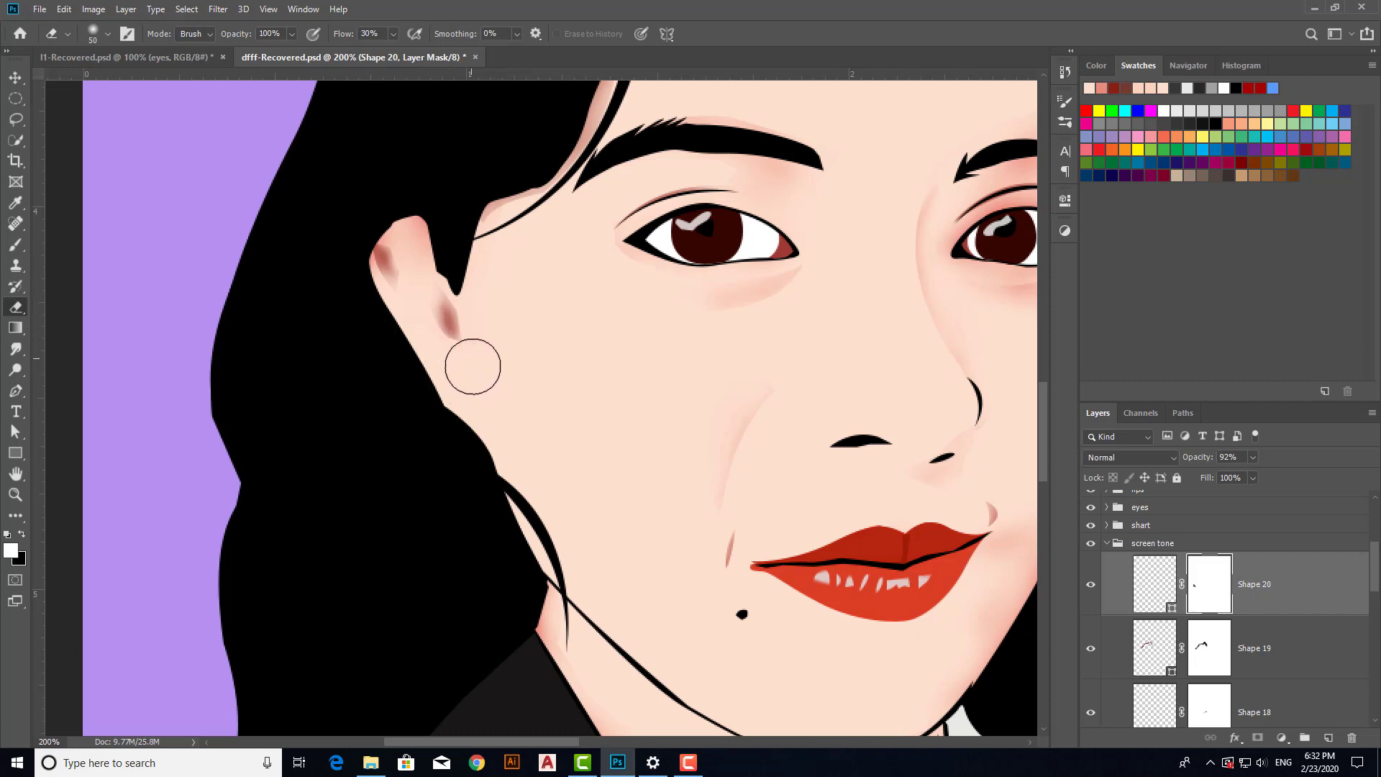
# Step: Toggle the Layer 0 copy reference photo on and off to compare the ear area with the portrait, leaving the photo visible
pyautogui.scroll(3, 1151, 576)
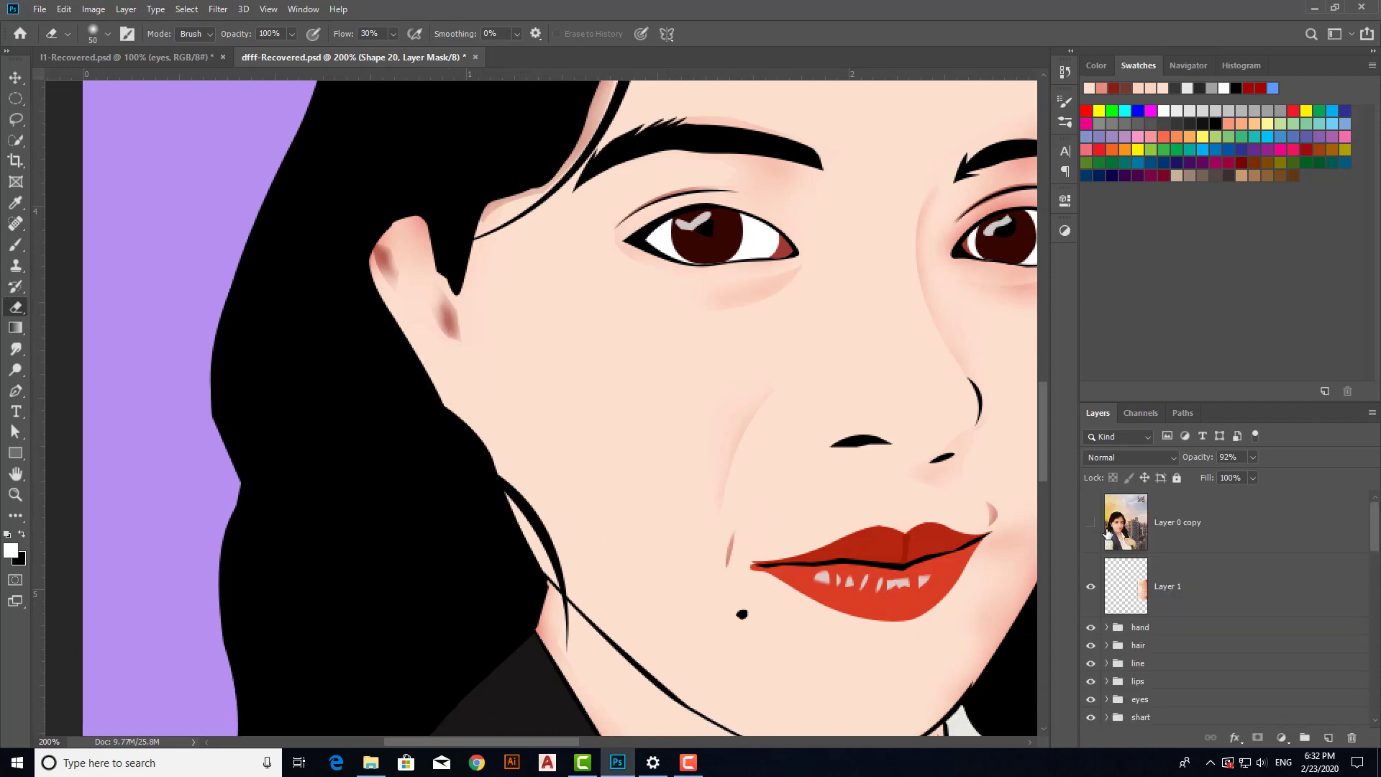
pyautogui.click(1088, 526)
pyautogui.click(1089, 525)
pyautogui.click(1090, 525)
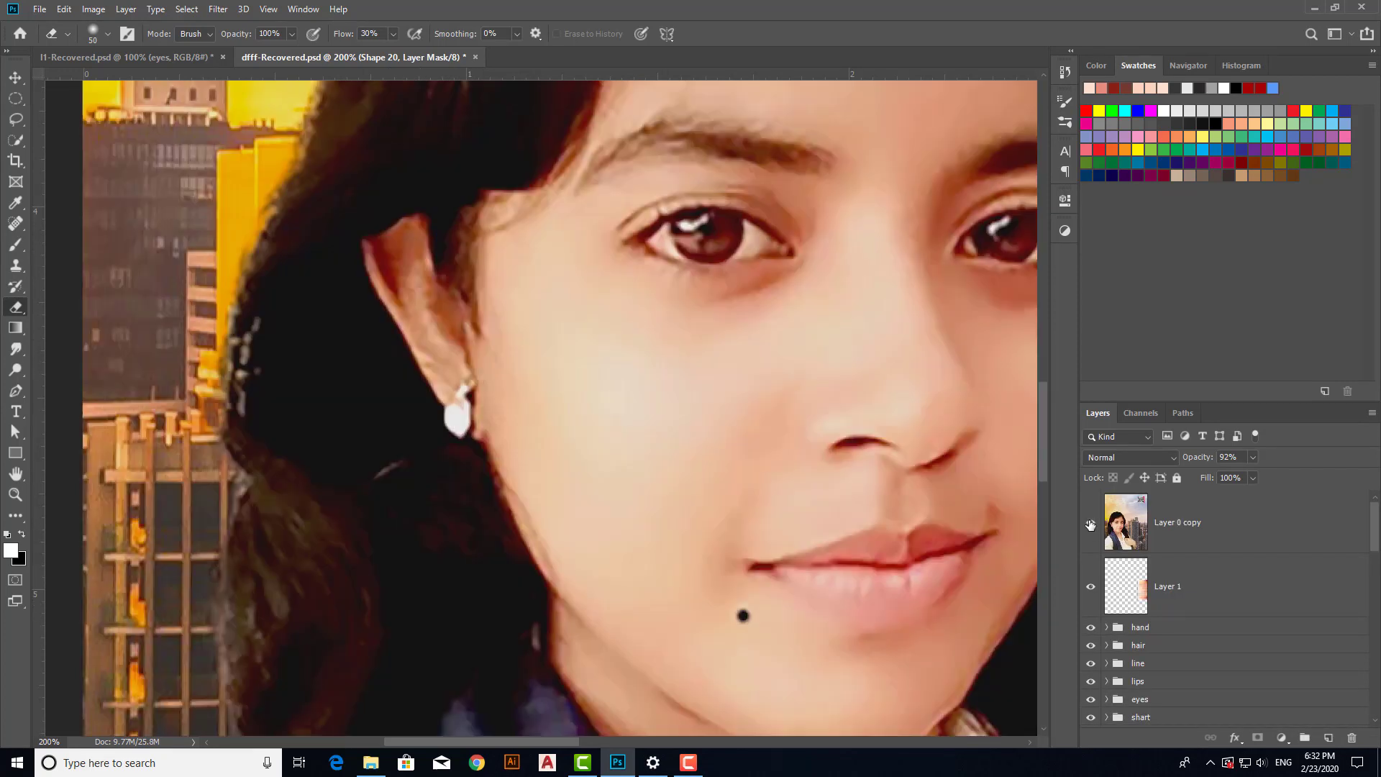
pyautogui.click(1090, 526)
pyautogui.click(1089, 526)
pyautogui.click(1089, 526)
pyautogui.click(1089, 526)
pyautogui.click(1090, 526)
pyautogui.click(1090, 526)
pyautogui.click(1090, 526)
pyautogui.click(1089, 525)
# Step: Add a layer above Shape 20, hide the reference photo and draw a thin curved Pen shape along the ear's inner edge, about 22 by 105 px
pyautogui.scroll(-3, 1197, 656)
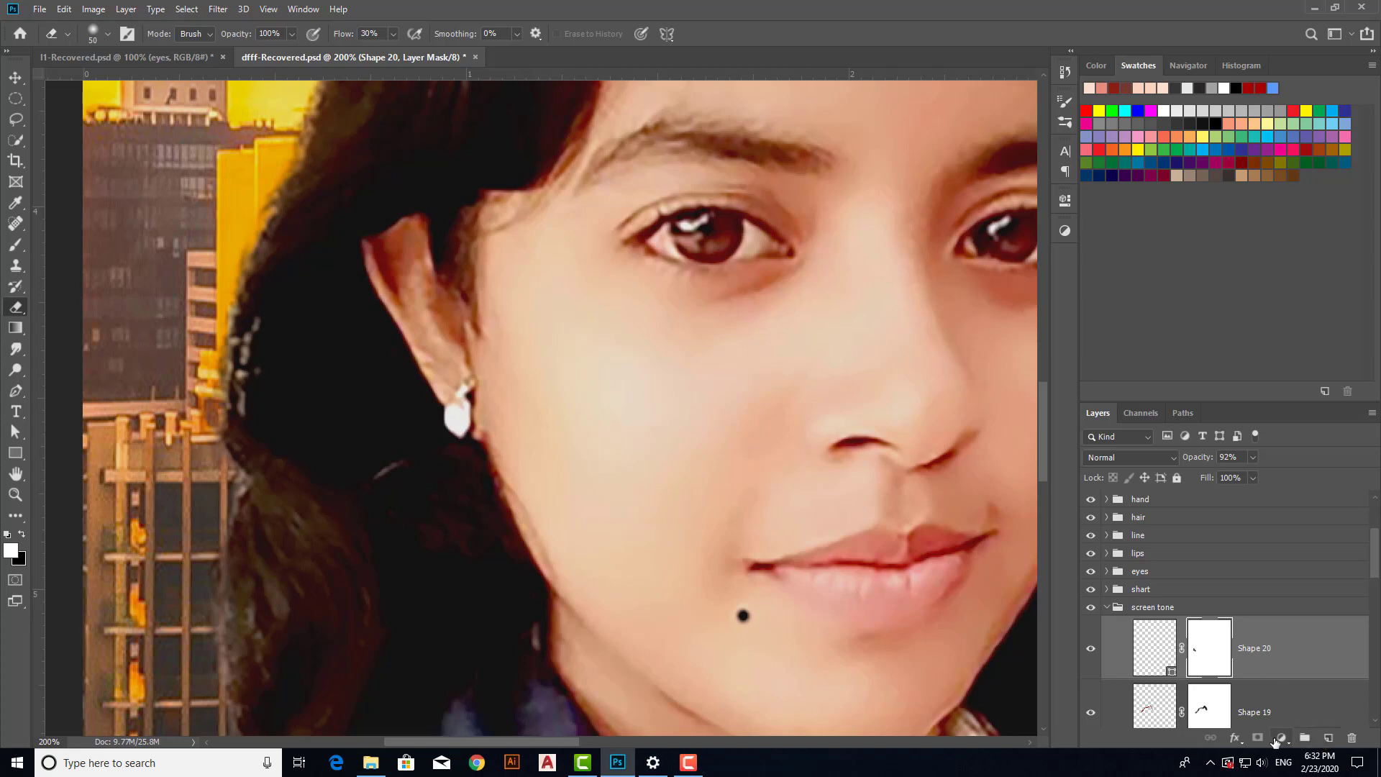
pyautogui.click(1325, 737)
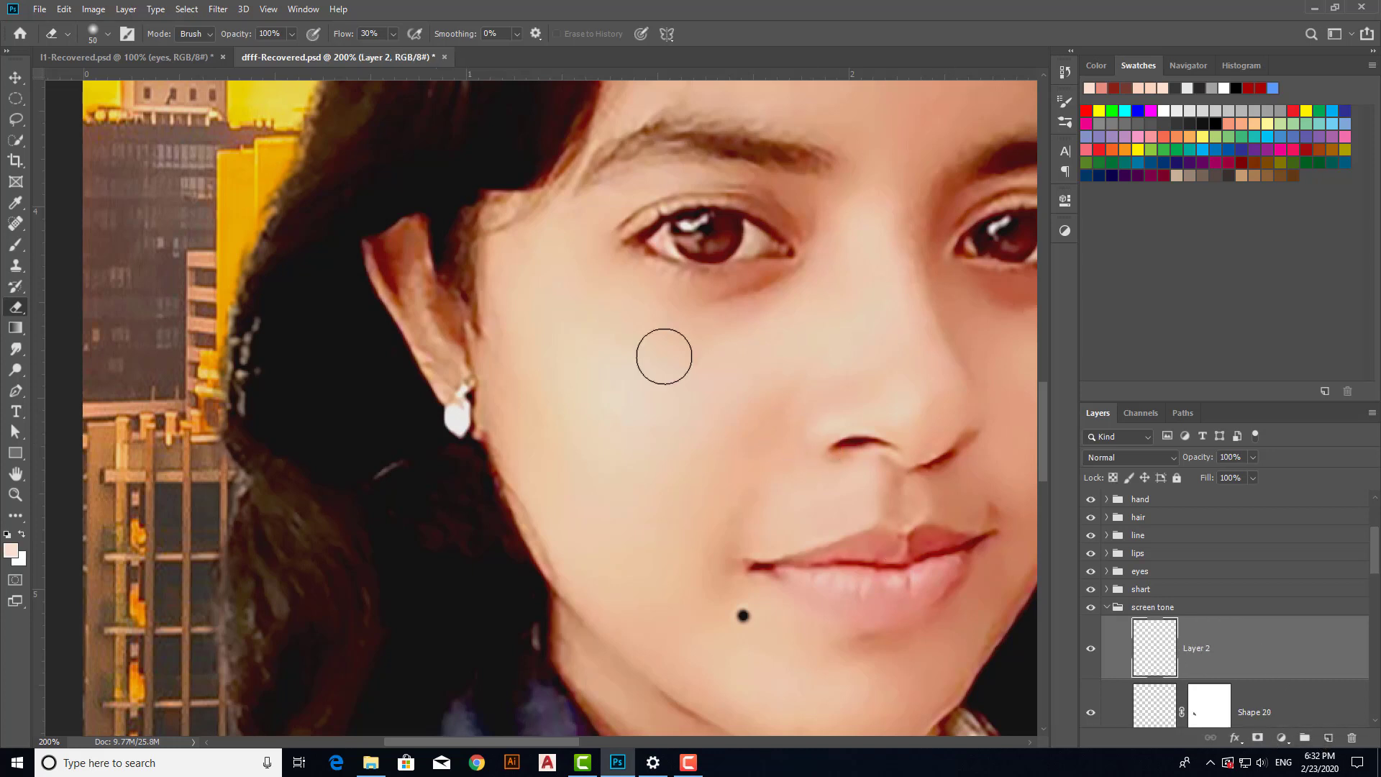
pyautogui.scroll(2, 1104, 551)
pyautogui.scroll(1, 1104, 552)
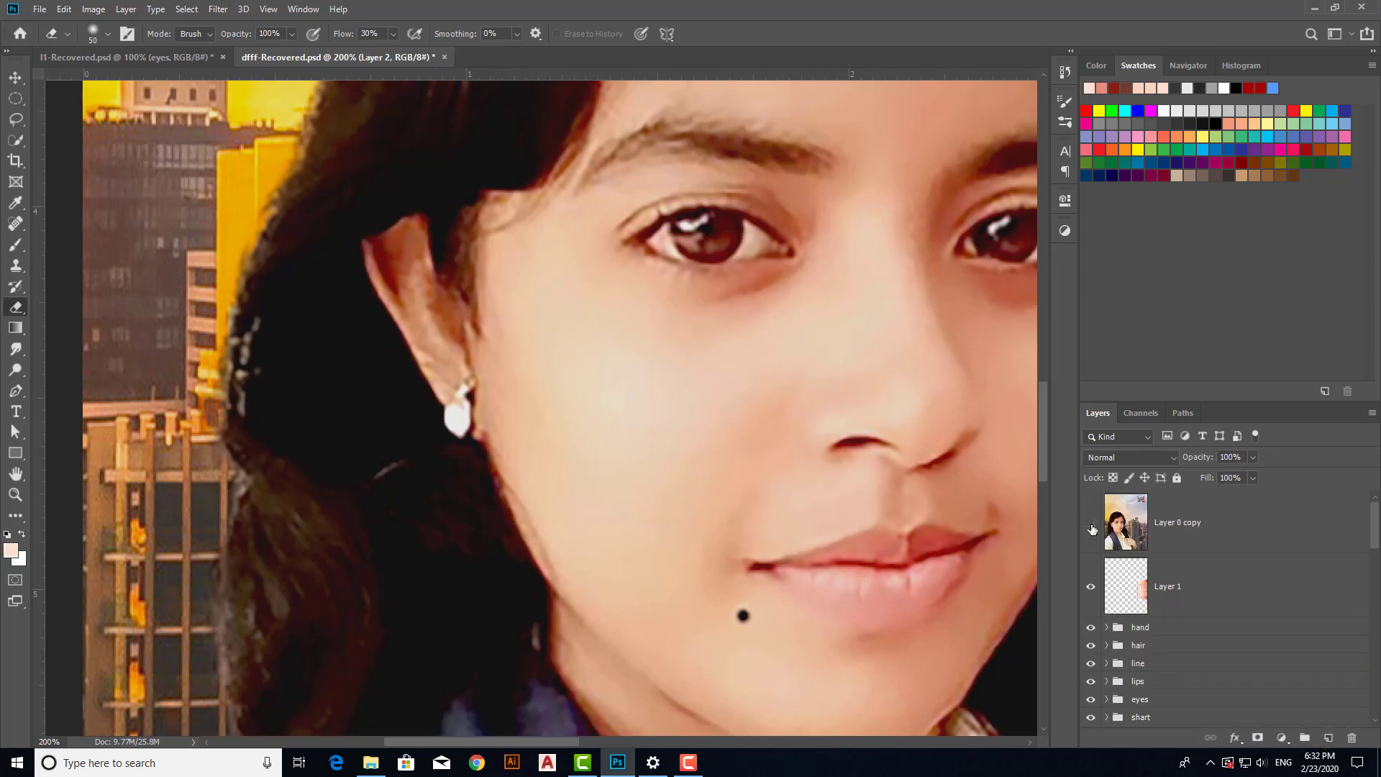
pyautogui.click(1091, 528)
pyautogui.press('p')
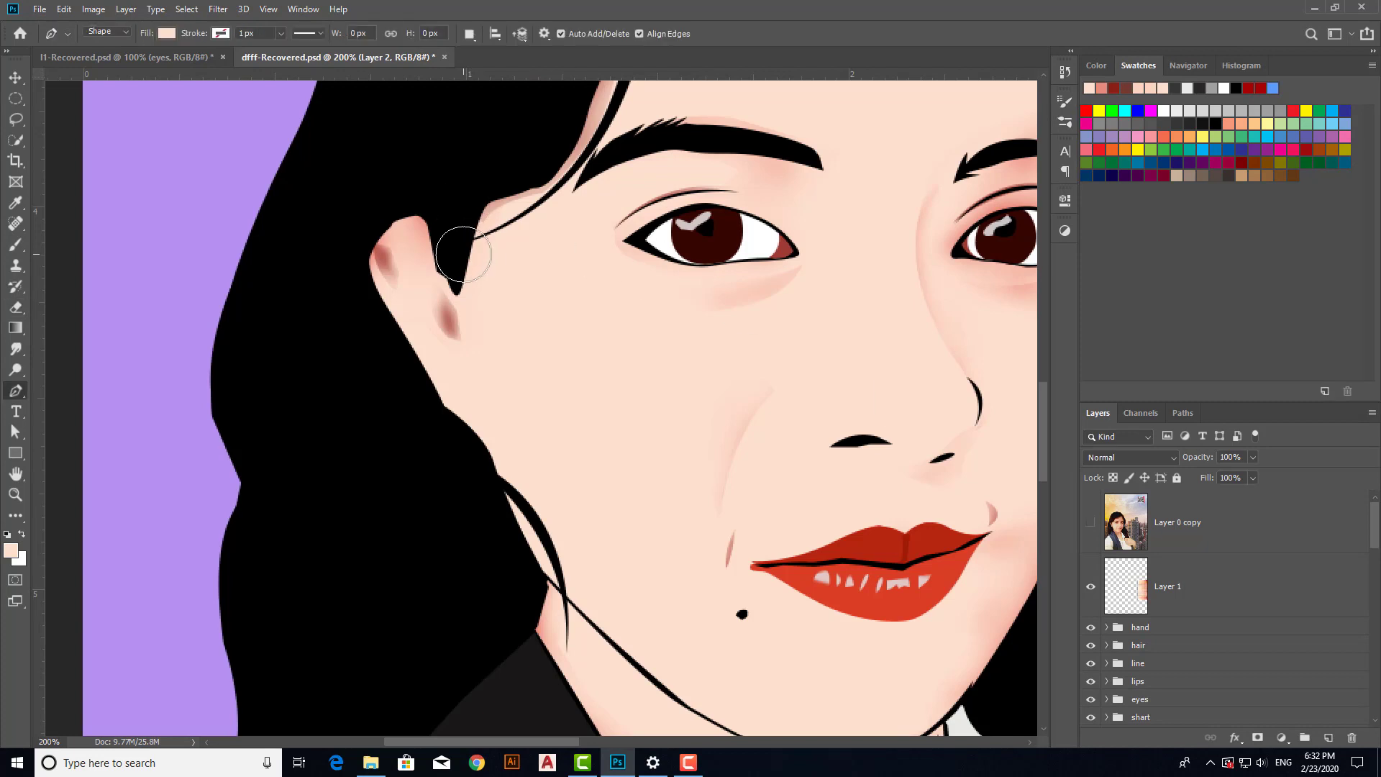
pyautogui.click(450, 277)
pyautogui.moveTo(464, 343); pyautogui.dragTo(468, 363)
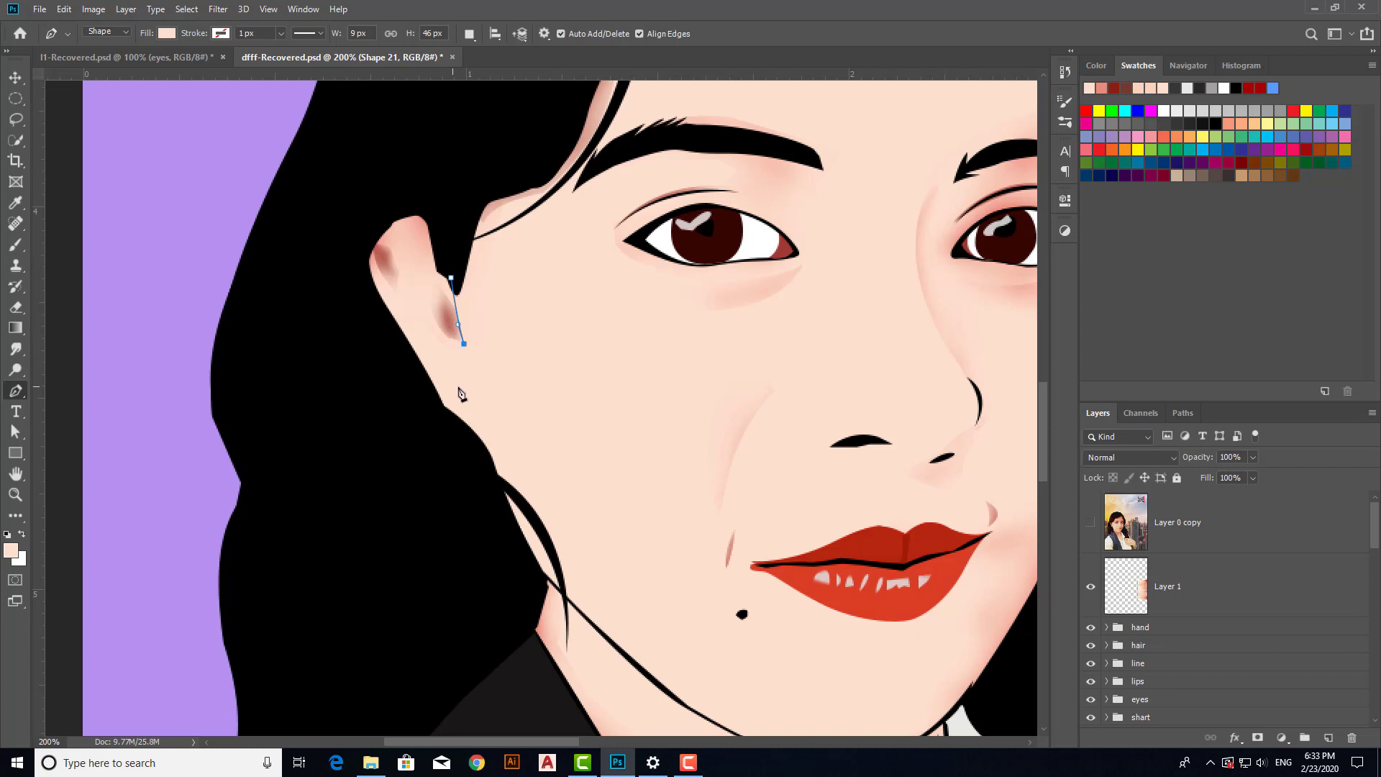
pyautogui.moveTo(465, 390); pyautogui.dragTo(453, 415)
pyautogui.click(448, 424)
pyautogui.moveTo(475, 367); pyautogui.dragTo(474, 346)
pyautogui.click(461, 315)
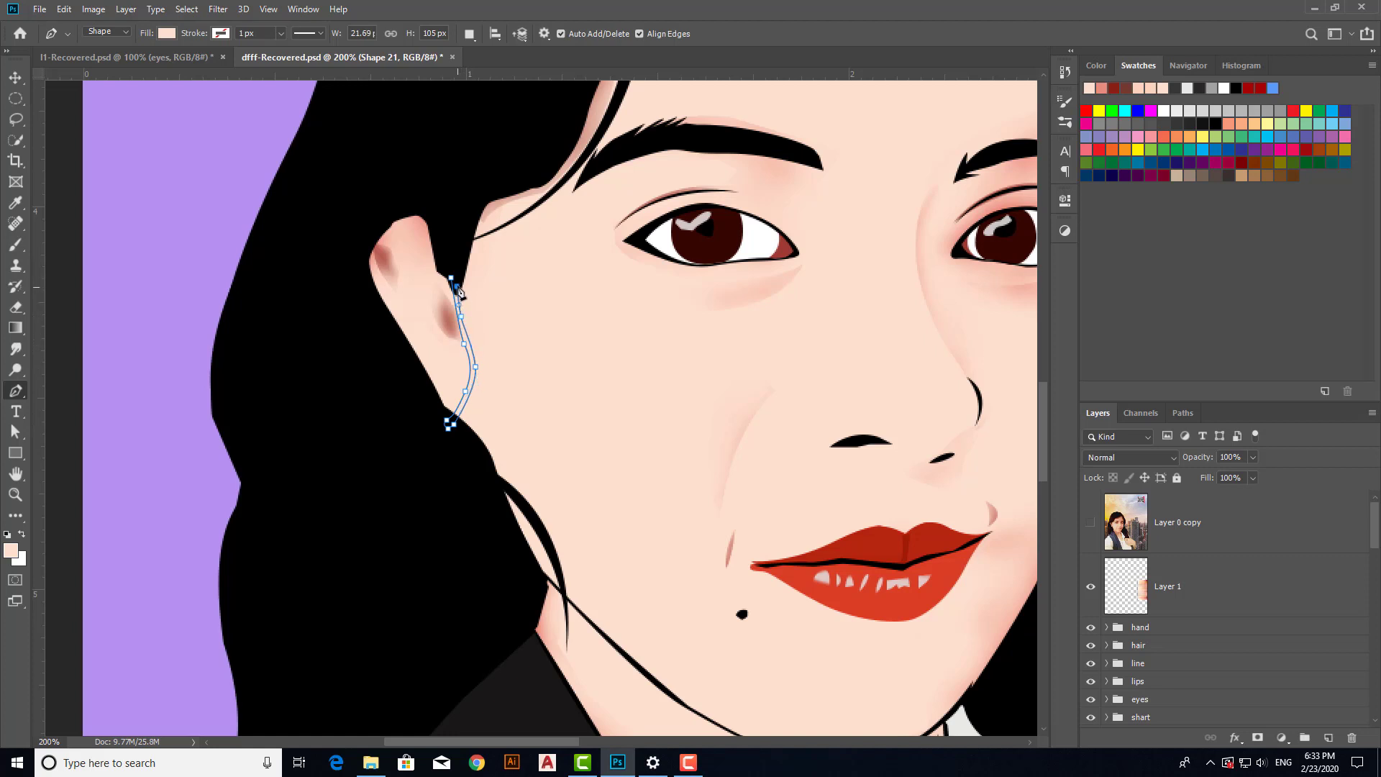
pyautogui.click(452, 279)
# Step: Recolour the ear outline on Shape 21 black 000000
pyautogui.scroll(-3, 1122, 594)
pyautogui.doubleClick(1154, 647)
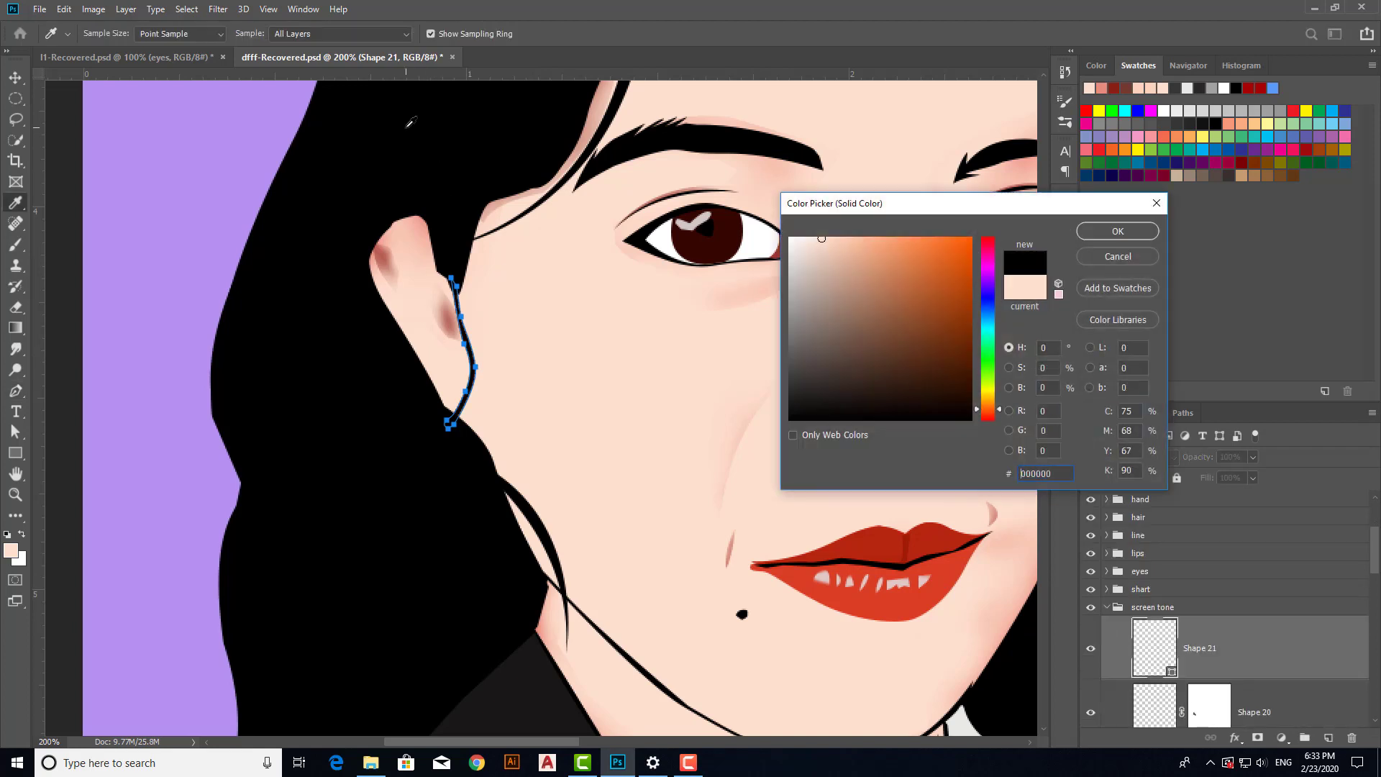
pyautogui.click(1117, 231)
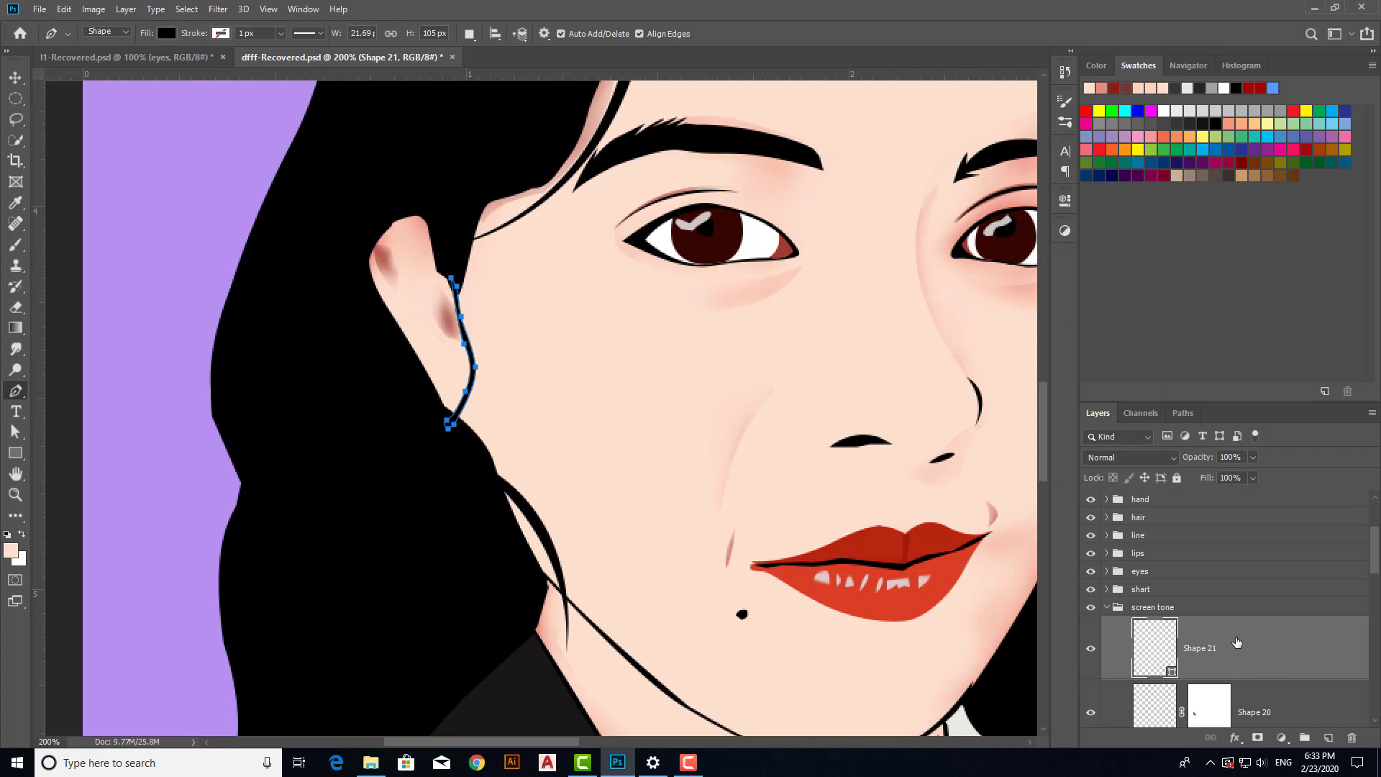
# Step: Add a layer above Shape 21 and examine the earring at 300% in the Layer 0 copy reference photo, leaving the photo hidden
pyautogui.click(1328, 737)
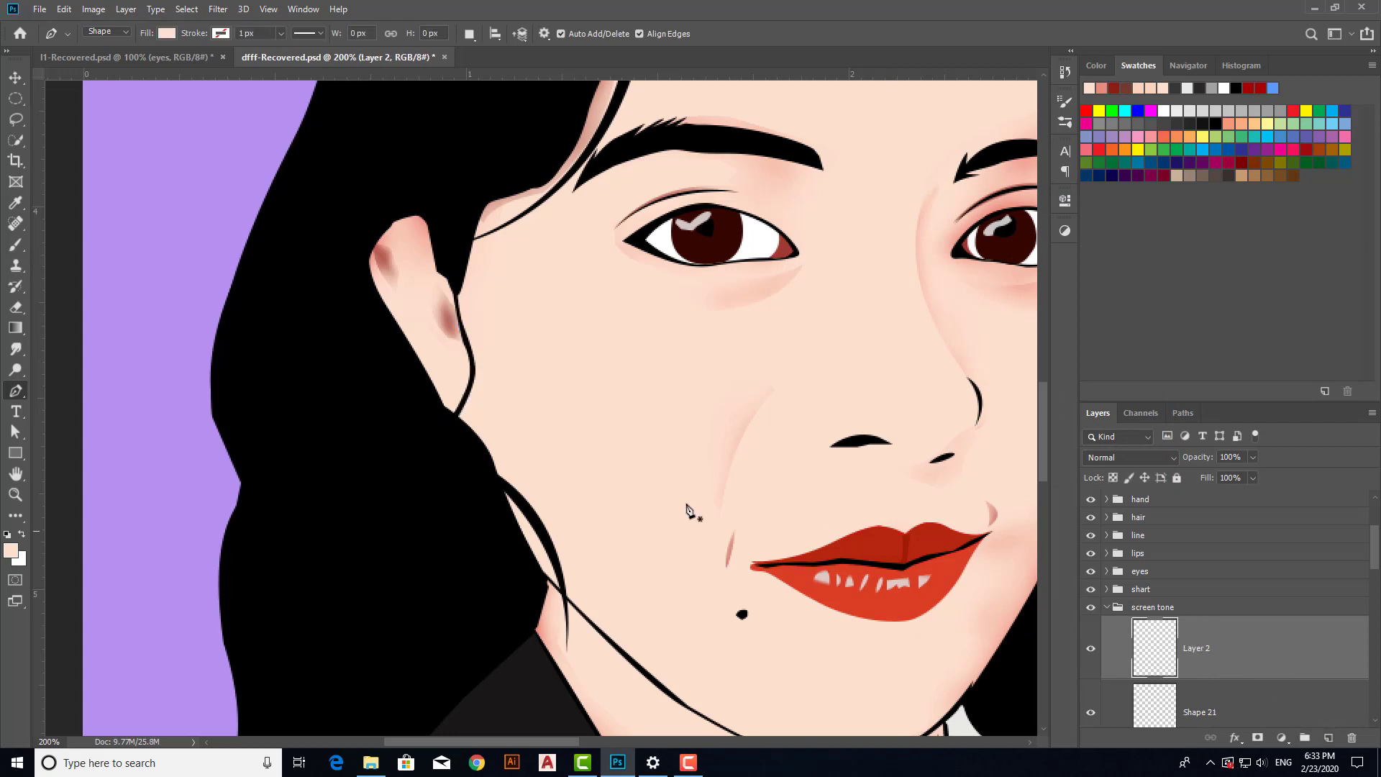
pyautogui.scroll(3, 1140, 590)
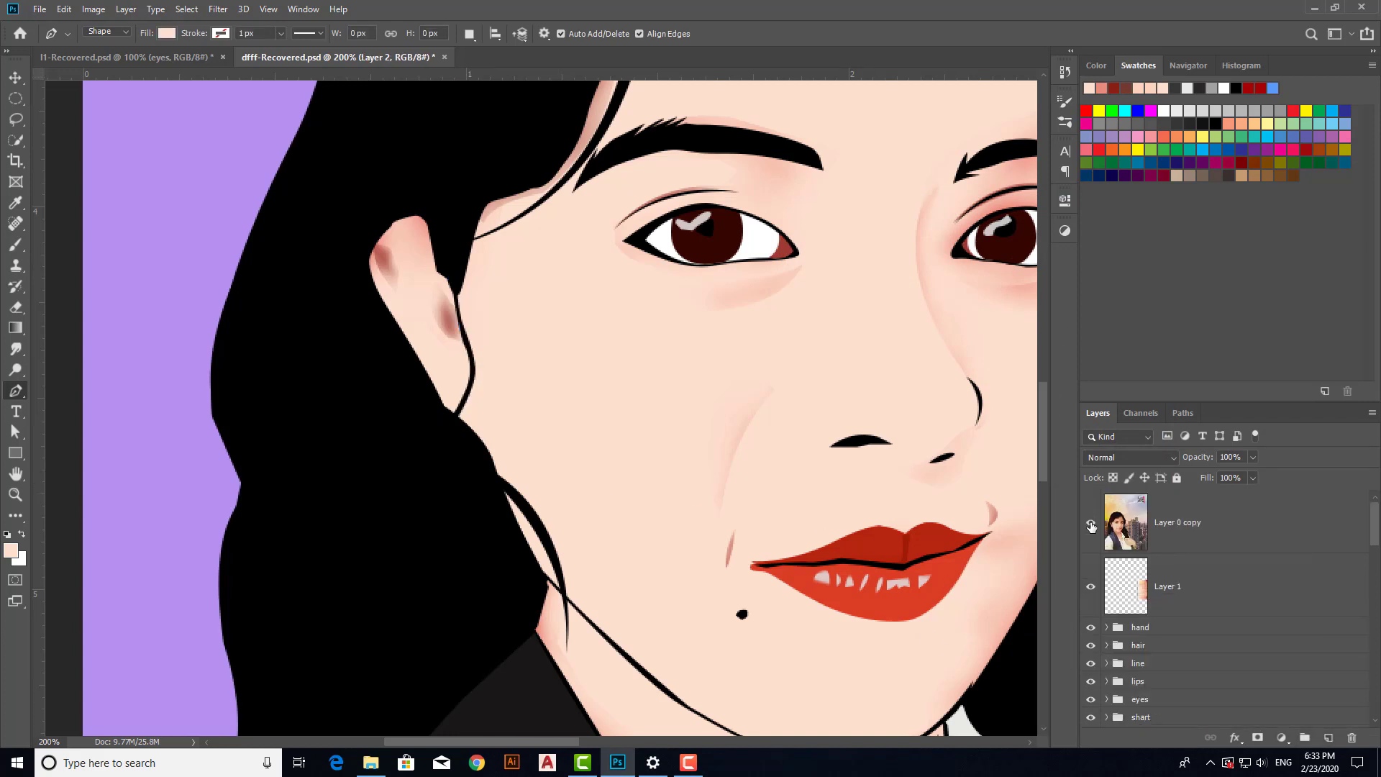
pyautogui.click(1090, 522)
pyautogui.hotkey('ctrl', '+')
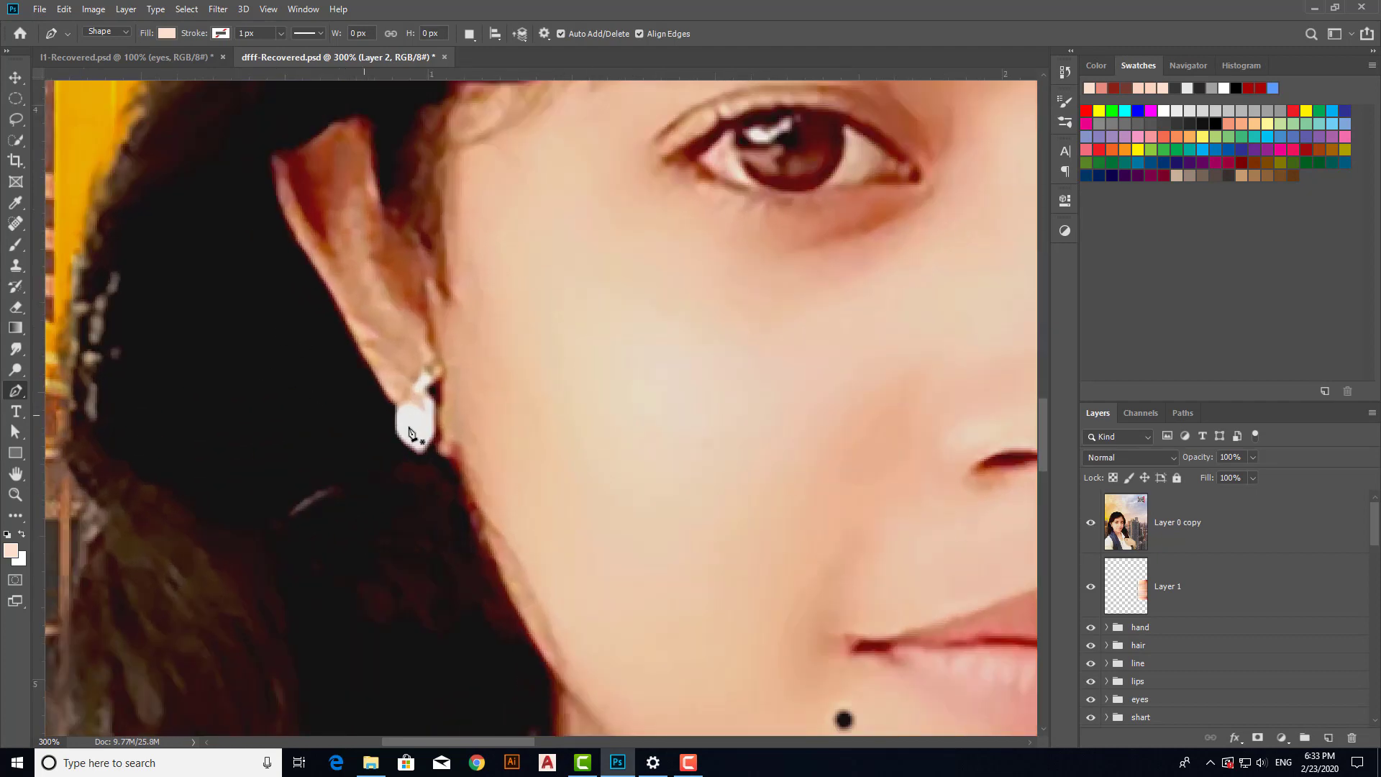
pyautogui.scroll(1, 974, 546)
pyautogui.click(1090, 524)
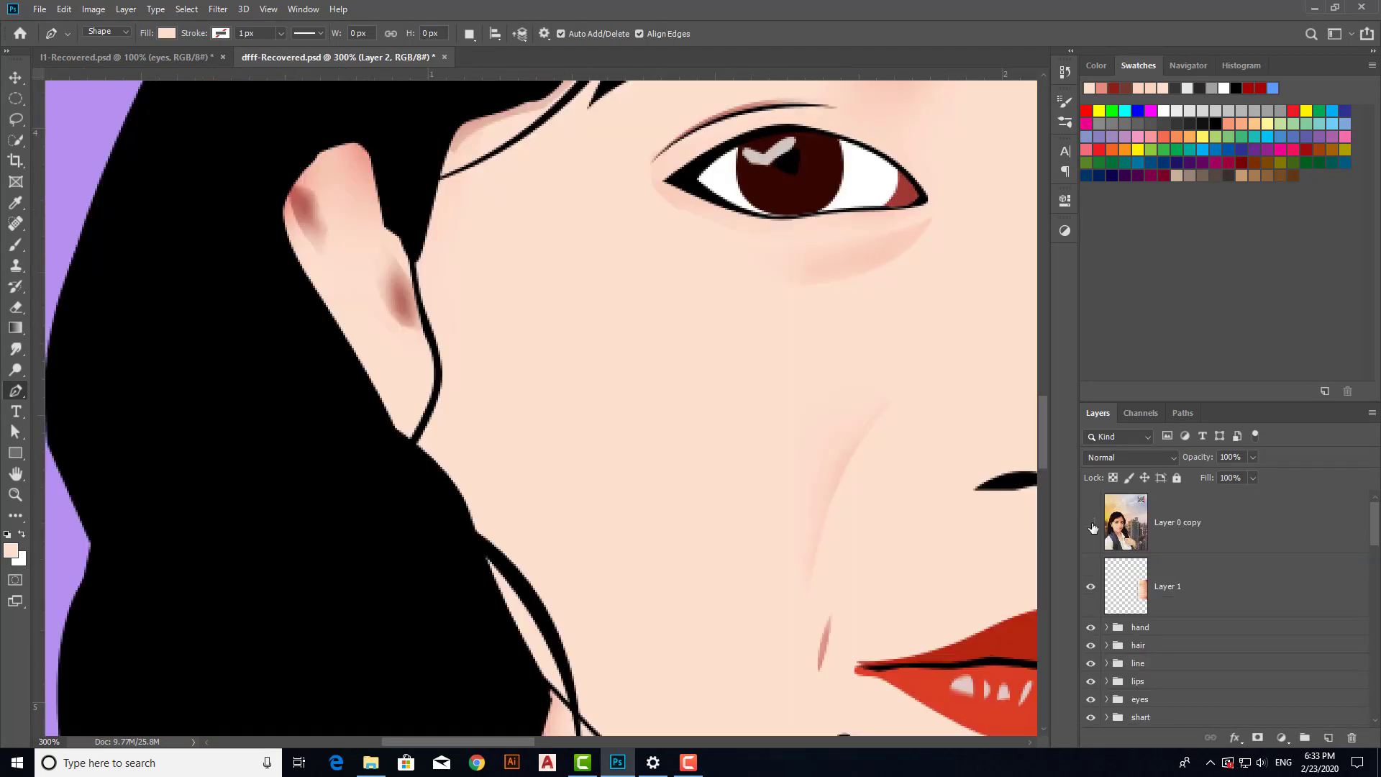
pyautogui.click(1090, 524)
pyautogui.click(1090, 524)
# Step: Draw a closed Pen shape for the earring at the earlobe's lower edge, about 15 by 20 px
pyautogui.click(386, 404)
pyautogui.click(382, 415)
pyautogui.click(380, 427)
pyautogui.click(391, 435)
pyautogui.moveTo(399, 432); pyautogui.dragTo(403, 429)
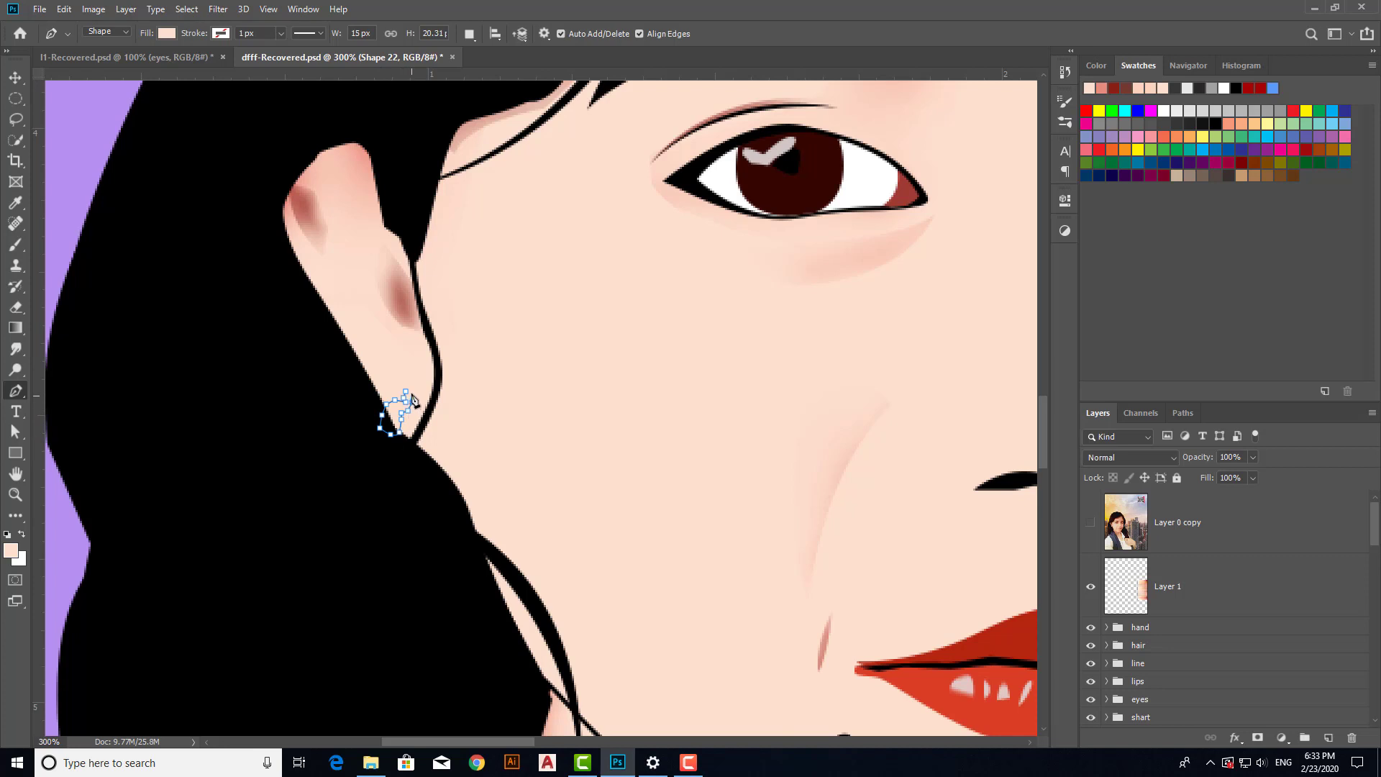
pyautogui.click(405, 393)
# Step: Recolour the earring on Shape 22 off-white f4f4f4
pyautogui.doubleClick(1156, 582)
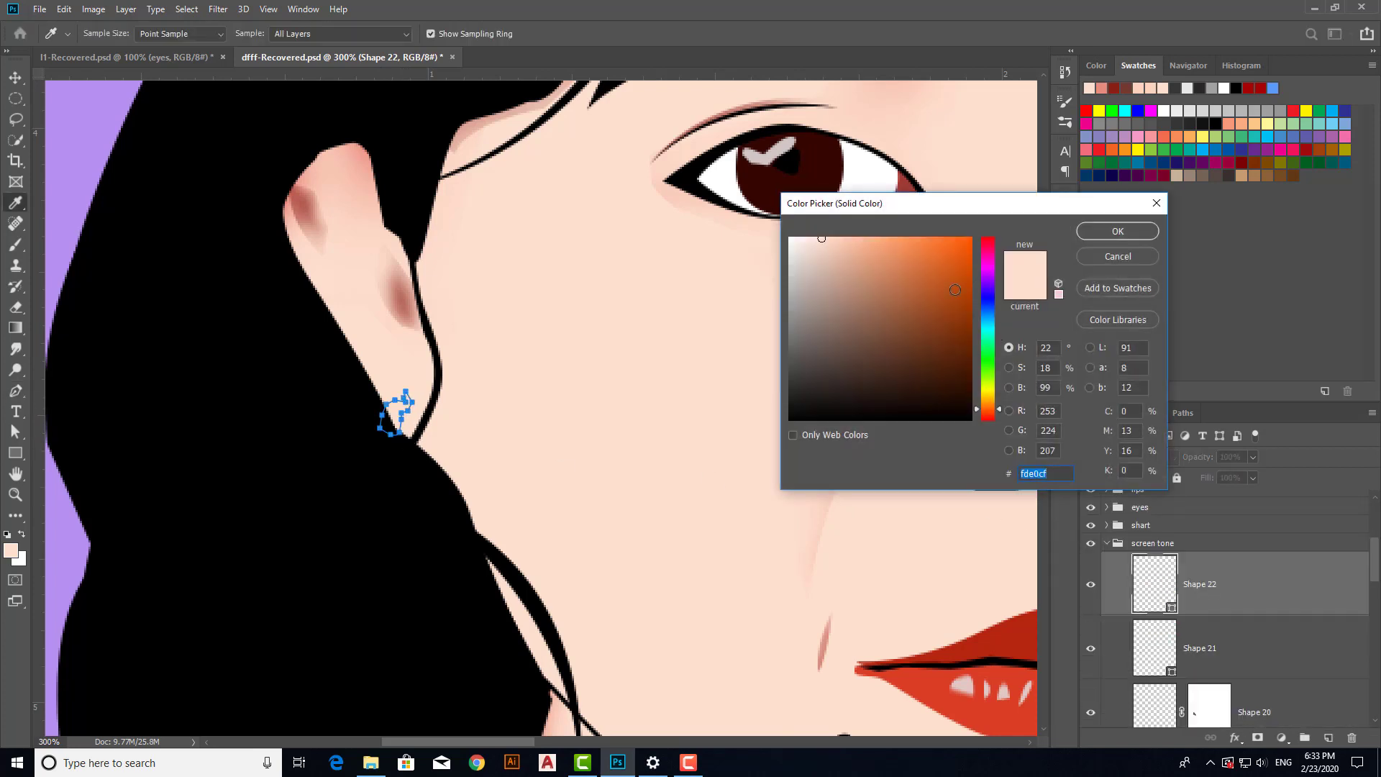
pyautogui.moveTo(821, 237); pyautogui.dragTo(765, 235)
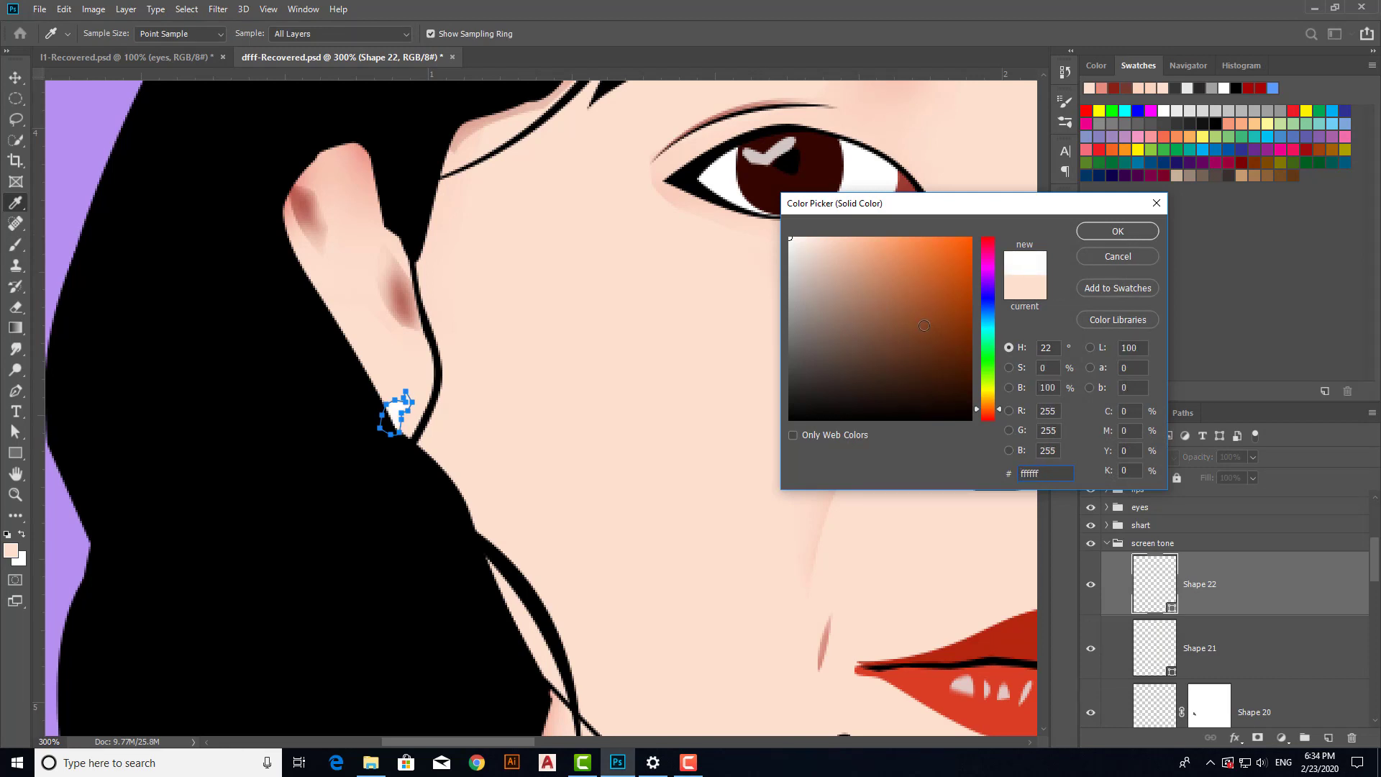
pyautogui.moveTo(924, 326)
pyautogui.mouseDown()
pyautogui.moveTo(908, 278)
pyautogui.moveTo(878, 252)
pyautogui.moveTo(773, 245)
pyautogui.mouseUp()
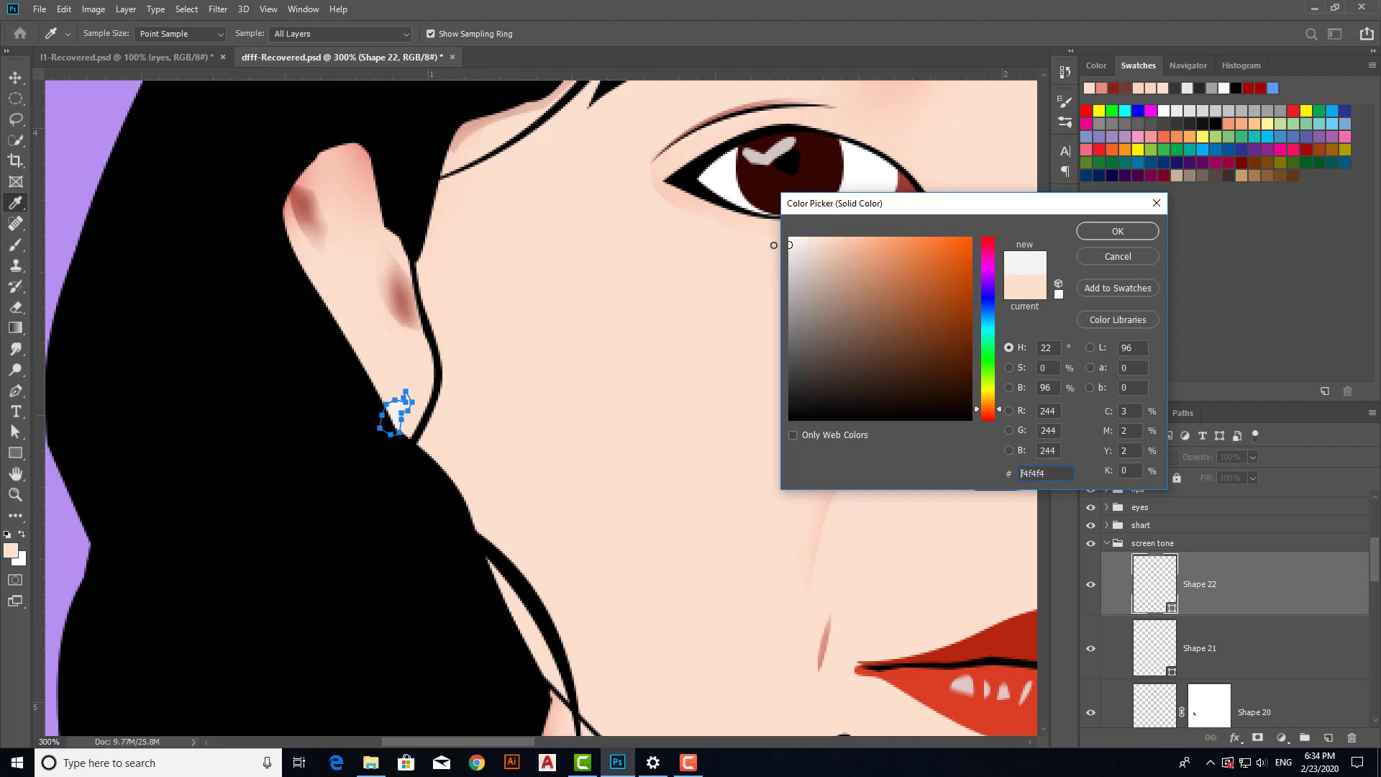
pyautogui.click(1117, 232)
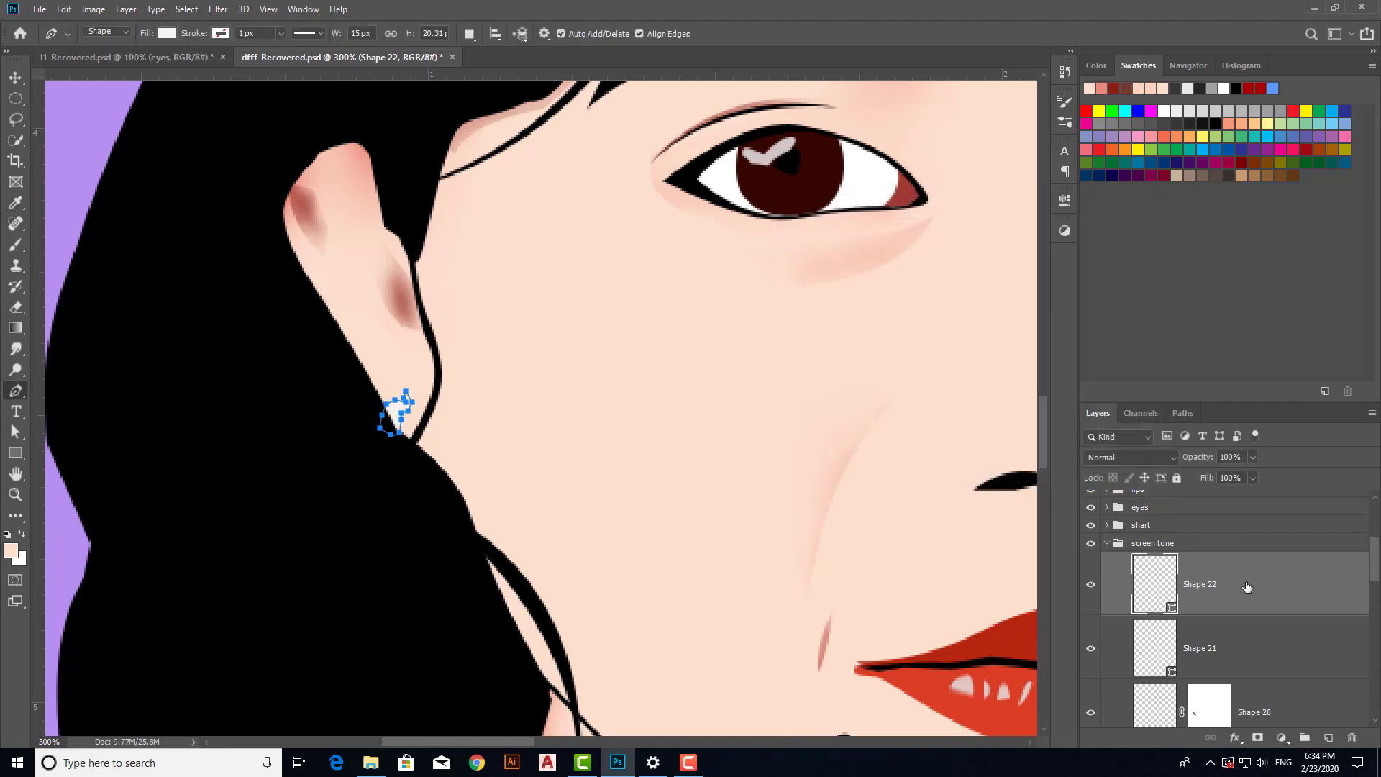
# Step: Move Shape 22 out of the screen tone group to directly above the hand group and deselect its path
pyautogui.moveTo(1246, 586); pyautogui.dragTo(1217, 554)
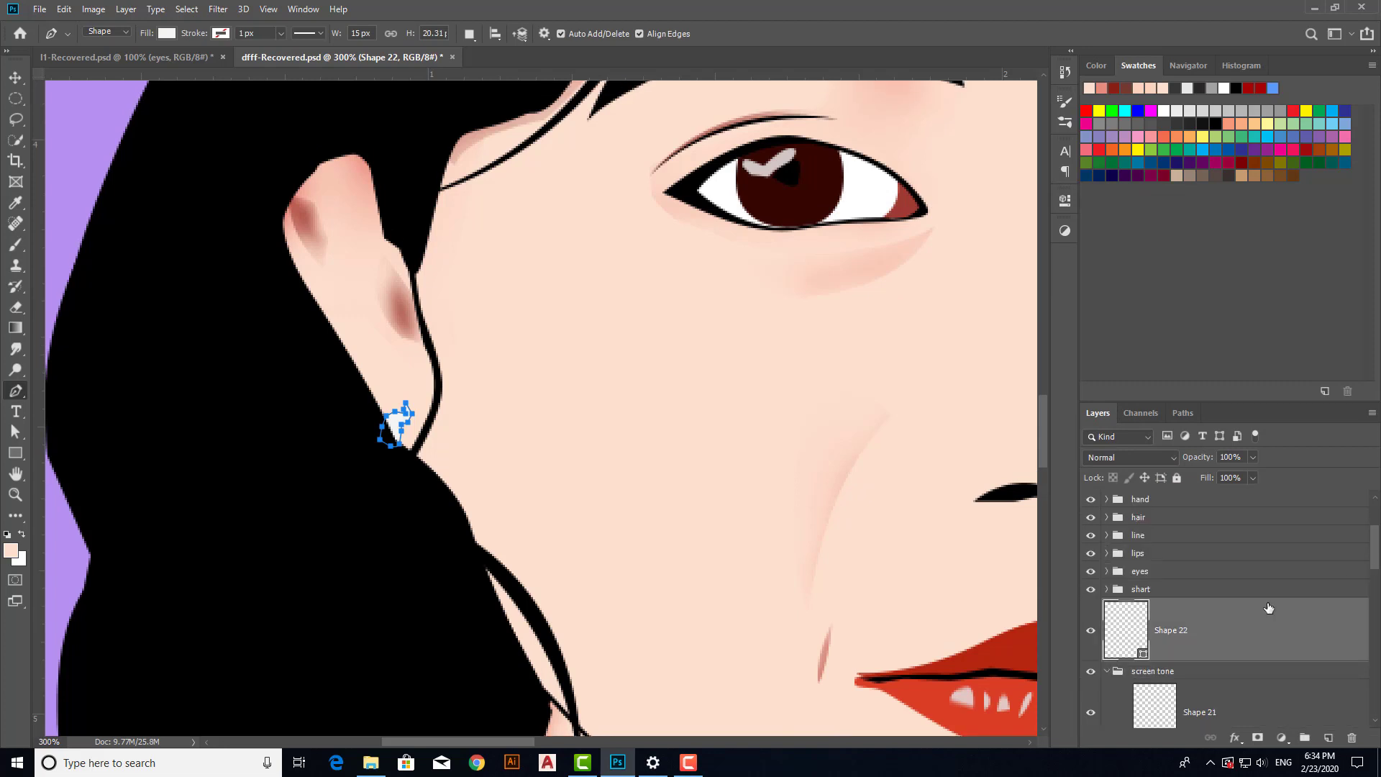
pyautogui.moveTo(1268, 608); pyautogui.dragTo(1163, 526)
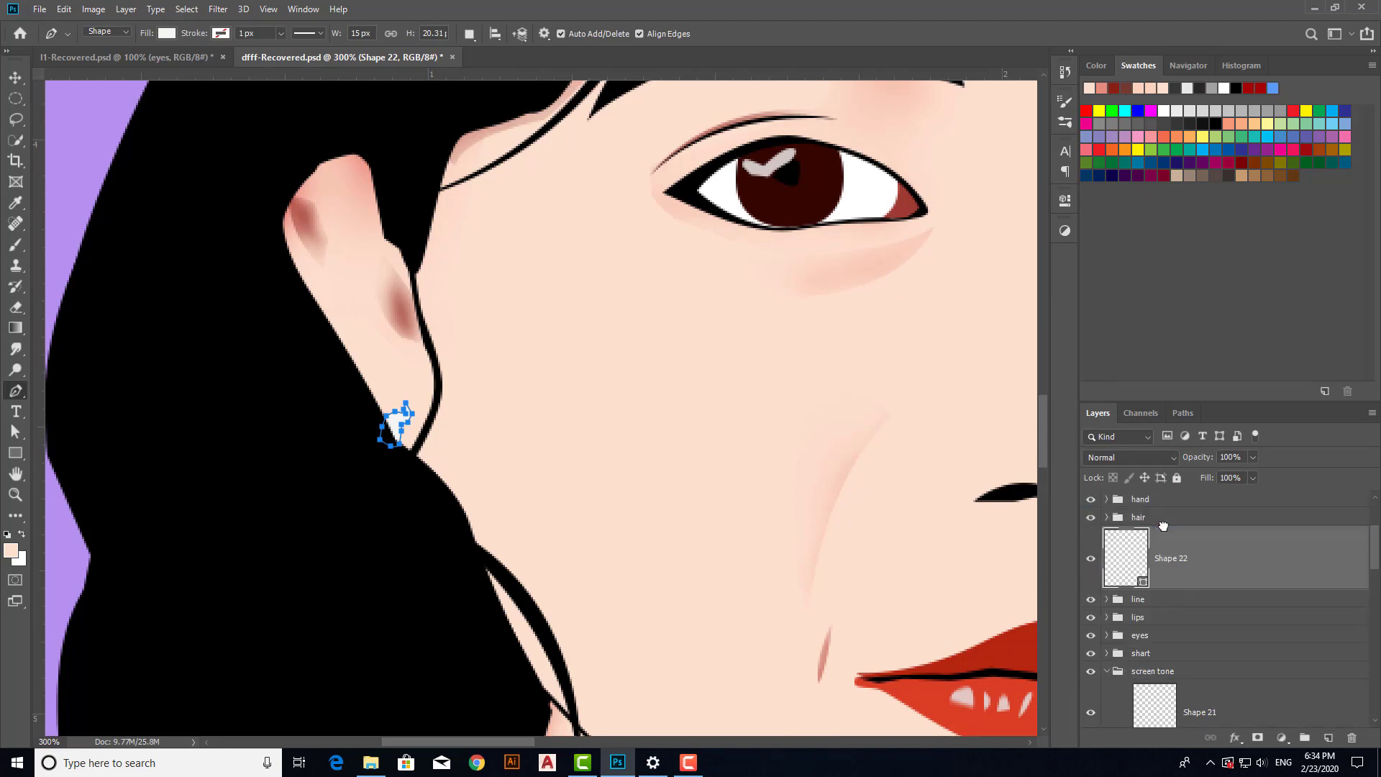
pyautogui.scroll(2, 1286, 554)
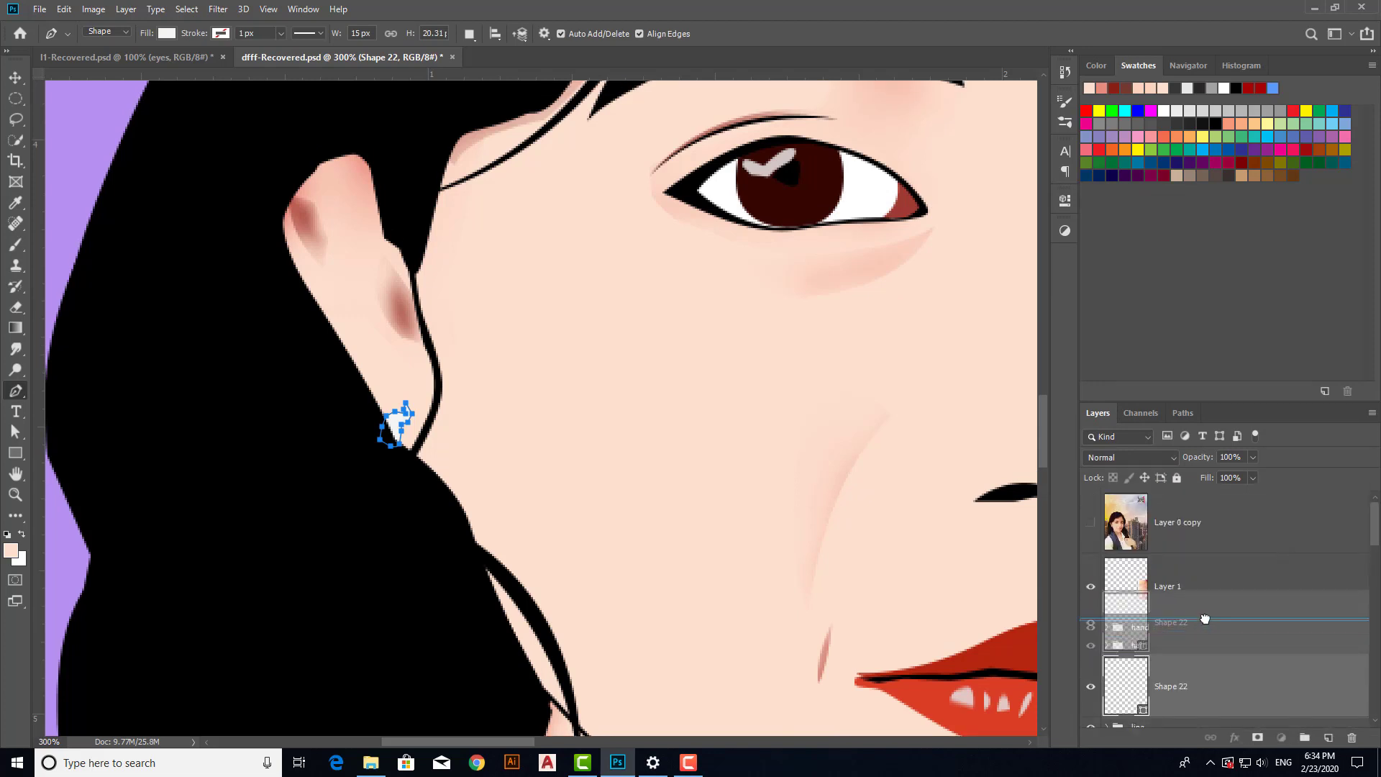
pyautogui.moveTo(1204, 616); pyautogui.dragTo(1204, 616)
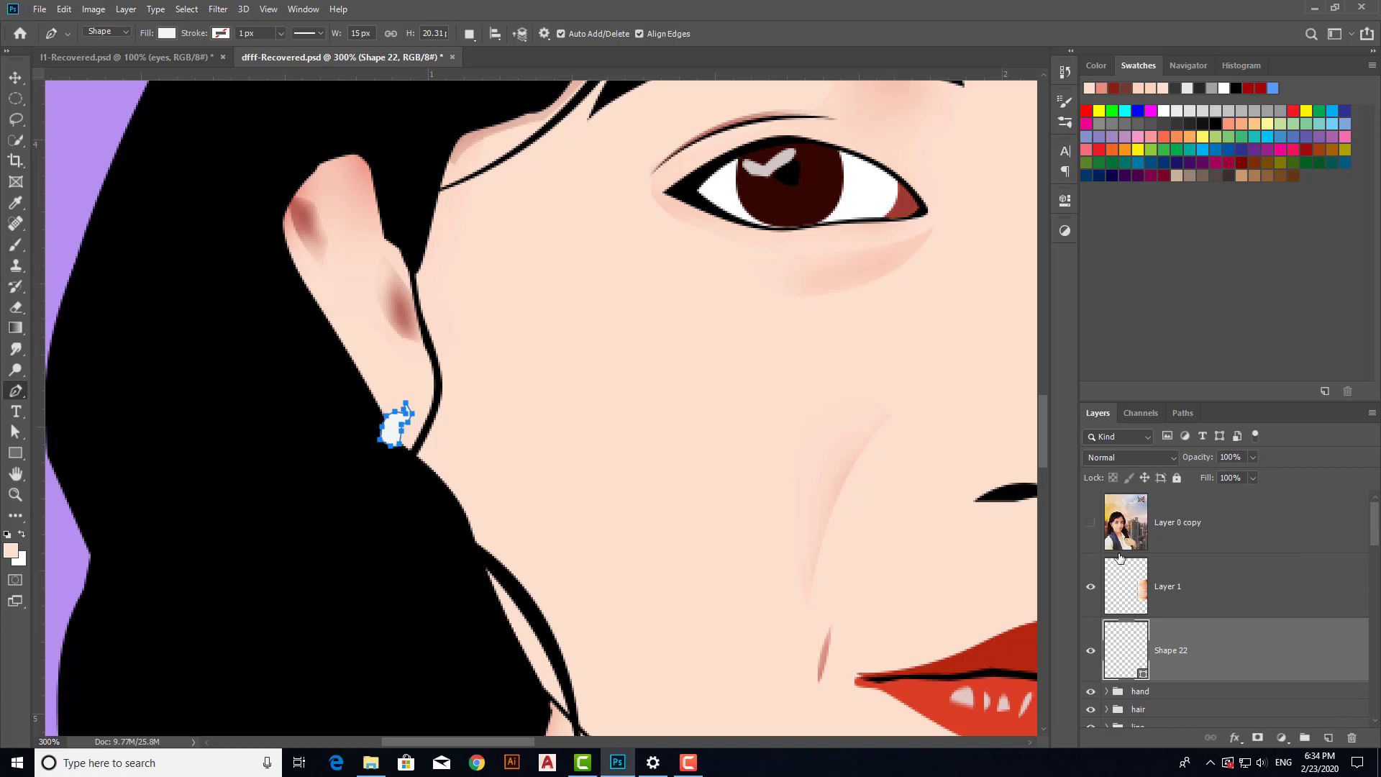
pyautogui.click(1202, 591)
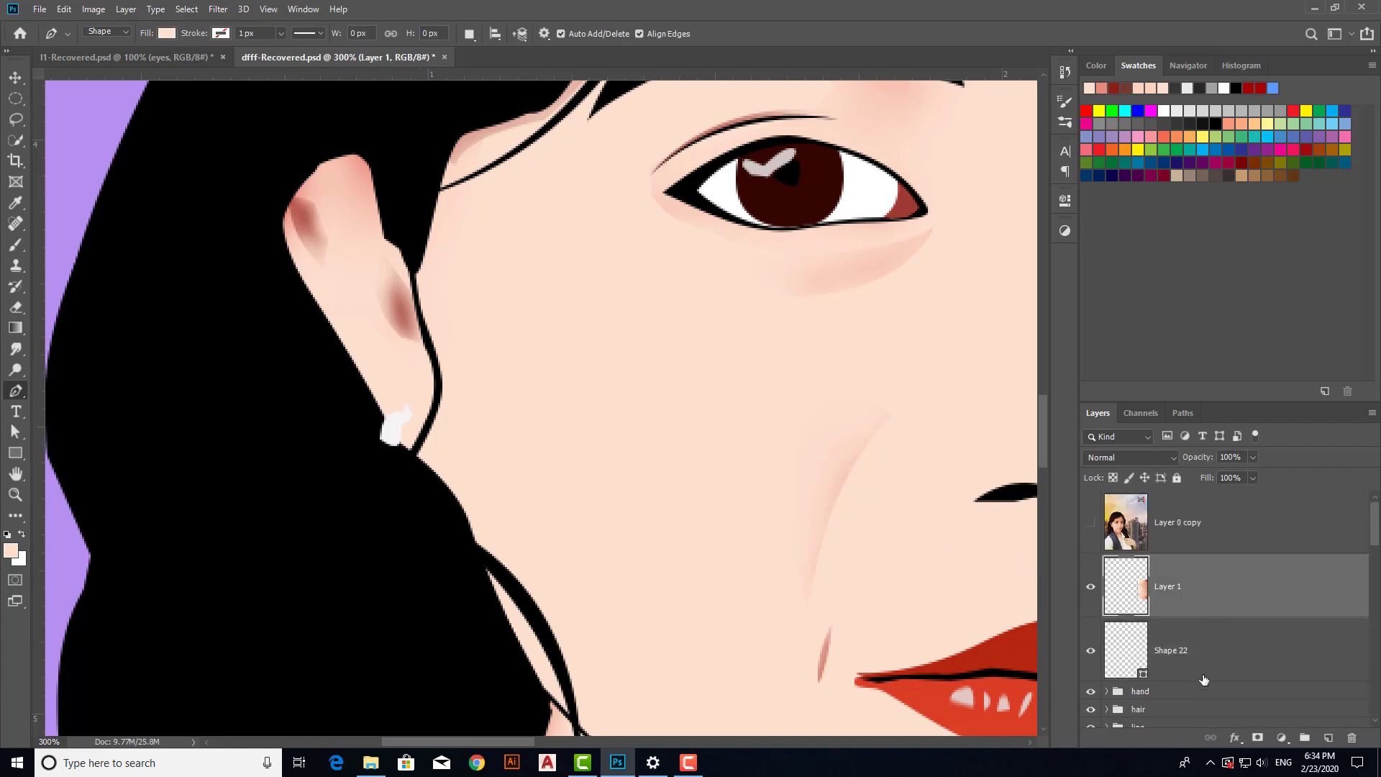
# Step: Delete the earring layer Shape 22
pyautogui.doubleClick(1138, 651)
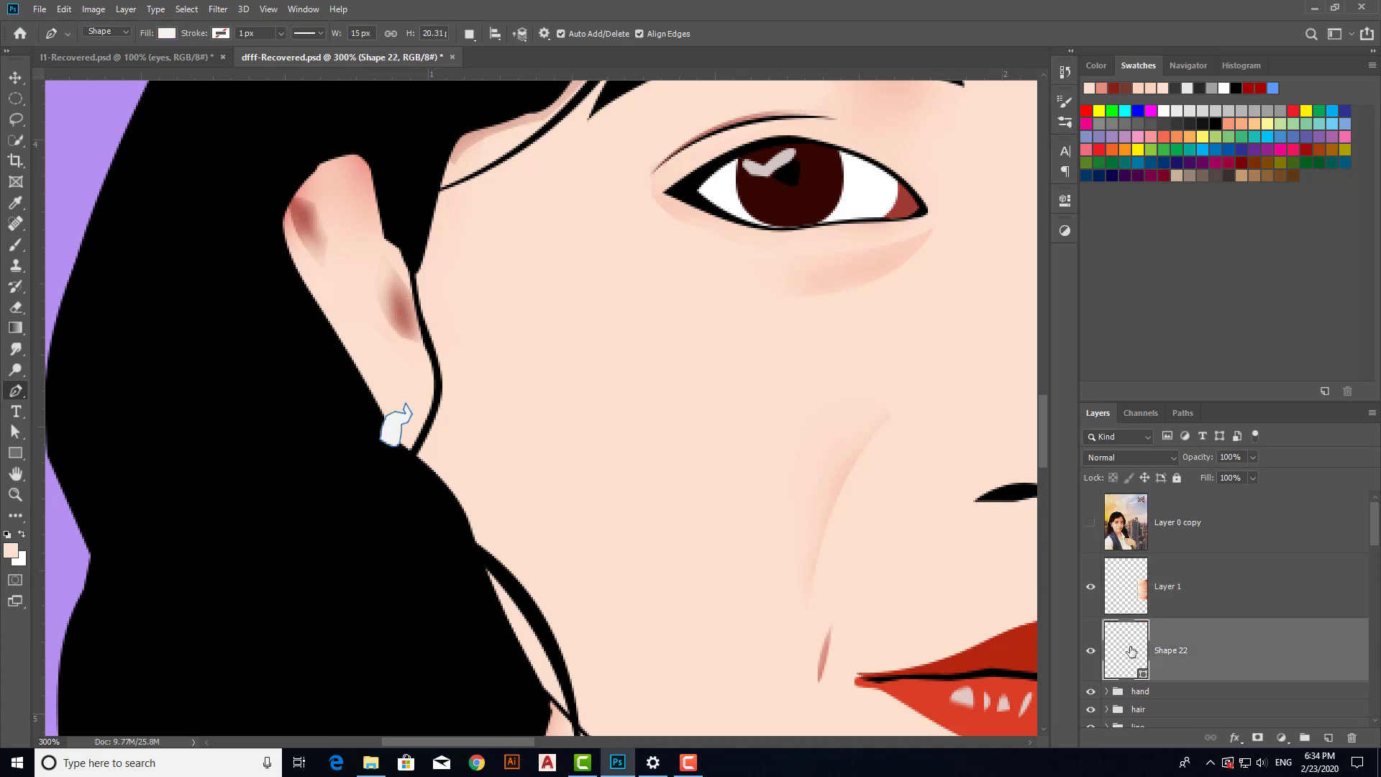
pyautogui.click(867, 244)
pyautogui.moveTo(867, 244); pyautogui.dragTo(932, 307)
pyautogui.click(1096, 259)
pyautogui.press('Delete')
# Step: Add an empty layer above the hand group and choose the solid heart as the Custom Shape
pyautogui.click(1328, 738)
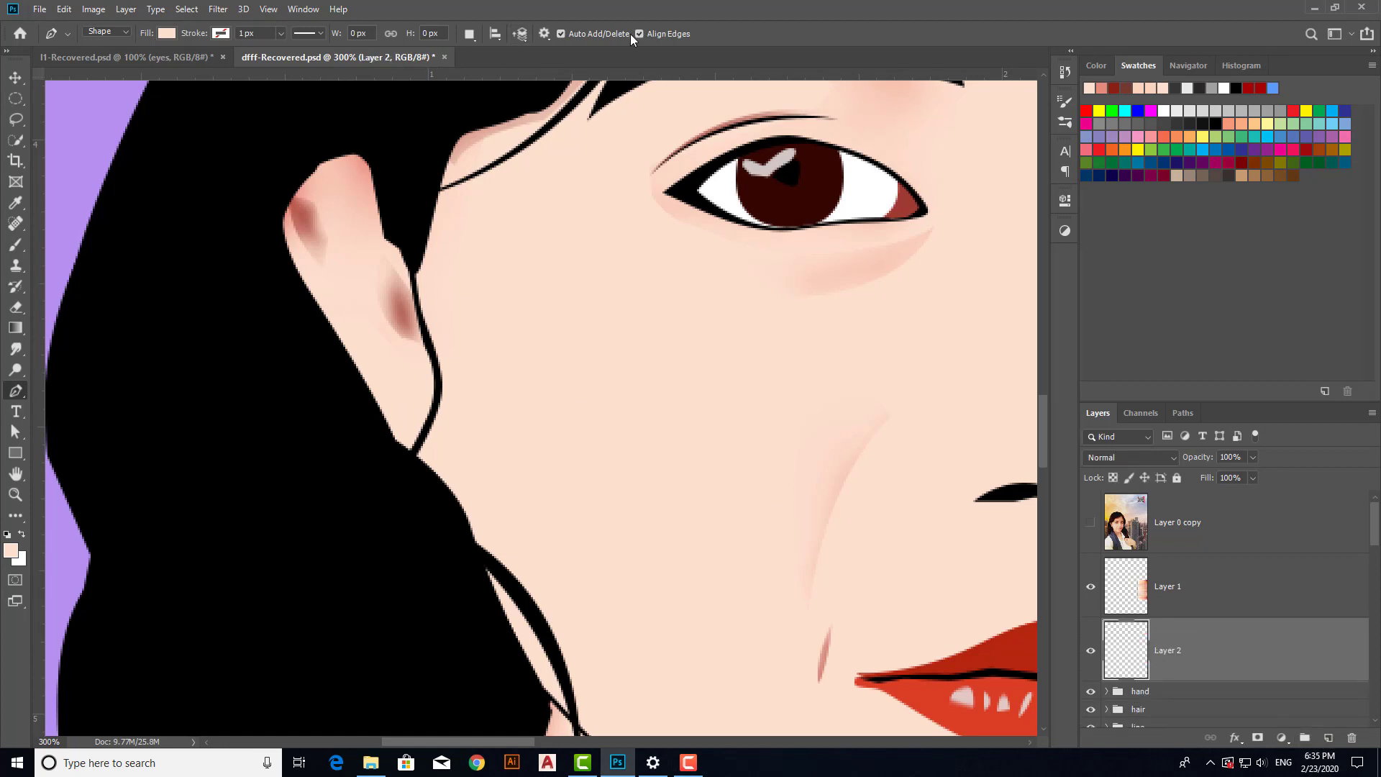
pyautogui.rightClick(16, 452)
pyautogui.click(72, 529)
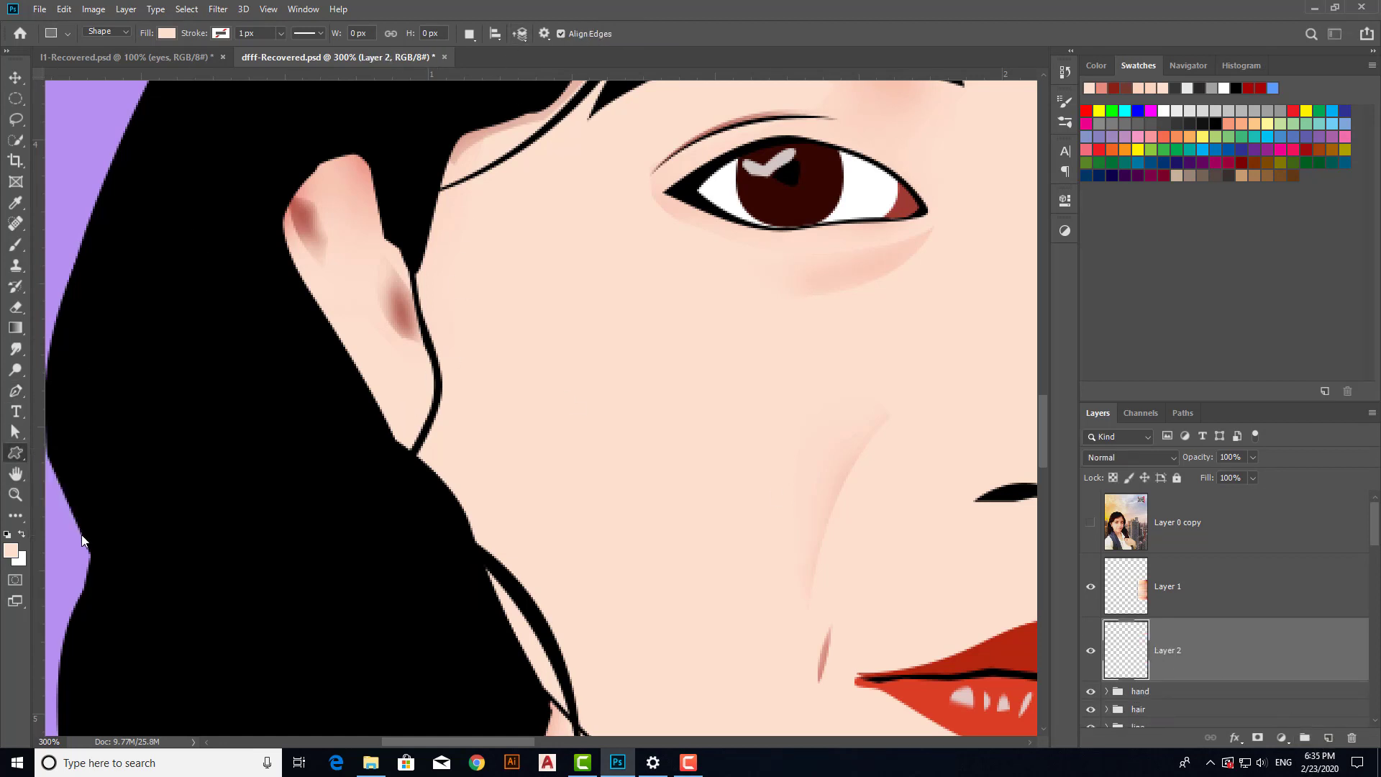
pyautogui.click(612, 34)
pyautogui.scroll(-5, 593, 89)
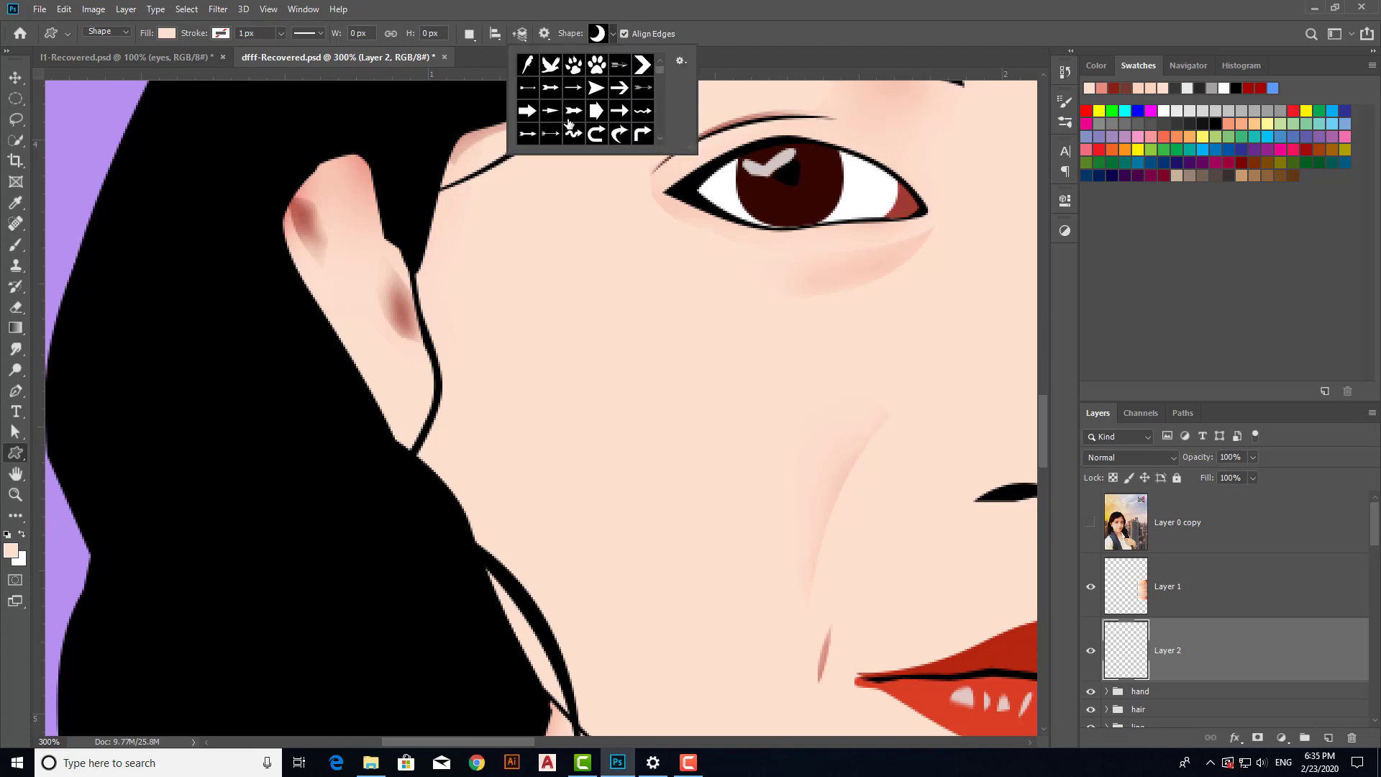
pyautogui.scroll(-6, 571, 122)
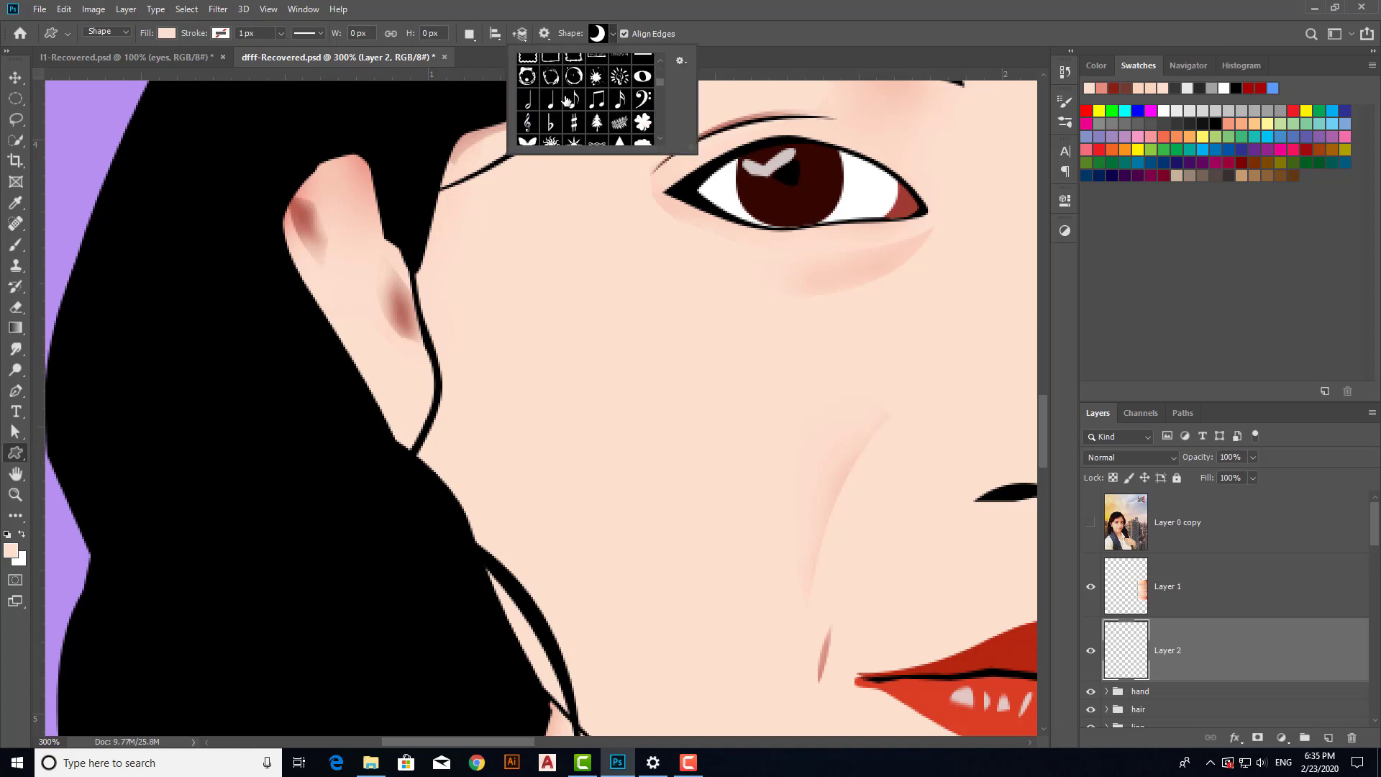
pyautogui.scroll(-8, 568, 113)
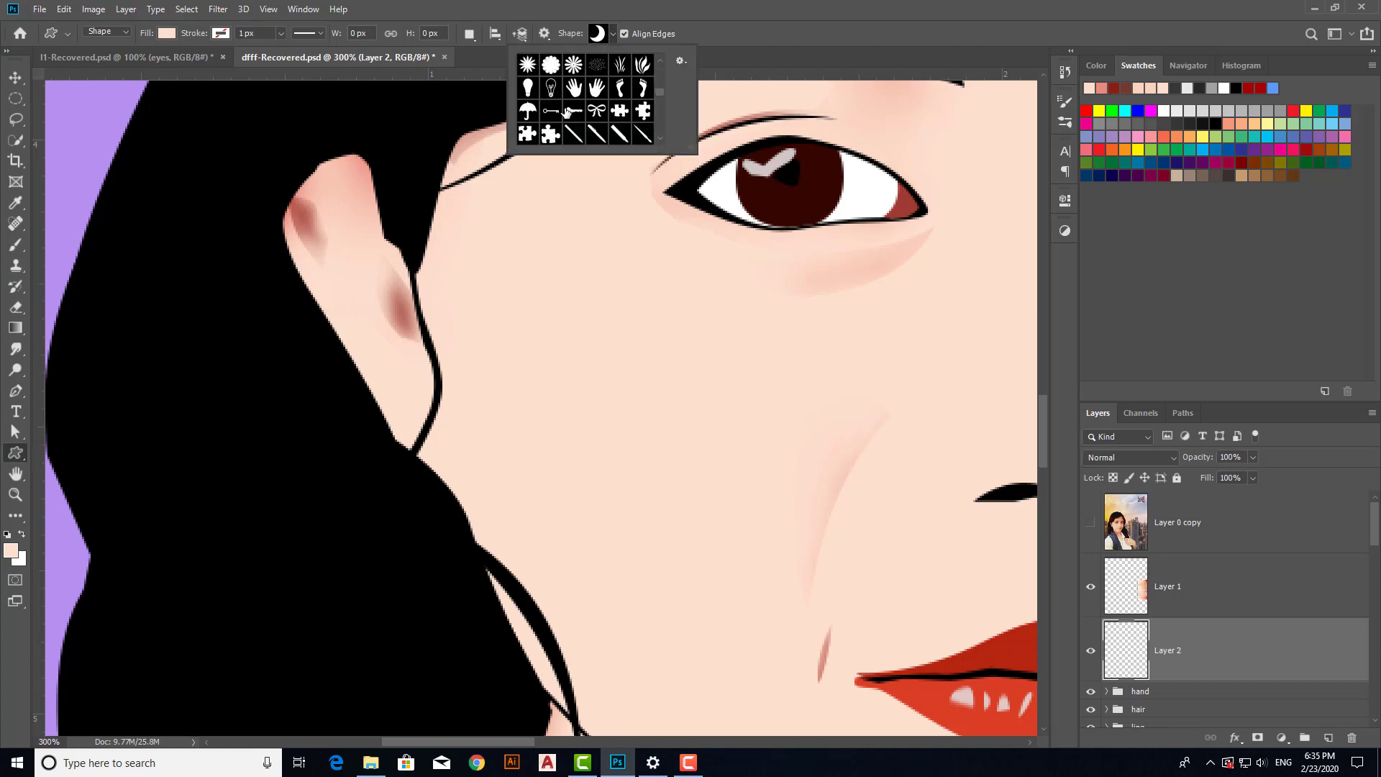
pyautogui.scroll(-3, 567, 112)
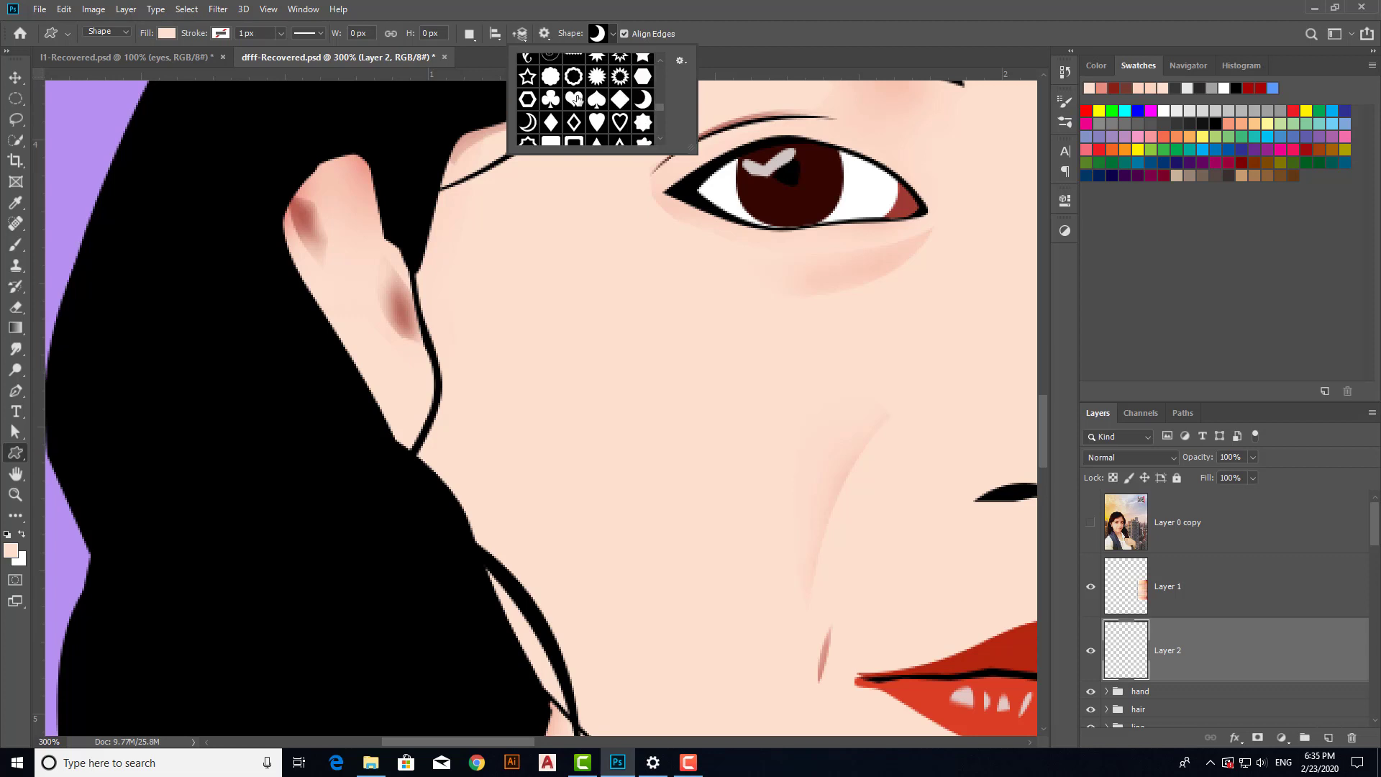
pyautogui.click(574, 99)
# Step: Draw a heart earring about 13 by 11 px on the lower earlobe and recolour it reddish brown
pyautogui.click(397, 399)
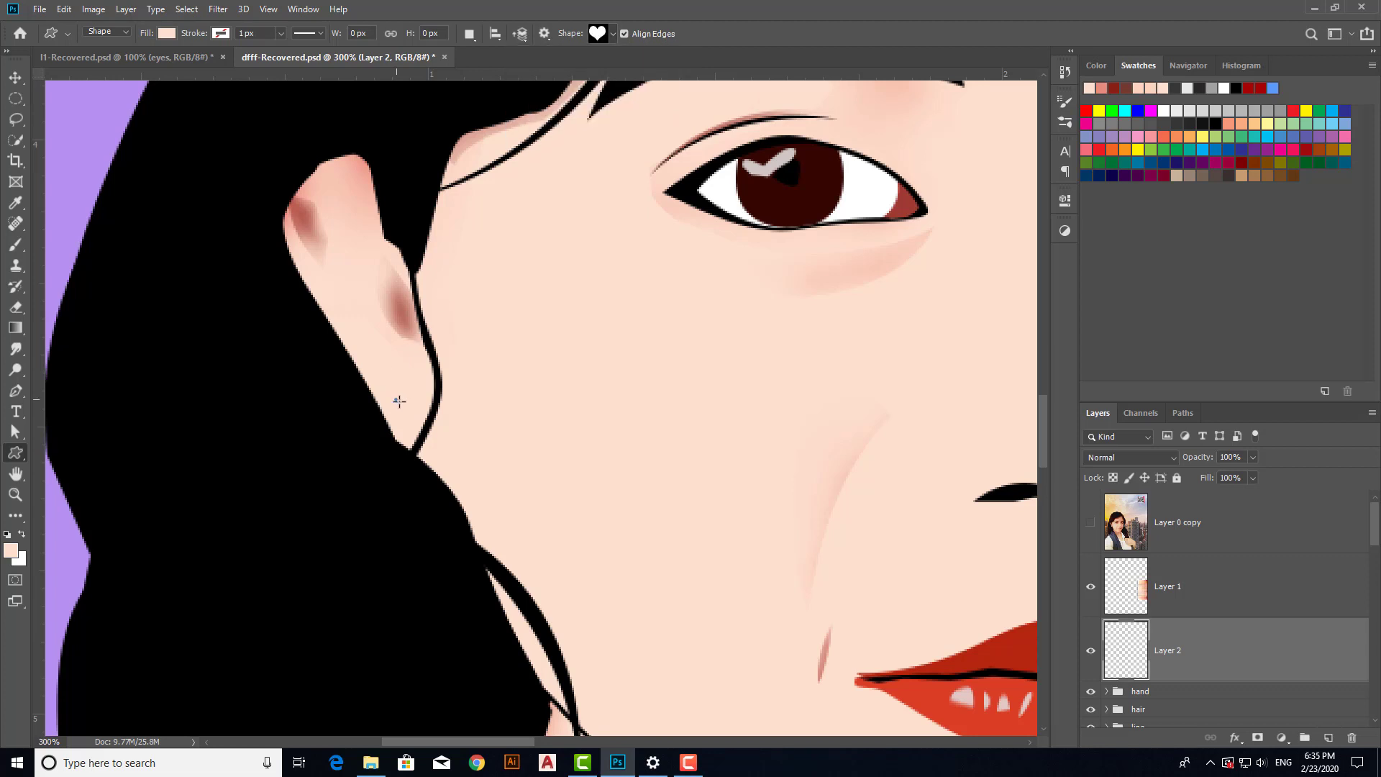
pyautogui.moveTo(394, 395); pyautogui.dragTo(422, 420)
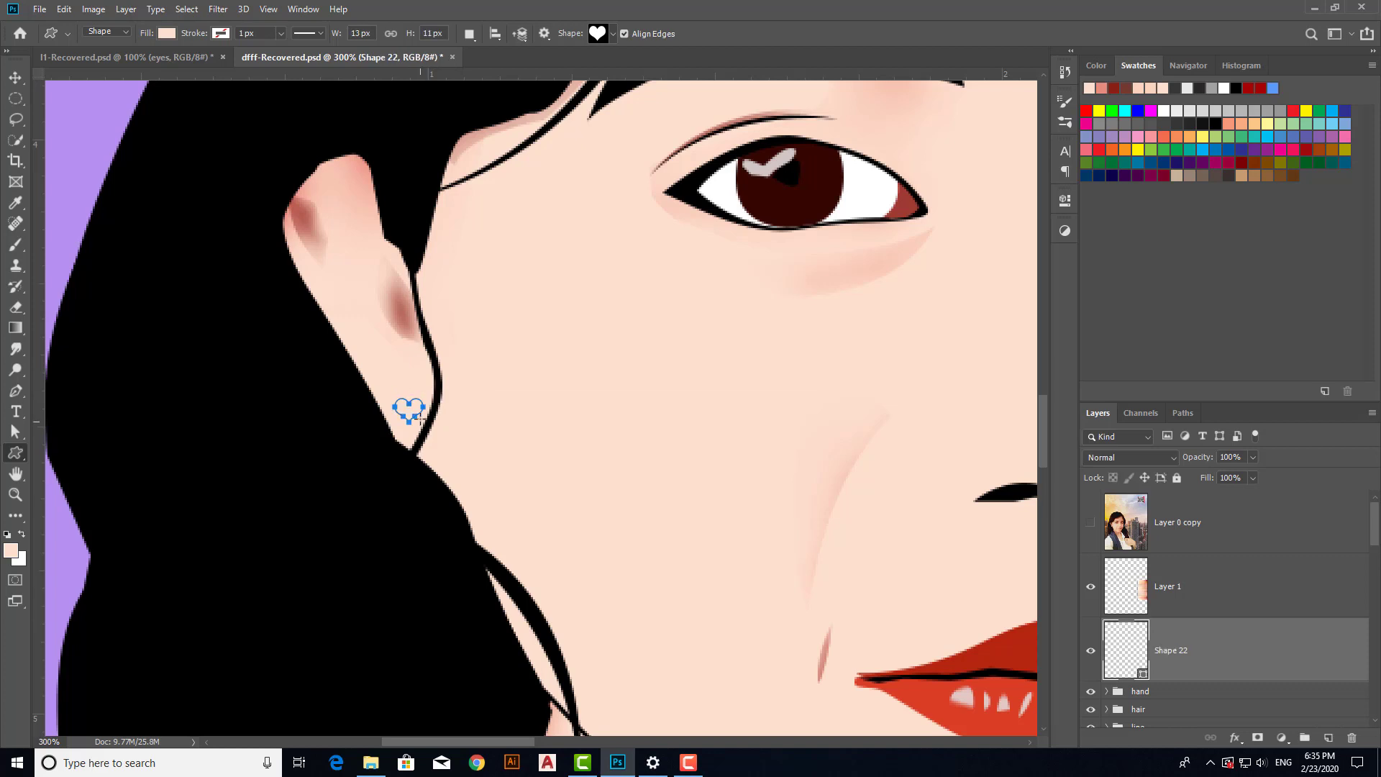
pyautogui.doubleClick(1120, 653)
pyautogui.moveTo(847, 260)
pyautogui.mouseDown()
pyautogui.moveTo(829, 315)
pyautogui.moveTo(811, 298)
pyautogui.moveTo(818, 421)
pyautogui.moveTo(913, 272)
pyautogui.moveTo(966, 233)
pyautogui.moveTo(990, 309)
pyautogui.moveTo(980, 328)
pyautogui.mouseUp()
pyautogui.click(1118, 233)
# Step: Move the heart earring slightly down the earlobe and enlarge it to about 115% width and 109% height
pyautogui.press('v')
pyautogui.moveTo(409, 404); pyautogui.dragTo(405, 414)
pyautogui.scroll(-1, 652, 452)
pyautogui.scroll(1, 652, 452)
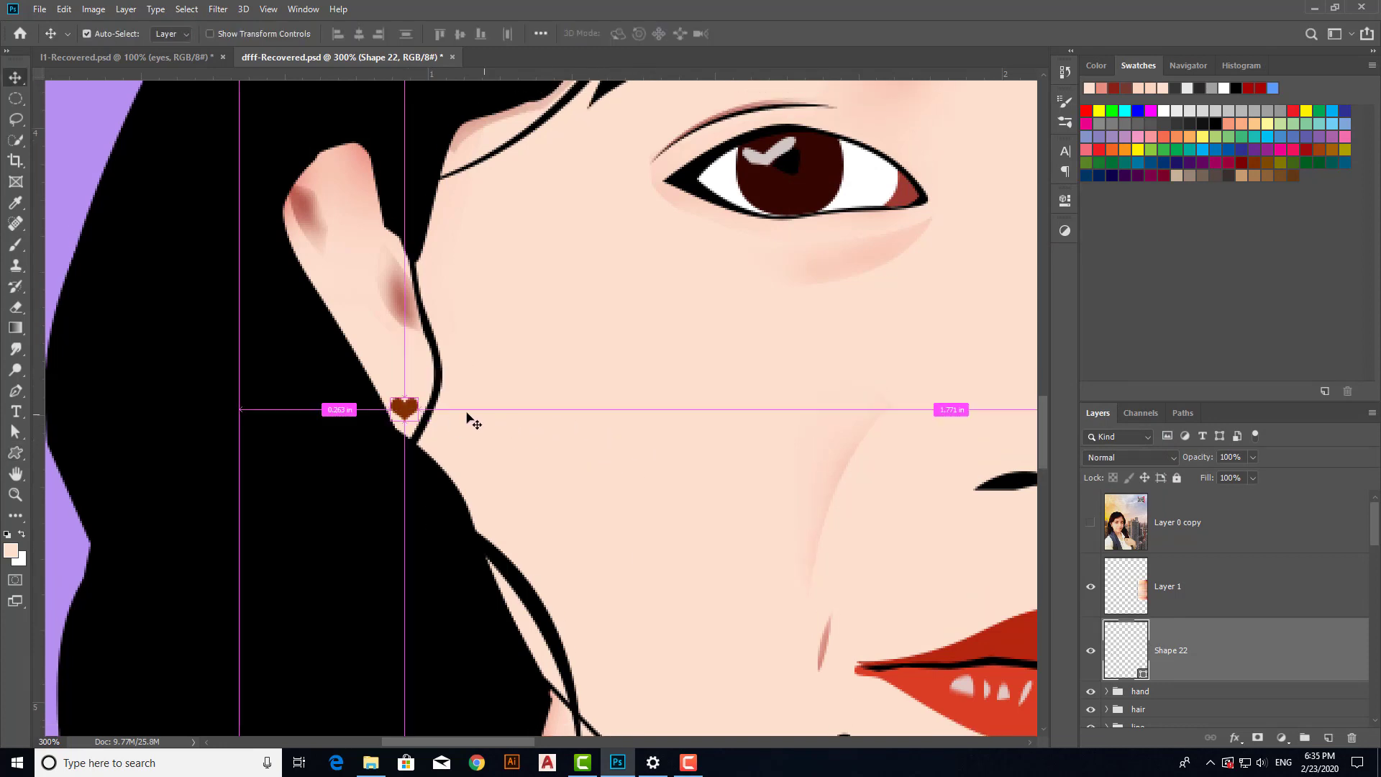
pyautogui.hotkey('ctrl', 't')
pyautogui.moveTo(421, 397); pyautogui.dragTo(425, 393)
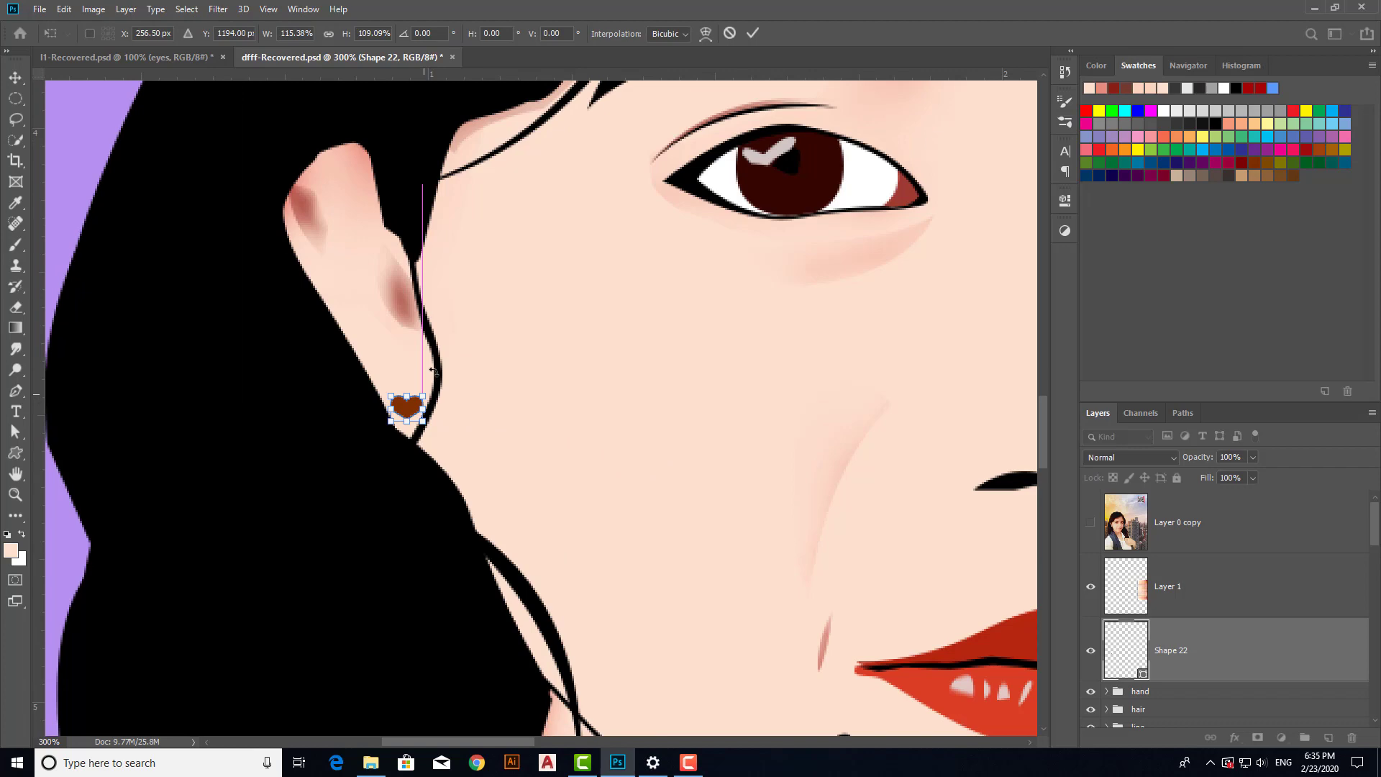
pyautogui.click(752, 33)
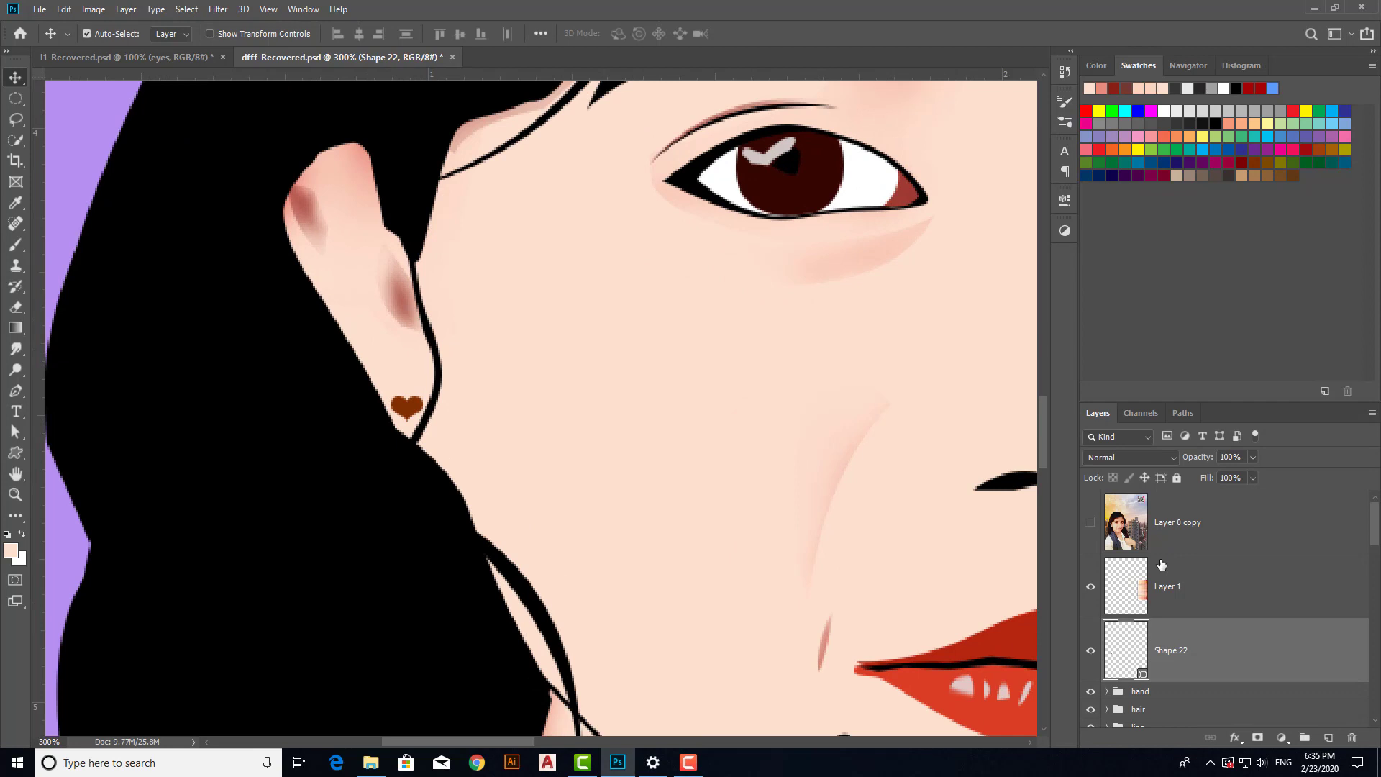
# Step: Show the reference photo layer, Layer 0 copy, over the drawing
pyautogui.hotkey('ctrl', '-')
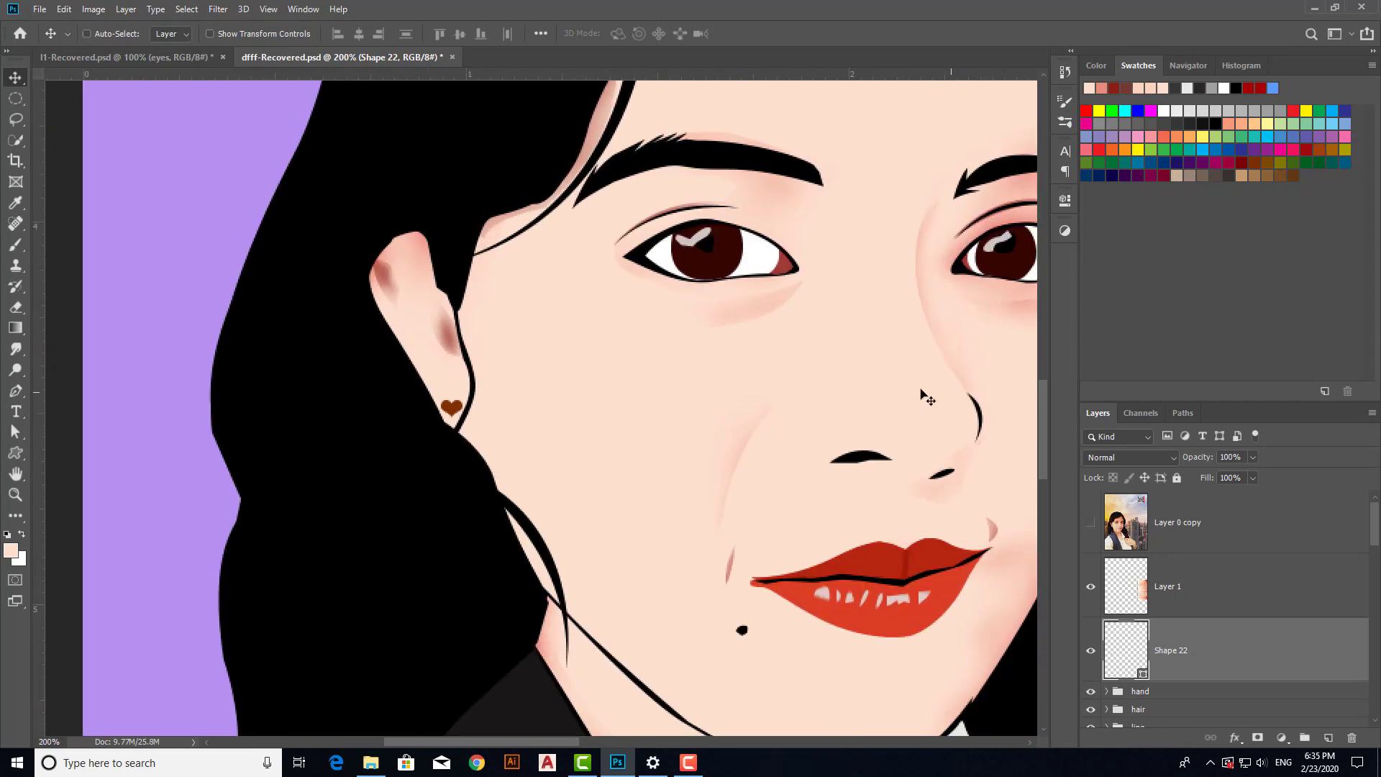
pyautogui.click(1090, 524)
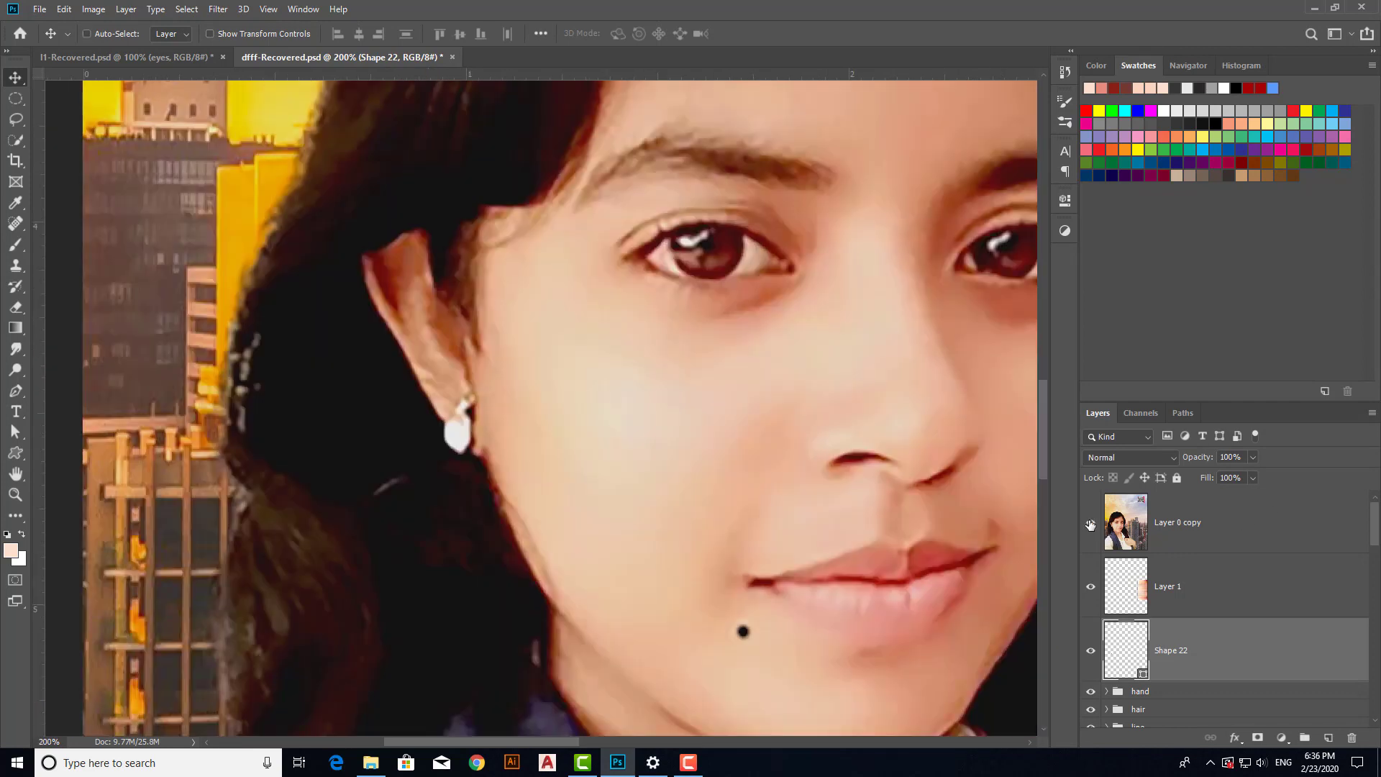
pyautogui.click(1091, 523)
pyautogui.click(1090, 523)
# Step: Add an empty layer directly above Shape 21 in the screen tone group
pyautogui.scroll(-5, 1199, 630)
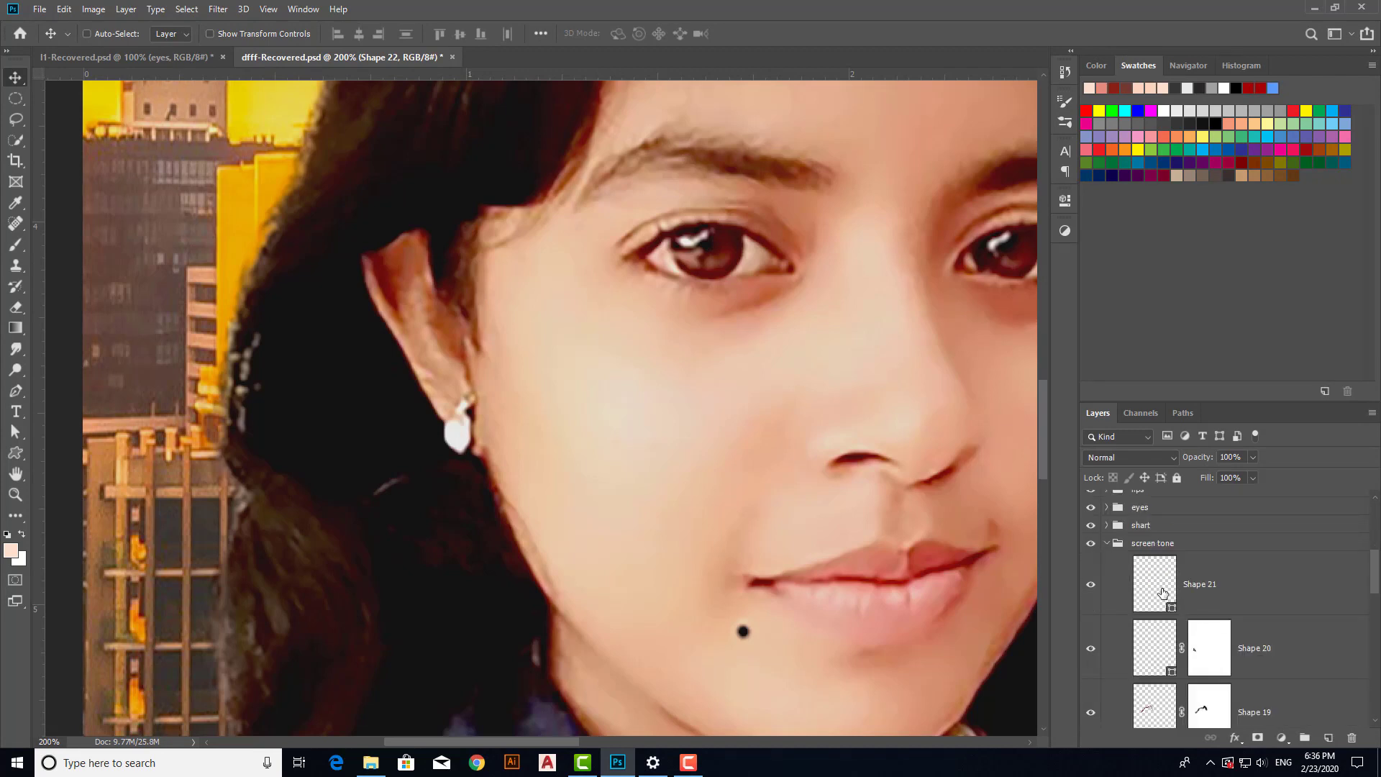
pyautogui.click(1162, 593)
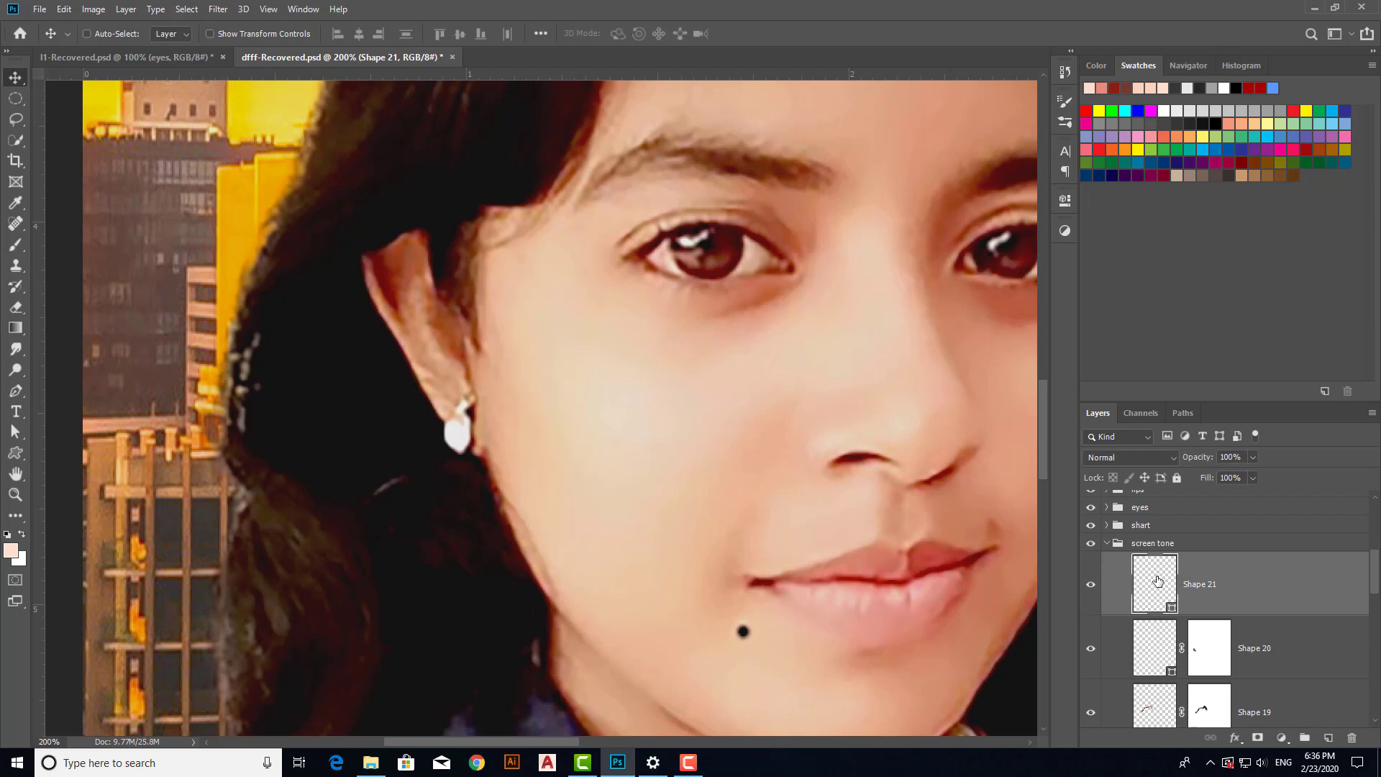
pyautogui.press('p')
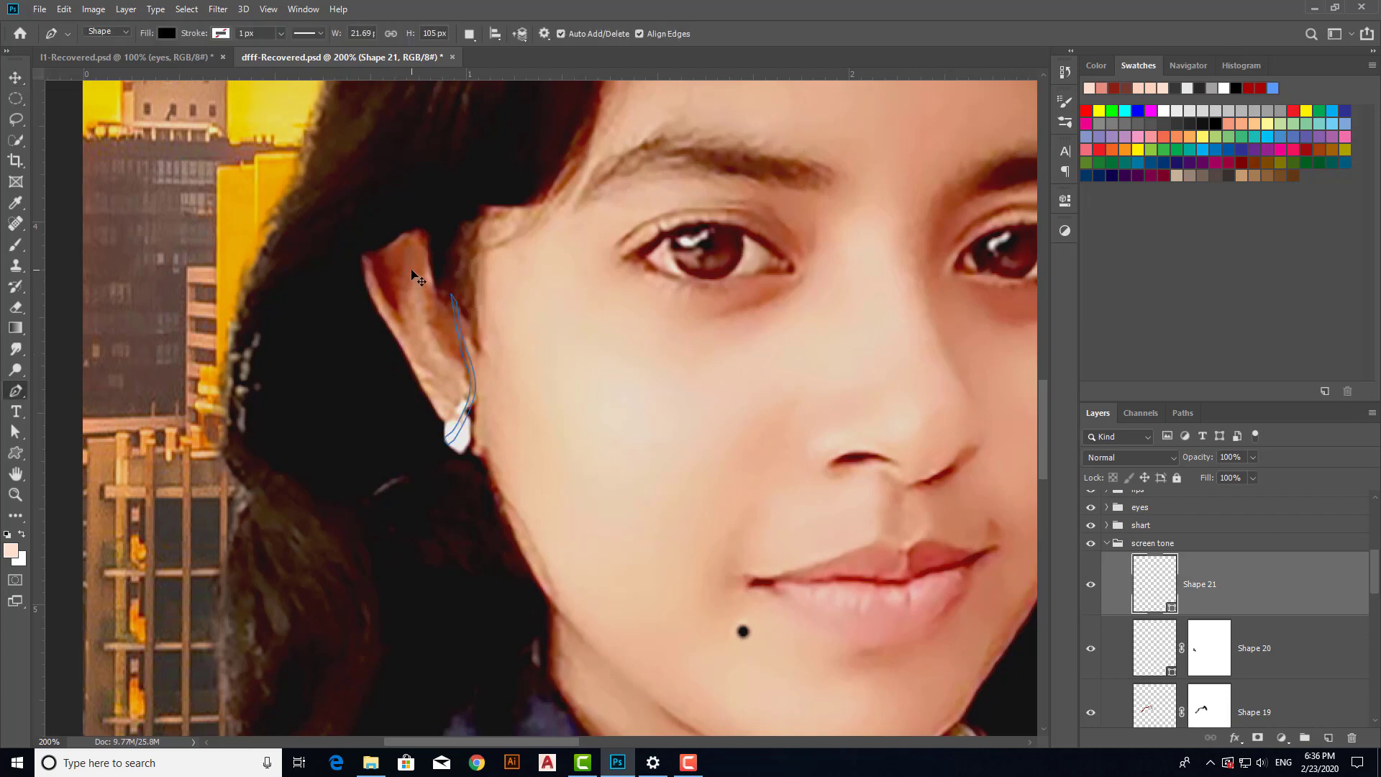
pyautogui.click(411, 274)
pyautogui.hotkey('ctrl', 'z')
pyautogui.click(1328, 737)
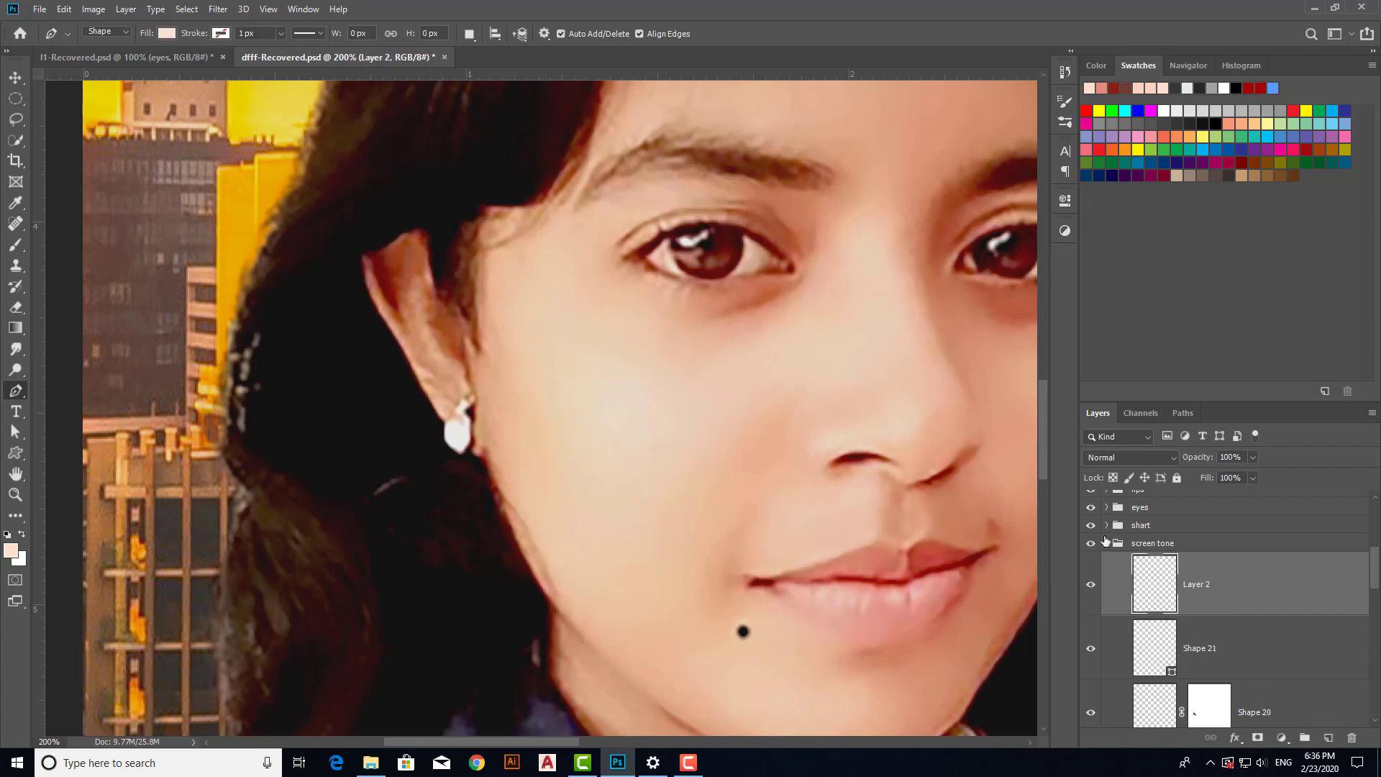
# Step: Draw a closed Pen shape about 22 by 106 px along the shadow inside the ear and hide the reference photo
pyautogui.click(421, 263)
pyautogui.hotkey('ctrl', 'z')
pyautogui.moveTo(411, 314); pyautogui.dragTo(417, 329)
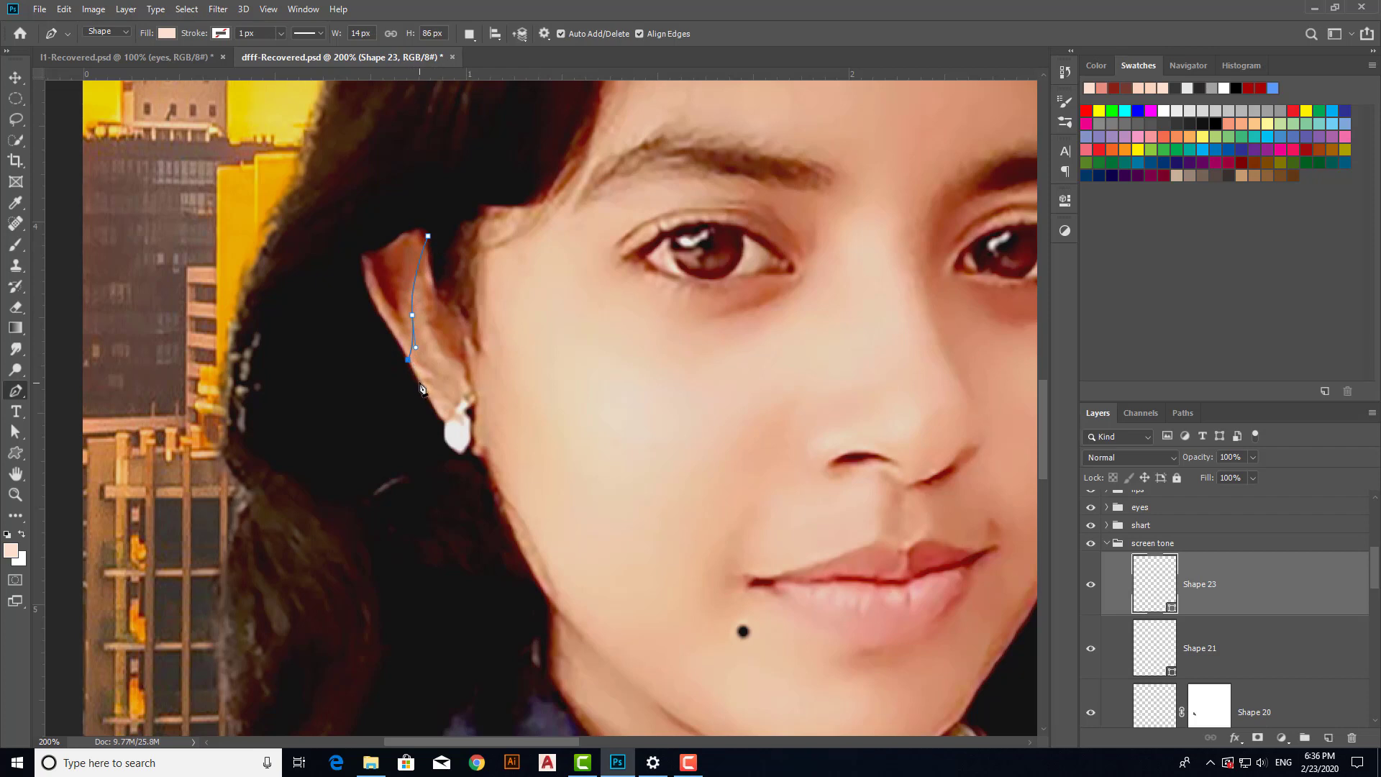
pyautogui.moveTo(440, 350); pyautogui.dragTo(436, 280)
pyautogui.scroll(5, 1139, 561)
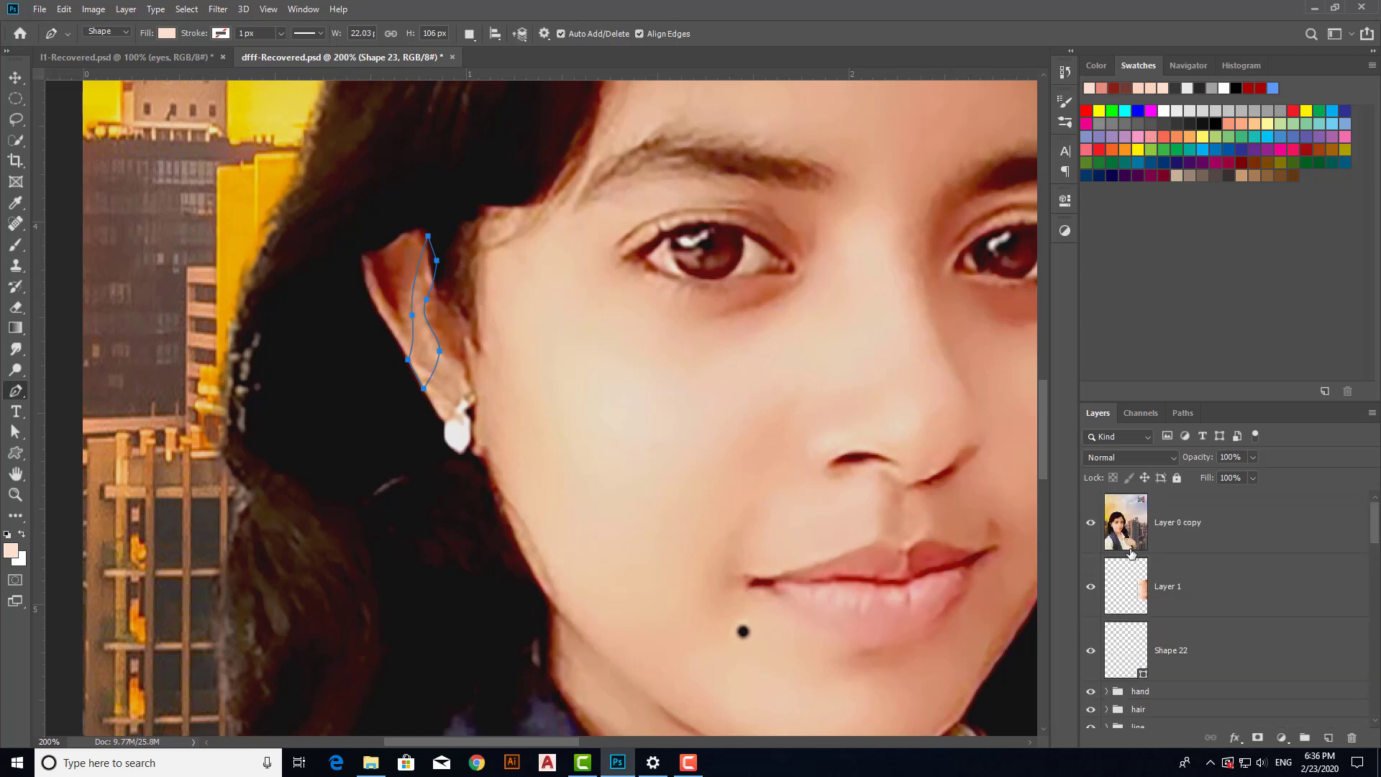
pyautogui.click(1091, 524)
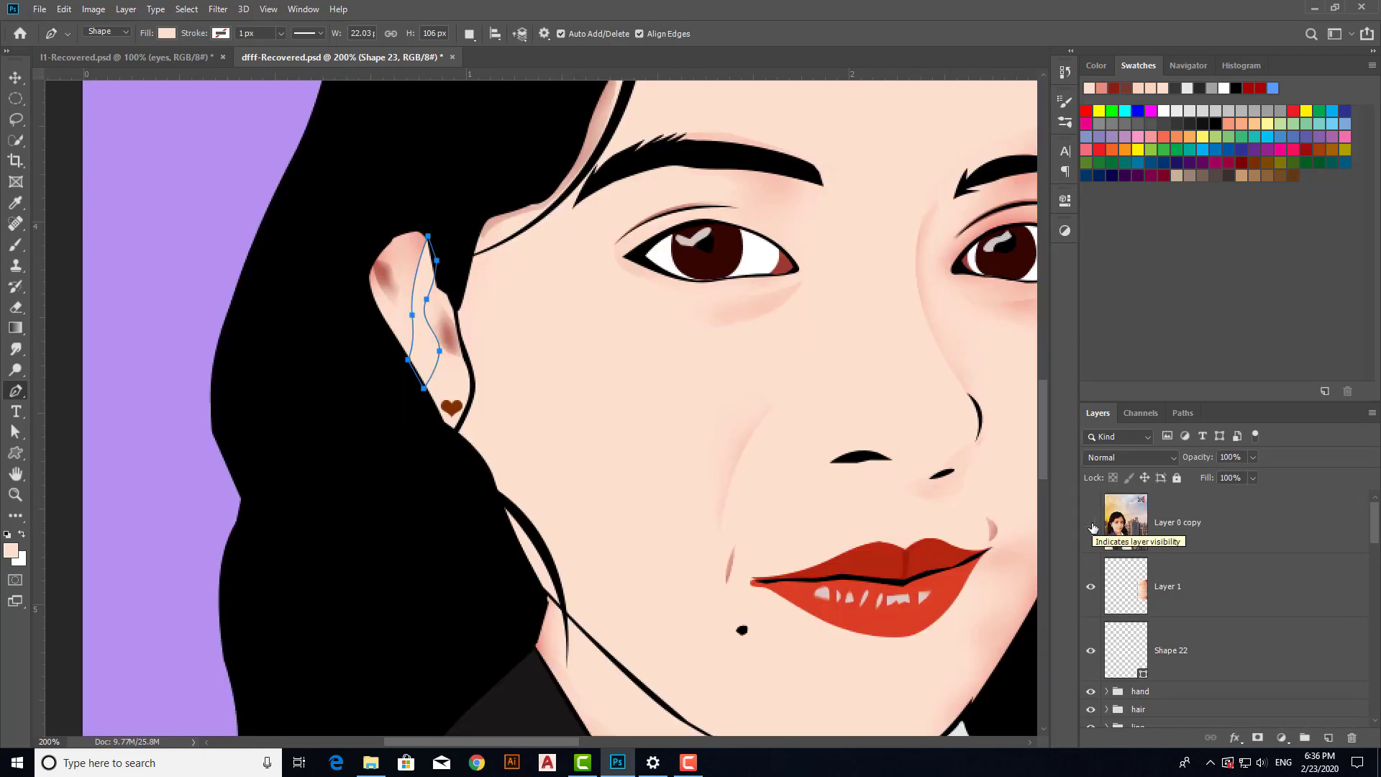
# Step: Recolour the inner-ear shadow on Shape 23 with a darker, muted brown skin tone
pyautogui.scroll(-3, 1154, 588)
pyautogui.scroll(3, 1151, 568)
pyautogui.scroll(-5, 1179, 633)
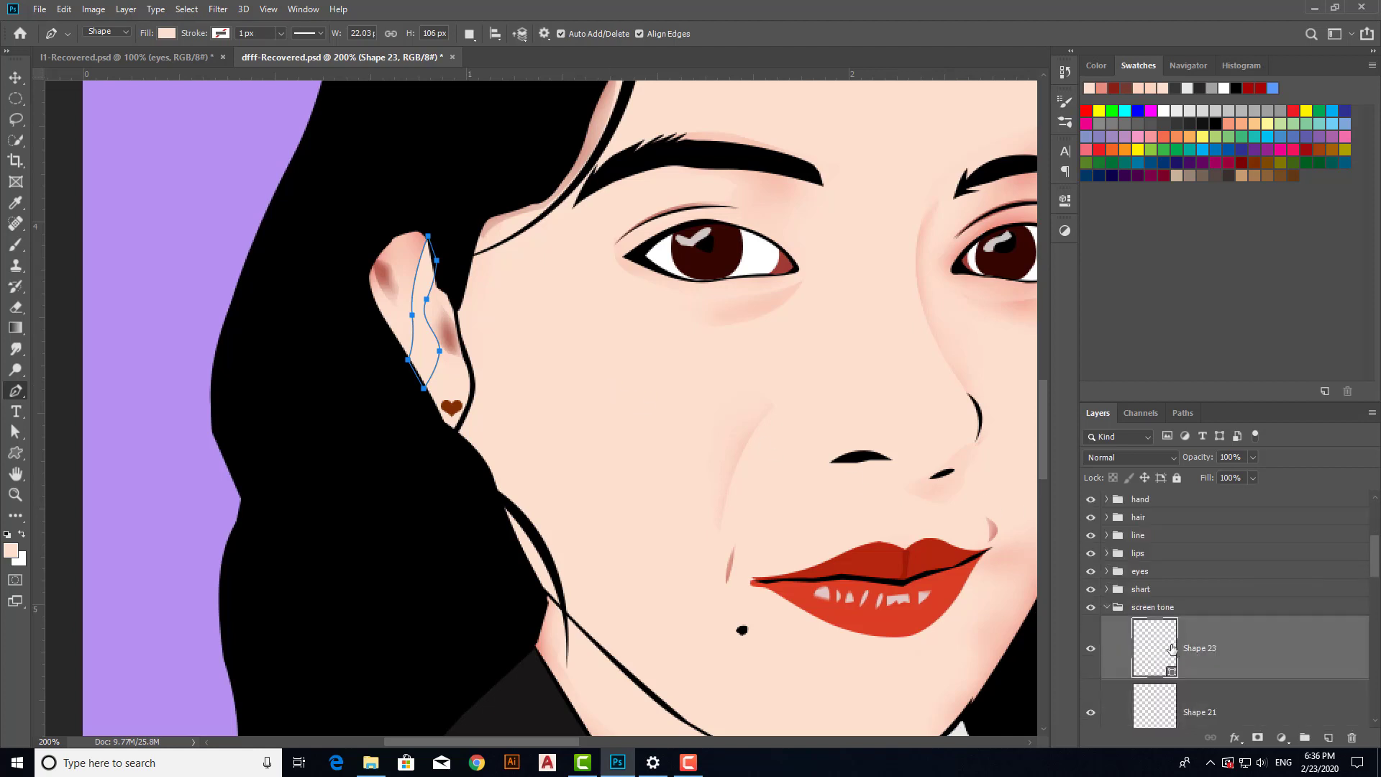
pyautogui.doubleClick(1154, 647)
pyautogui.click(408, 290)
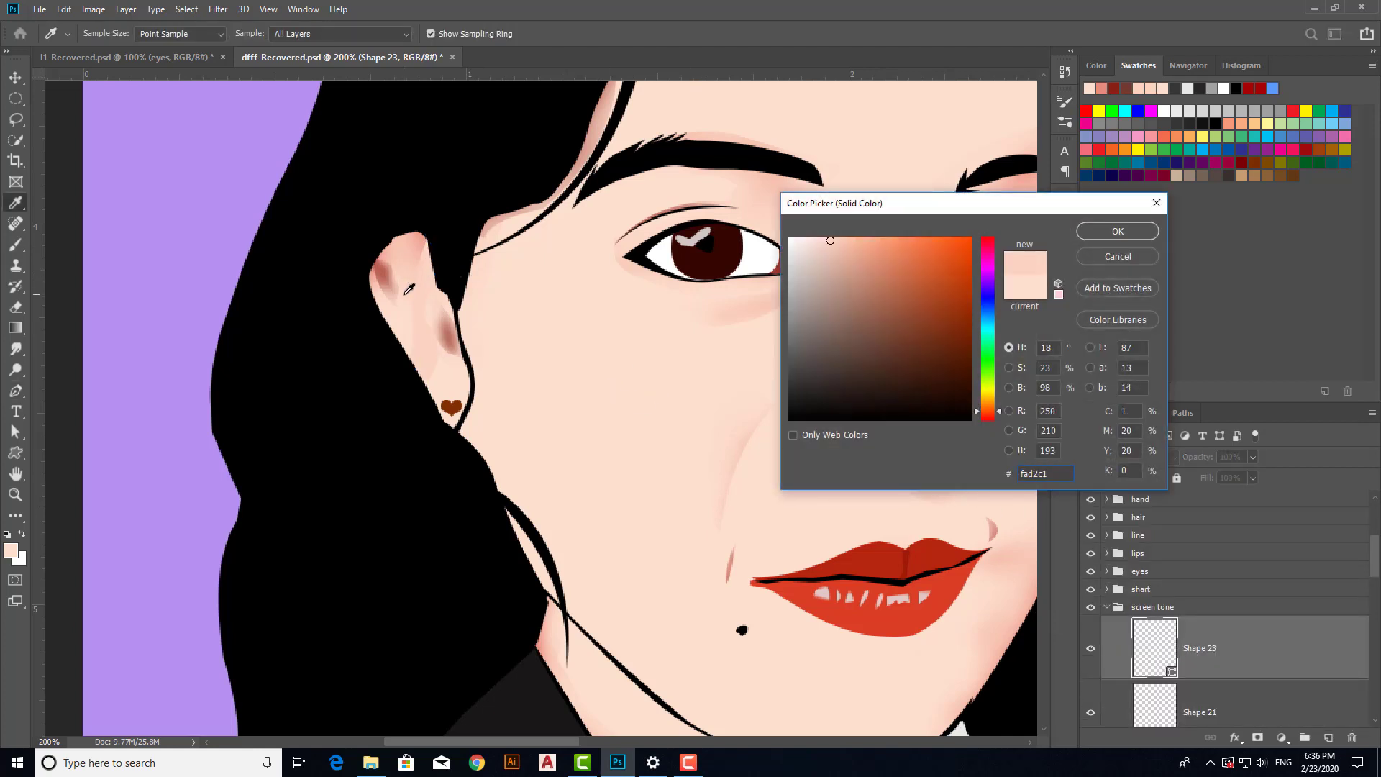
pyautogui.click(852, 243)
pyautogui.click(838, 265)
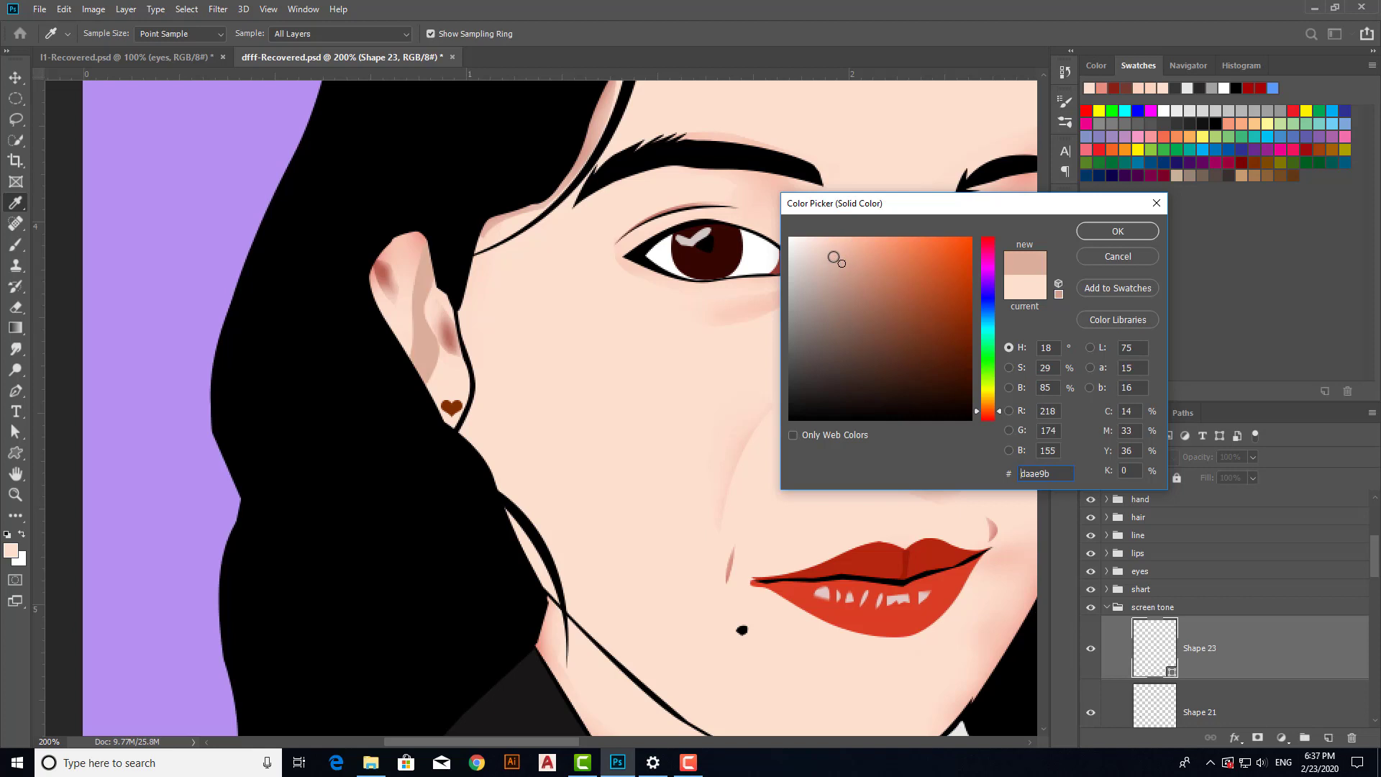
pyautogui.click(829, 253)
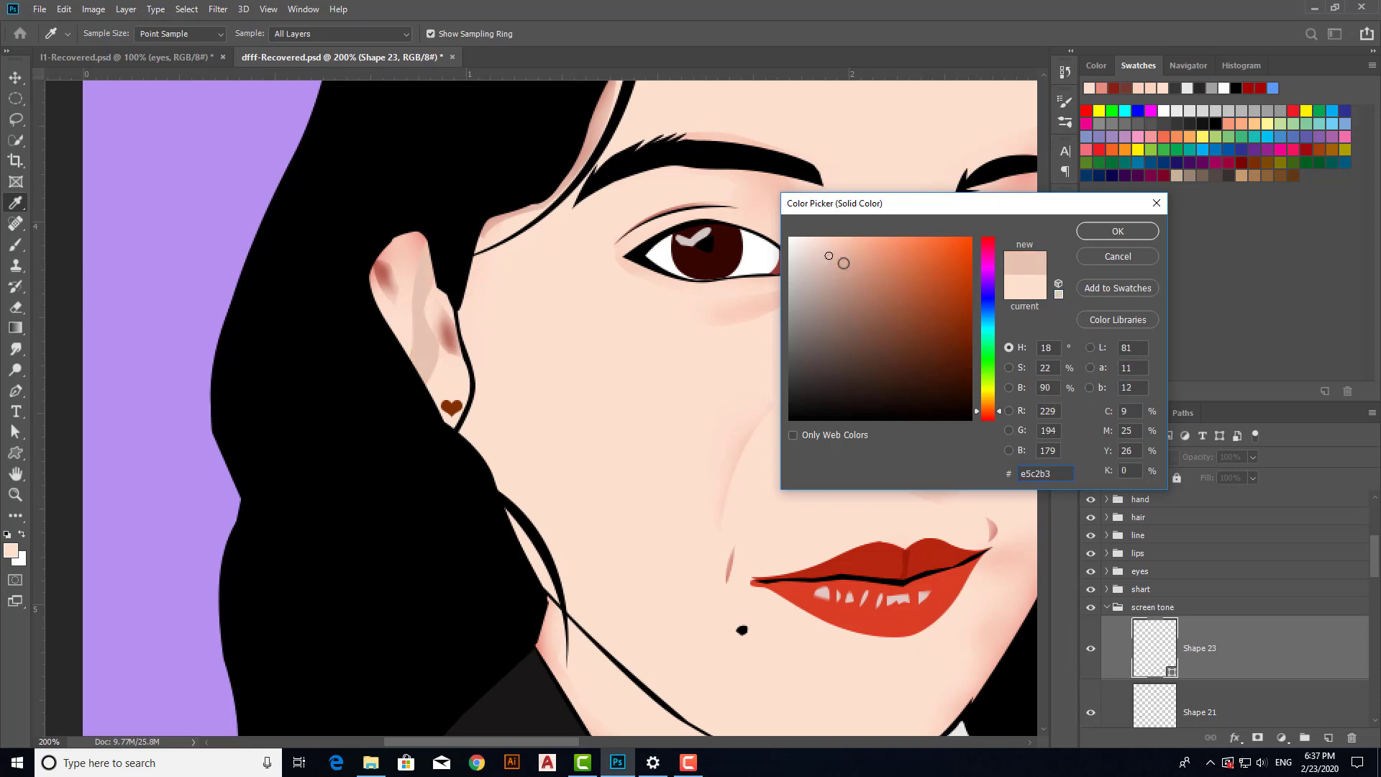
pyautogui.click(846, 274)
pyautogui.click(1116, 230)
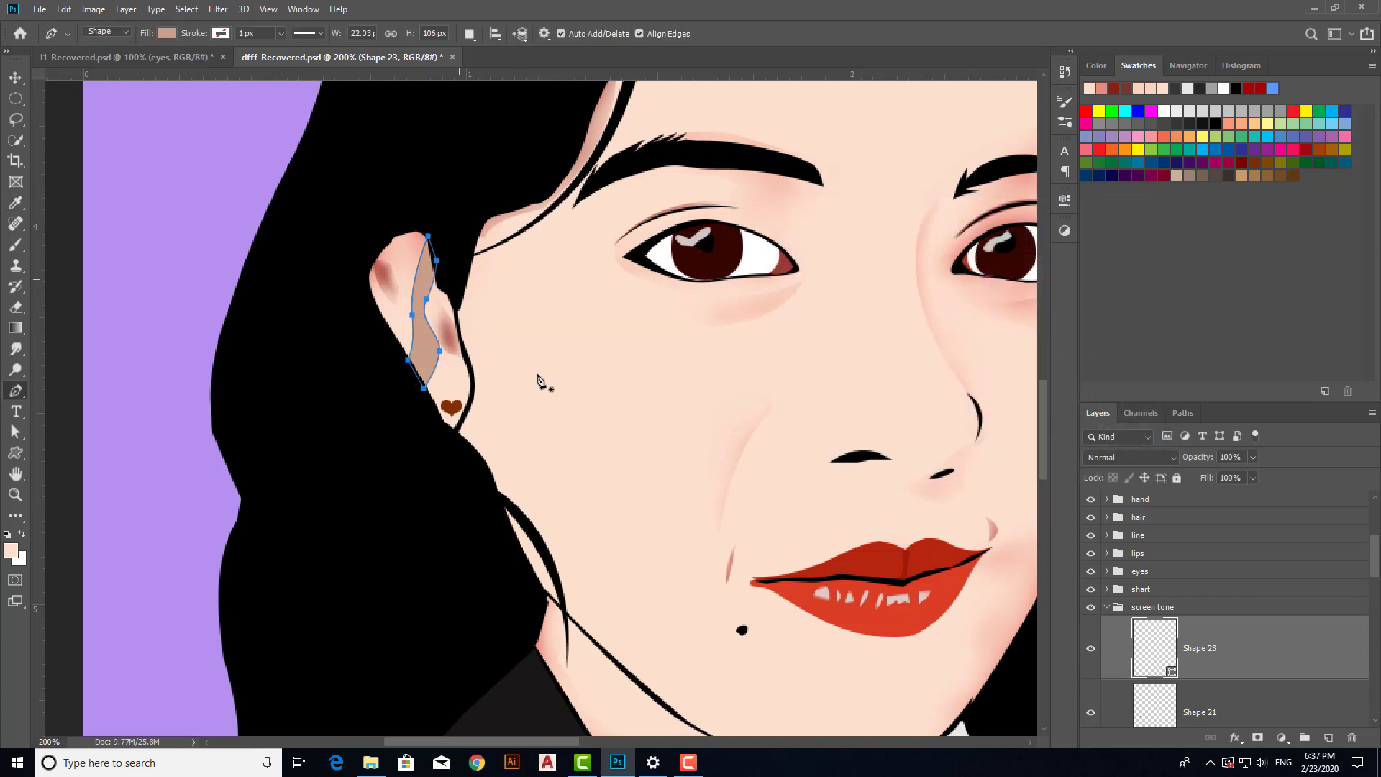
# Step: Add a layer mask to Shape 23 and soften the shadow's edges with a soft 50 px Eraser at 30% flow
pyautogui.click(1257, 737)
pyautogui.press('e')
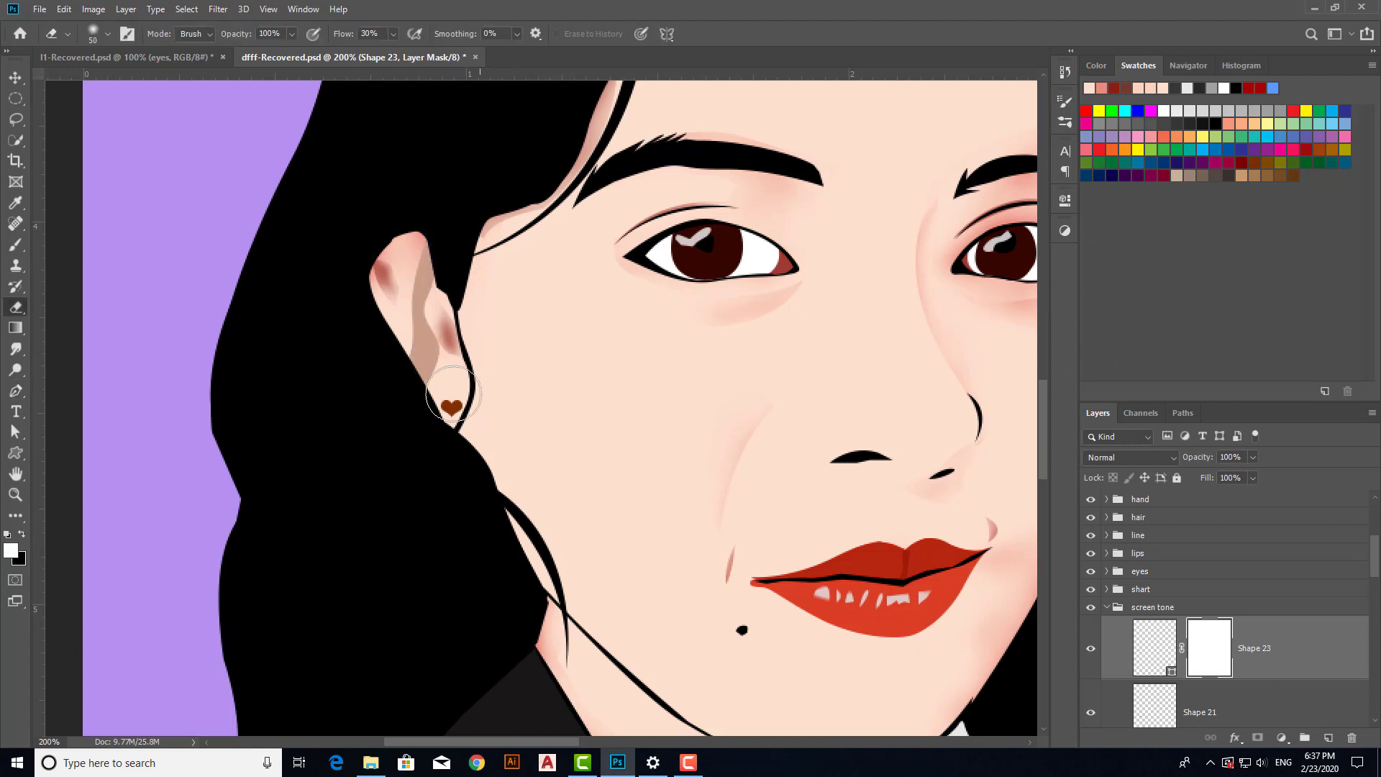
pyautogui.moveTo(464, 277)
pyautogui.mouseDown()
pyautogui.moveTo(444, 315)
pyautogui.moveTo(453, 371)
pyautogui.mouseUp()
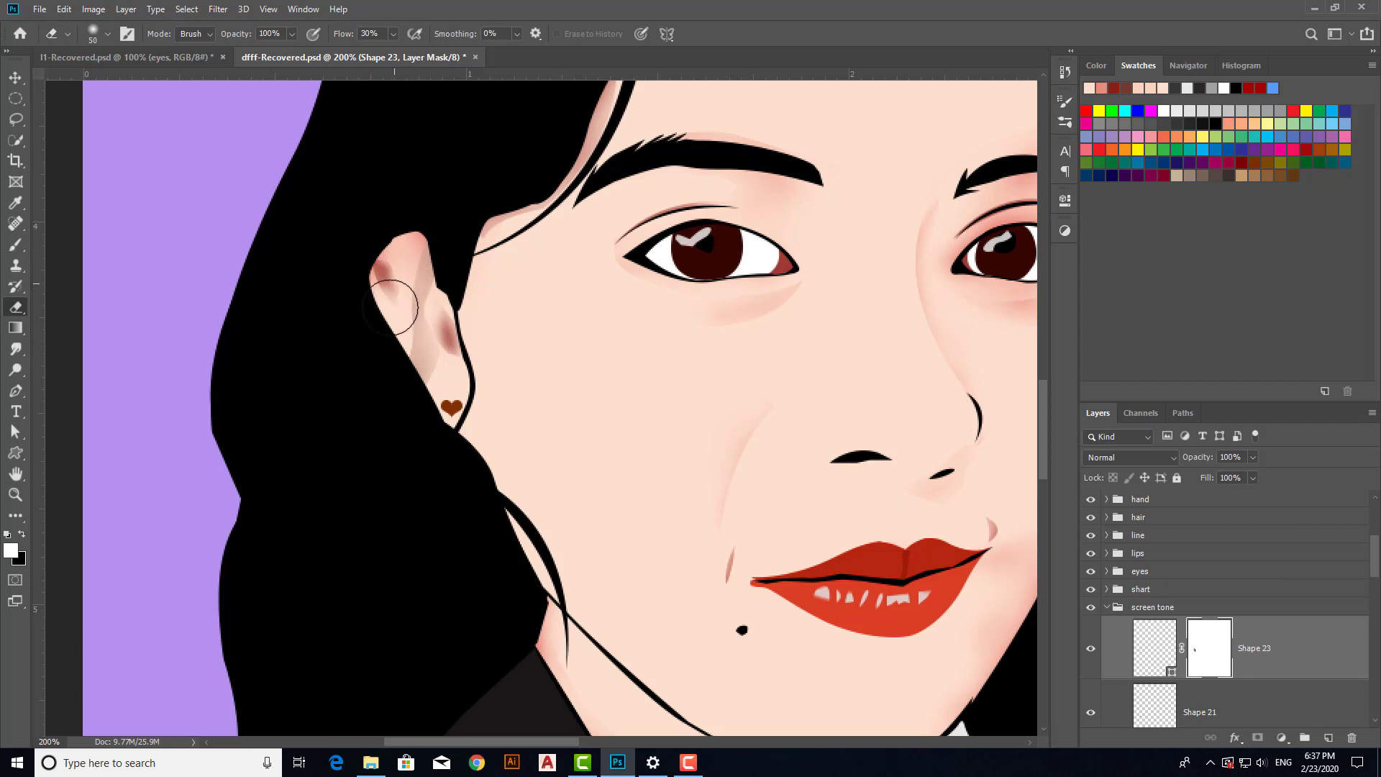
pyautogui.moveTo(402, 289); pyautogui.dragTo(440, 288)
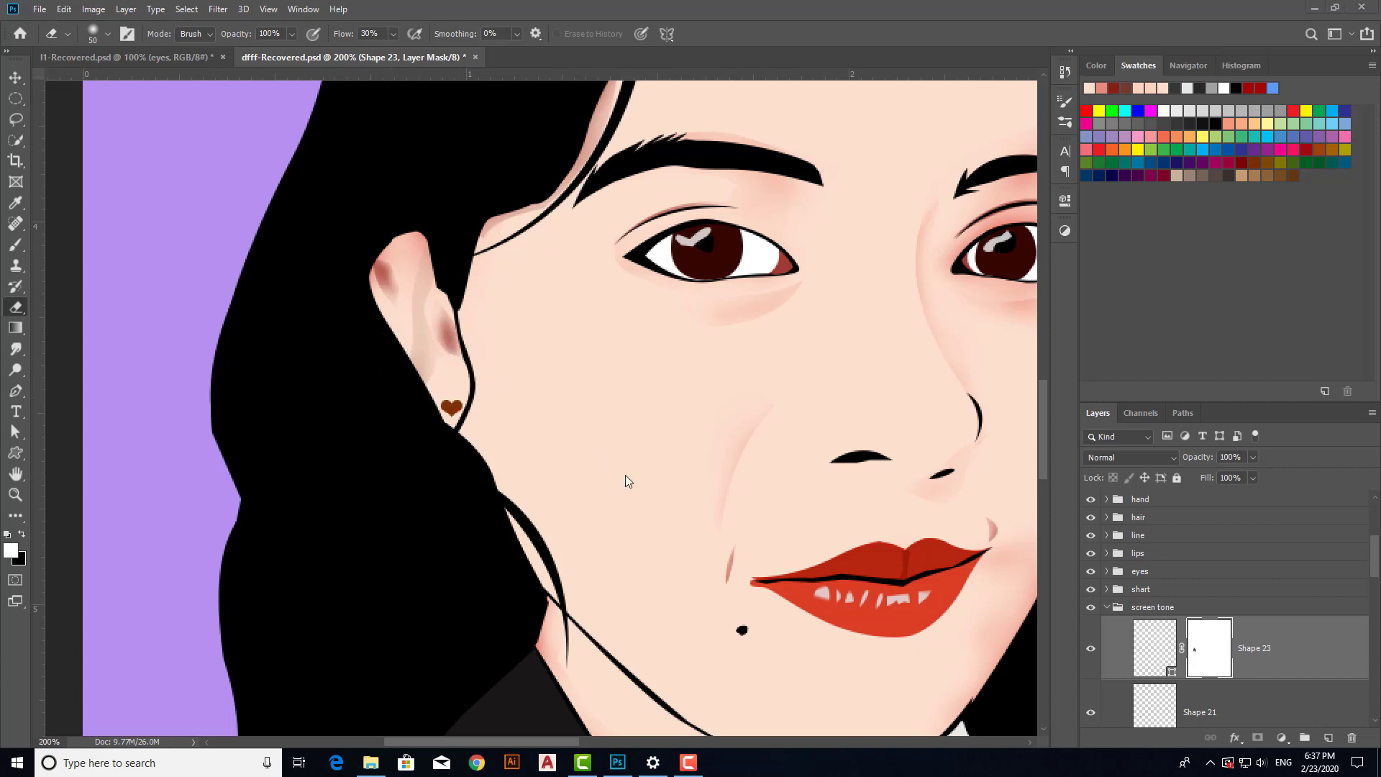
# Step: Examine the shaded ear and the whole portrait, and compare it with the portrait in l1-Recovered.psd
pyautogui.scroll(-2, 662, 472)
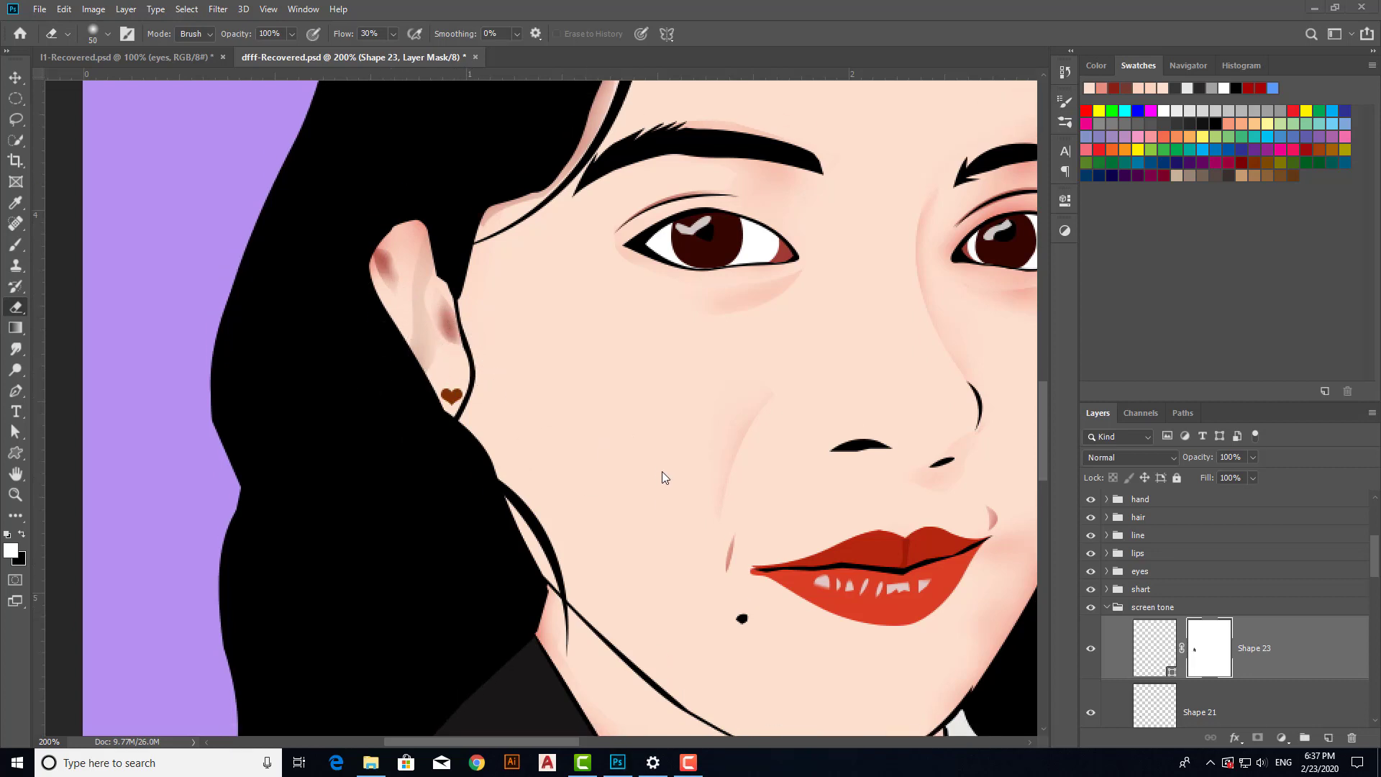
pyautogui.scroll(3, 1124, 535)
pyautogui.scroll(-2, 871, 490)
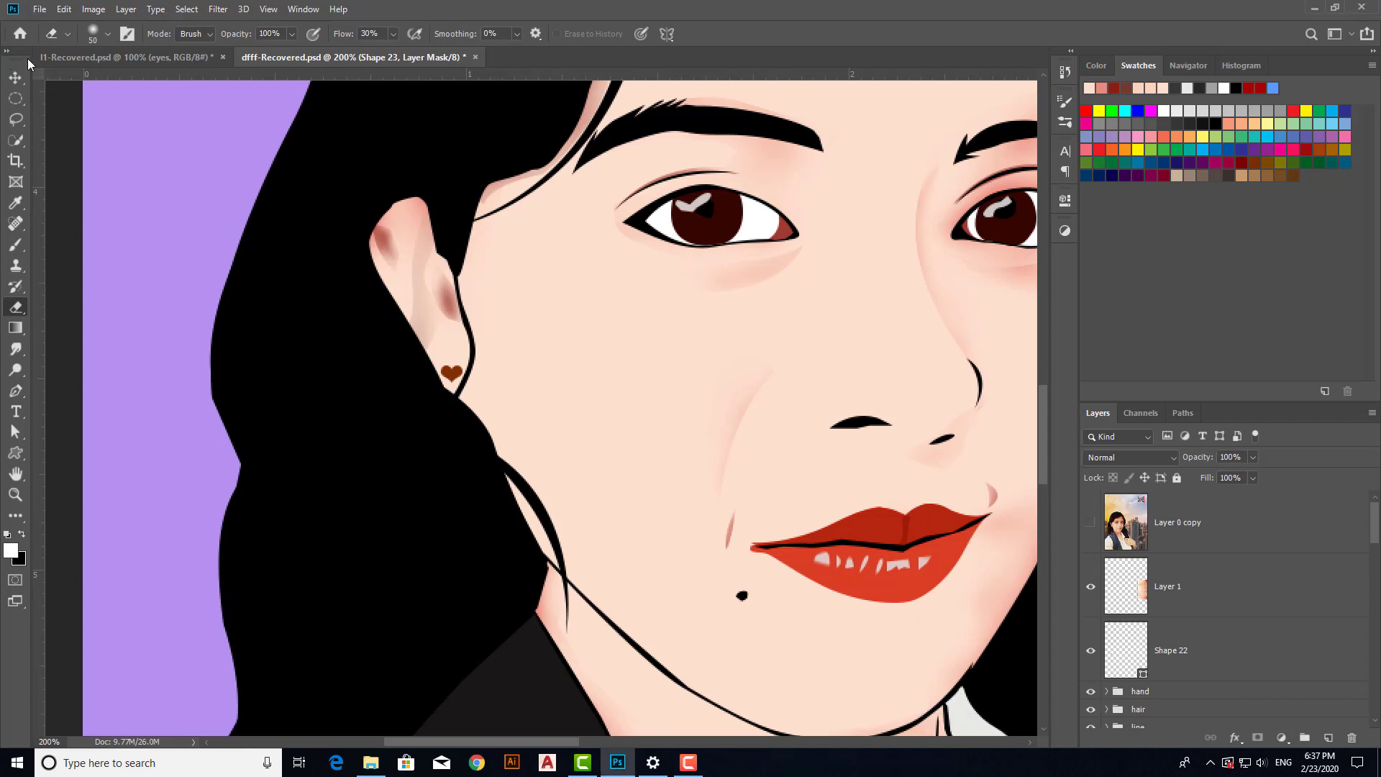
pyautogui.click(15, 77)
pyautogui.hotkey('ctrl', '0')
pyautogui.hotkey('ctrl', '+')
pyautogui.hotkey('ctrl', '+')
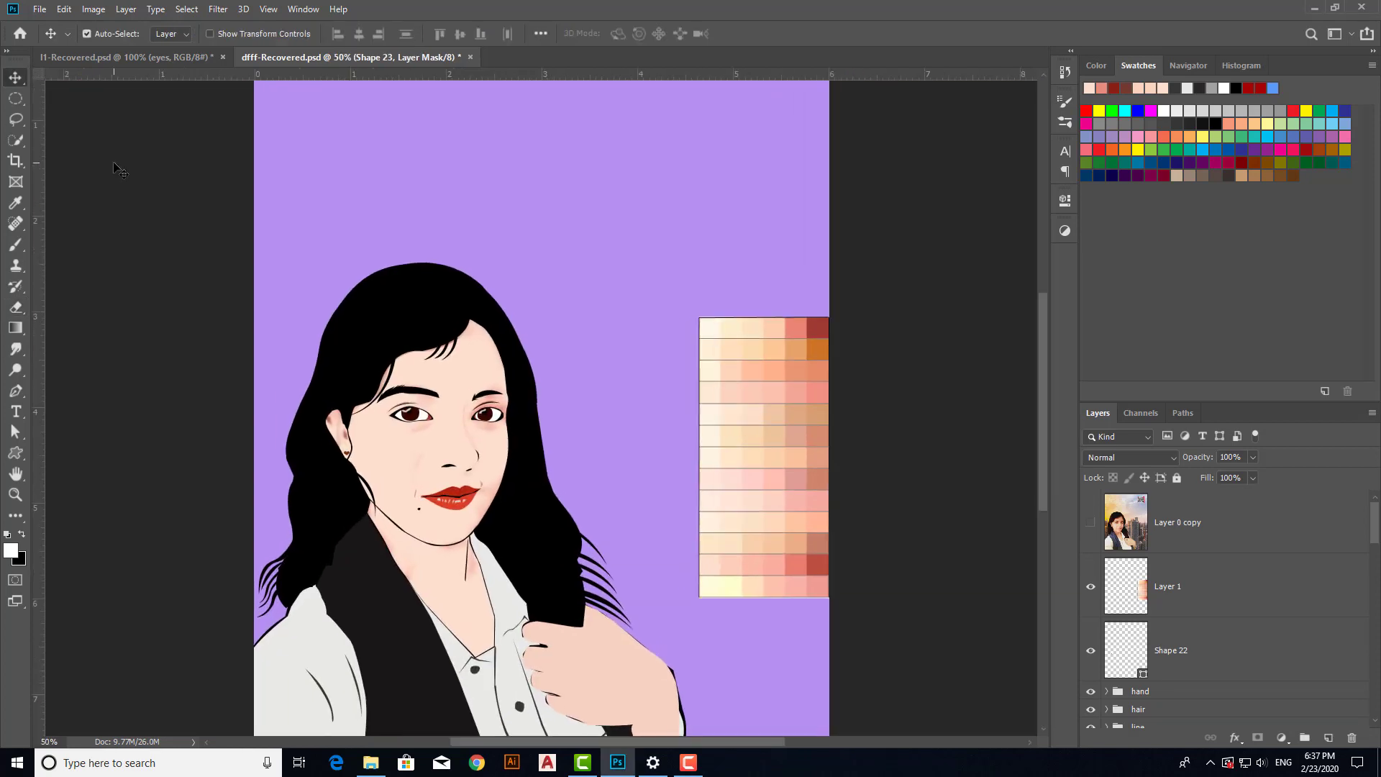
pyautogui.scroll(-3, 580, 461)
pyautogui.scroll(-3, 586, 469)
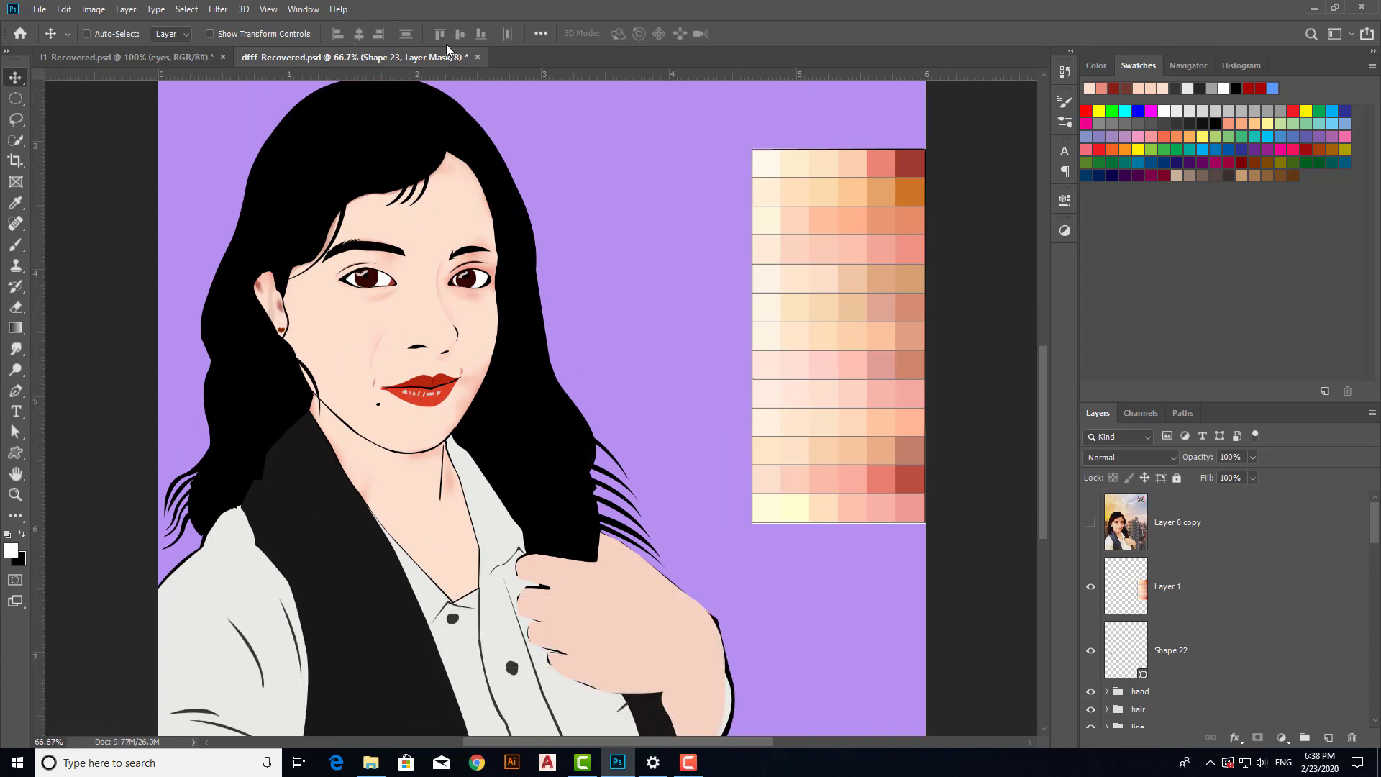
pyautogui.click(201, 56)
pyautogui.scroll(4, 604, 360)
pyautogui.scroll(-1, 618, 356)
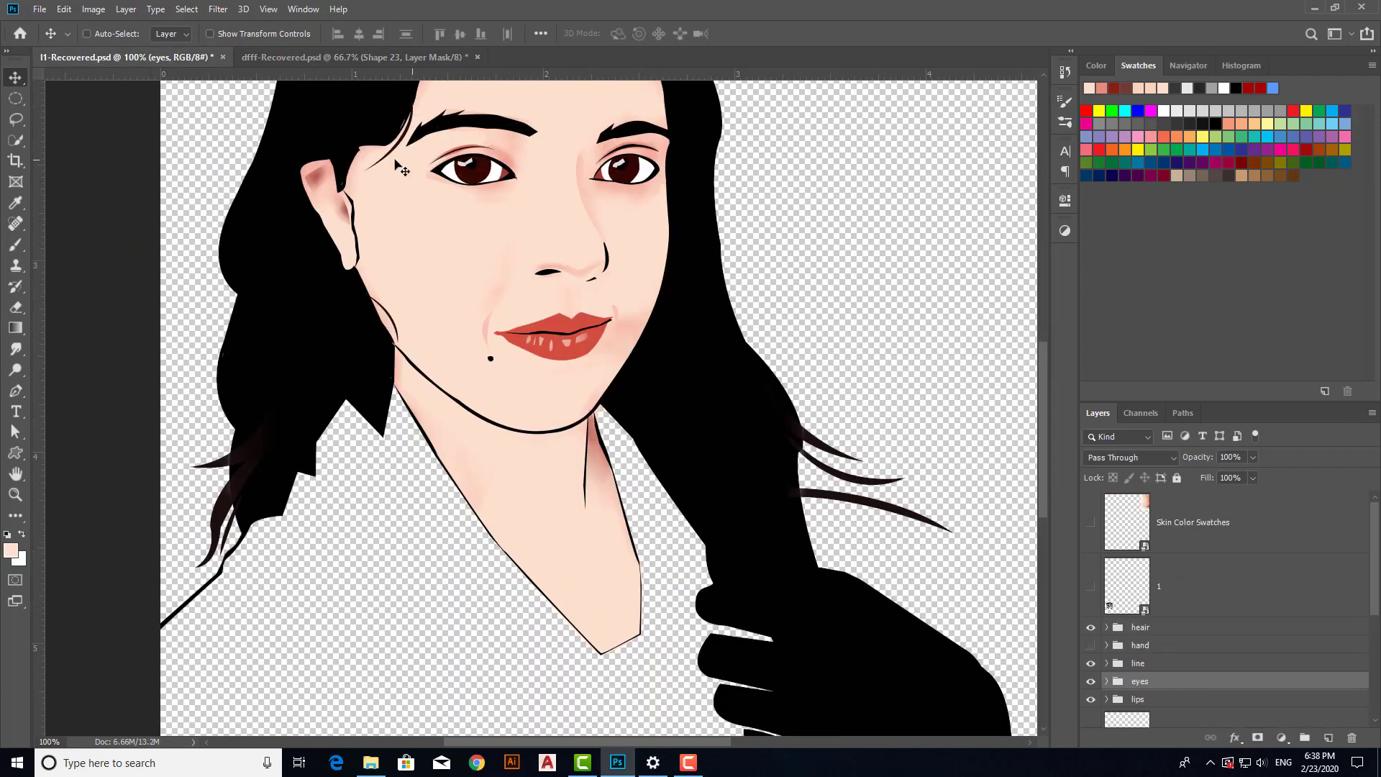
# Step: Return to the dfff-Recovered.psd document and hide the skin colour chart on Layer 1
pyautogui.click(343, 58)
pyautogui.scroll(-2, 502, 402)
pyautogui.scroll(-2, 503, 406)
pyautogui.scroll(3, 719, 493)
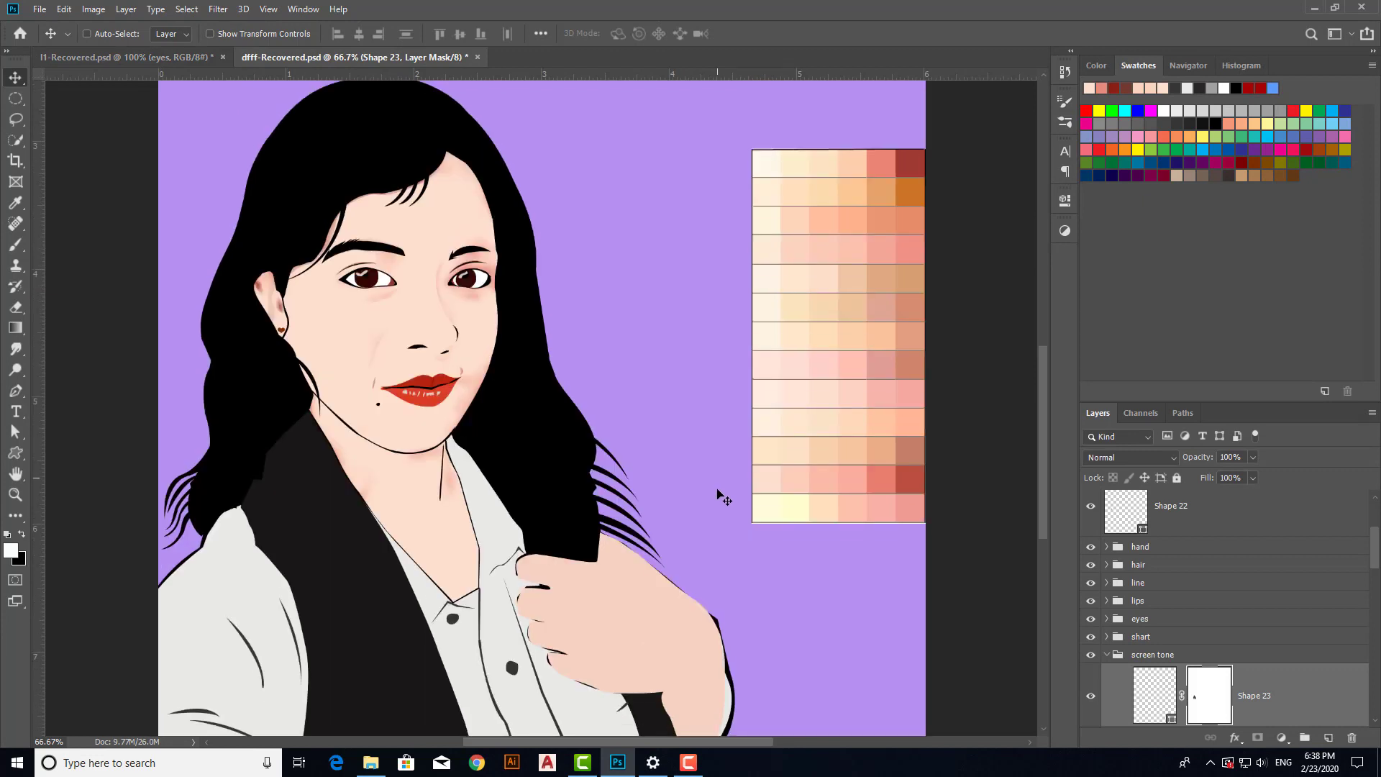
pyautogui.scroll(3, 1127, 573)
pyautogui.click(1092, 591)
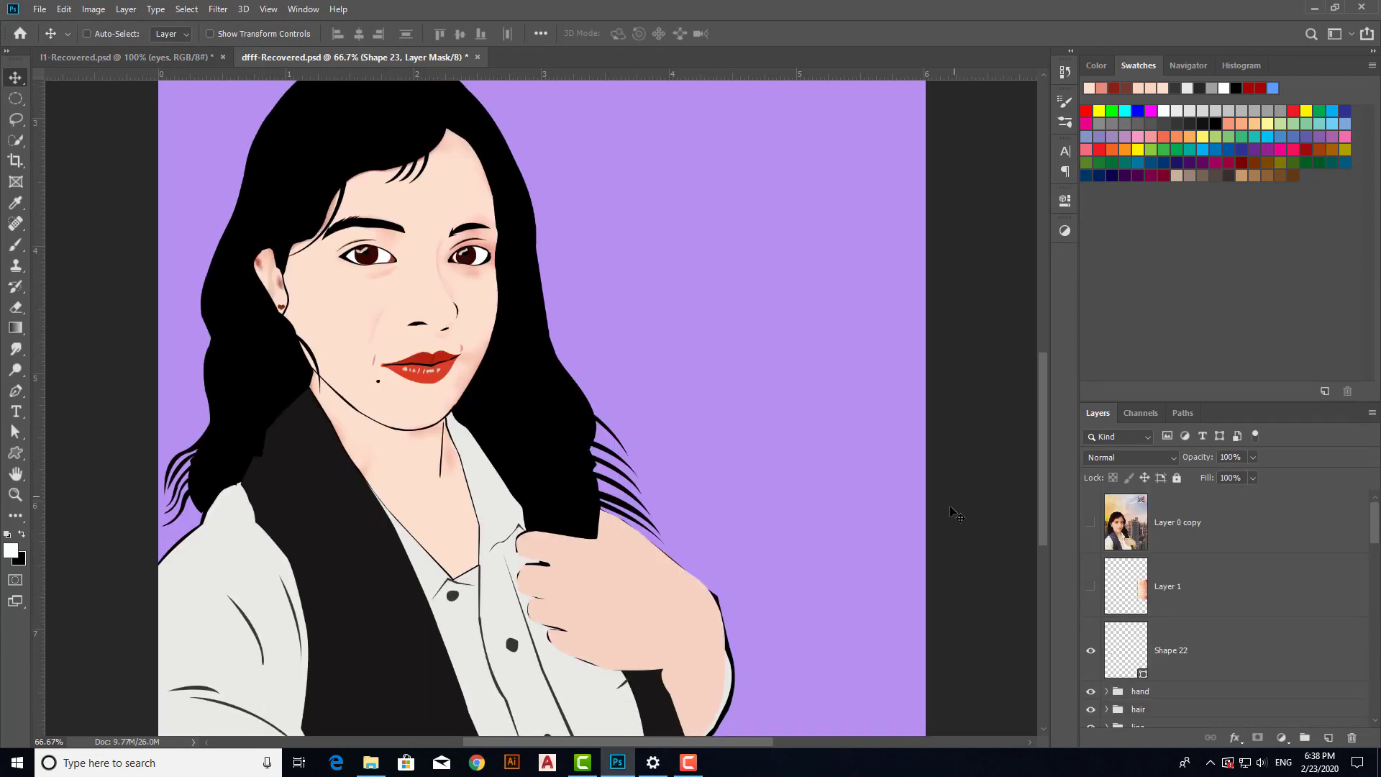
# Step: Fit the whole portrait in view at 50% zoom and collapse the screen tone layer group
pyautogui.scroll(-2, 899, 487)
pyautogui.hotkey('ctrl', '-')
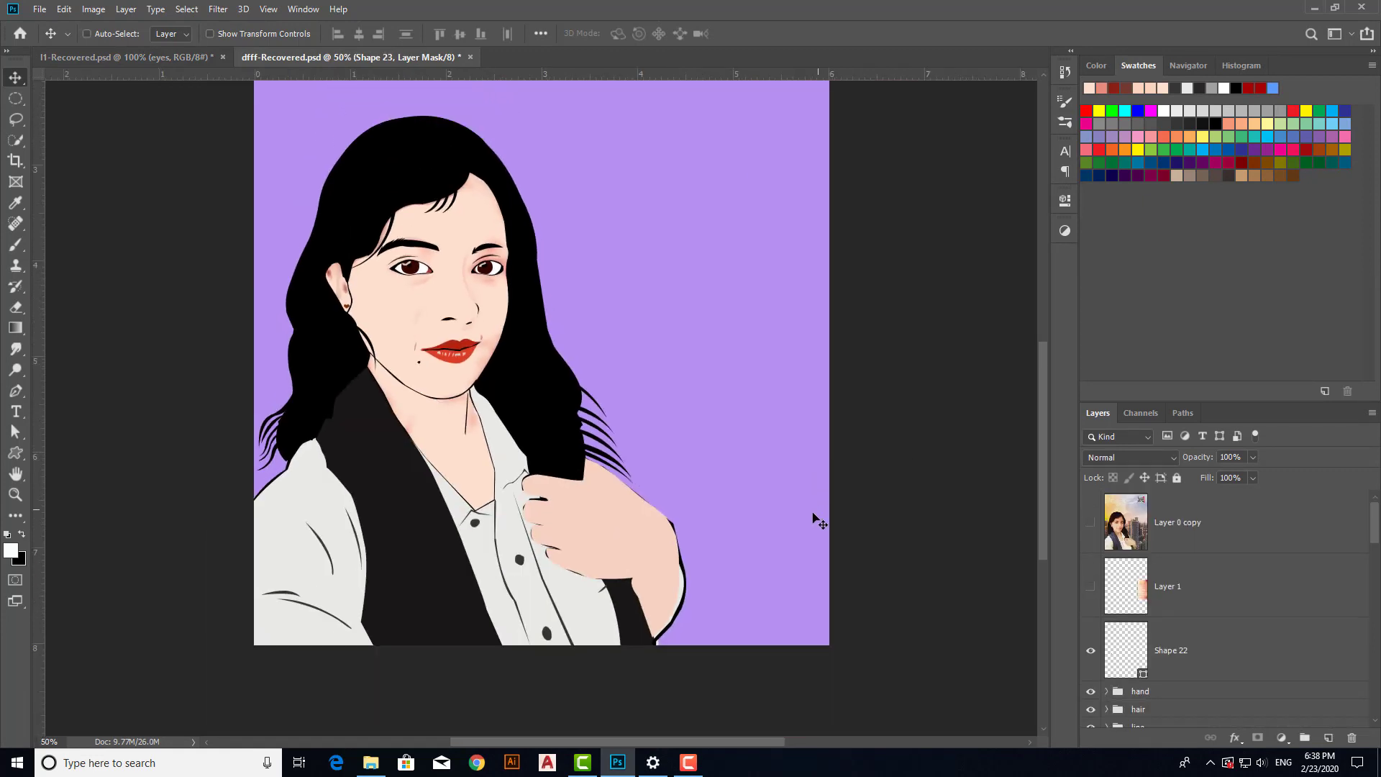
pyautogui.scroll(2, 755, 545)
pyautogui.scroll(-5, 1187, 669)
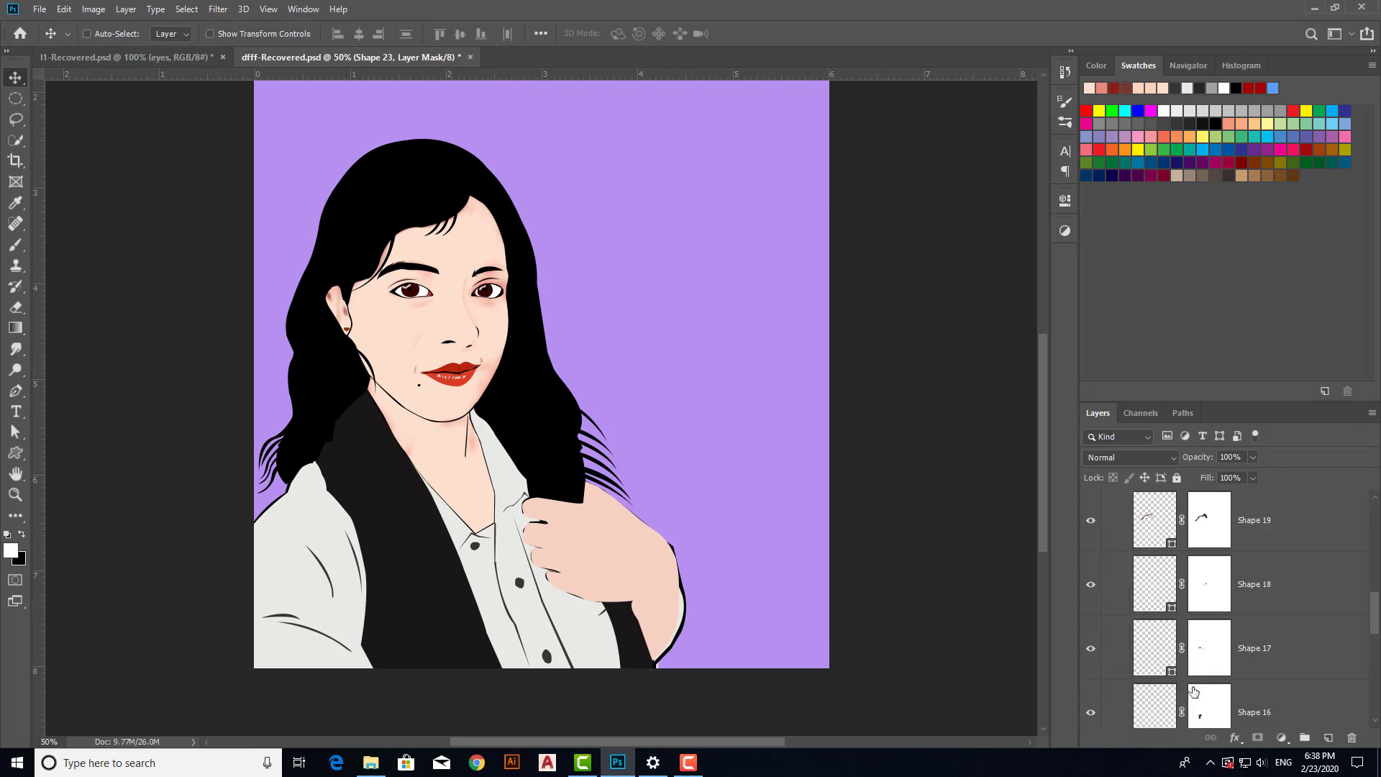
pyautogui.scroll(4, 1121, 611)
pyautogui.click(1109, 546)
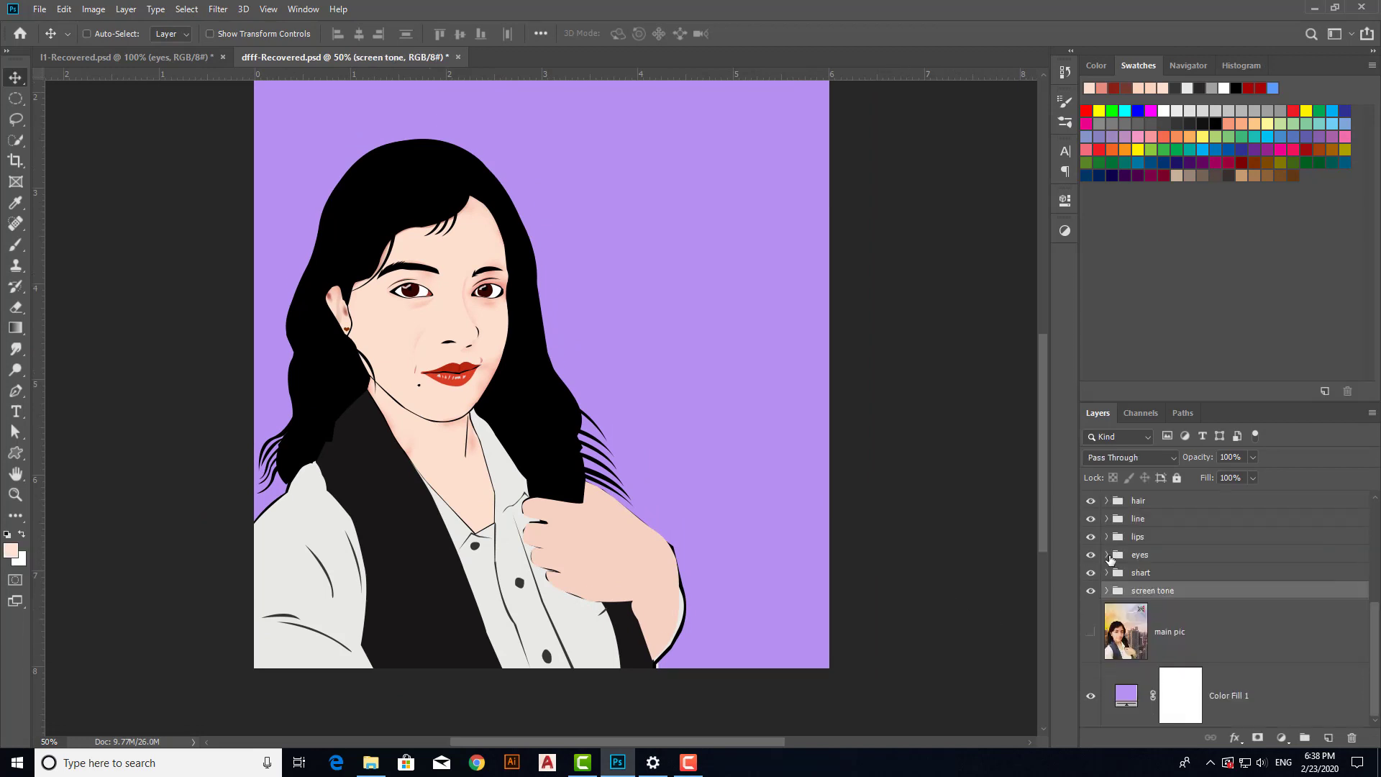
# Step: Recolour the Color Fill 1 background behind the portrait with a bright salmon pink and return to the Move tool
pyautogui.doubleClick(1125, 692)
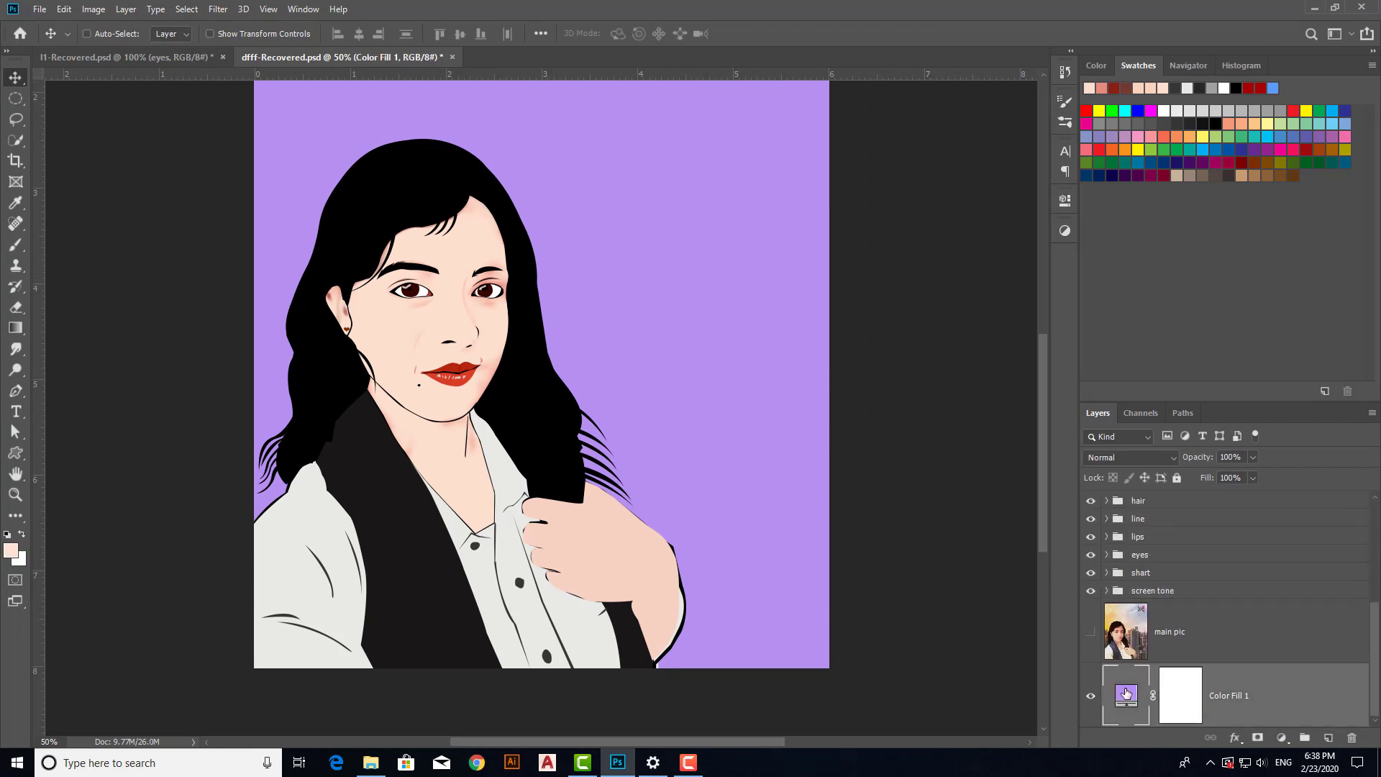
pyautogui.click(872, 241)
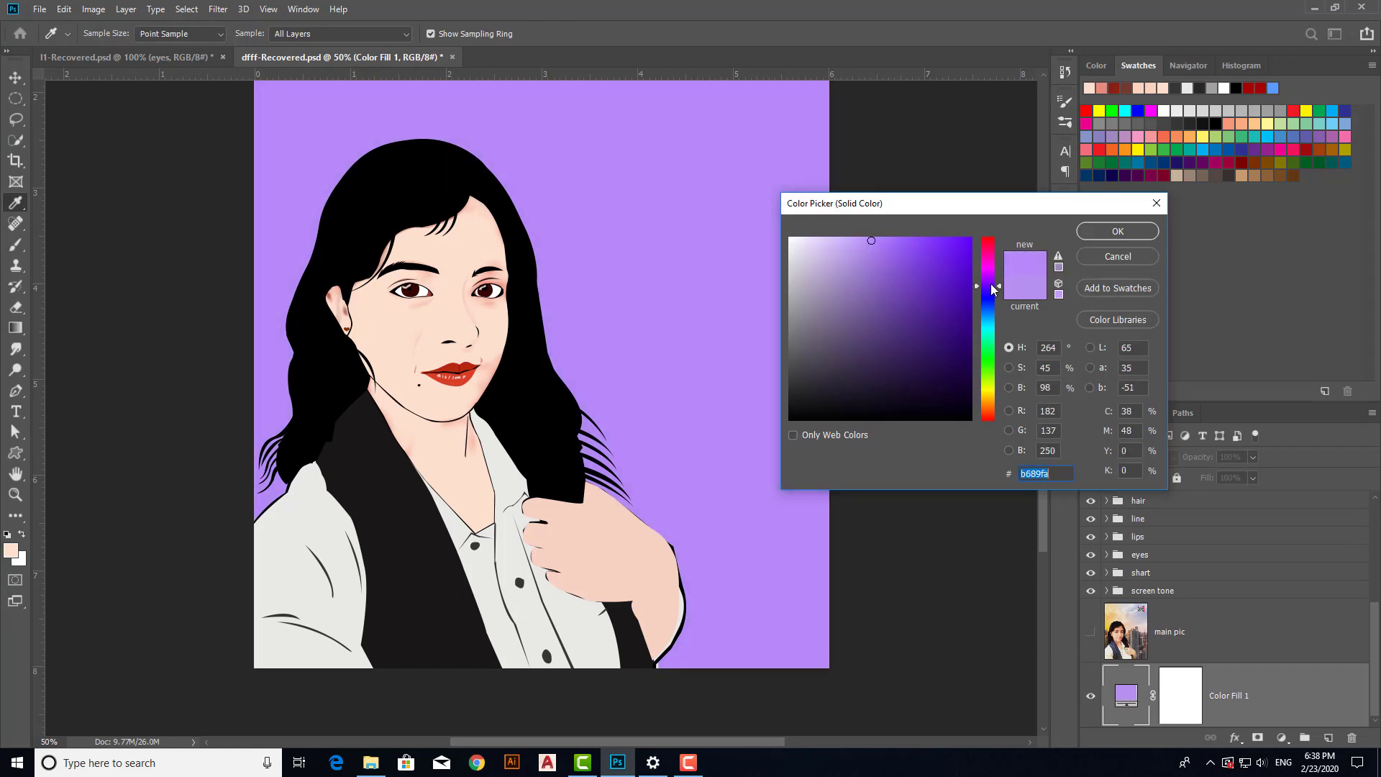
pyautogui.moveTo(993, 289); pyautogui.dragTo(1009, 431)
pyautogui.click(1115, 233)
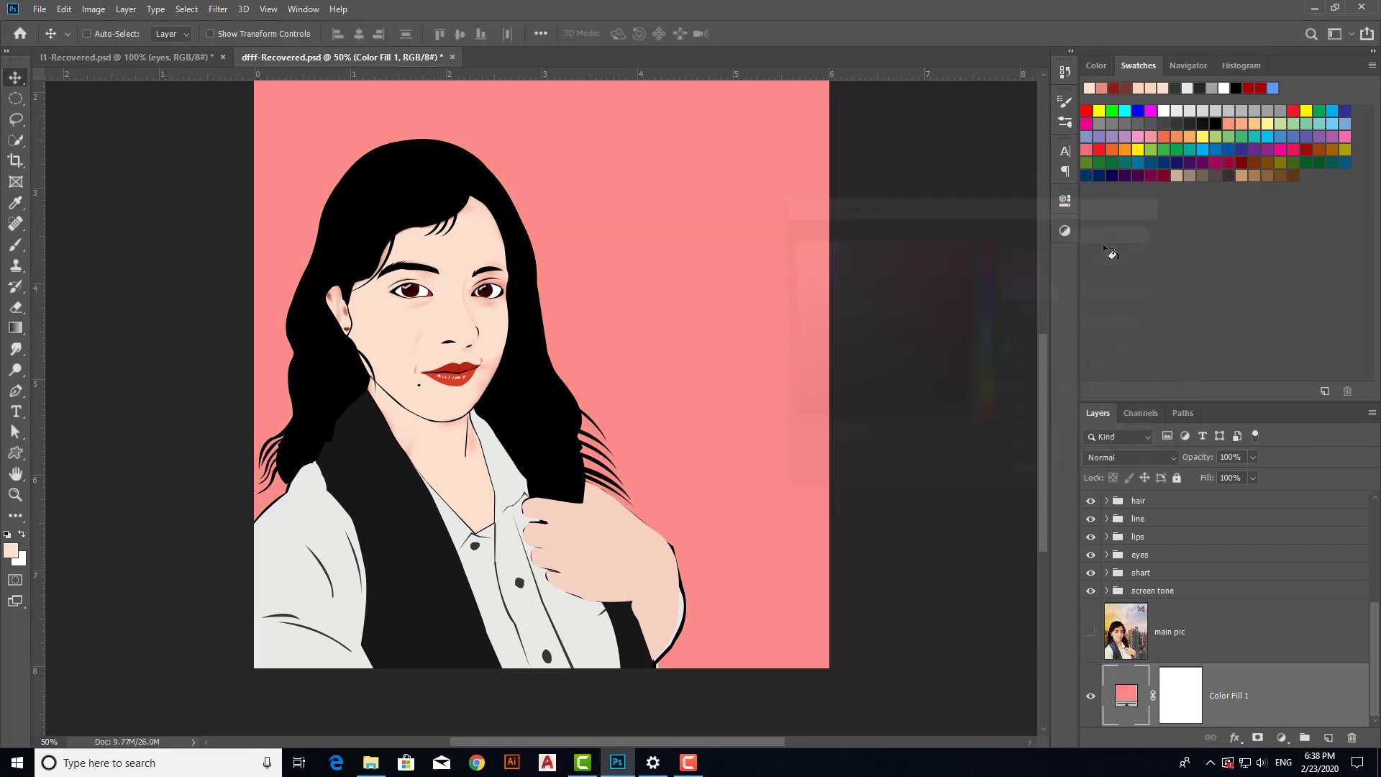
pyautogui.press('v')
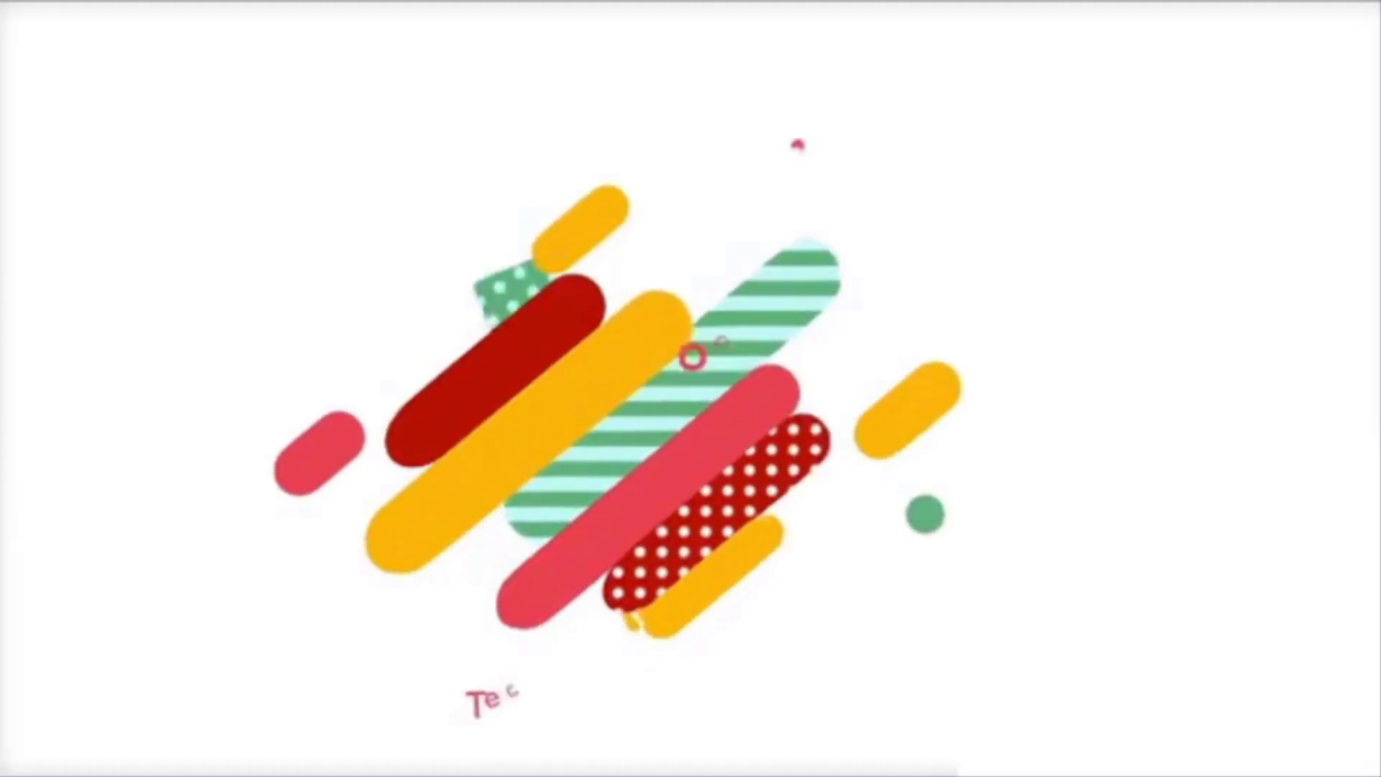